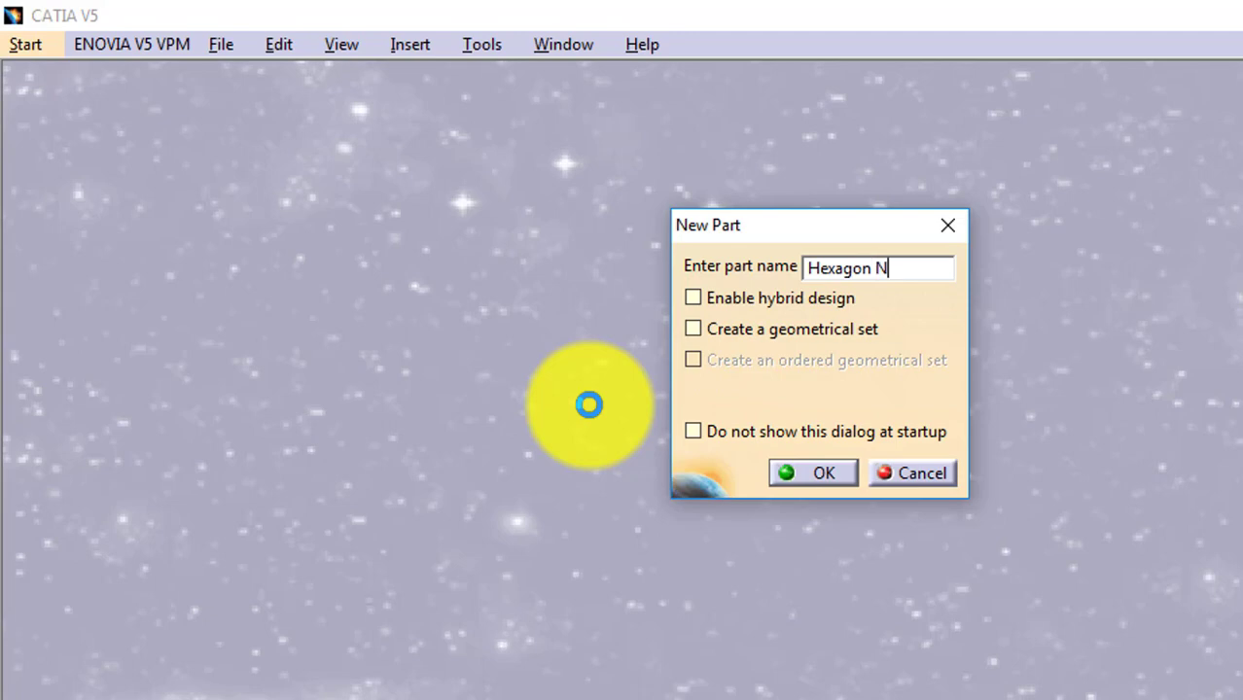
# Step: Create a new part named Hexagon Bolt and move the Constraints and Measure toolbars clear of the modelling area
pyautogui.write('Bolt')
pyautogui.click(819, 477)
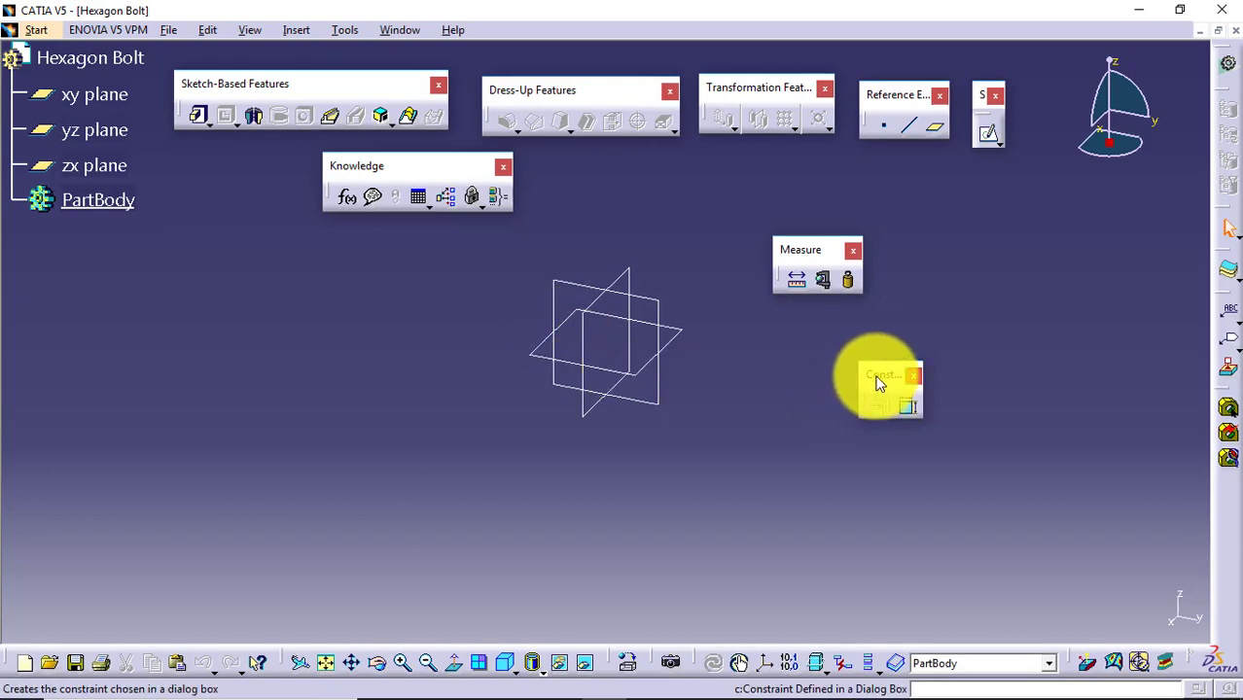
pyautogui.moveTo(879, 377); pyautogui.dragTo(1046, 99)
pyautogui.moveTo(808, 251); pyautogui.dragTo(1100, 179)
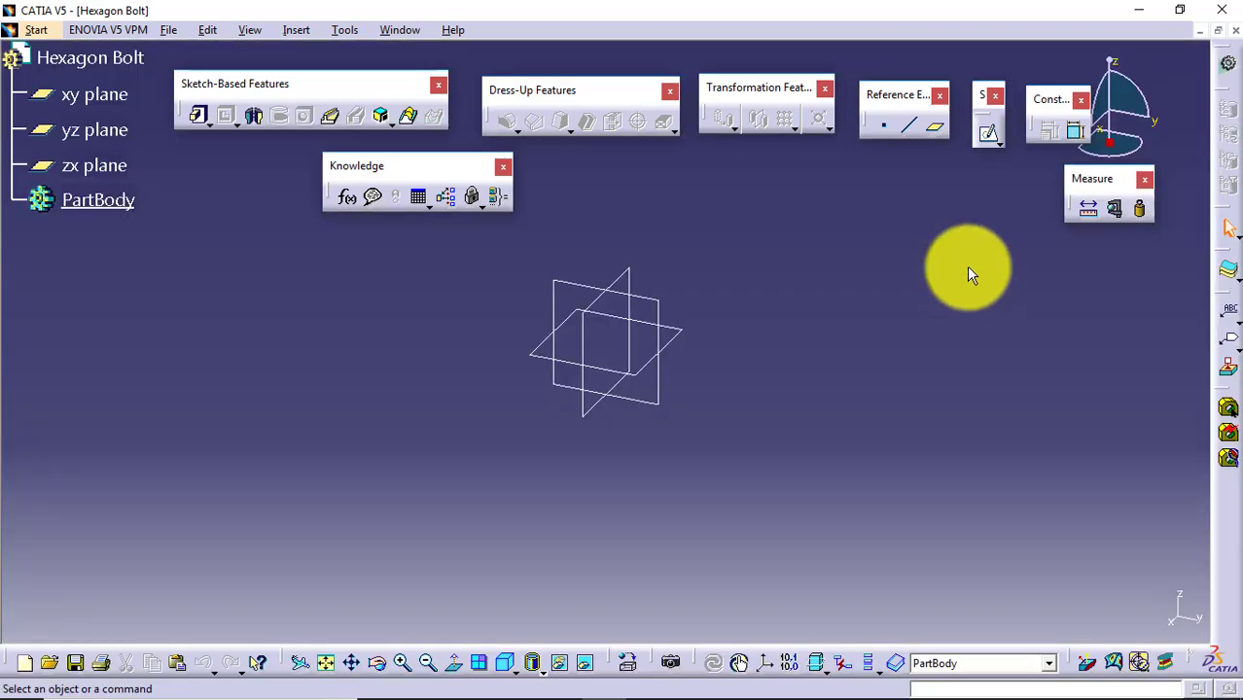
# Step: Start a positioned sketch on the xy plane and draw a circle about 50 mm in diameter centred on the origin
pyautogui.click(994, 140)
pyautogui.click(1045, 165)
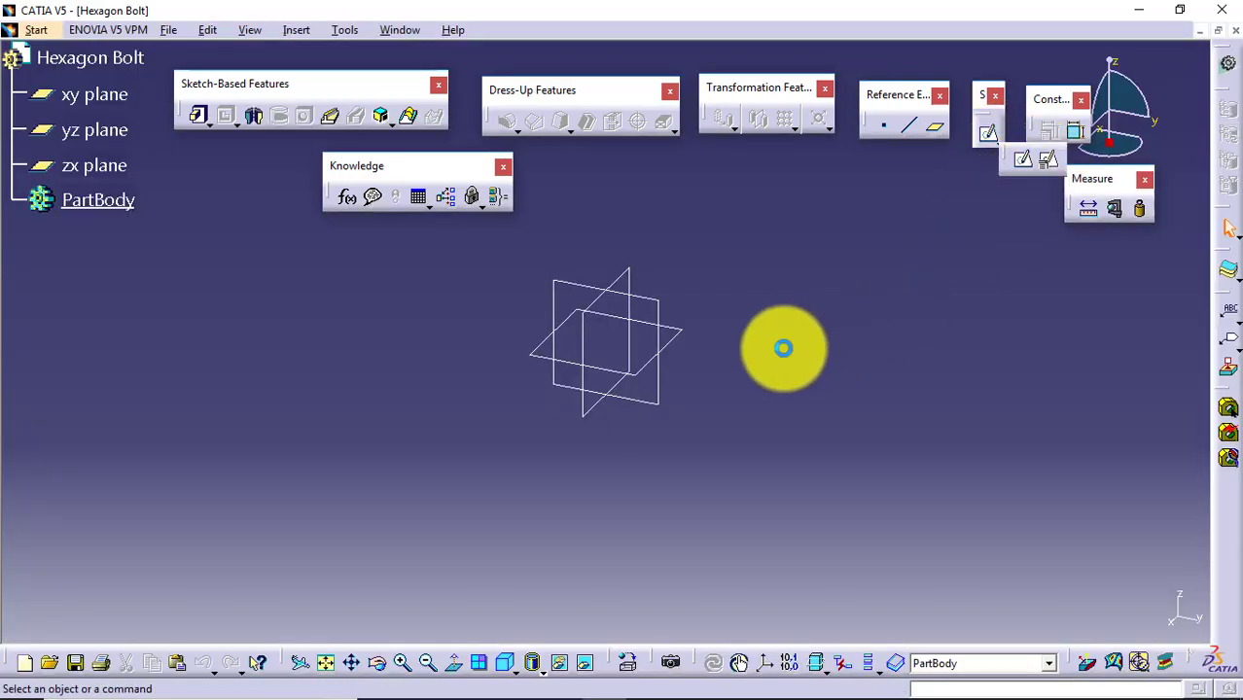
pyautogui.click(671, 334)
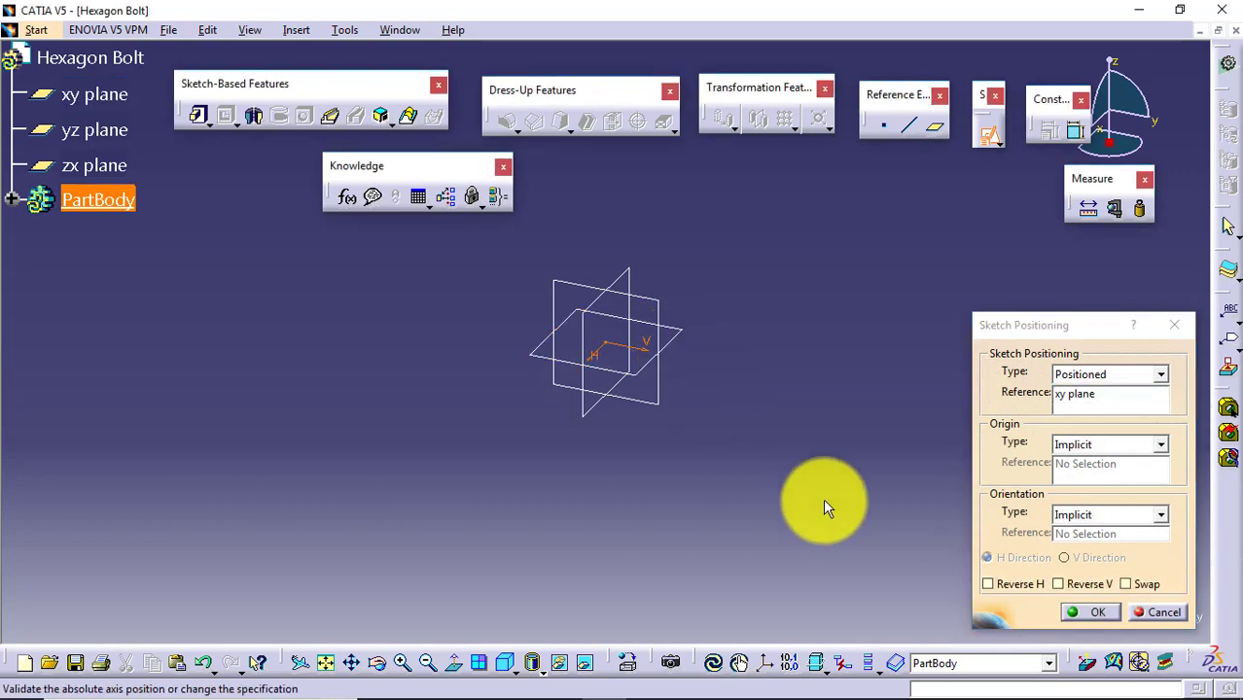
pyautogui.click(1089, 612)
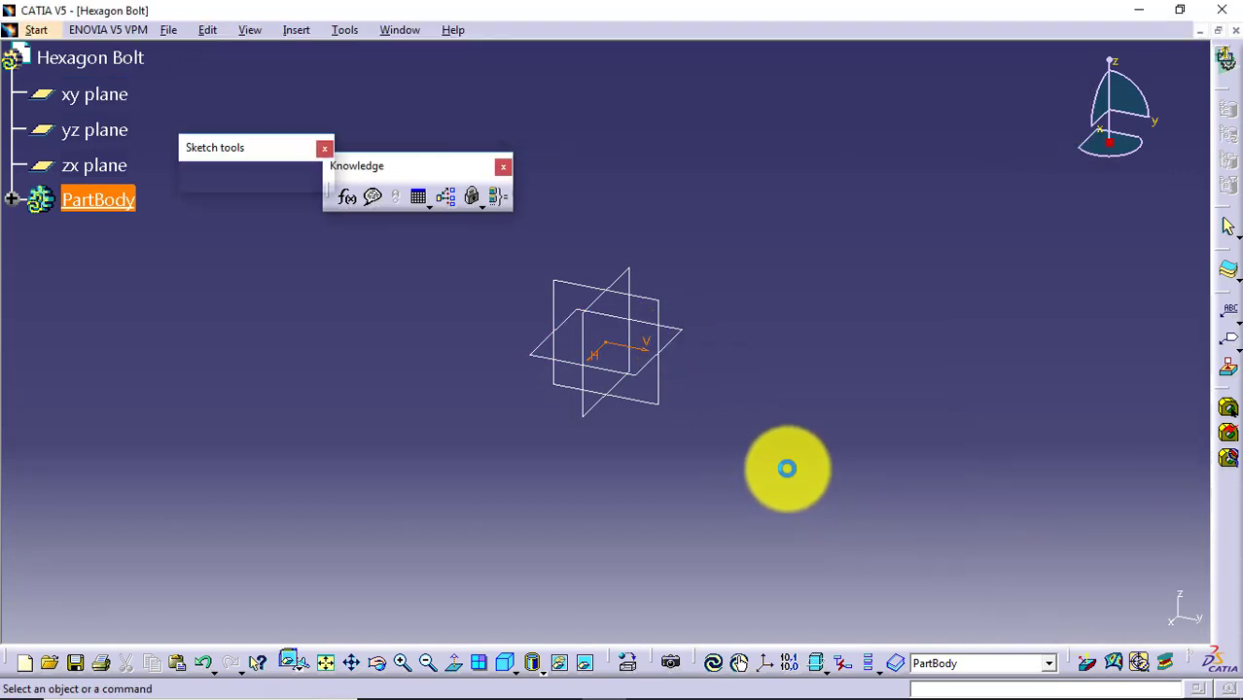
pyautogui.click(245, 103)
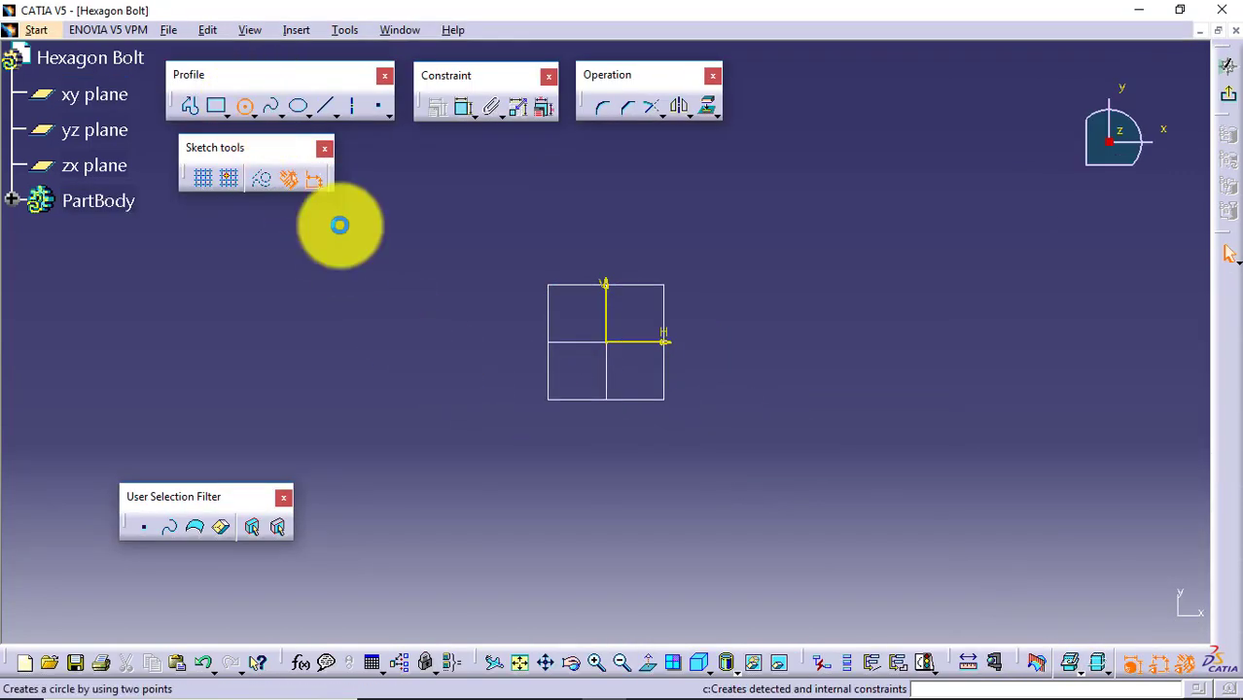
pyautogui.click(607, 341)
pyautogui.click(559, 380)
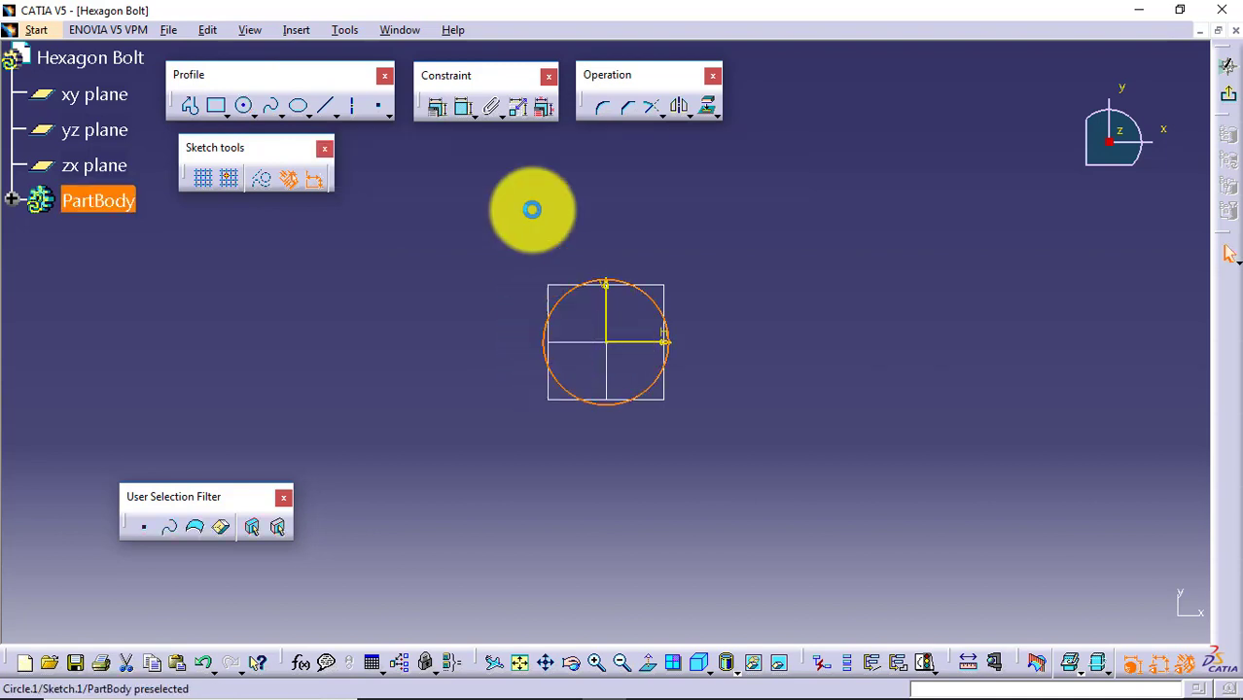
# Step: Add a diameter constraint to the circle and set it to 20 mm
pyautogui.click(463, 107)
pyautogui.click(649, 299)
pyautogui.click(702, 257)
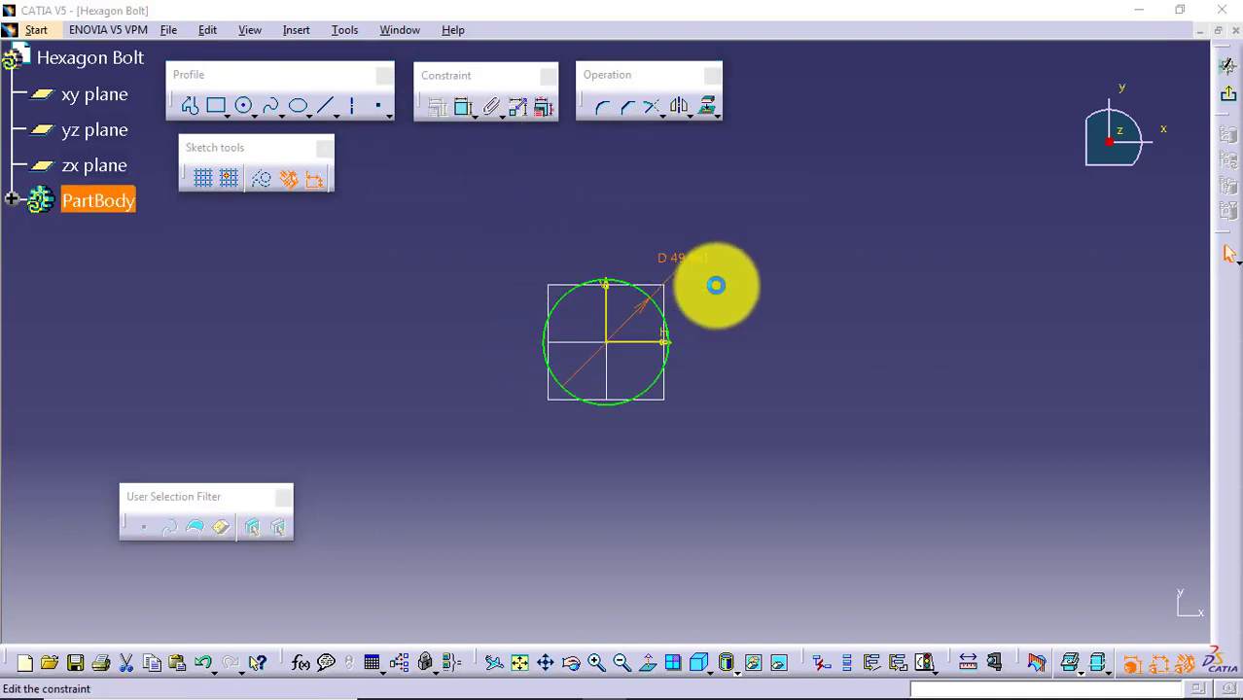
pyautogui.doubleClick(715, 283)
pyautogui.write('30mm')
pyautogui.press('Return')
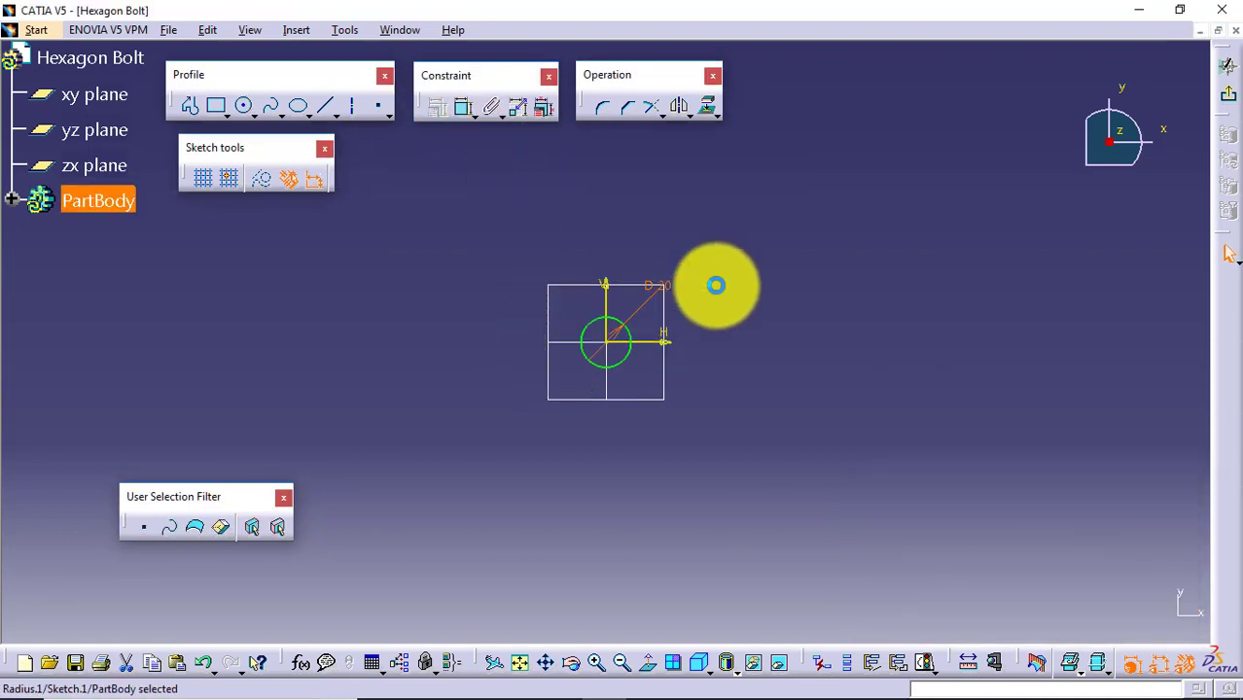
# Step: Exit the sketch and pad the circle 50 mm to form the bolt shank
pyautogui.click(1226, 68)
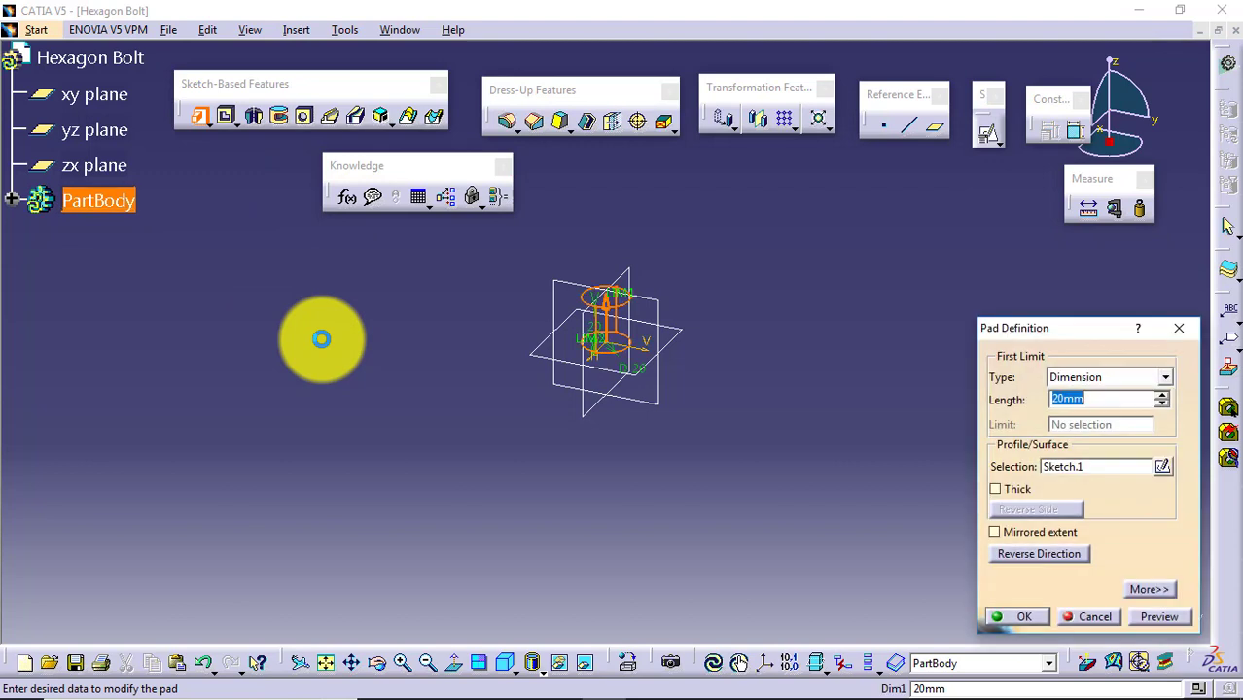
pyautogui.write('50')
pyautogui.press('Return')
pyautogui.click(507, 393)
pyautogui.moveTo(507, 393)
pyautogui.mouseDown(button='middle')
pyautogui.moveTo(522, 328)
pyautogui.moveTo(605, 403)
pyautogui.mouseUp(button='middle')
# Step: Start a positioned sketch on the shank's upper end face and draw a hexagon about 31 mm across flats, centred on the origin
pyautogui.click(989, 135)
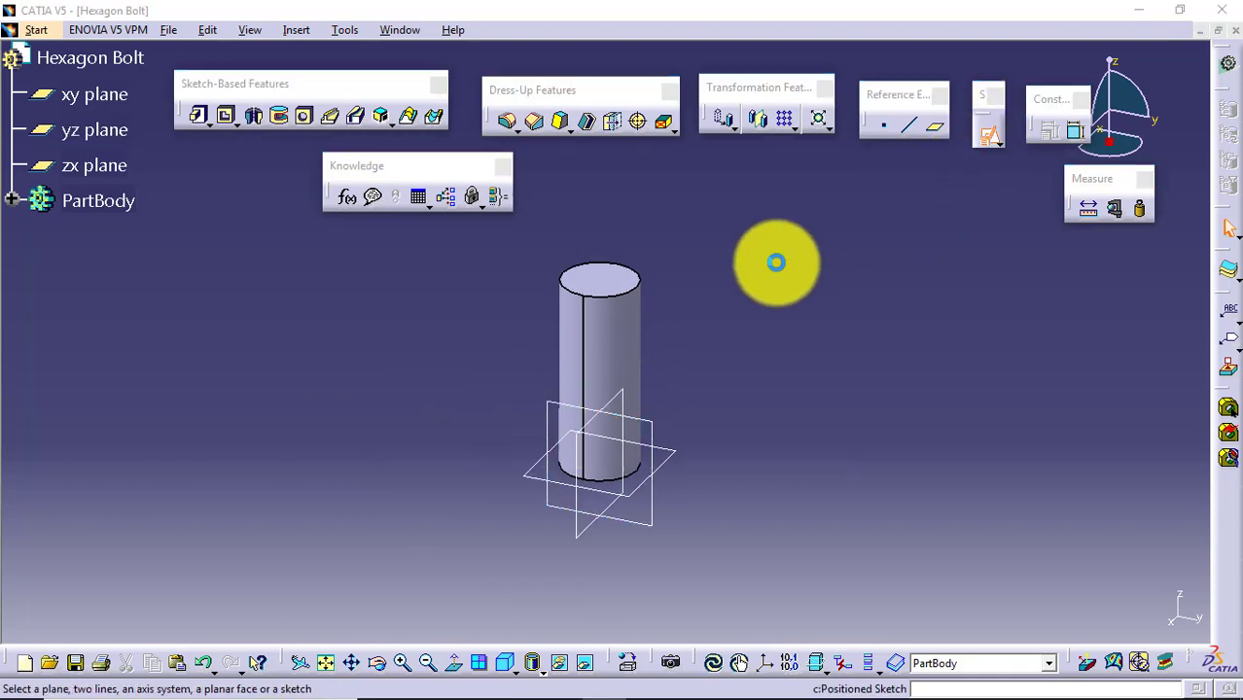
pyautogui.click(605, 280)
pyautogui.click(1087, 613)
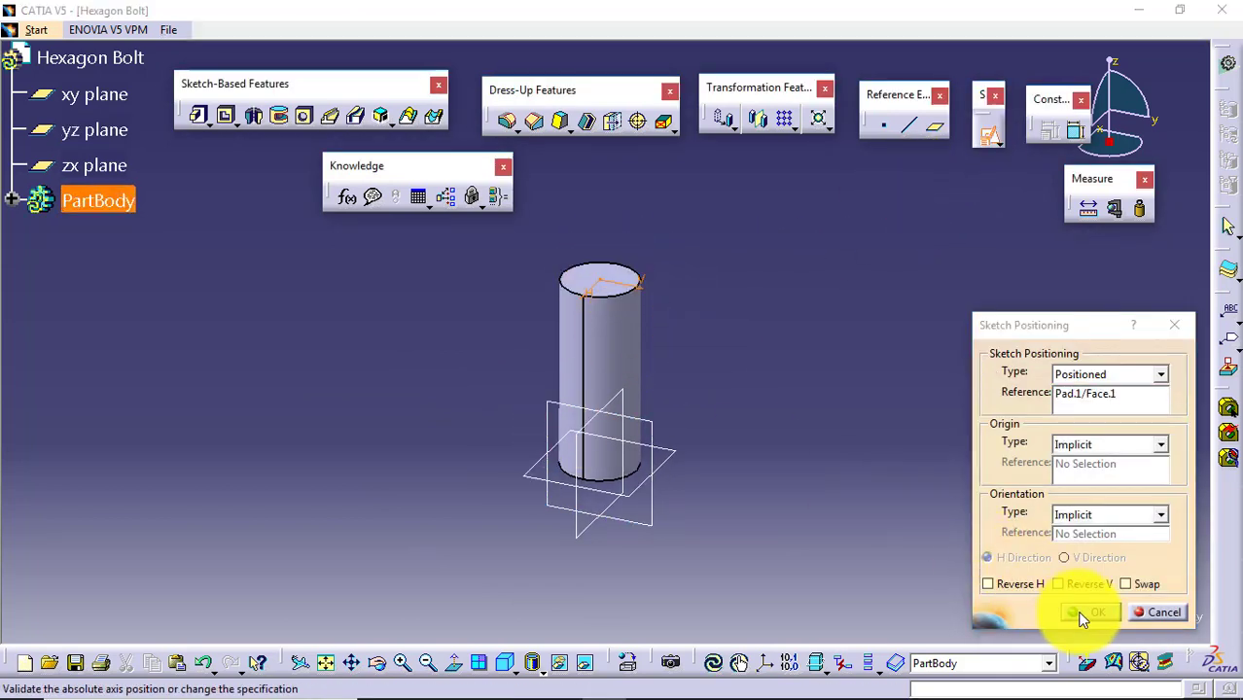
pyautogui.click(246, 116)
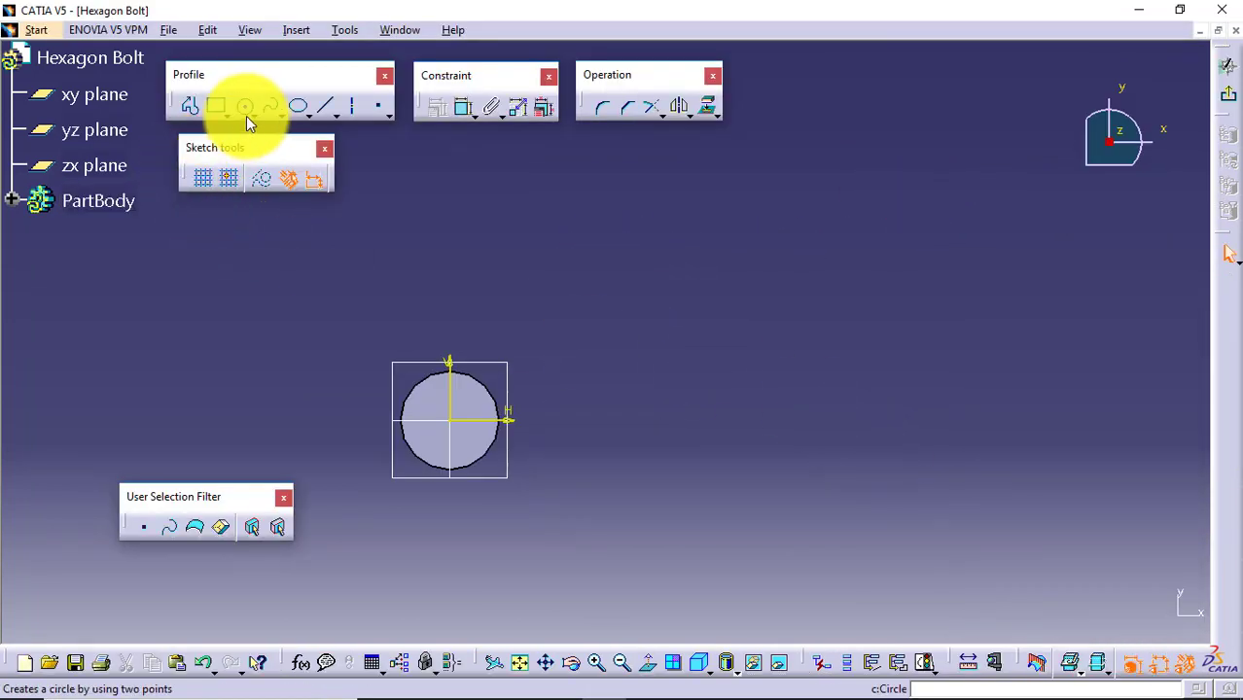
pyautogui.click(226, 115)
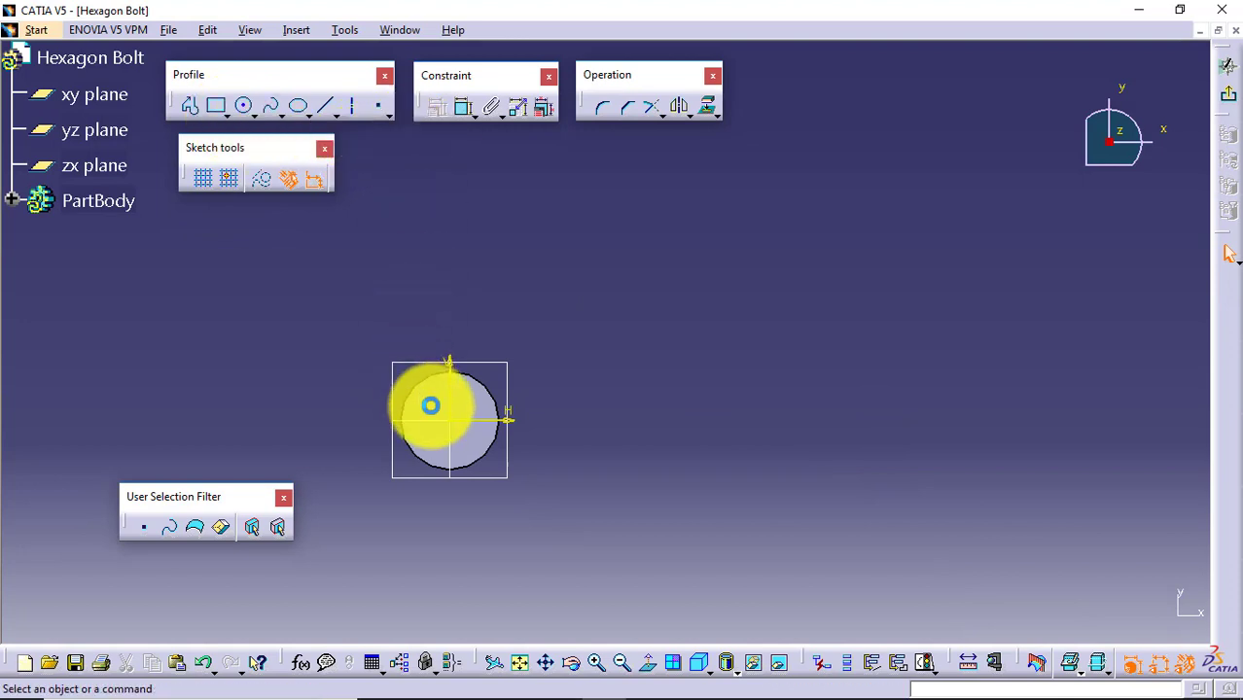
pyautogui.click(449, 420)
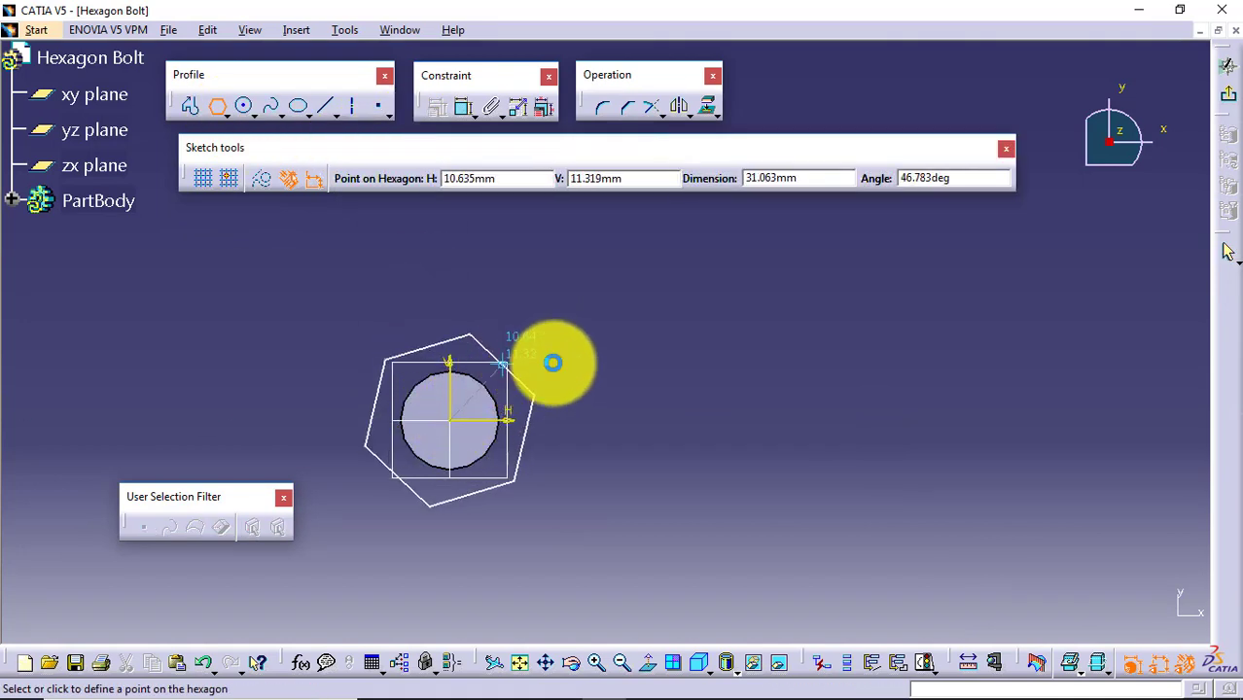
pyautogui.click(552, 363)
pyautogui.moveTo(555, 361); pyautogui.dragTo(699, 269, button='middle')
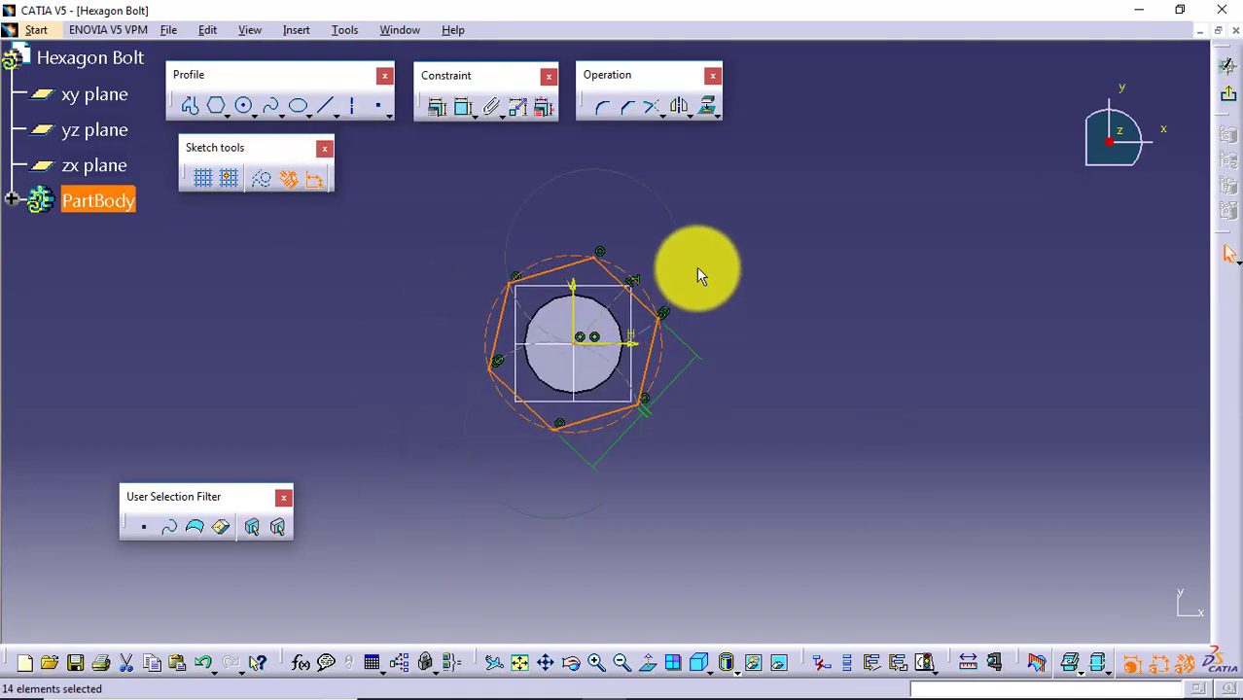
# Step: Dimension the distance between two opposite sides of the hexagon and set it to 30 mm
pyautogui.click(469, 113)
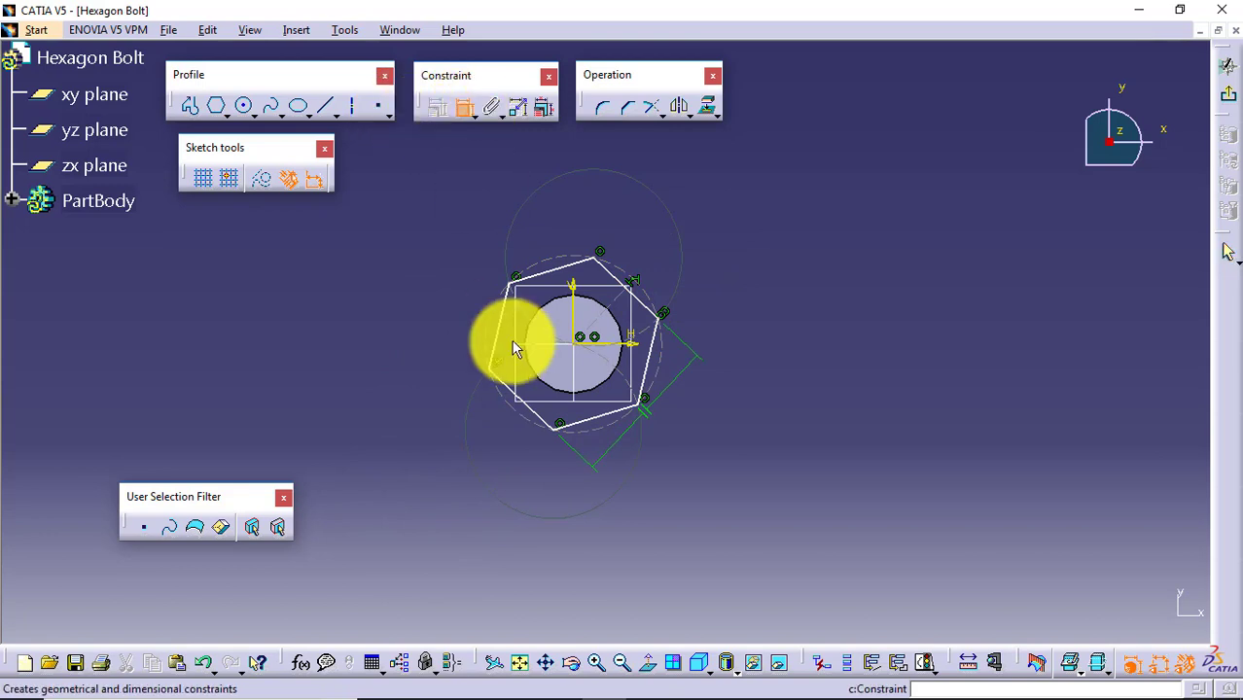
pyautogui.click(540, 417)
pyautogui.click(652, 321)
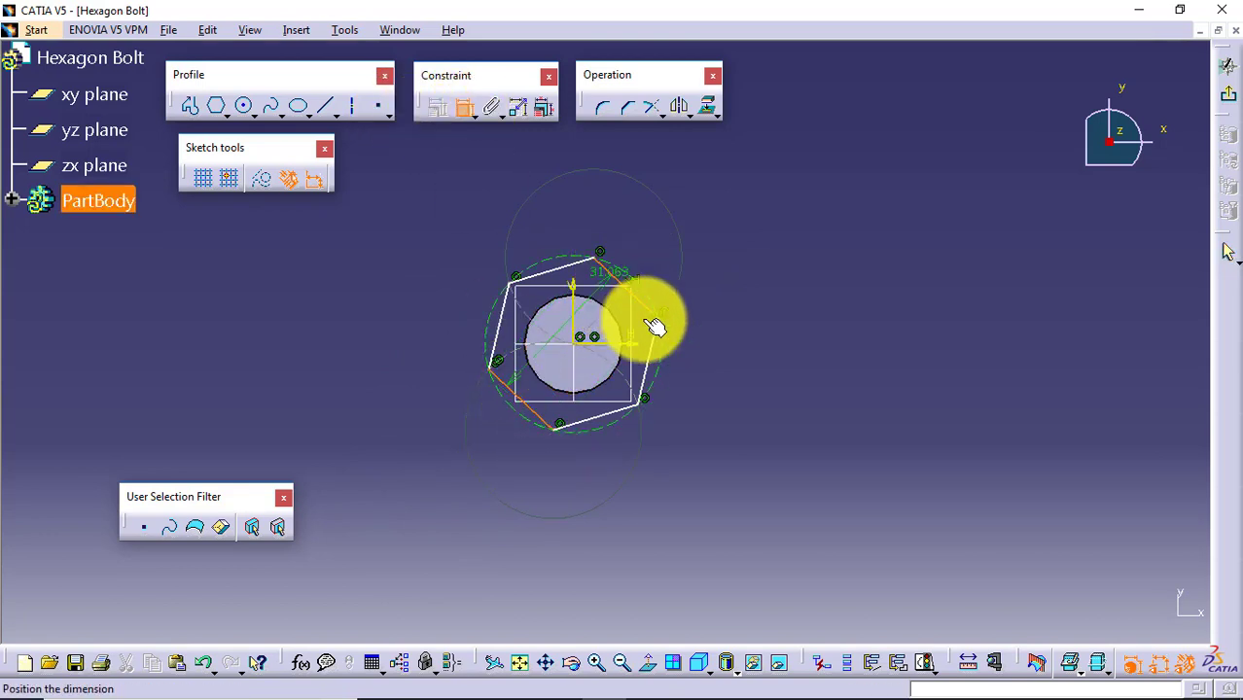
pyautogui.click(683, 431)
pyautogui.doubleClick(681, 429)
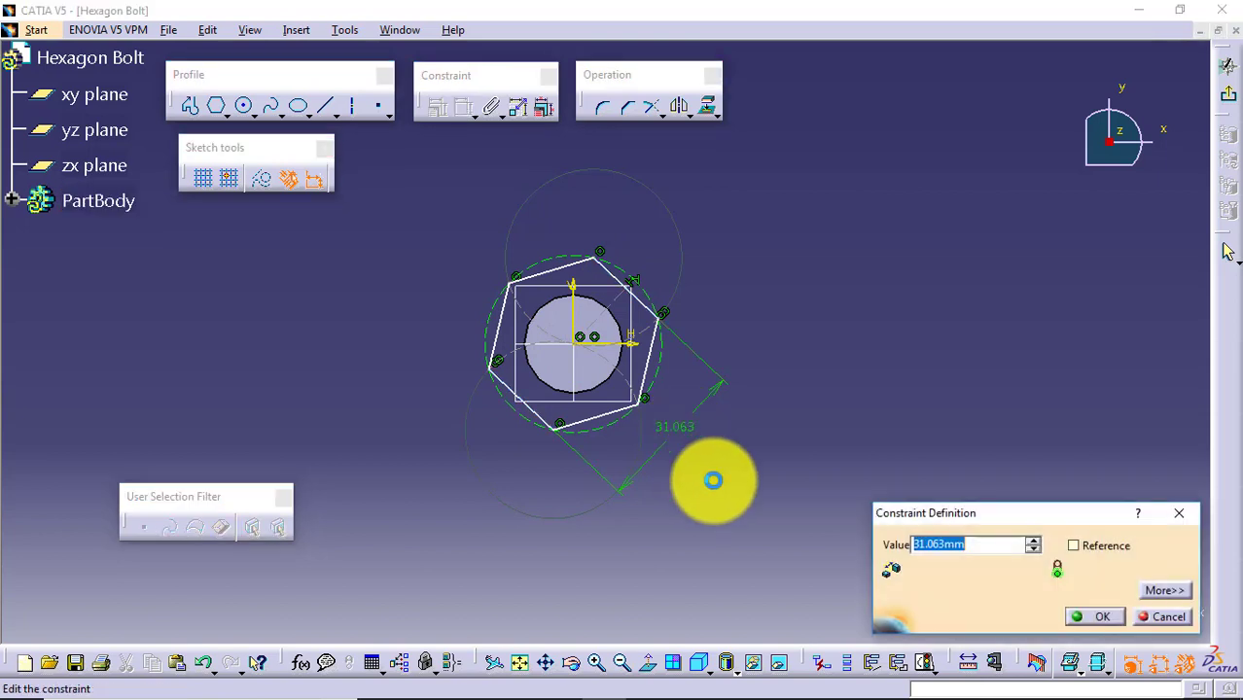
pyautogui.write('30')
pyautogui.press('Return')
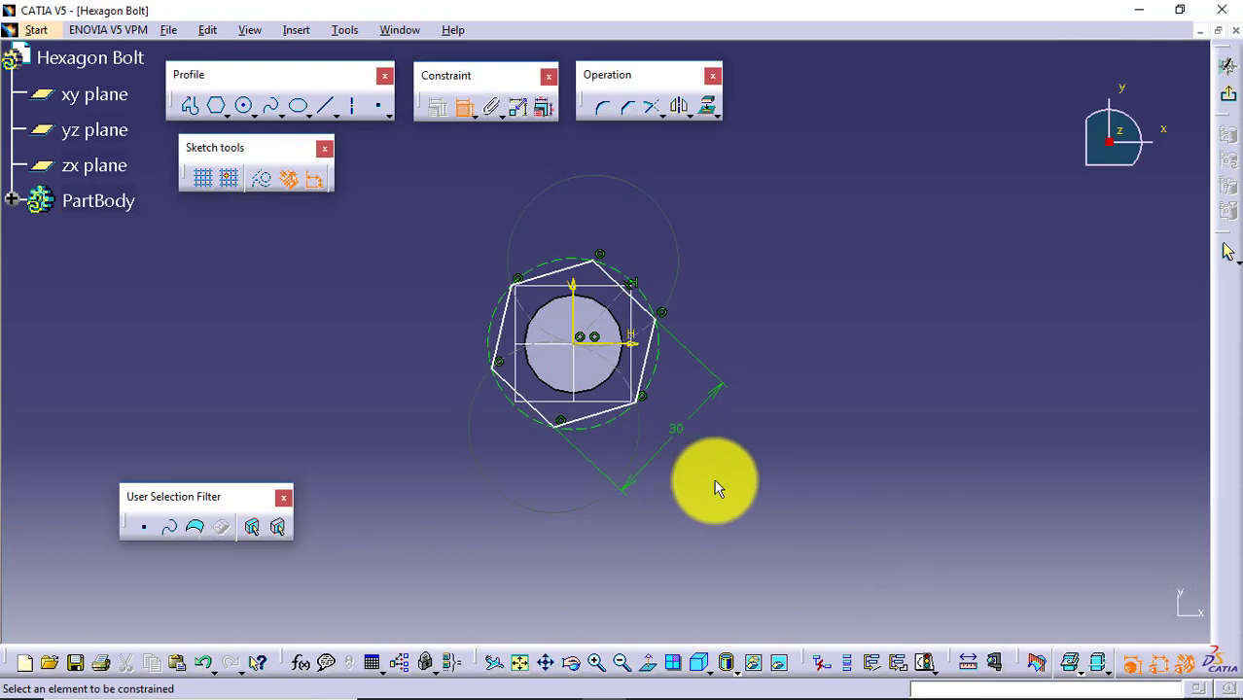
# Step: Constrain the hexagon's upper-right side to be horizontal
pyautogui.click(629, 292)
pyautogui.rightClick(671, 286)
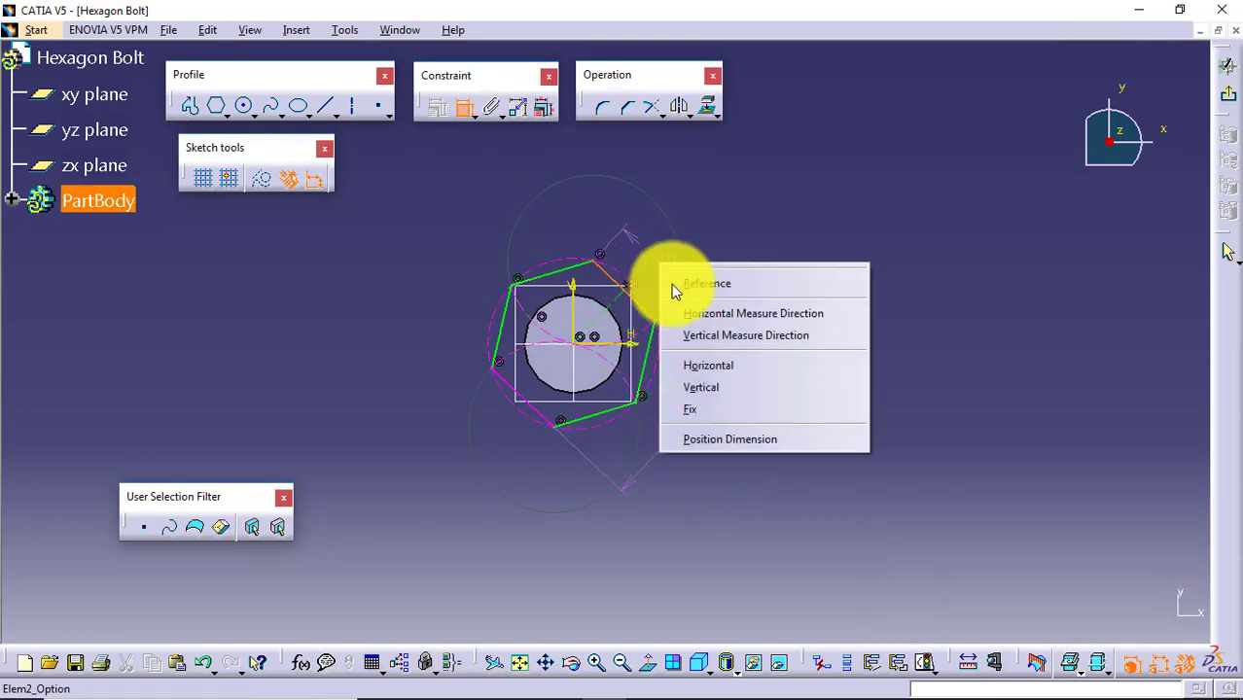
pyautogui.click(712, 363)
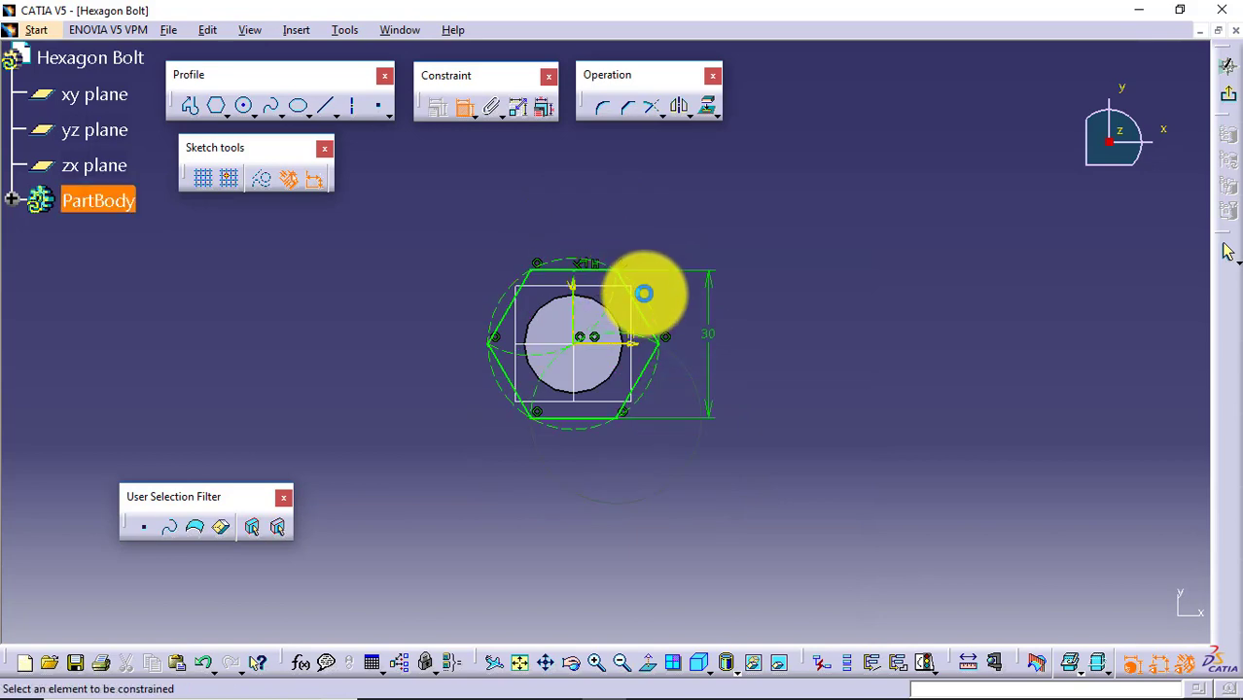
# Step: Exit the sketch and pad the hexagon 15 mm to form the bolt head
pyautogui.click(1224, 98)
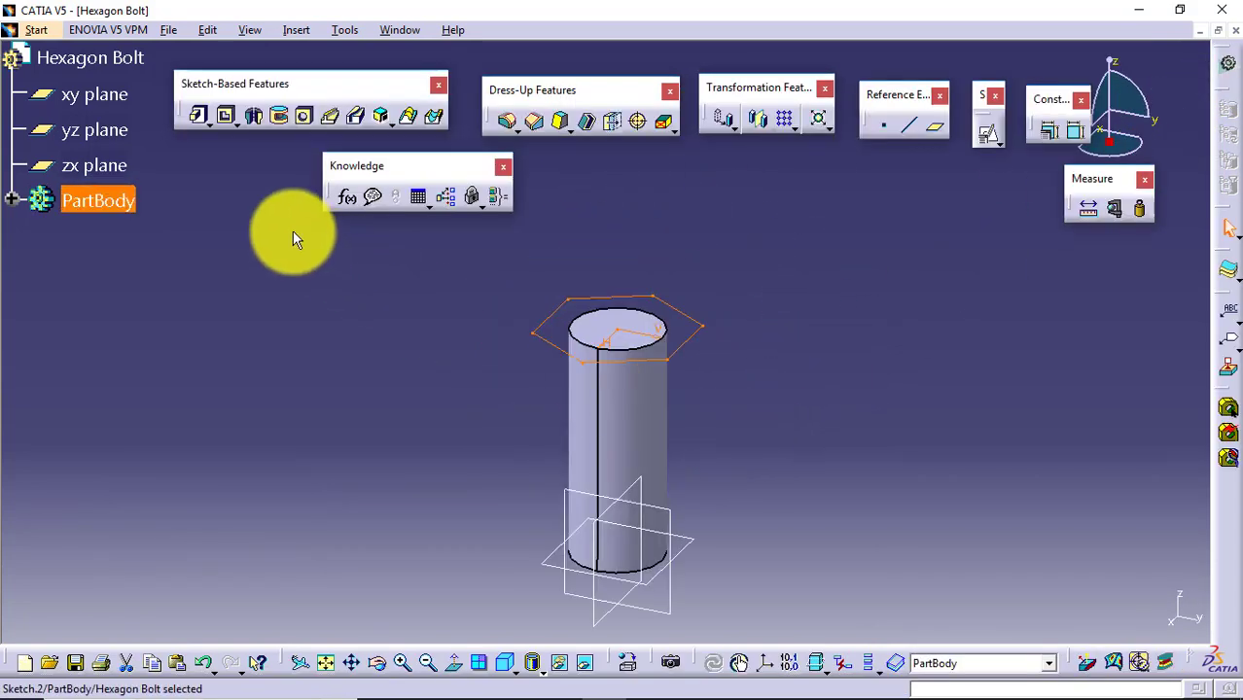
pyautogui.click(199, 121)
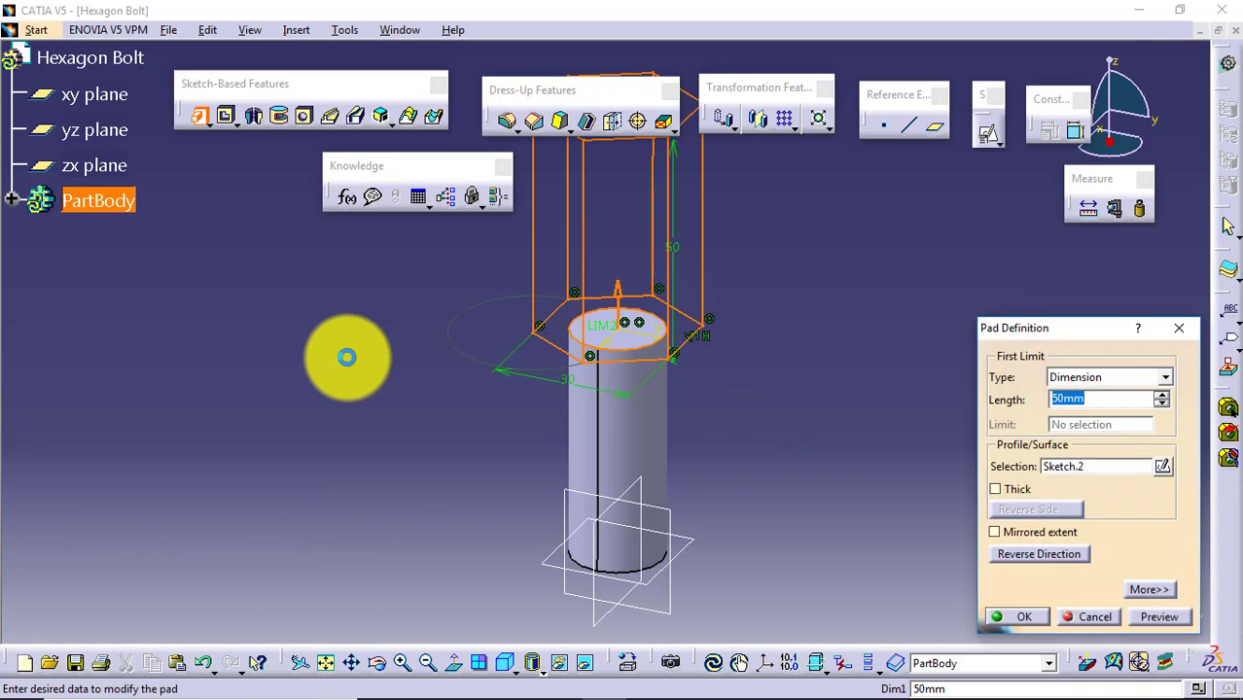
pyautogui.write('15')
pyautogui.press('Return')
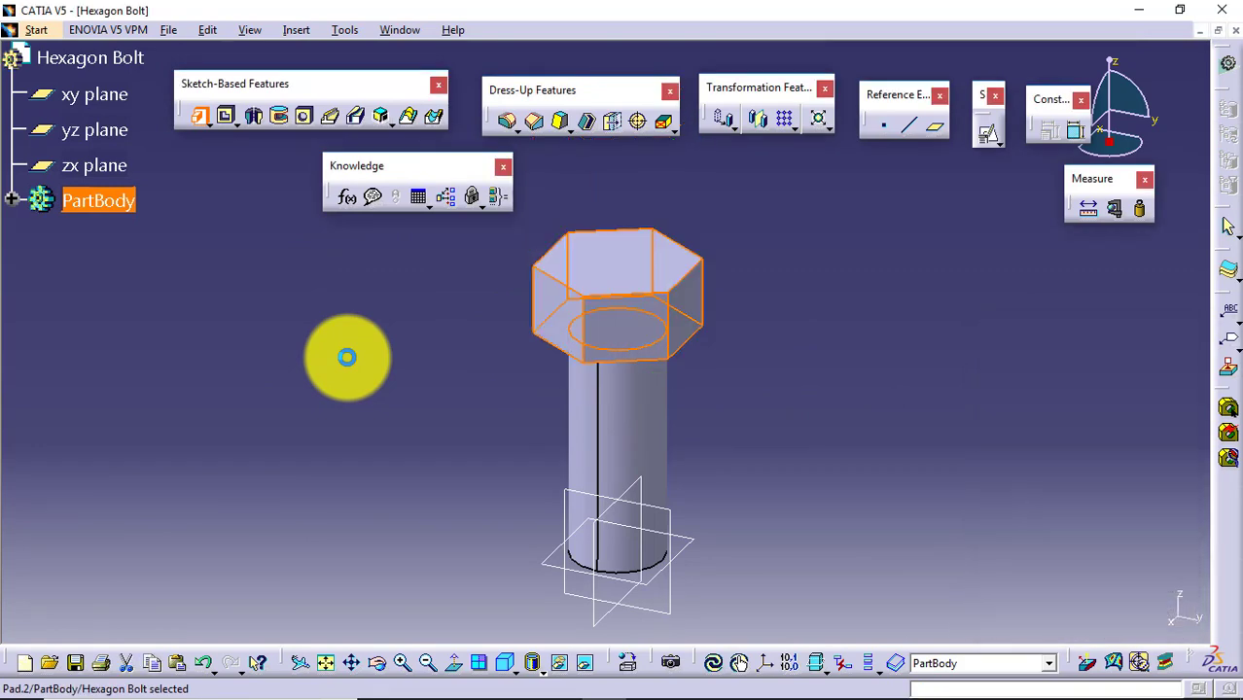
pyautogui.click(347, 358)
pyautogui.moveTo(716, 426); pyautogui.dragTo(705, 402, button='middle')
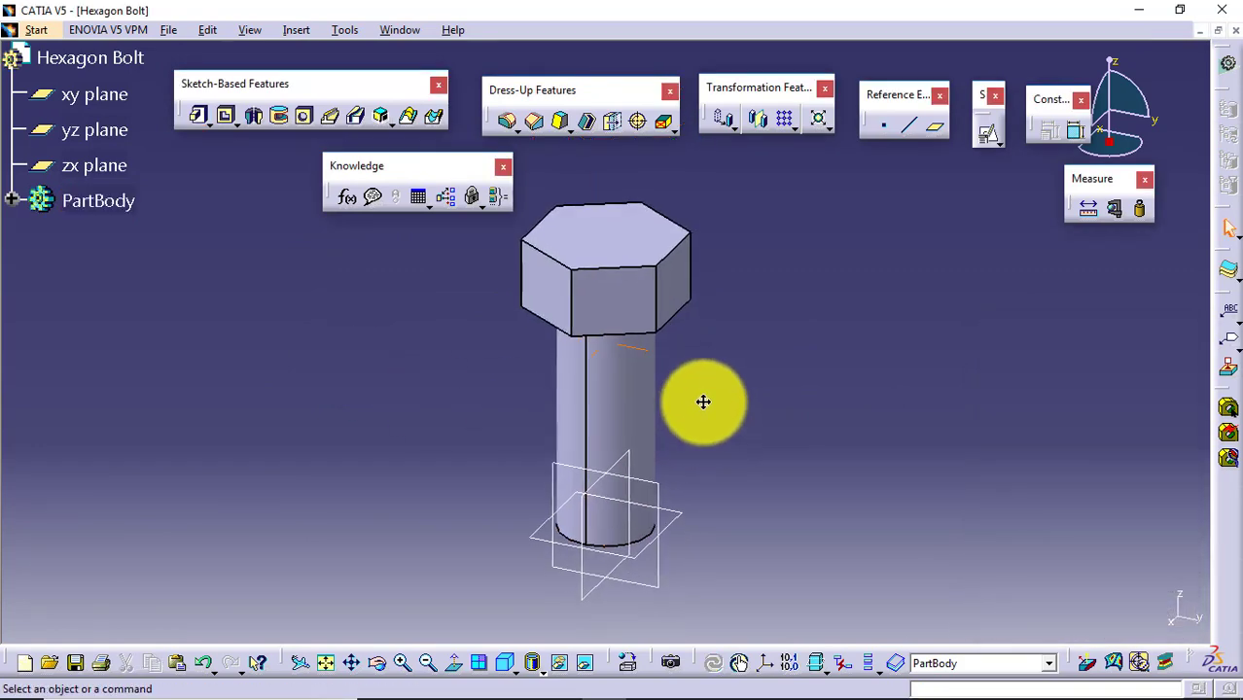
# Step: Expand the part body's features, open Sketch.2 to examine the hexagon's dimension and constraints, and exit without changes
pyautogui.click(11, 199)
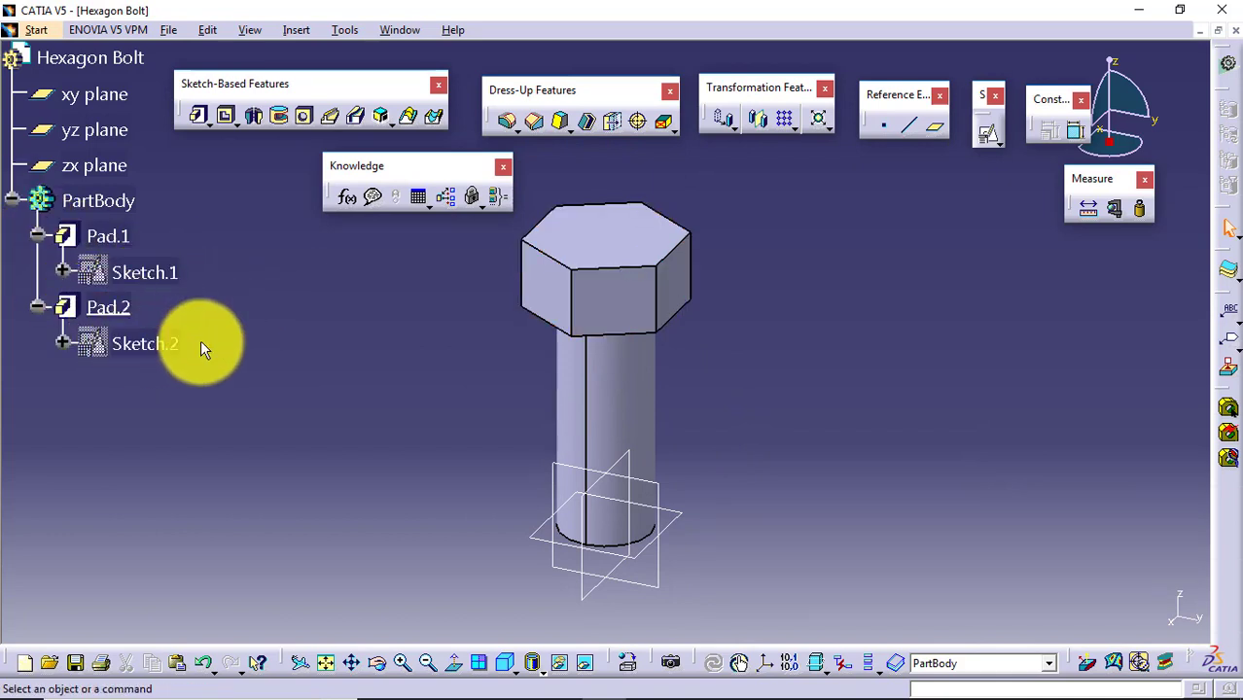
pyautogui.doubleClick(146, 344)
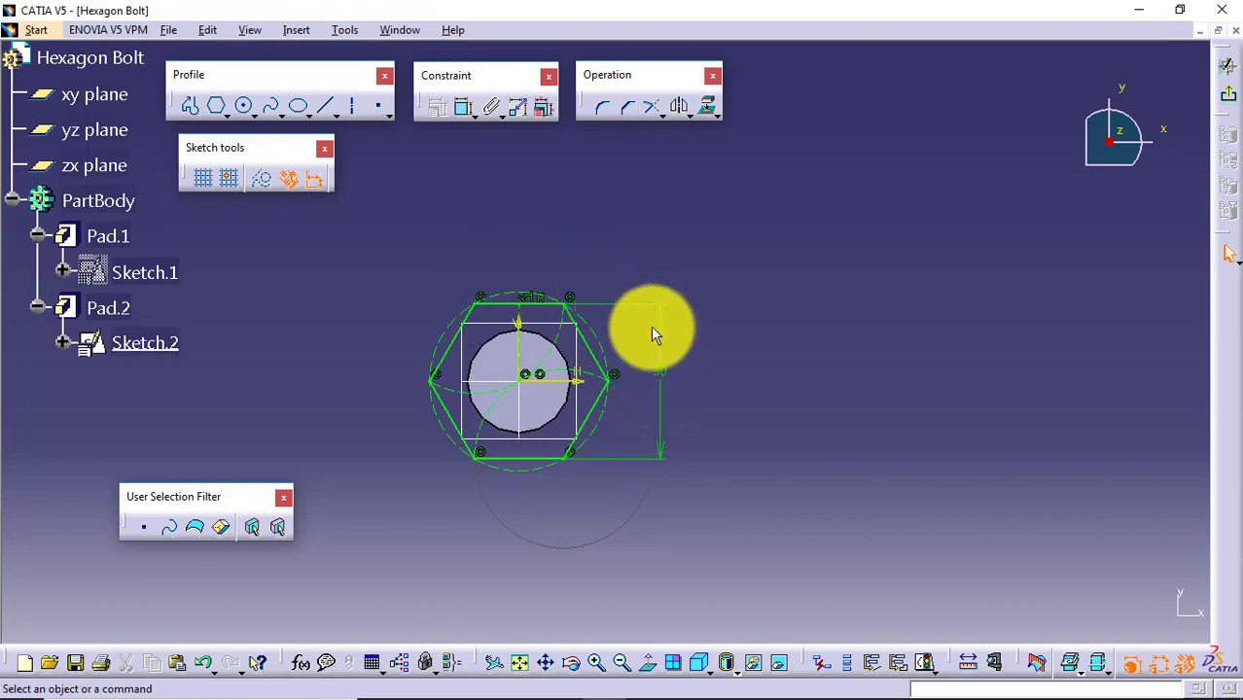
pyautogui.click(1229, 96)
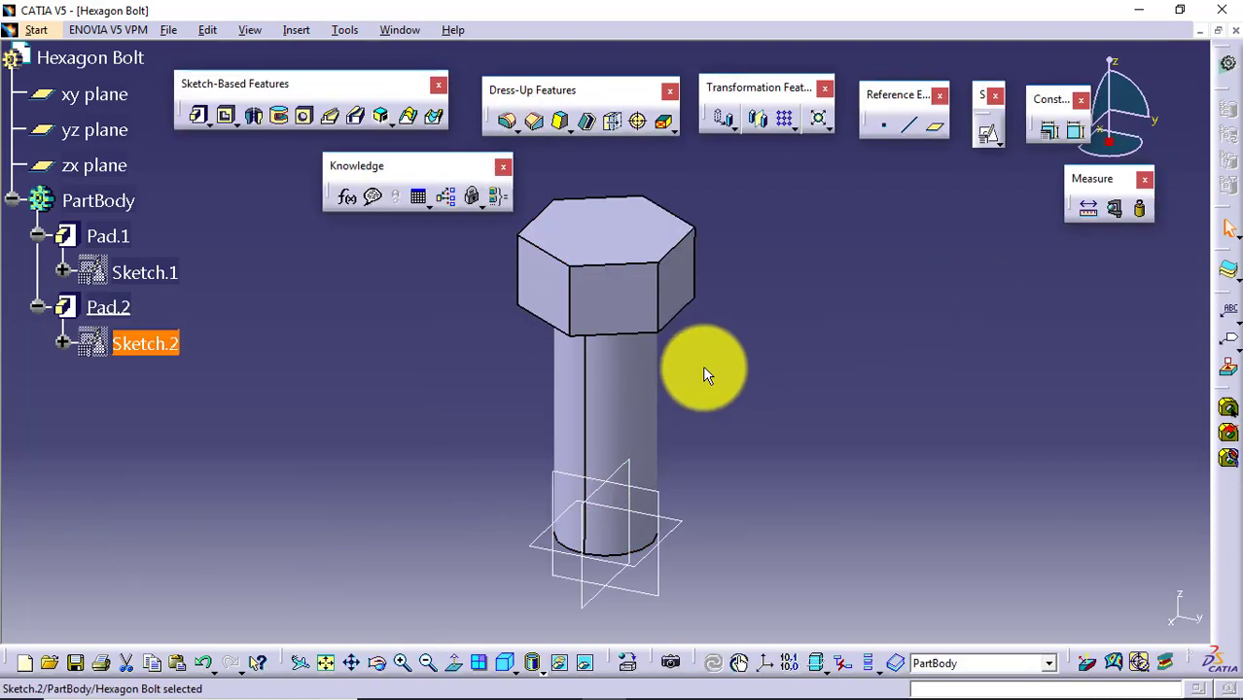
pyautogui.click(703, 365)
pyautogui.moveTo(702, 365); pyautogui.dragTo(713, 383, button='middle')
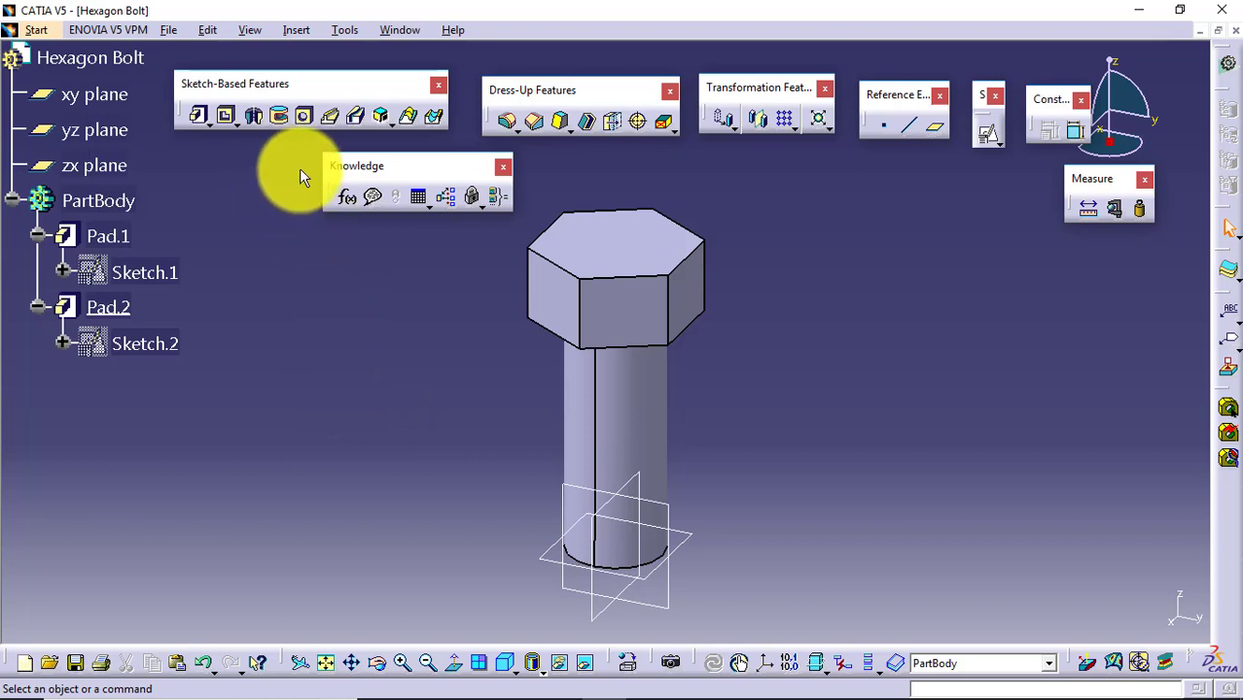
# Step: Open the Formulas editor and review the complete list of the part's parameters
pyautogui.click(345, 199)
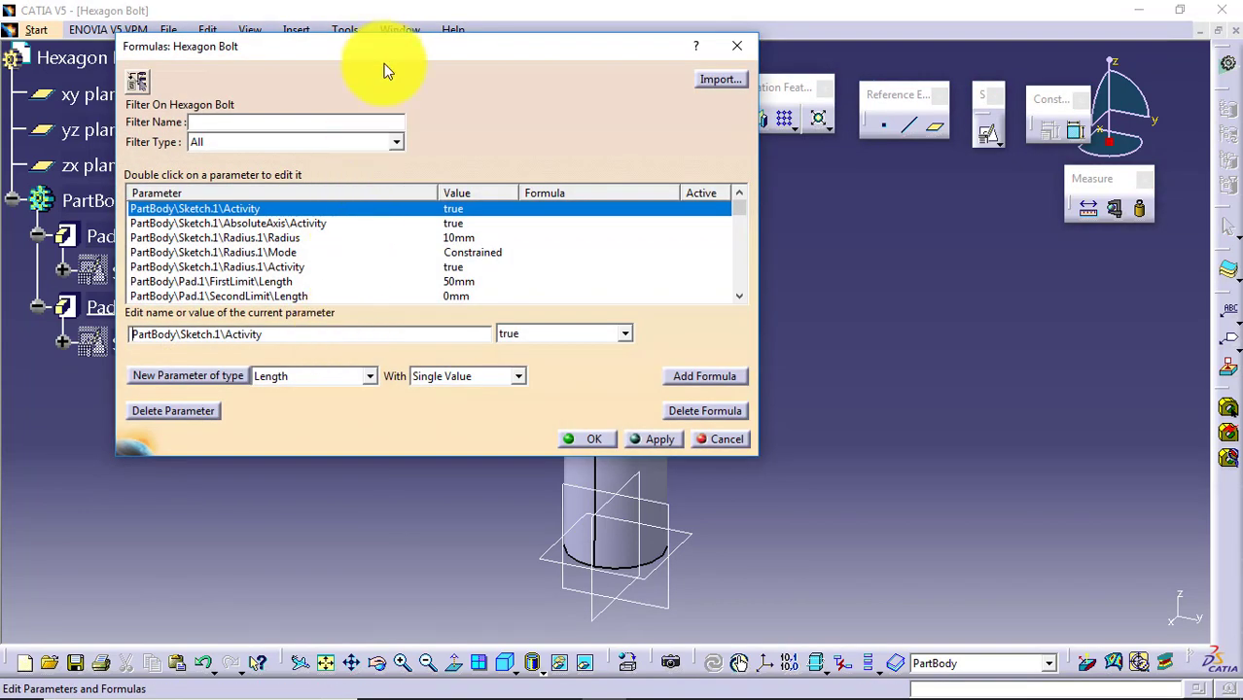
pyautogui.moveTo(385, 50); pyautogui.dragTo(561, 159)
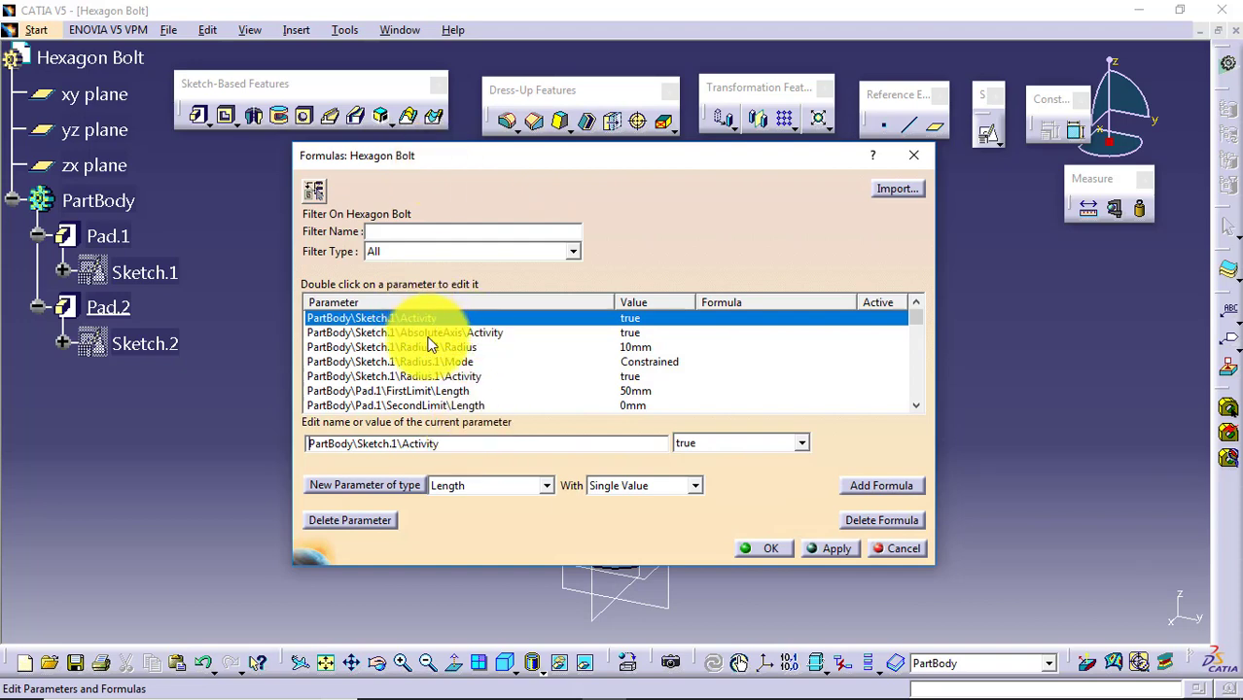
pyautogui.scroll(-4, 915, 408)
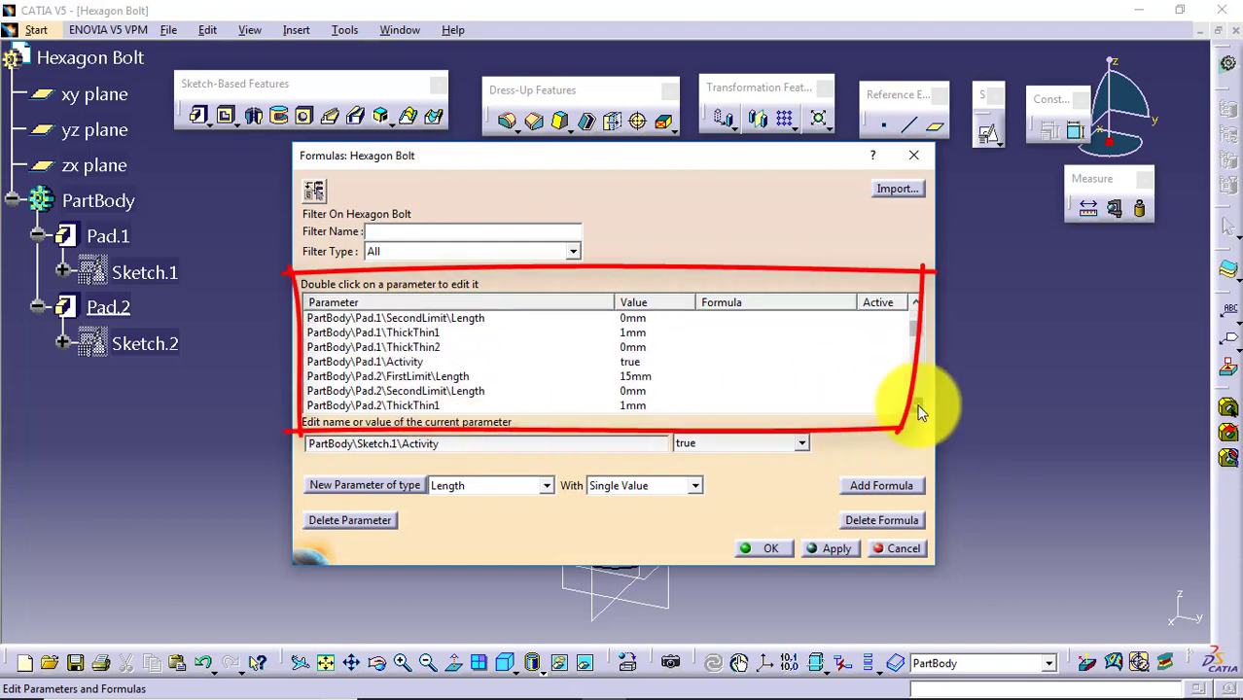
pyautogui.scroll(-10, 919, 413)
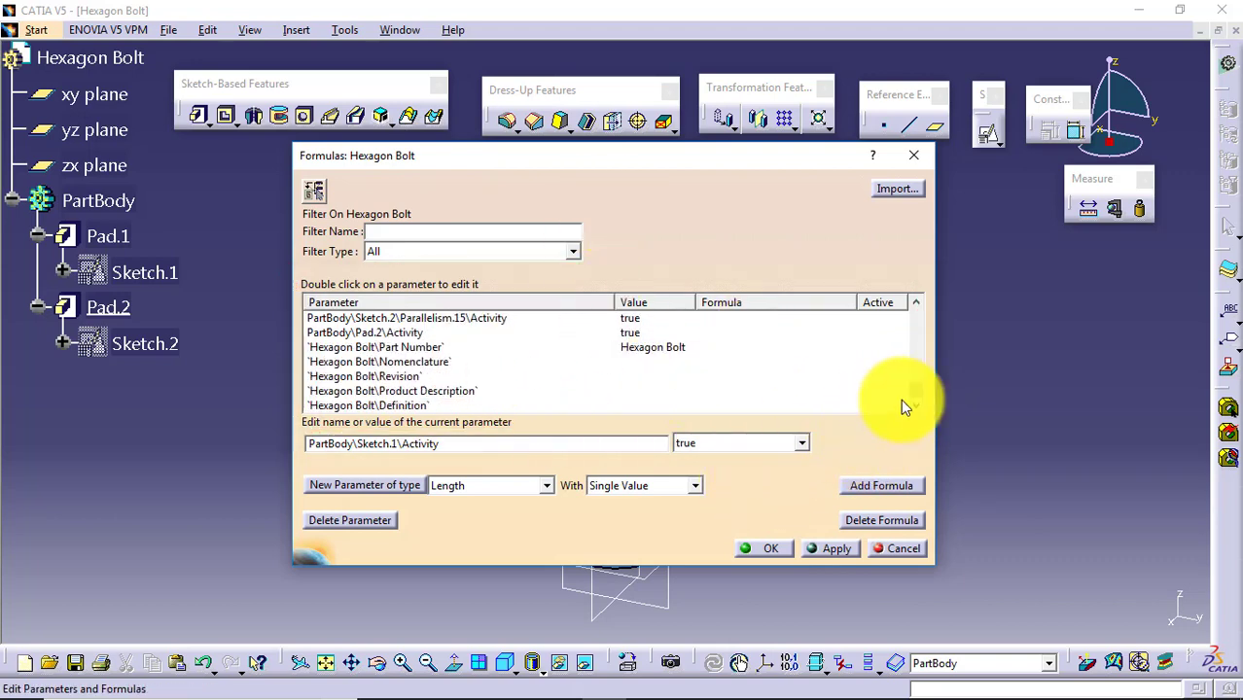
pyautogui.moveTo(915, 390)
pyautogui.mouseDown()
pyautogui.moveTo(923, 317)
pyautogui.moveTo(924, 408)
pyautogui.moveTo(921, 318)
pyautogui.mouseUp()
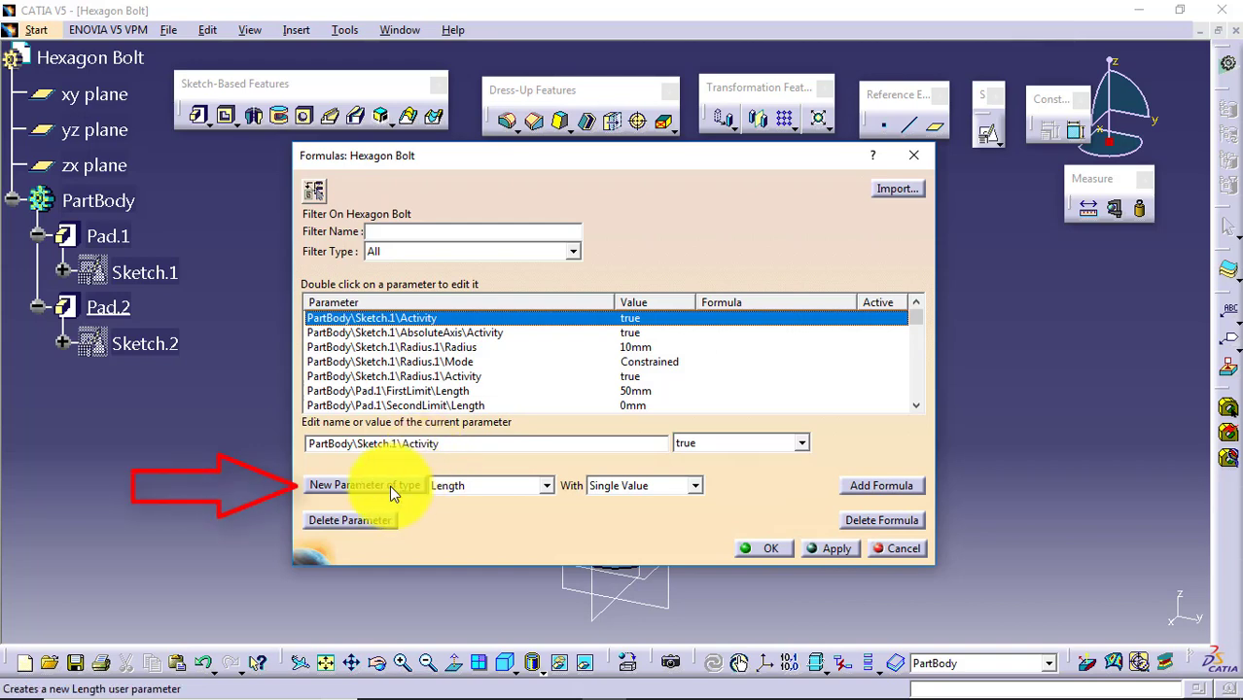
# Step: Create a single-value length parameter named Dia, set it to 25 mm and apply it
pyautogui.click(450, 482)
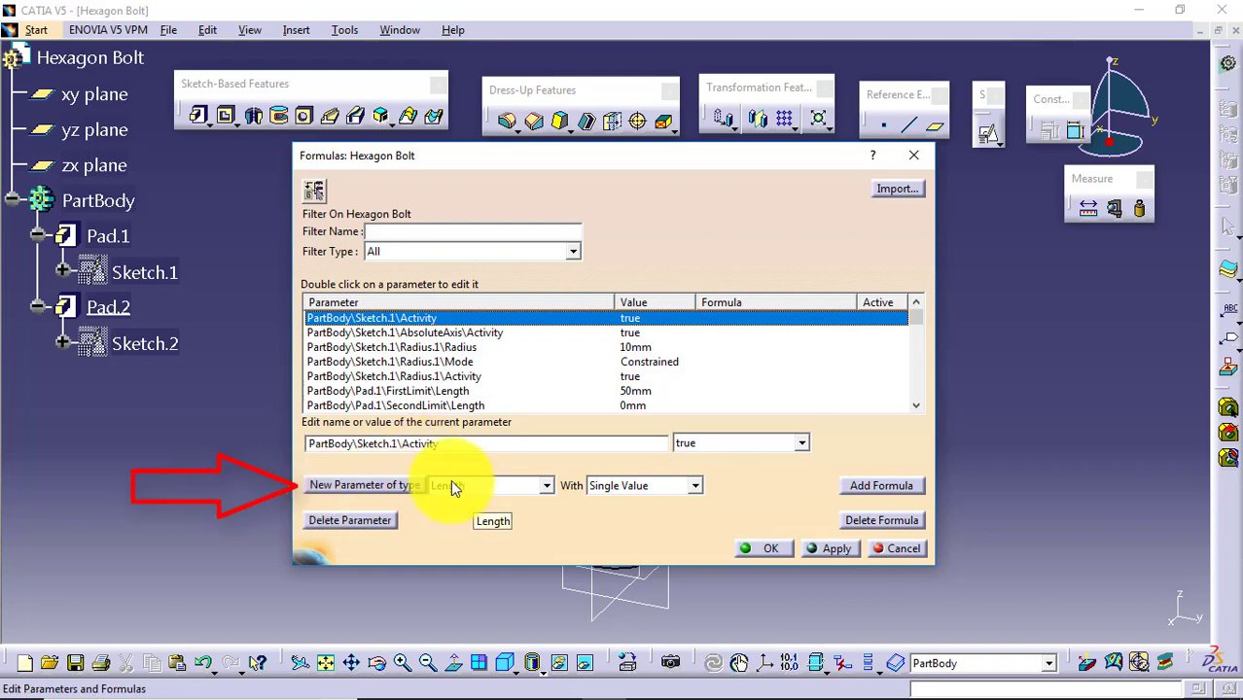
pyautogui.click(457, 516)
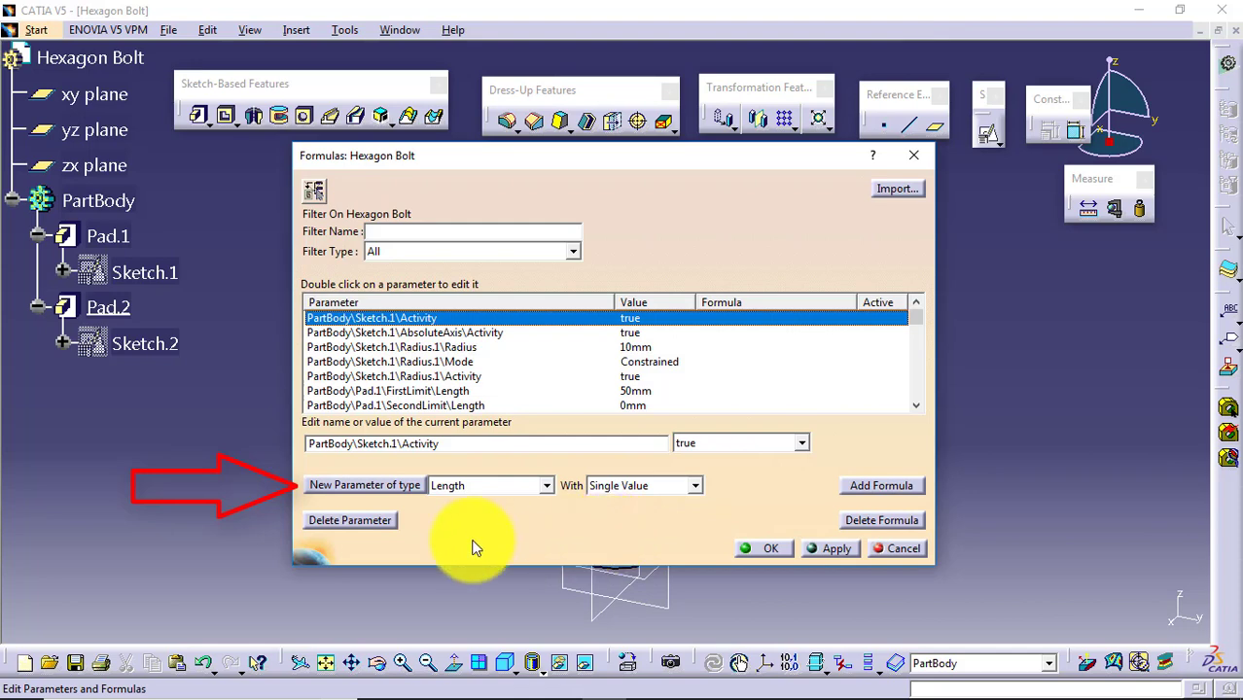
pyautogui.click(372, 489)
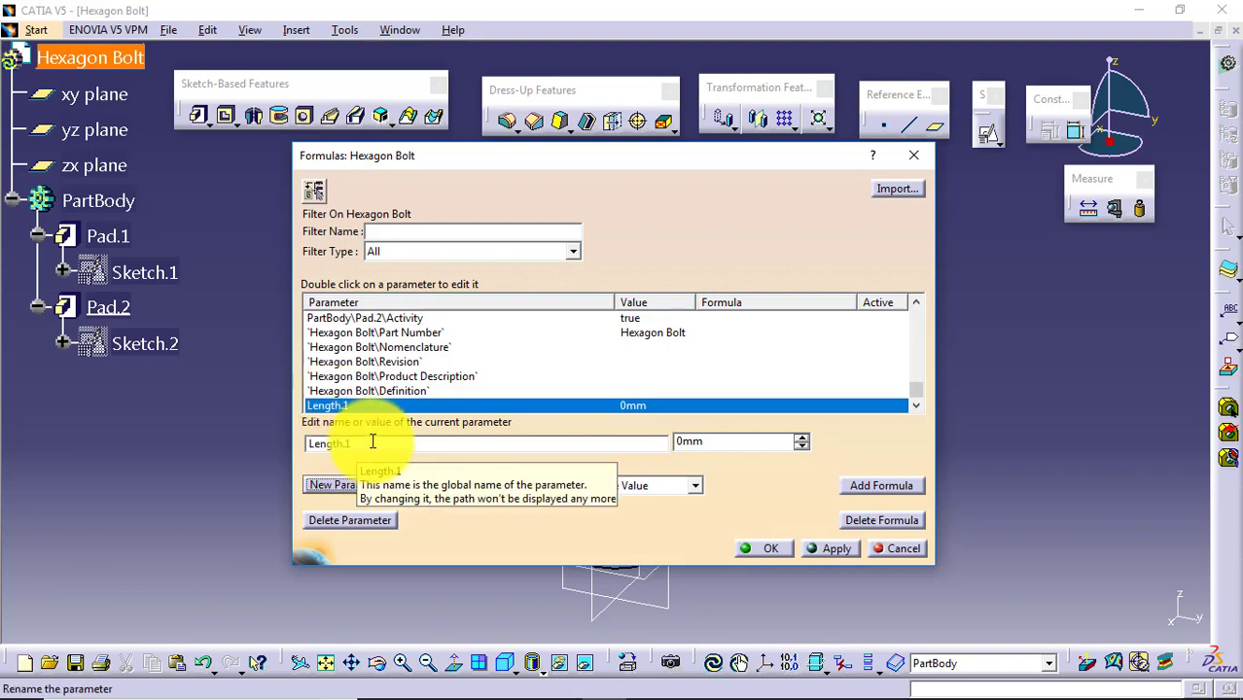
pyautogui.doubleClick(333, 437)
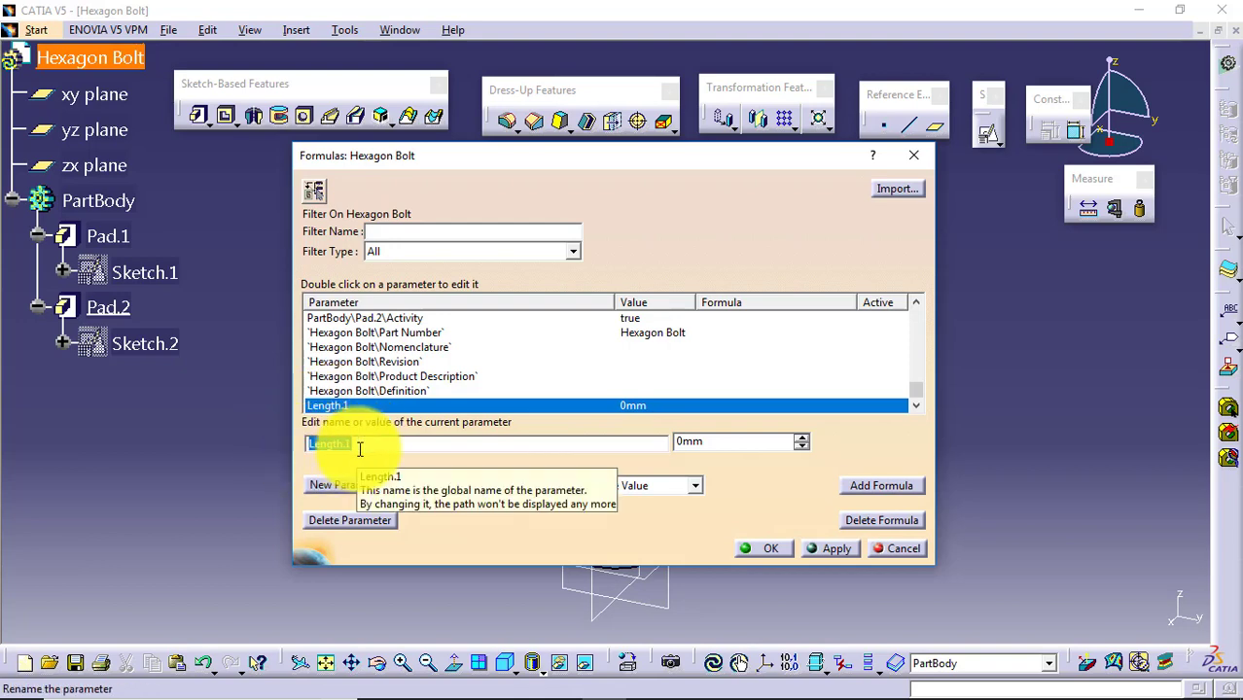
pyautogui.write('Dia')
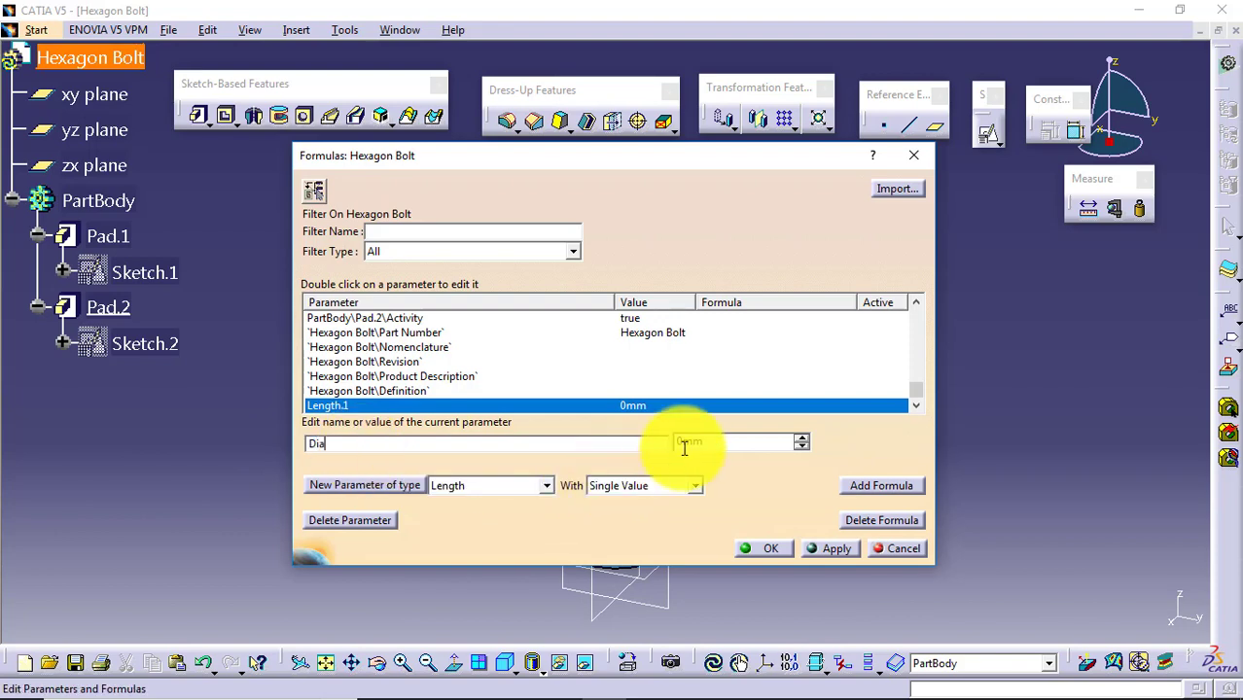
pyautogui.moveTo(722, 443); pyautogui.dragTo(672, 445)
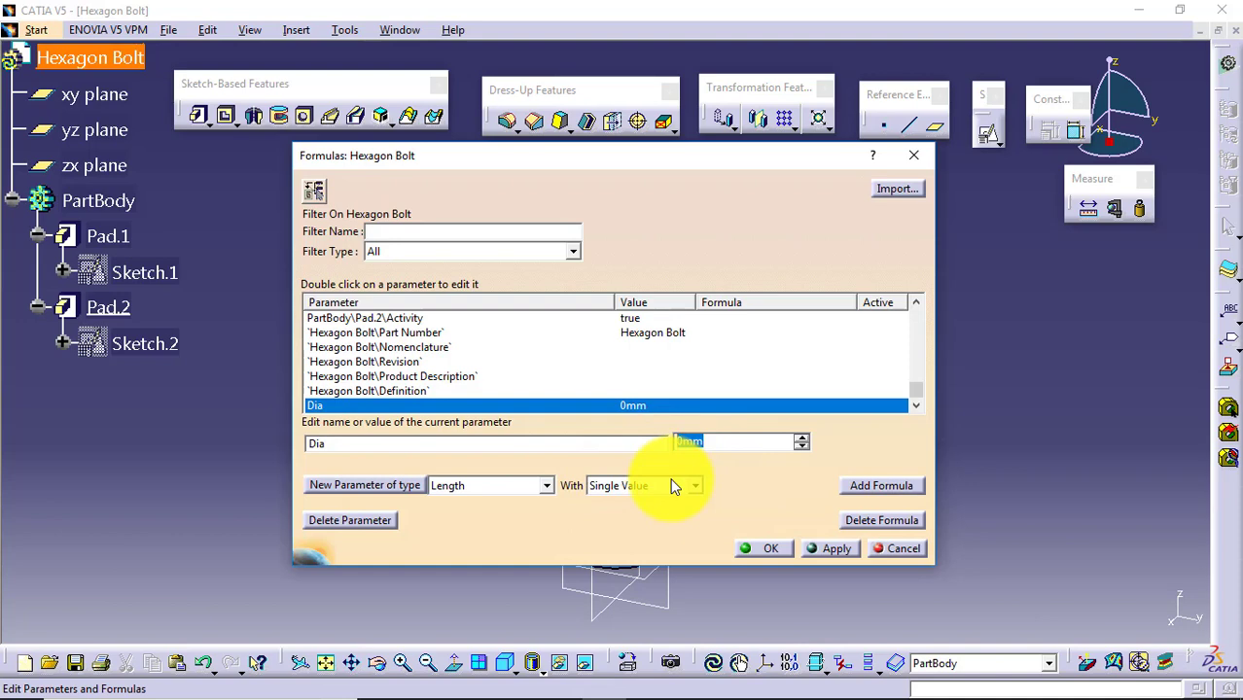
pyautogui.write('25')
pyautogui.press('Return')
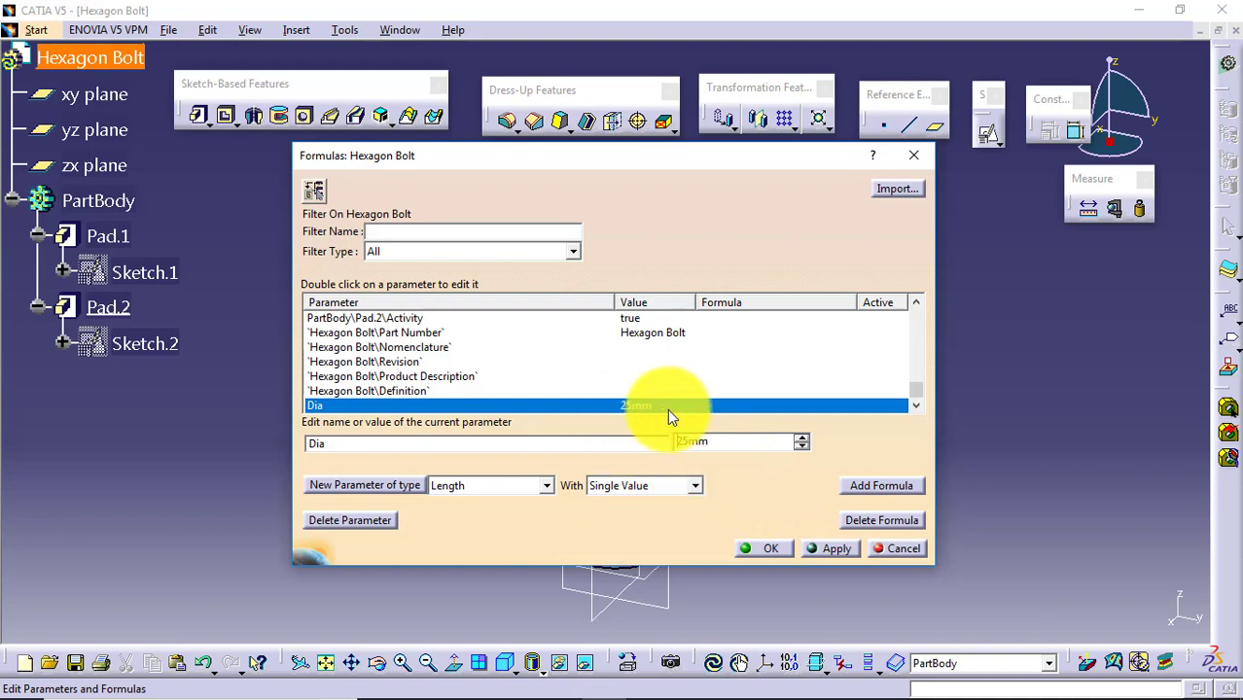
pyautogui.click(822, 550)
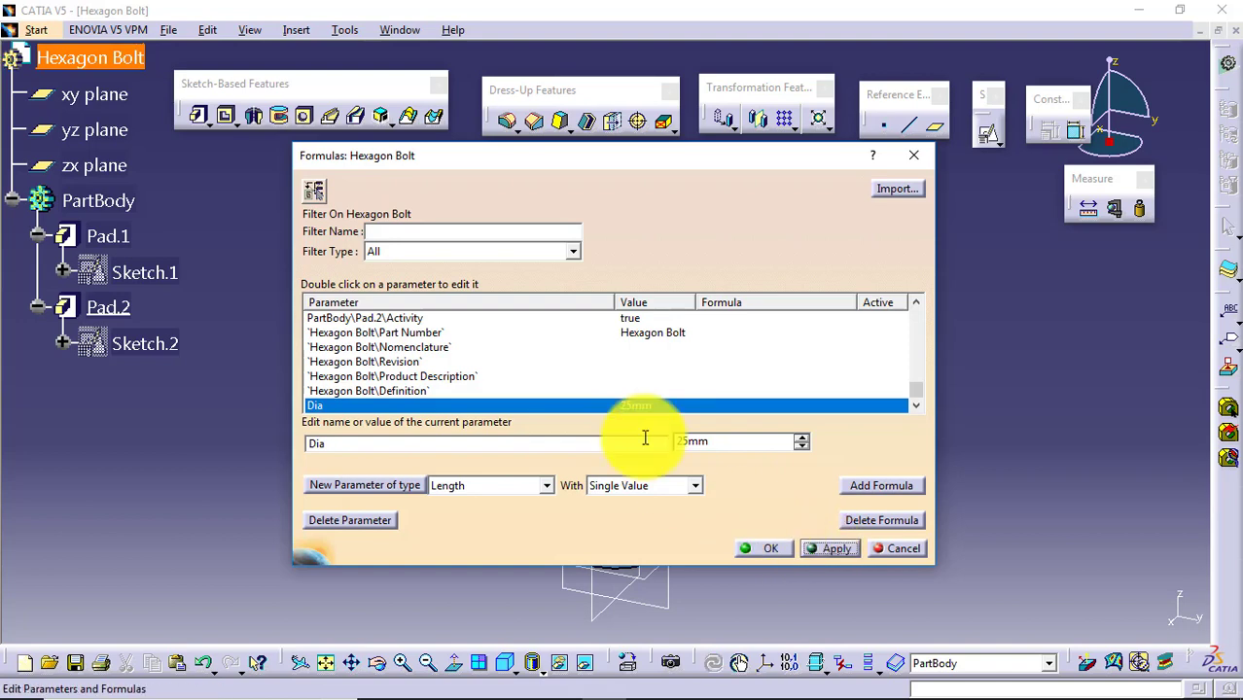
# Step: Create a second length parameter named Length, set it to 70 mm and accept the Formulas editor
pyautogui.click(374, 484)
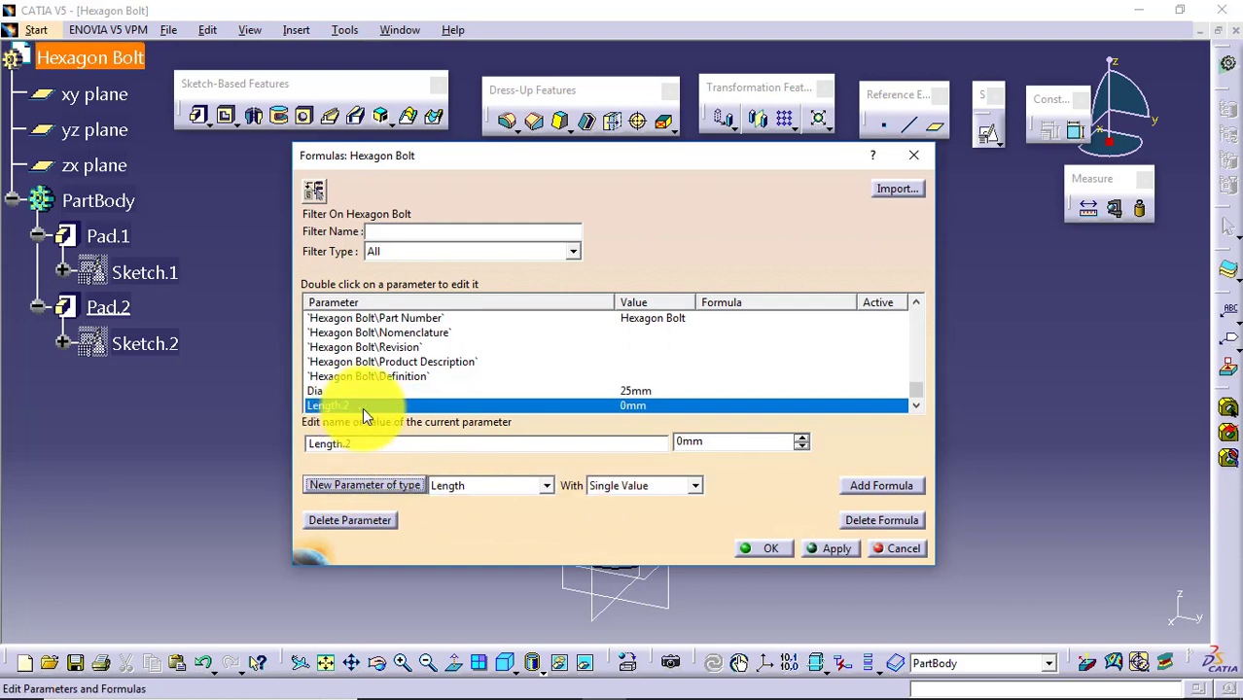
pyautogui.moveTo(365, 445); pyautogui.dragTo(289, 445)
pyautogui.click(390, 444)
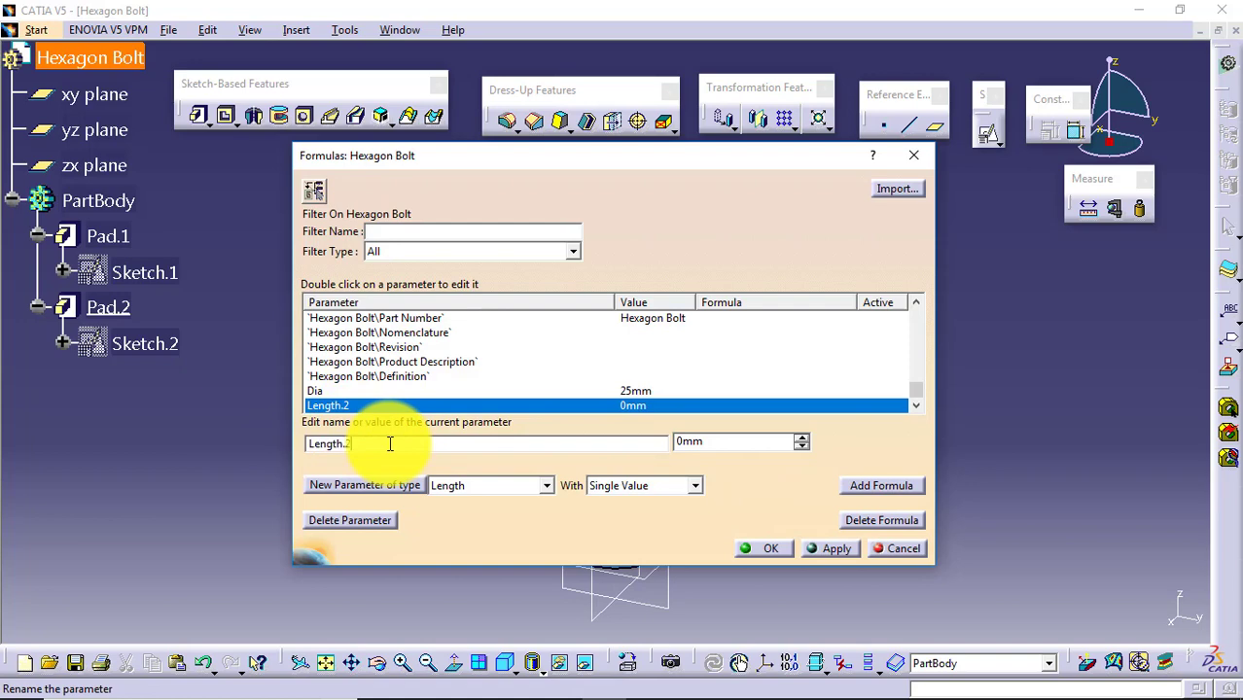
pyautogui.press('BackSpace')
pyautogui.press('BackSpace')
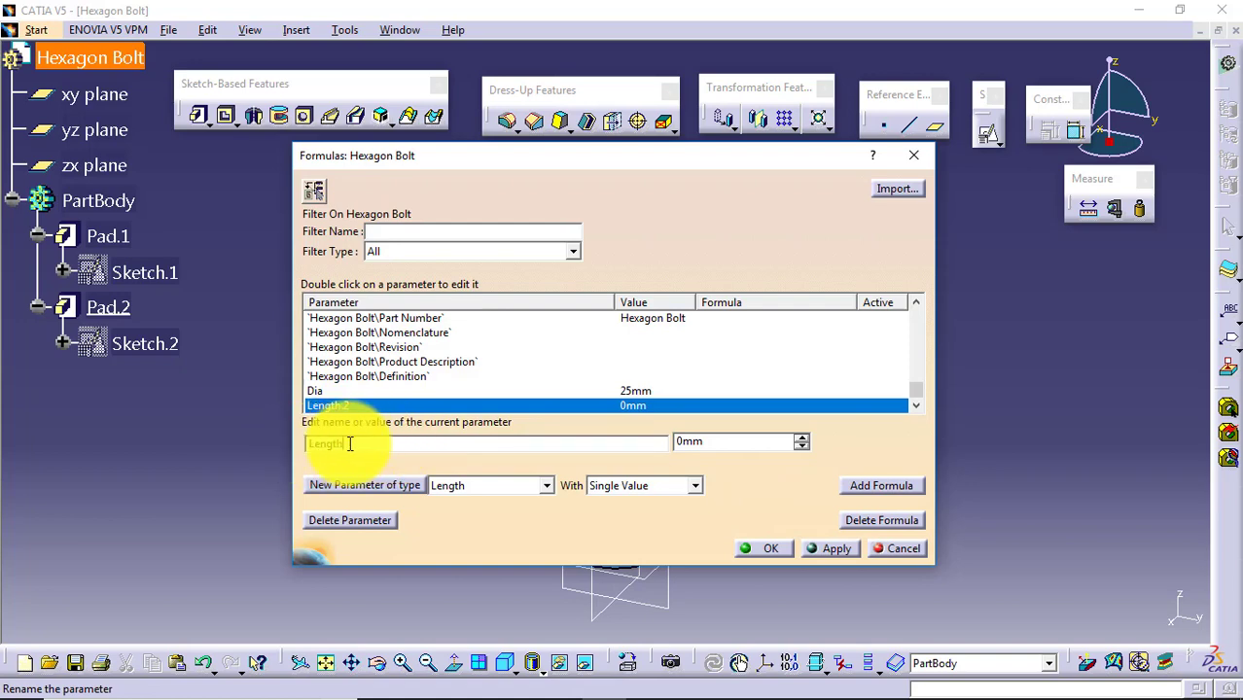
pyautogui.moveTo(716, 440); pyautogui.dragTo(670, 442)
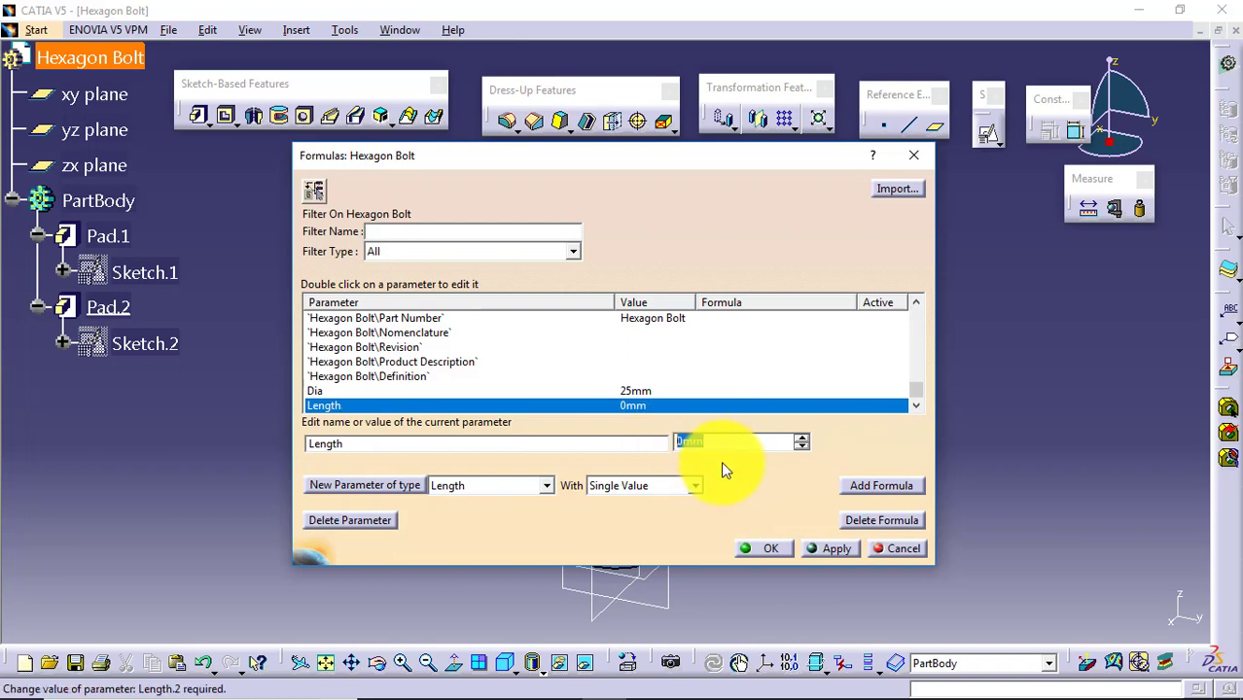
pyautogui.write('70')
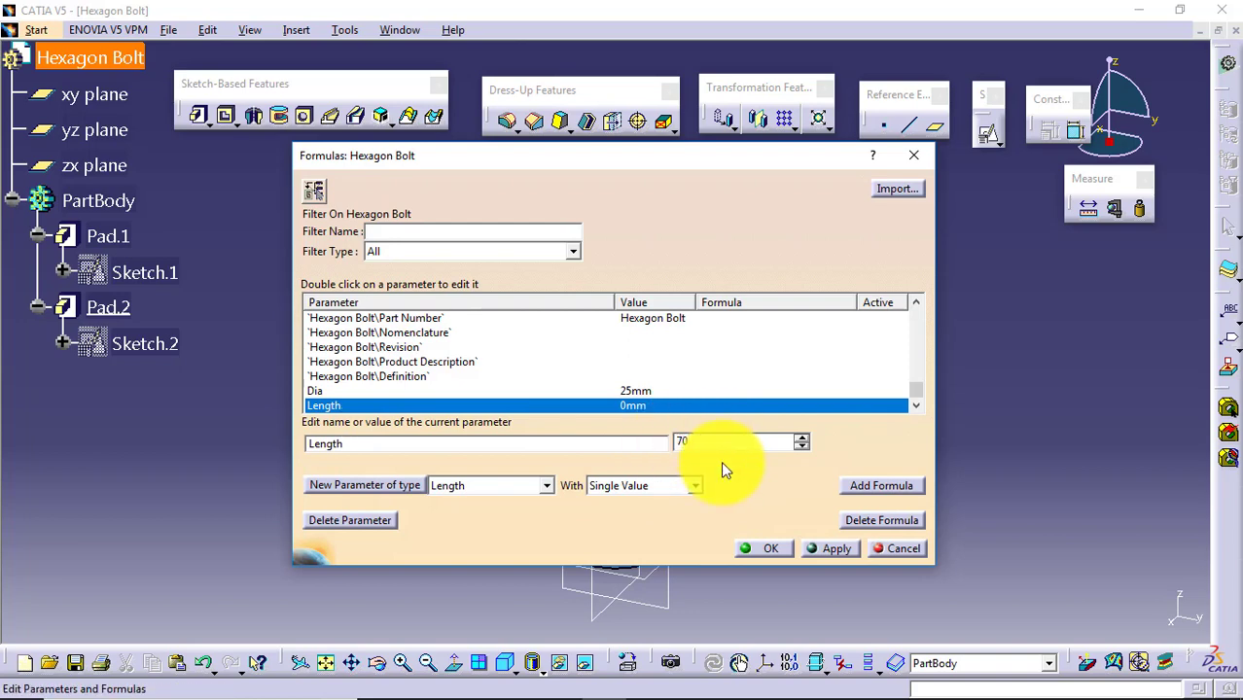
pyautogui.press('Return')
pyautogui.click(768, 546)
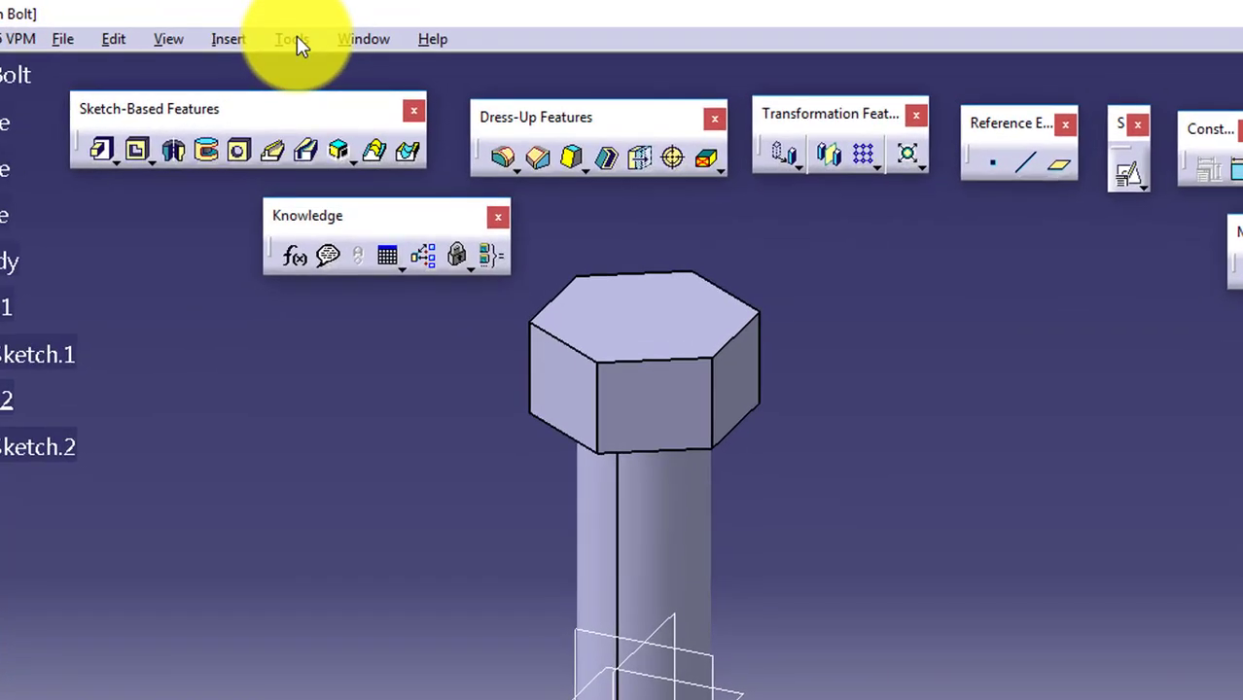
# Step: Enable the display of Parameters and Relations in the specification tree through the Part Infrastructure display options
pyautogui.click(295, 39)
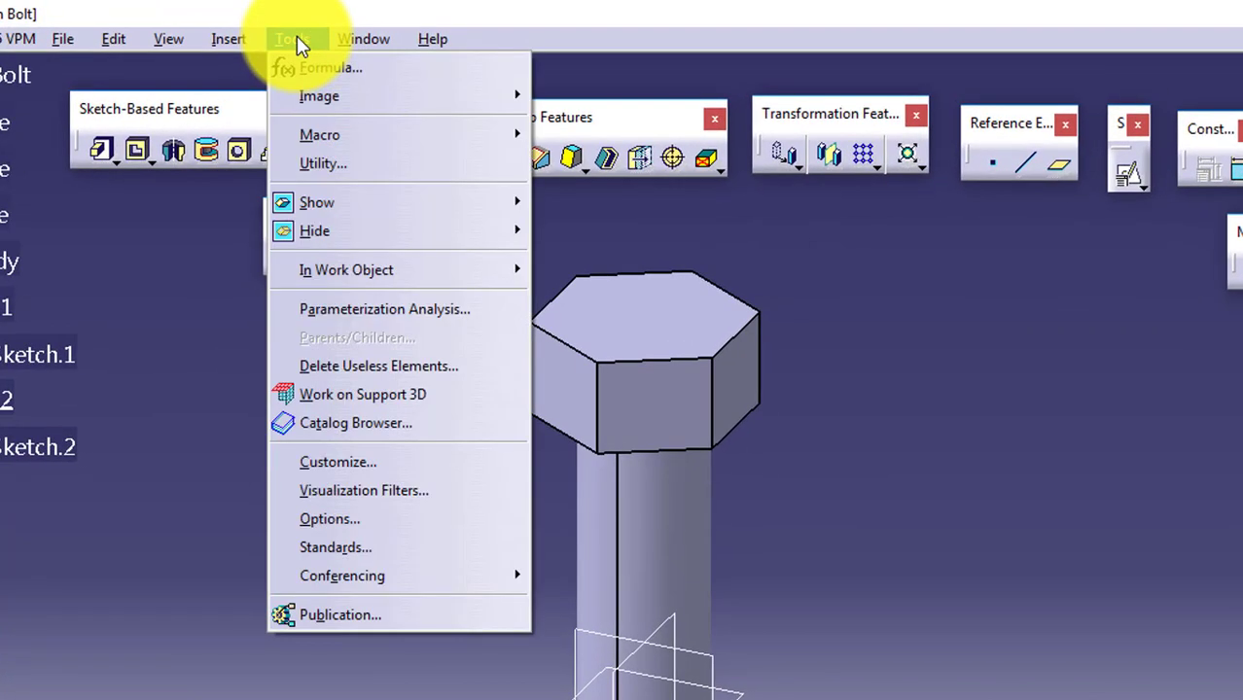
pyautogui.click(373, 518)
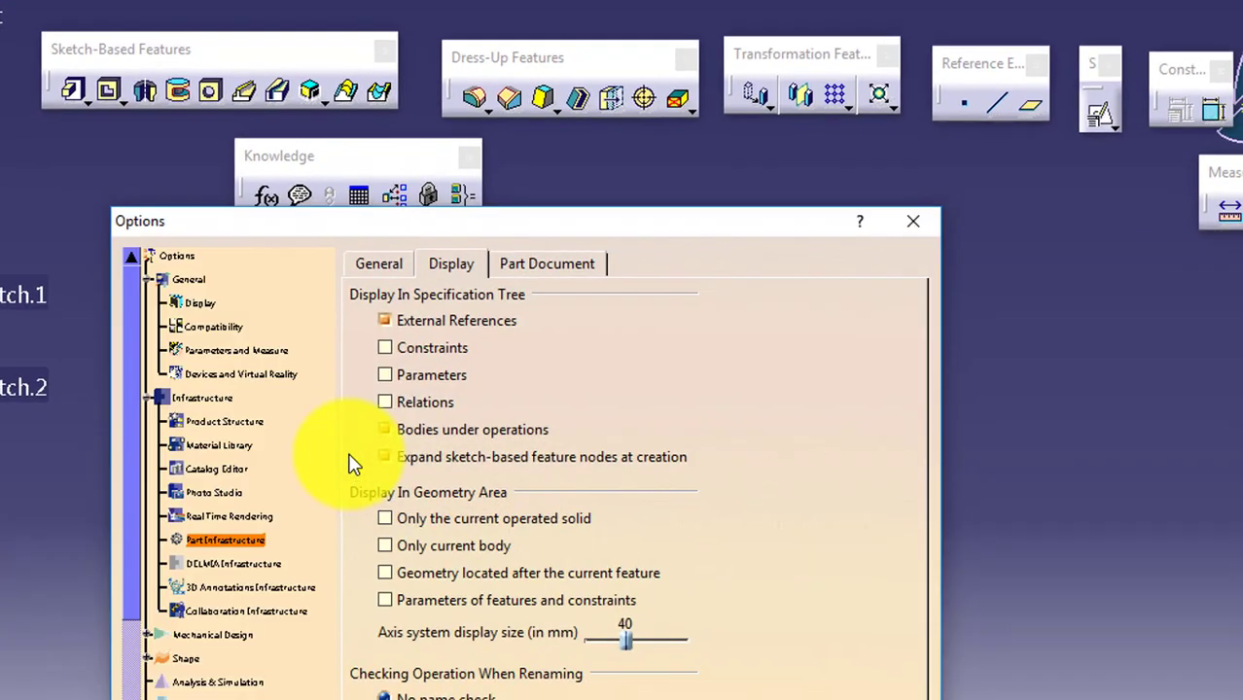
pyautogui.moveTo(566, 215); pyautogui.dragTo(662, 40)
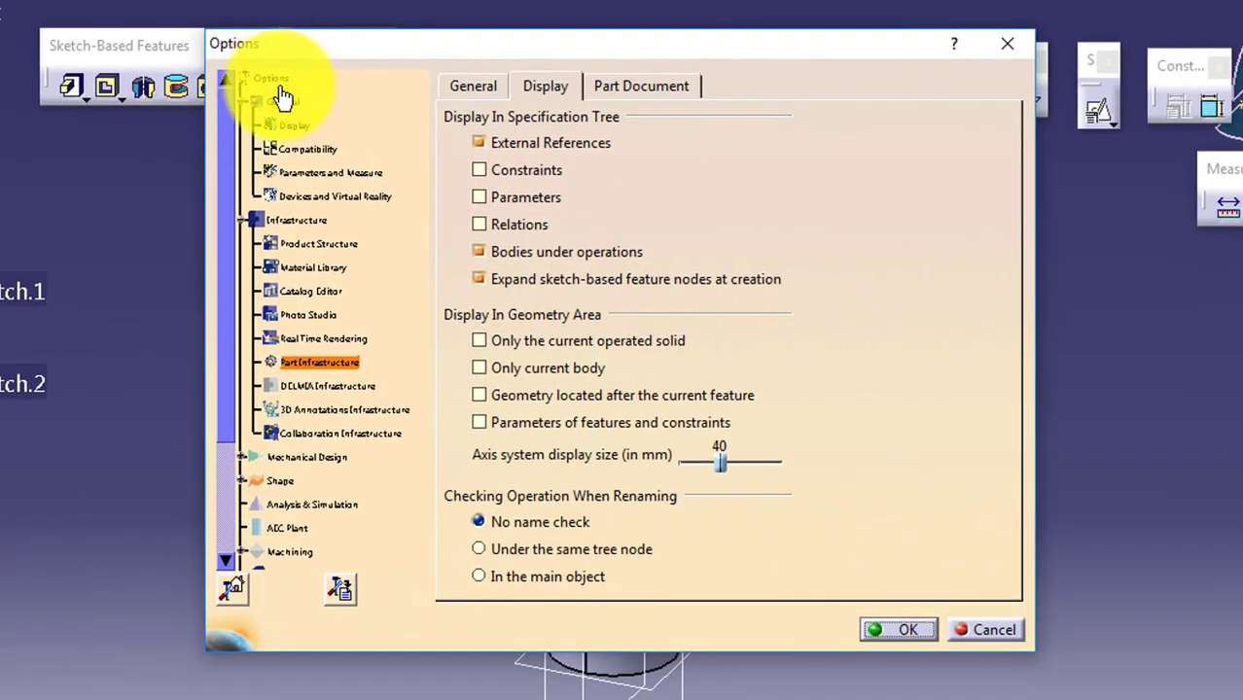
pyautogui.click(295, 239)
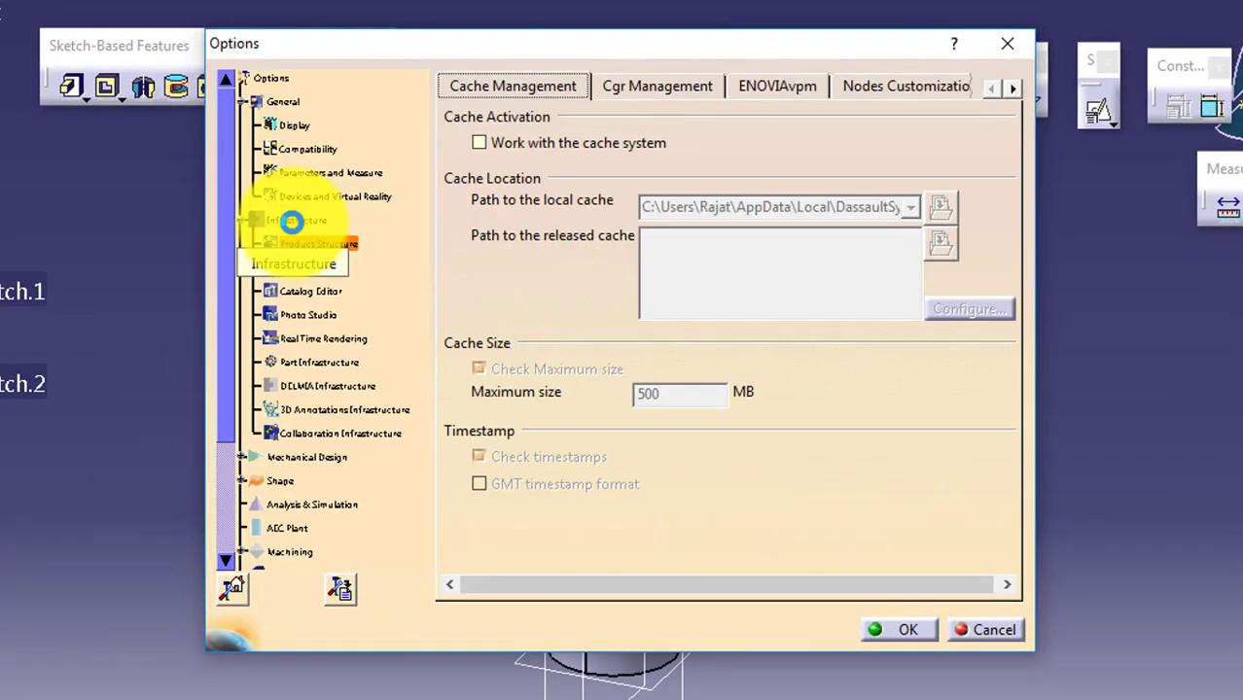
pyautogui.click(313, 360)
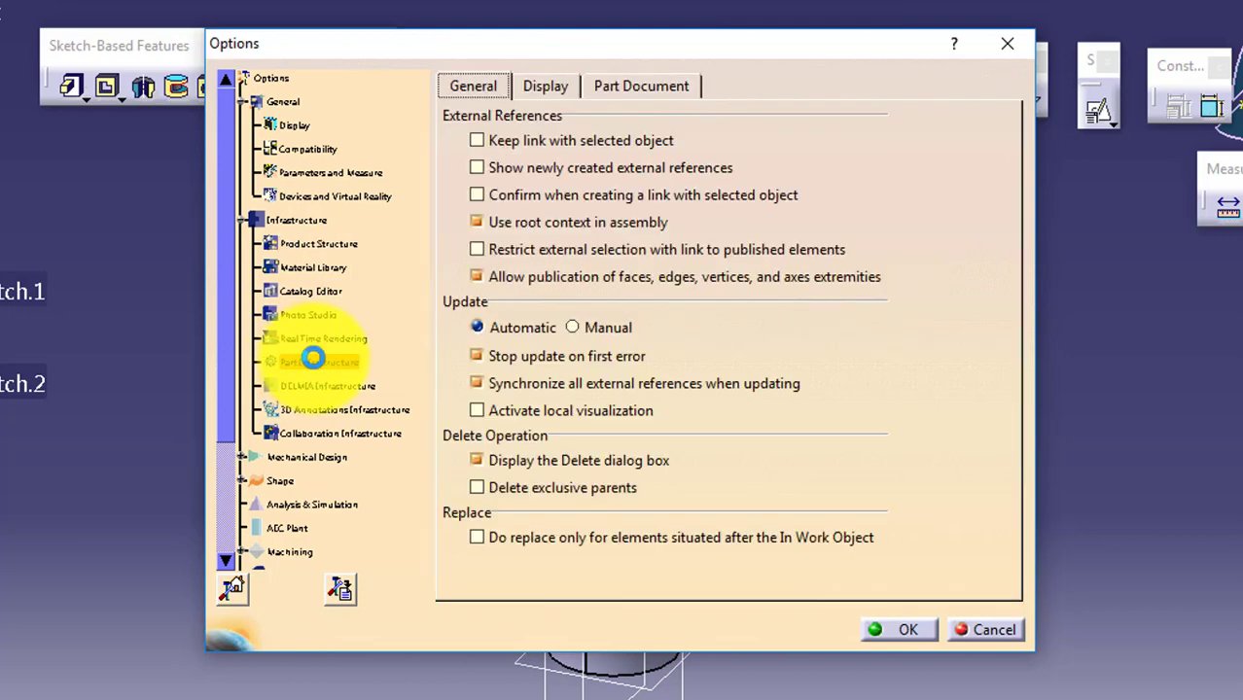
pyautogui.click(538, 85)
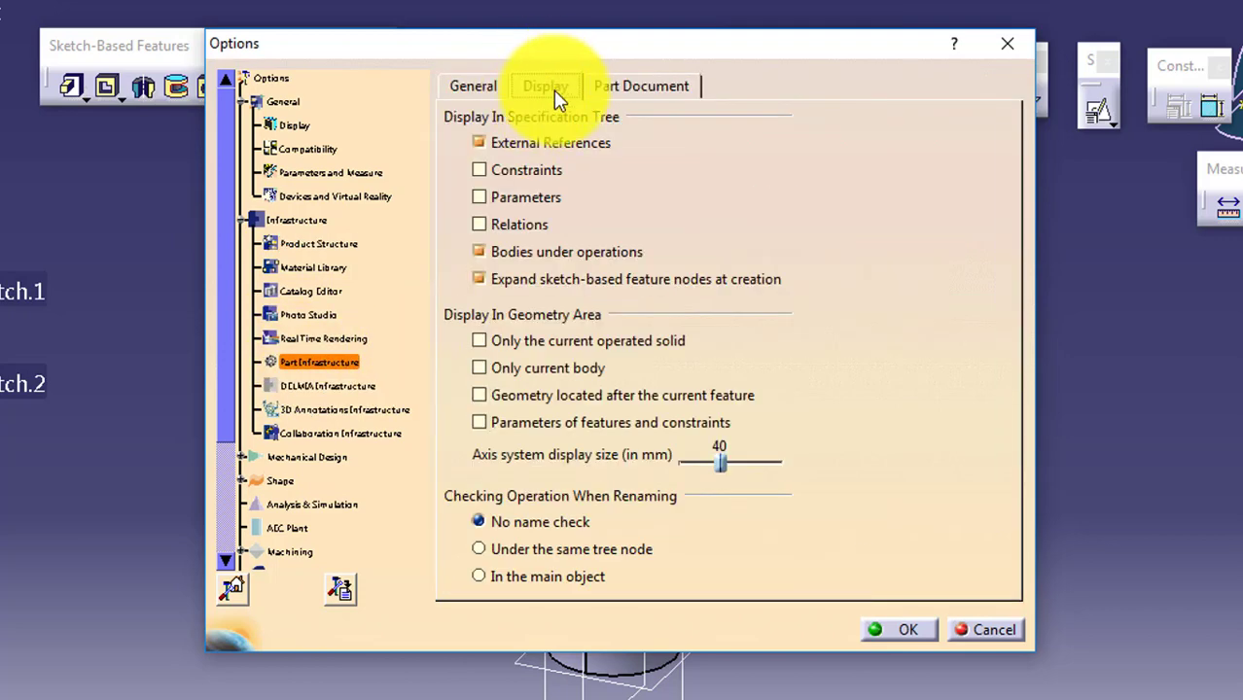
pyautogui.click(516, 200)
pyautogui.click(519, 227)
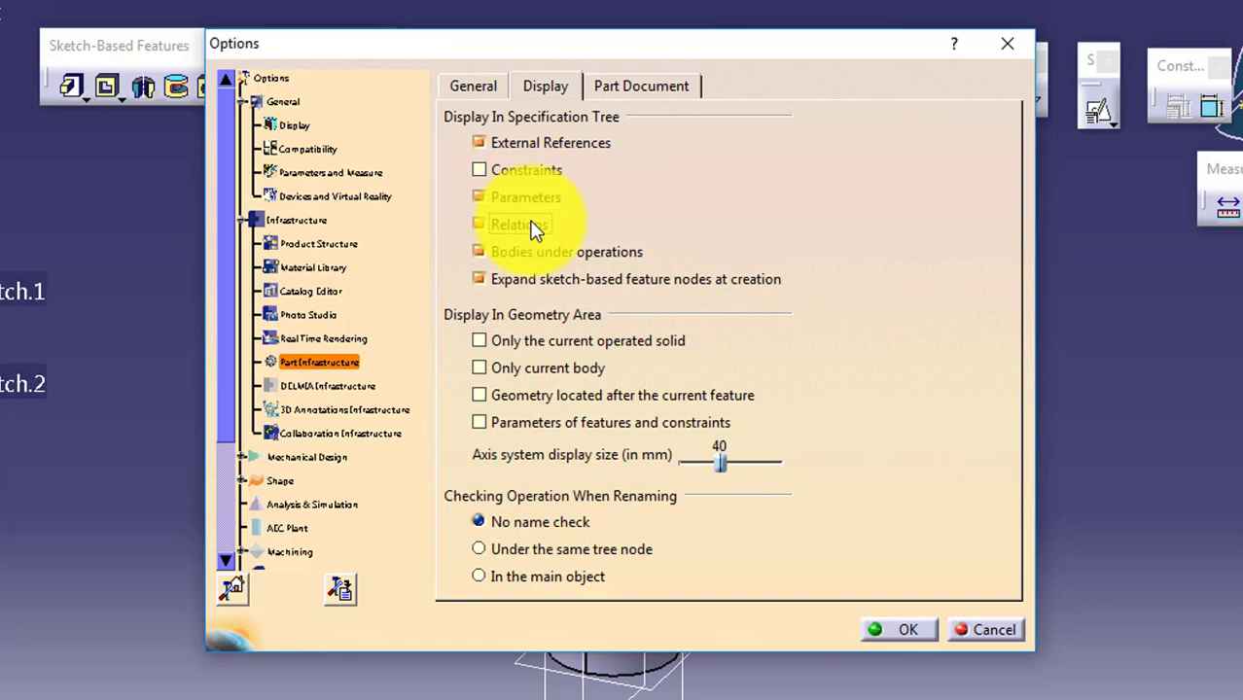
pyautogui.click(883, 628)
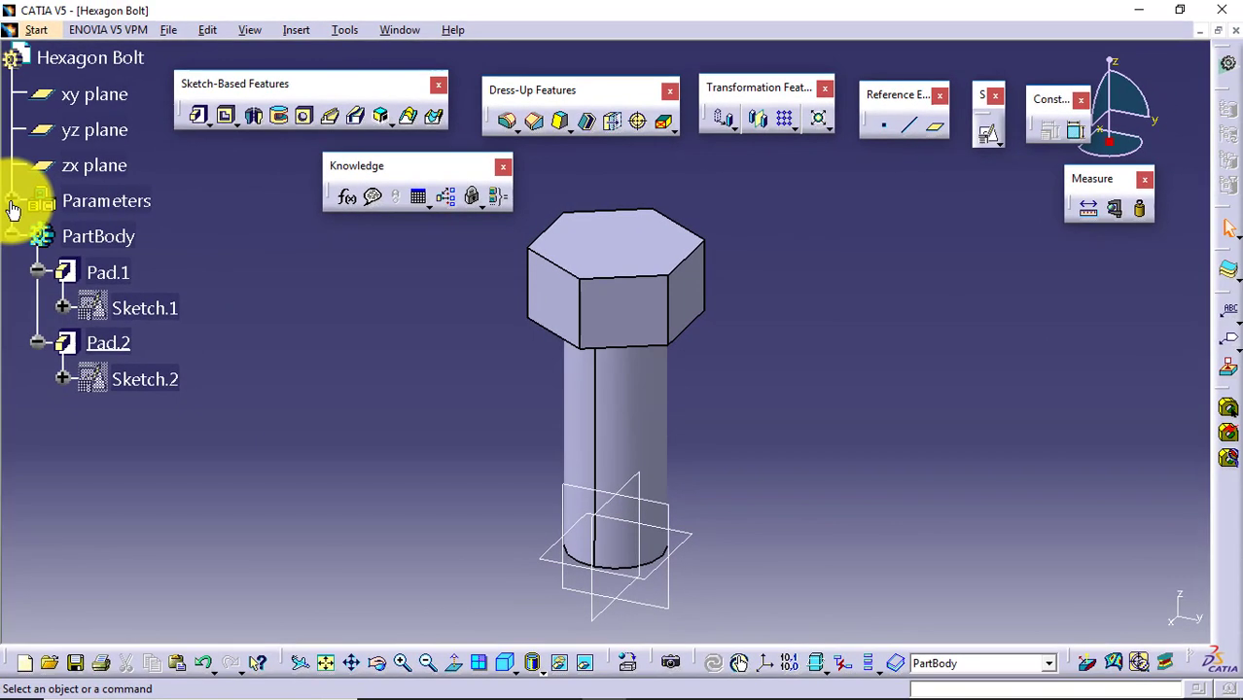
# Step: Expand the Parameters node in the specification tree and inspect the Dia parameter without changing it
pyautogui.click(12, 201)
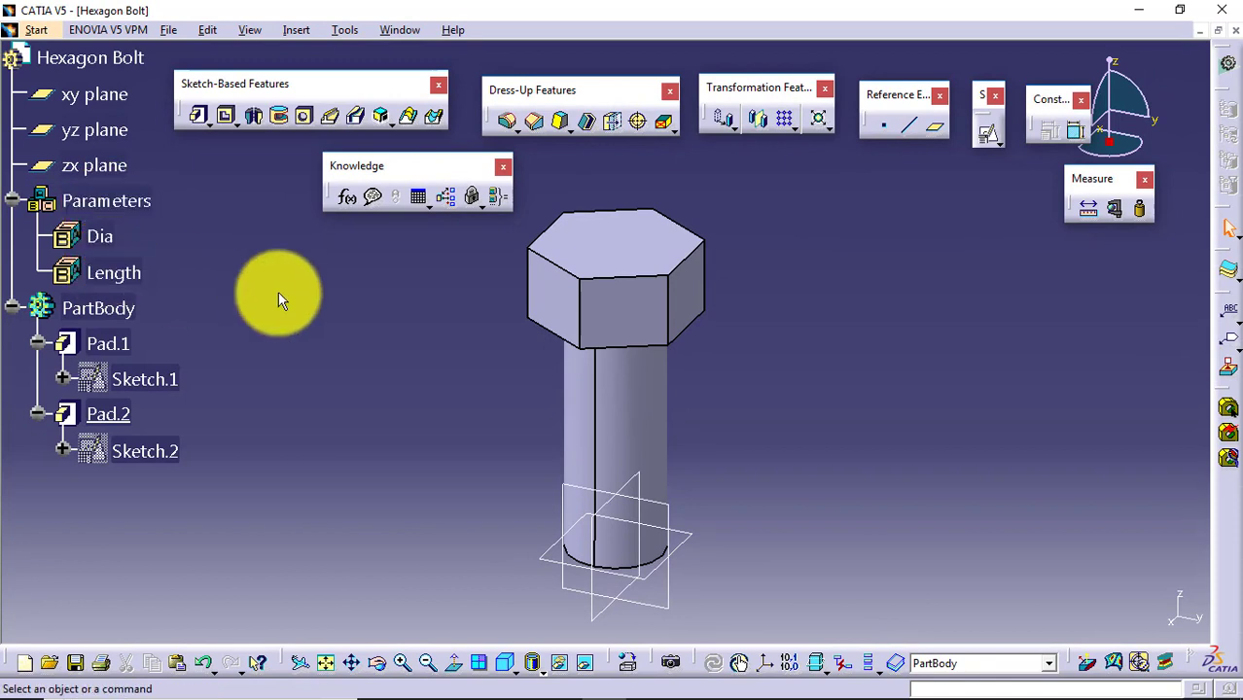
pyautogui.doubleClick(101, 237)
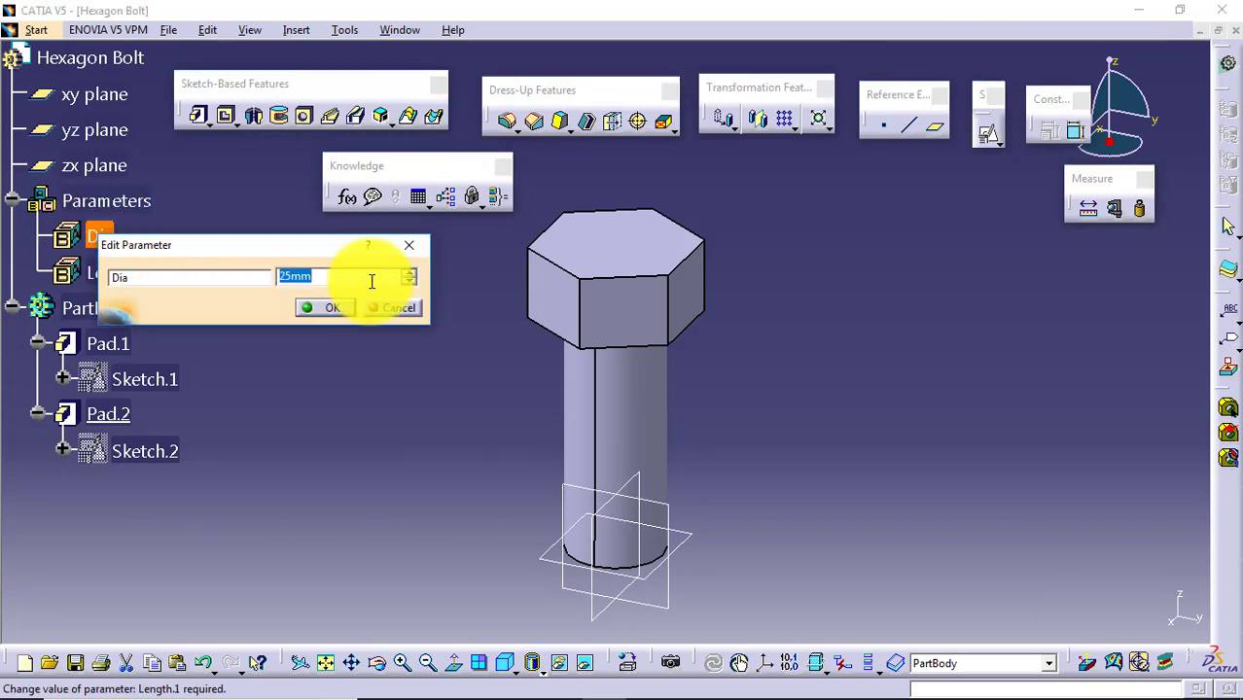
pyautogui.click(329, 309)
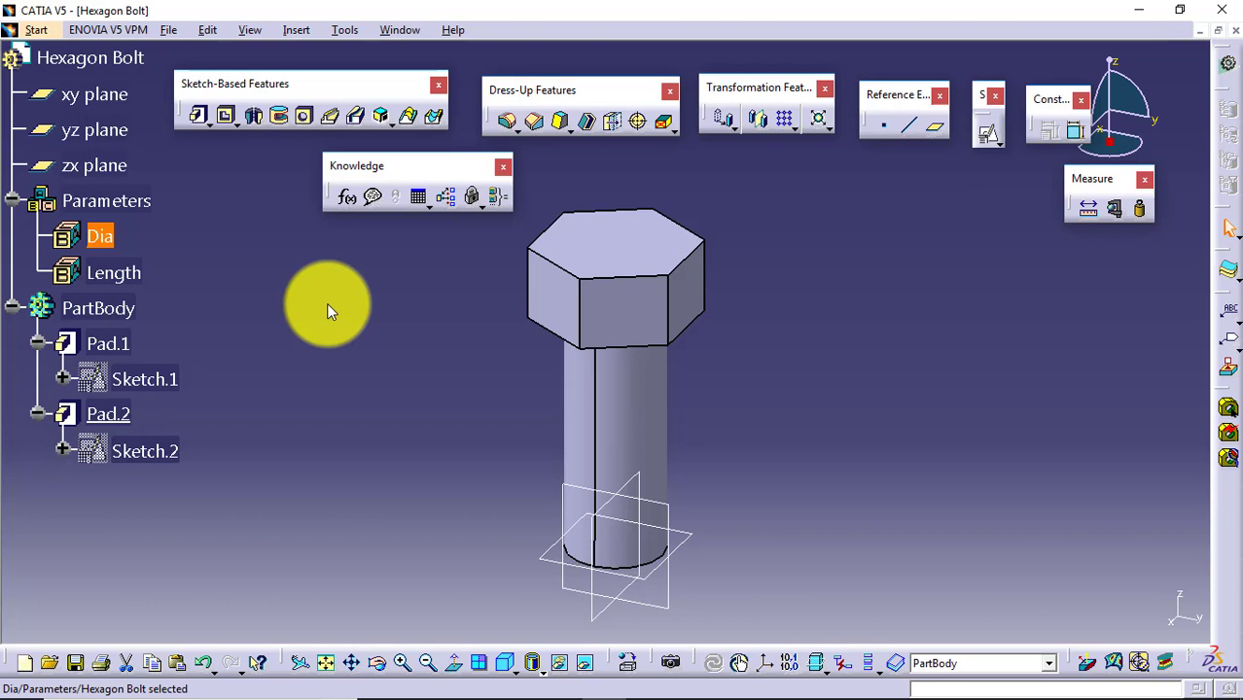
pyautogui.click(115, 236)
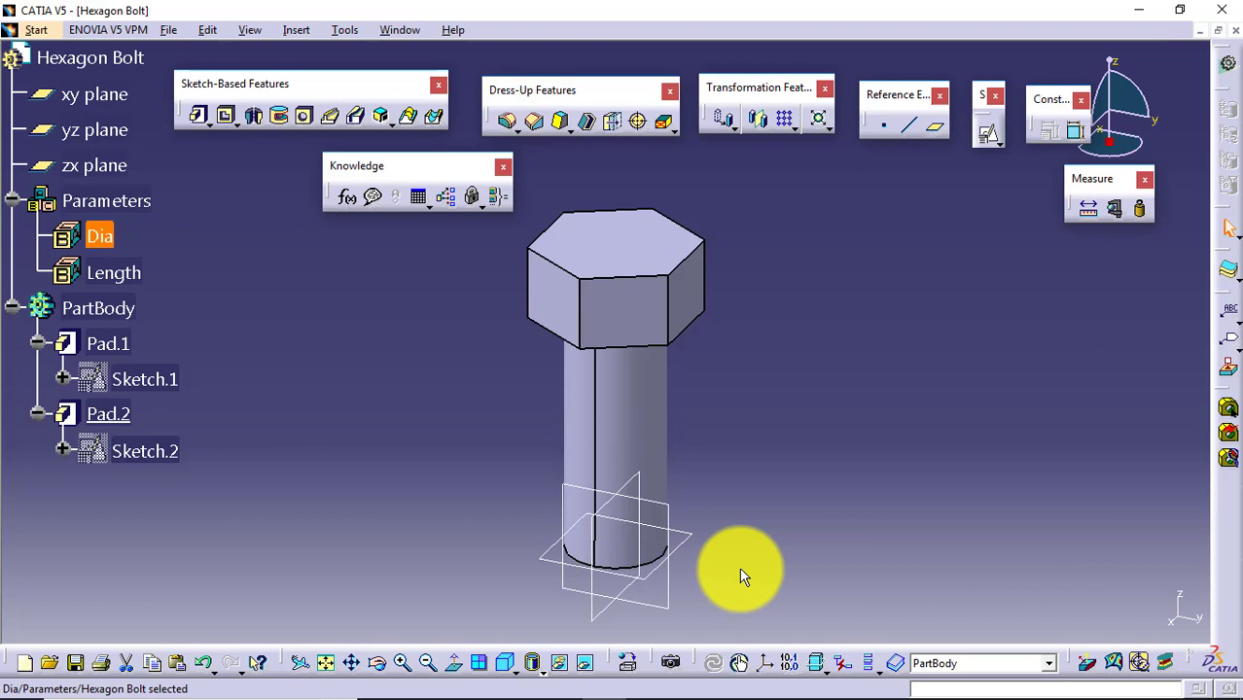
pyautogui.click(103, 241)
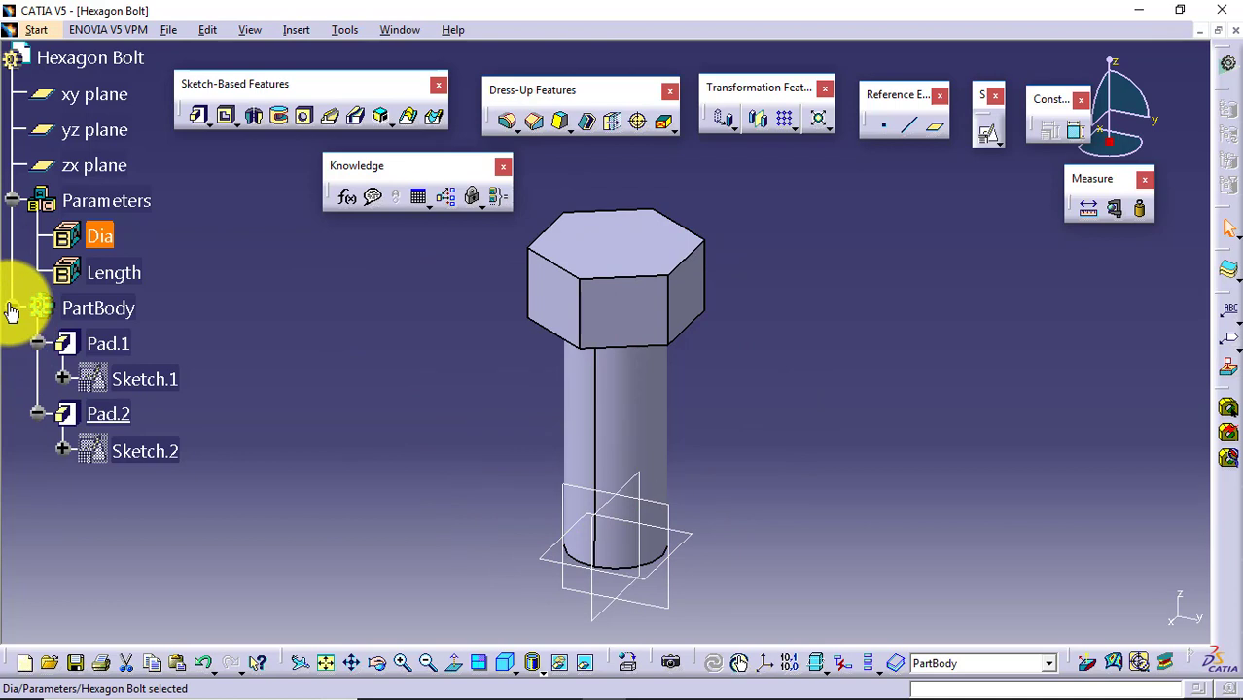
# Step: With the part body collapsed, reopen the Formulas editor and consult the hexagon bolt reference drawing for its dimension symbols and proportions
pyautogui.click(12, 310)
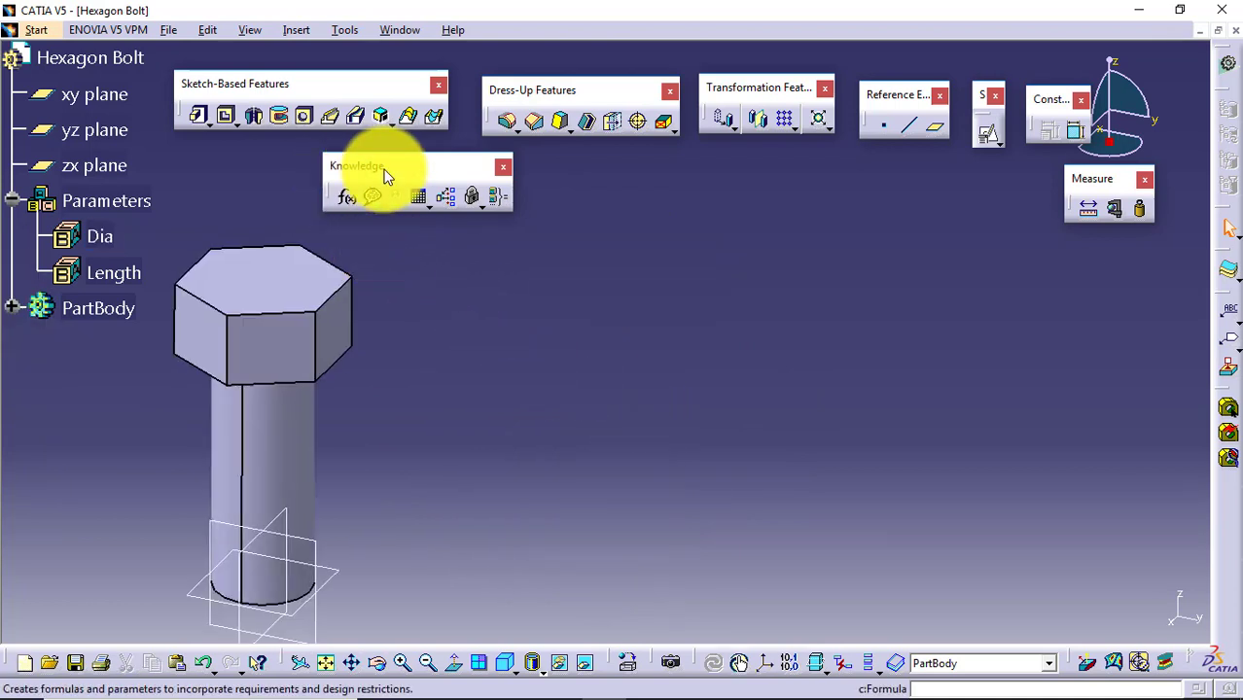
pyautogui.click(347, 202)
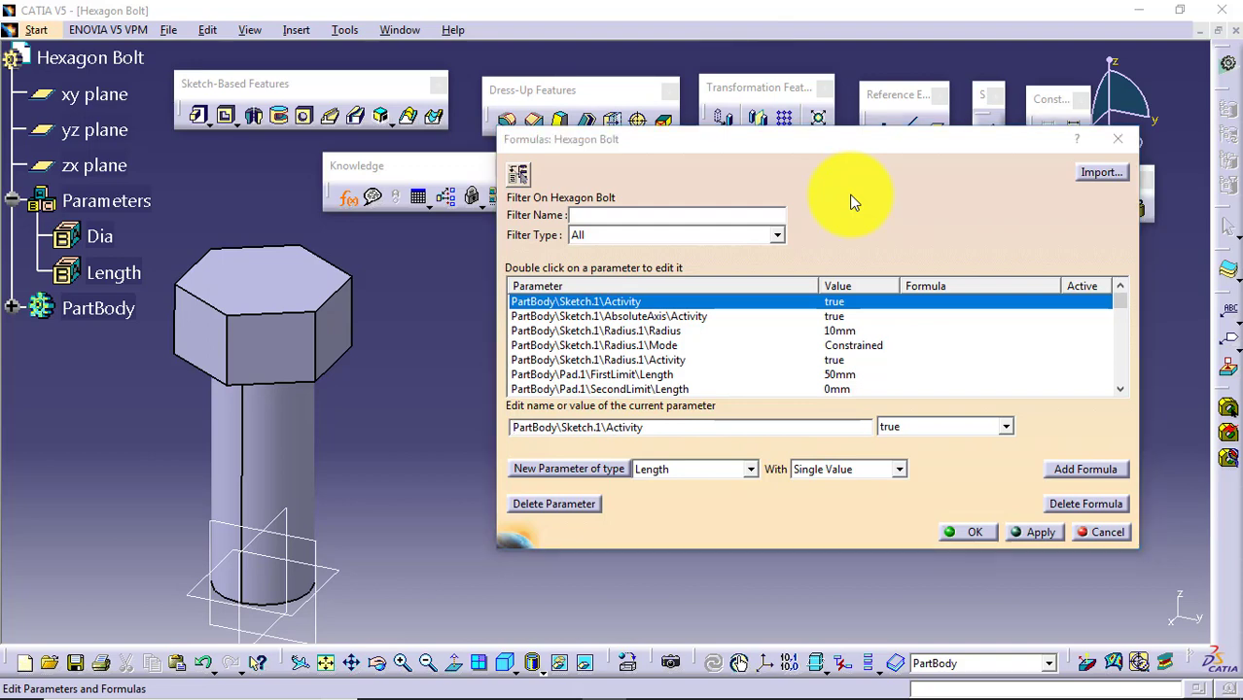
pyautogui.hotkey('alt', 'Tab')
pyautogui.hotkey('alt', 'Tab')
pyautogui.hotkey('alt', 'Tab')
pyautogui.hotkey('alt', 'Tab')
pyautogui.hotkey('alt', 'Tab')
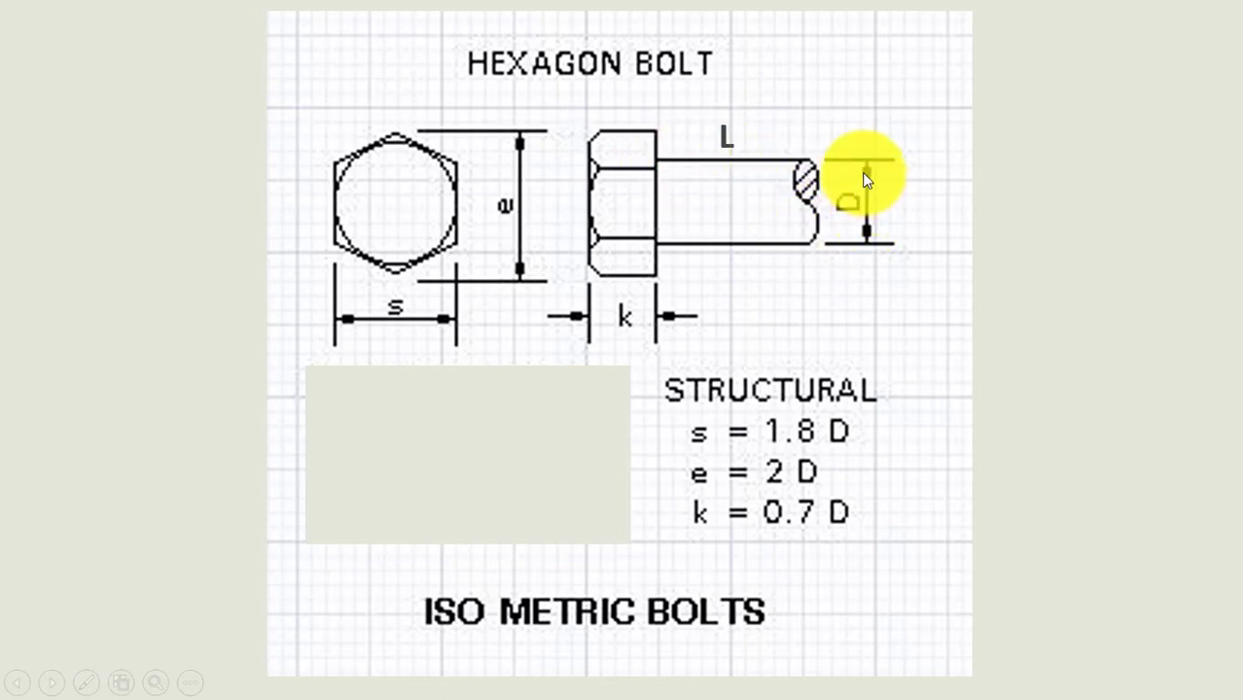
pyautogui.hotkey('alt', 'Tab')
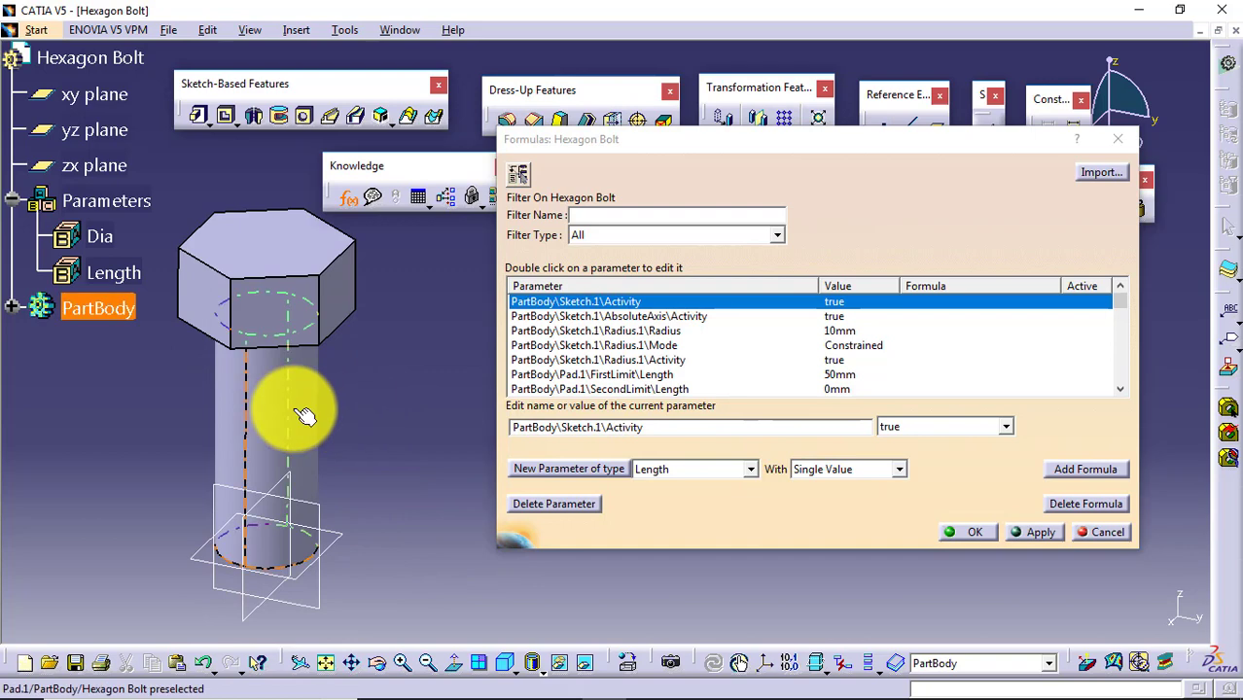
# Step: Link the shank sketch's Radius.1 parameter to the diameter parameter with the formula Dia/2
pyautogui.click(292, 418)
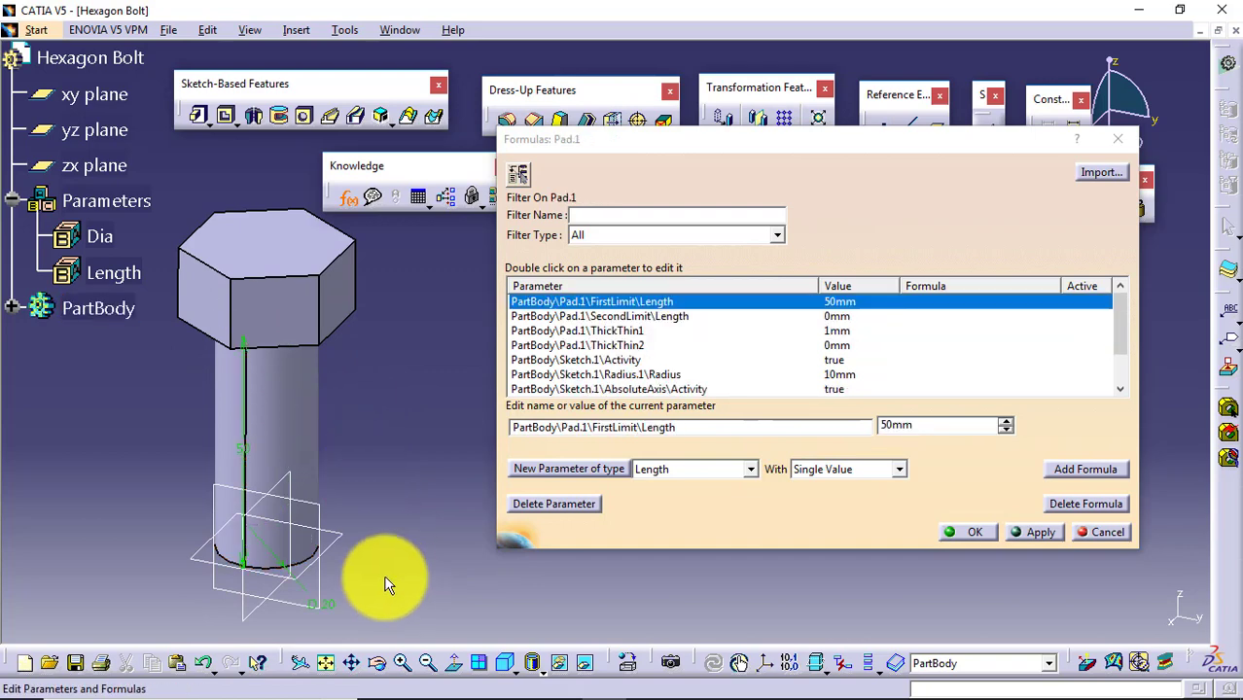
pyautogui.click(331, 609)
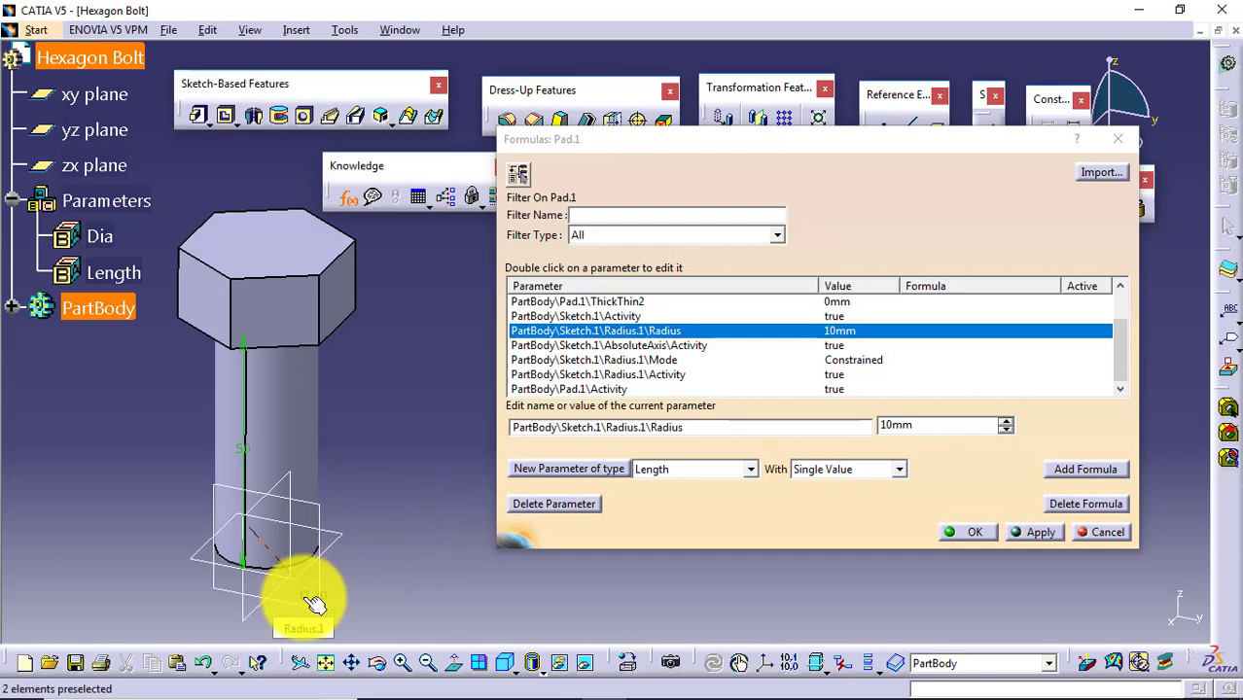
pyautogui.click(1100, 476)
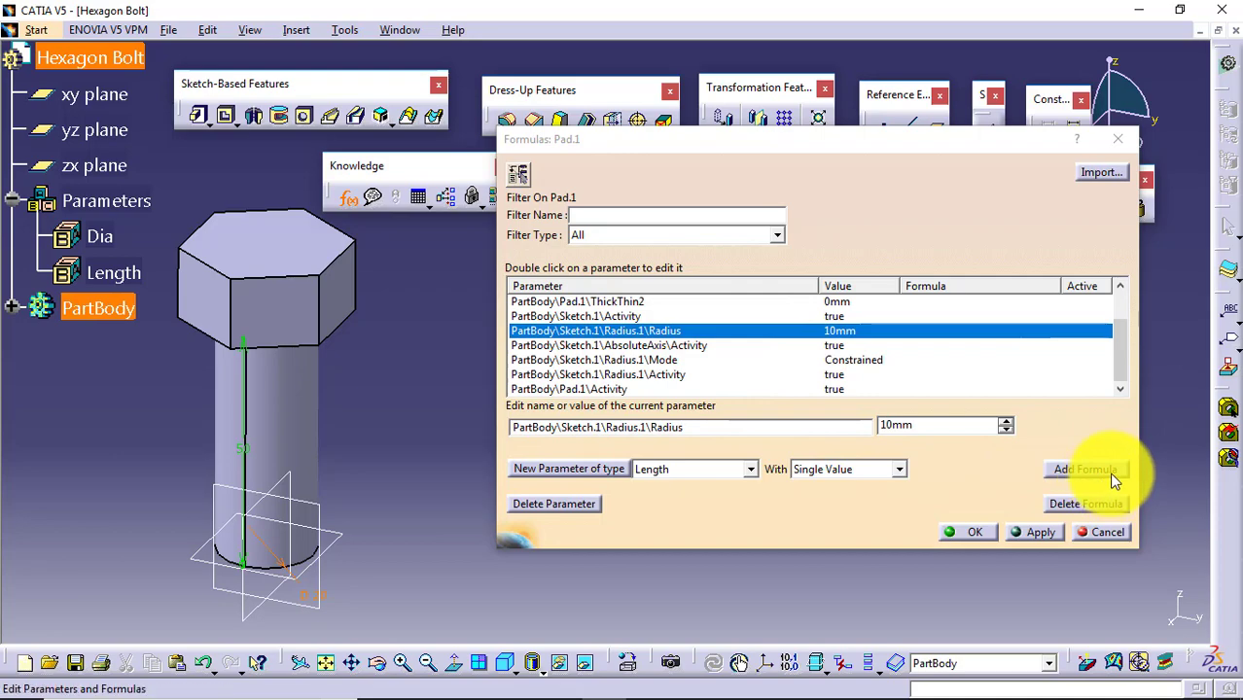
pyautogui.click(1115, 477)
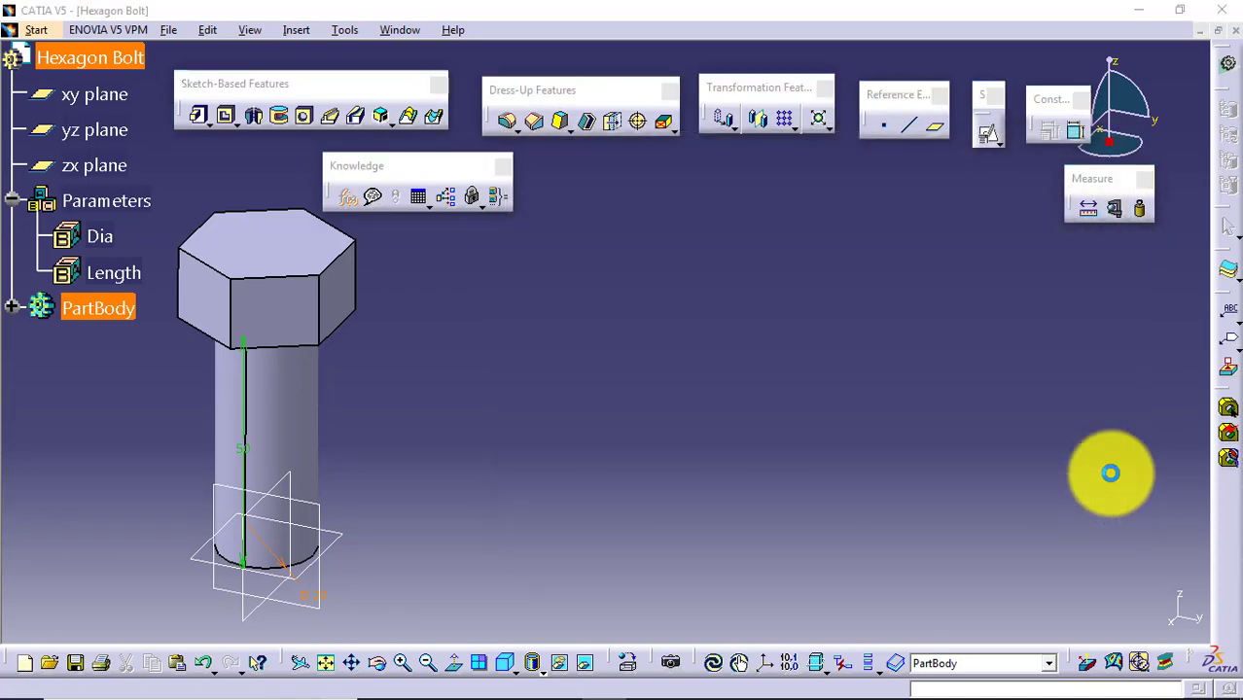
pyautogui.moveTo(596, 171); pyautogui.dragTo(815, 205)
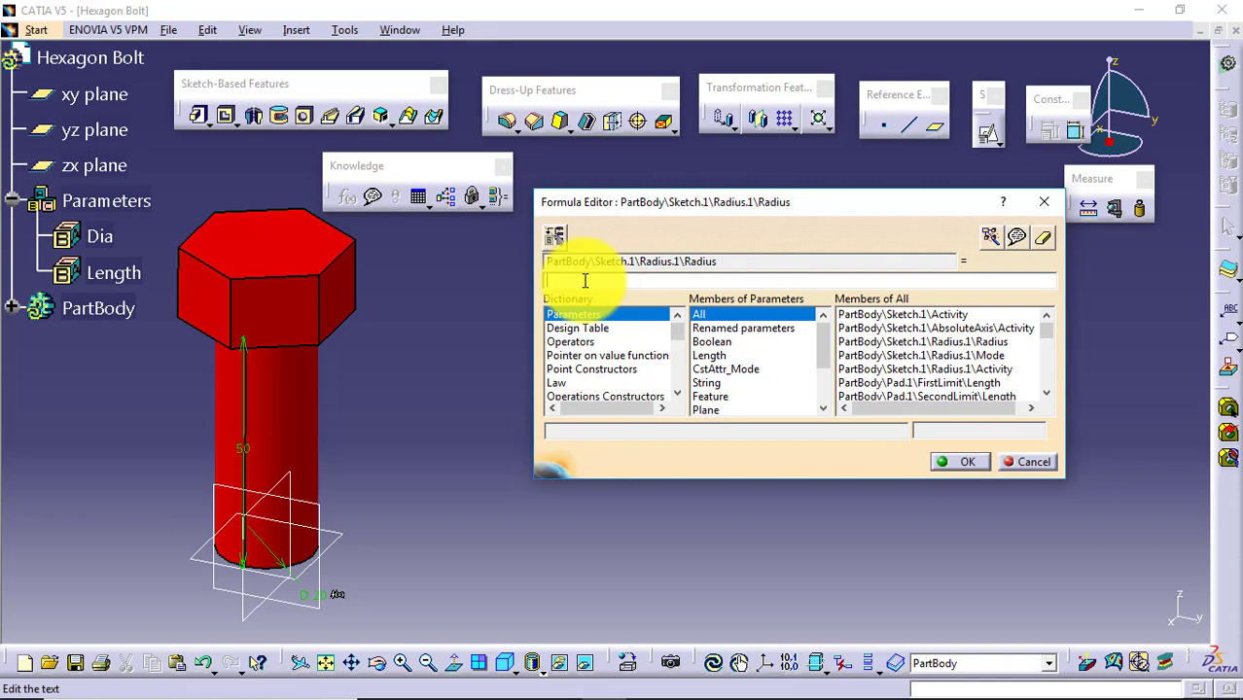
pyautogui.click(744, 330)
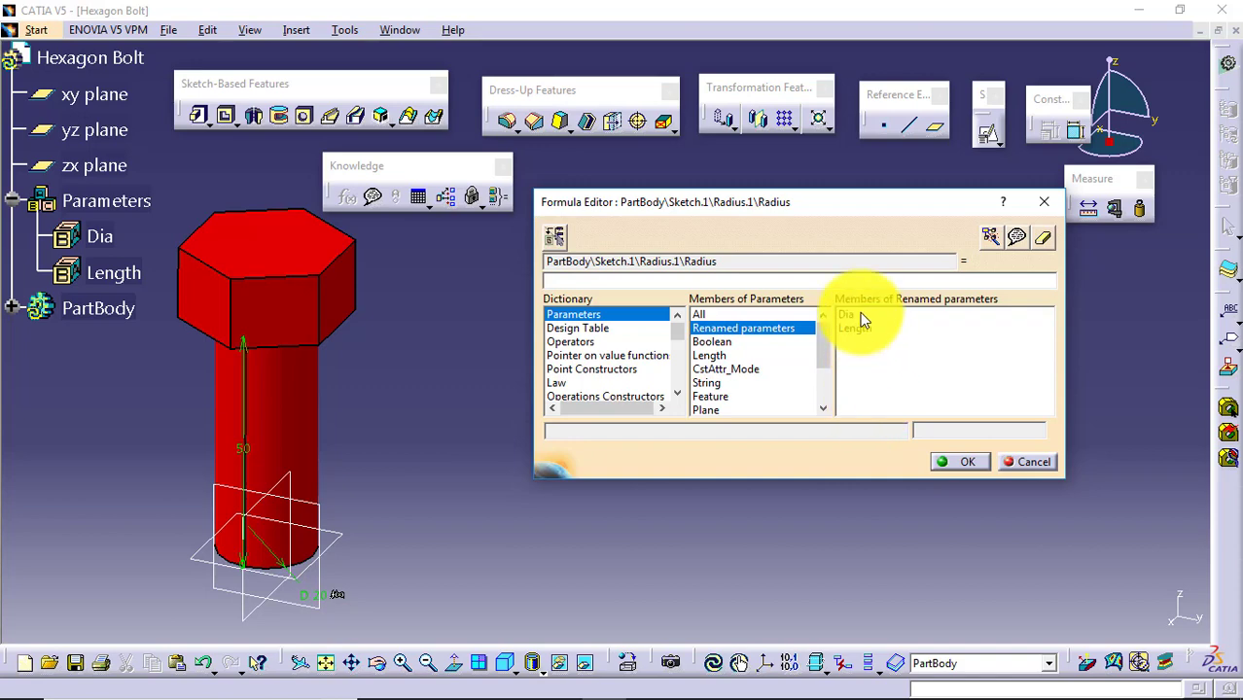
pyautogui.doubleClick(860, 313)
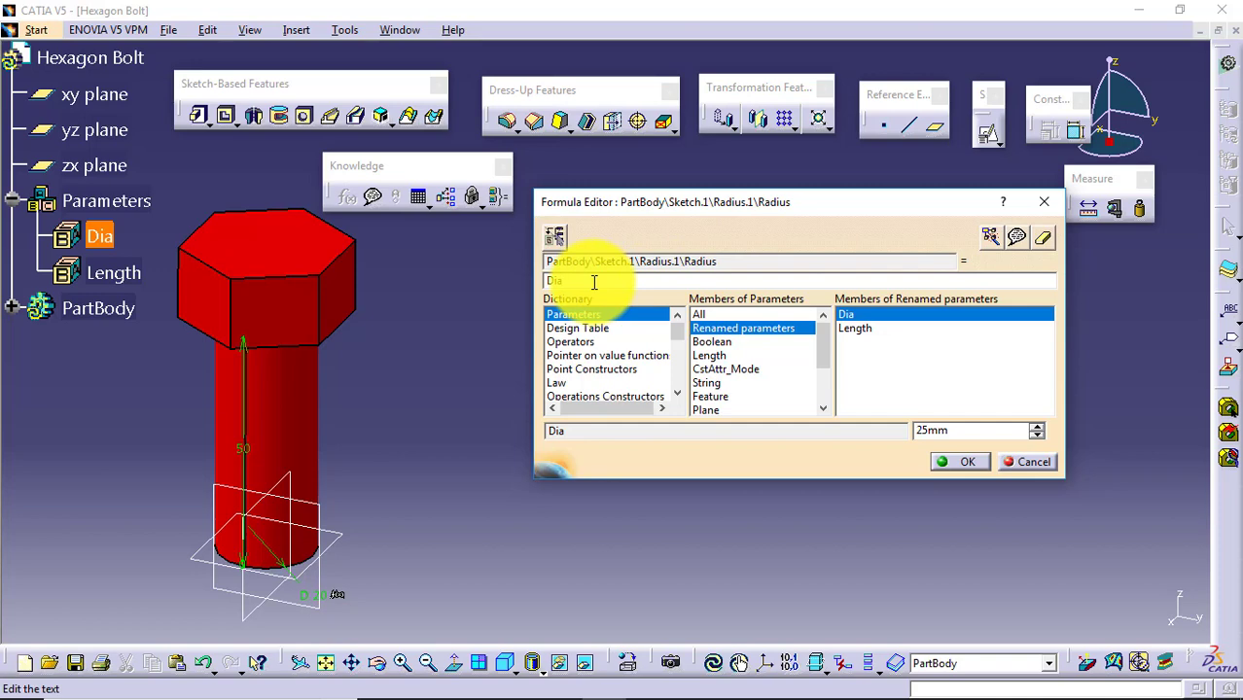
pyautogui.write('2')
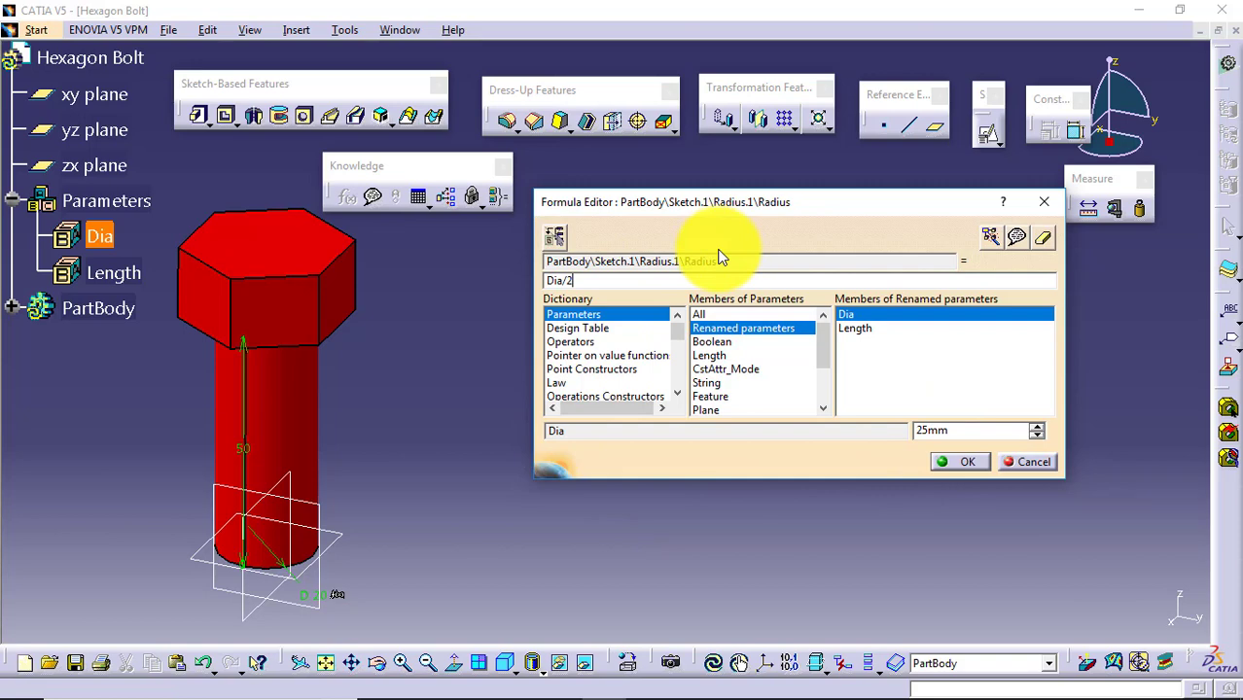
pyautogui.click(956, 463)
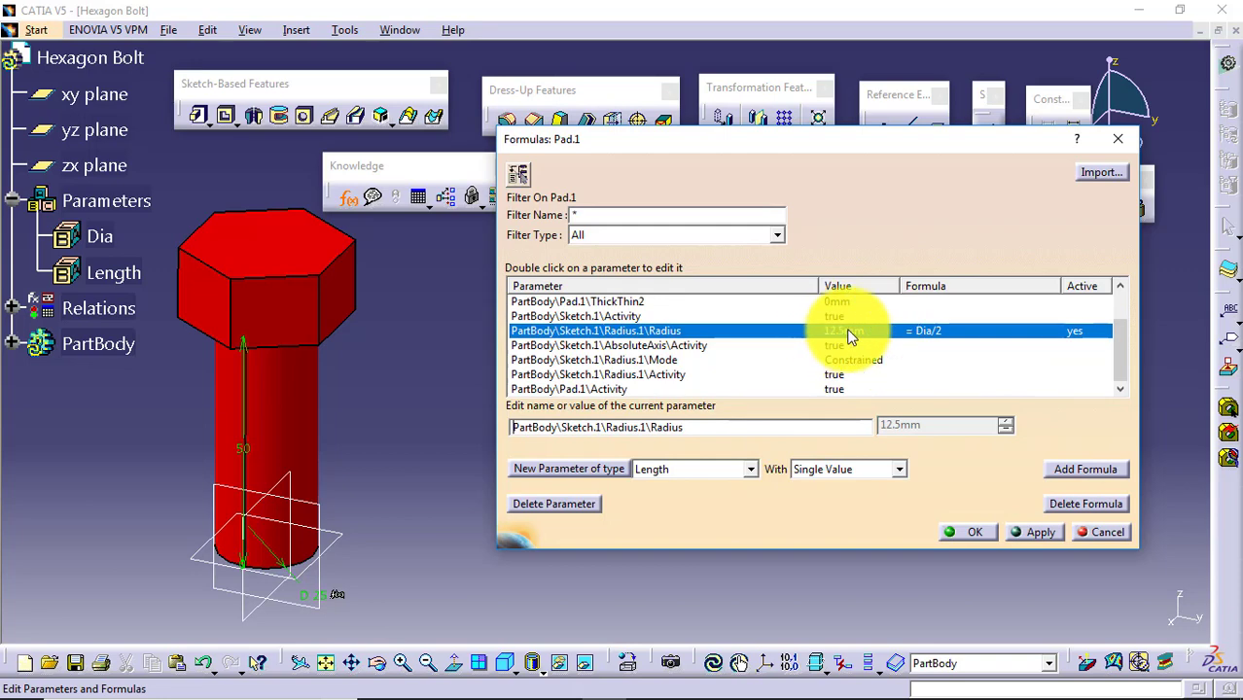
# Step: Drive the shank pad's first limit length with a formula equal to the renamed parameter Length
pyautogui.click(251, 454)
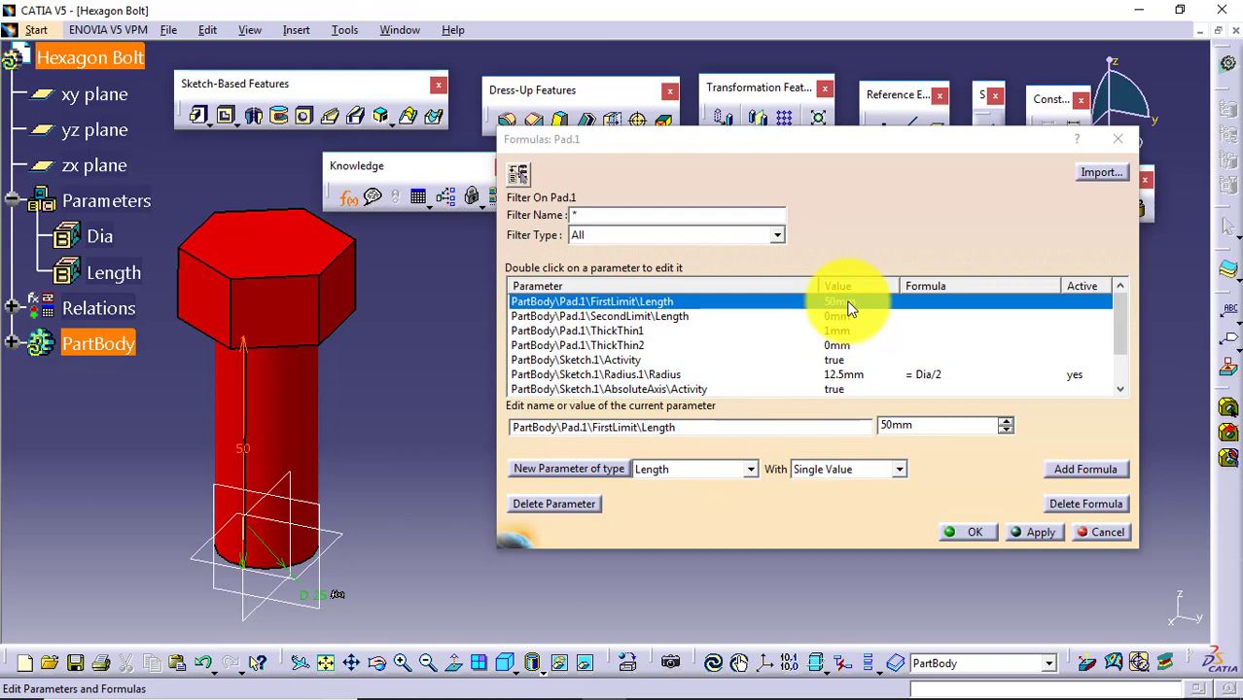
pyautogui.click(1067, 475)
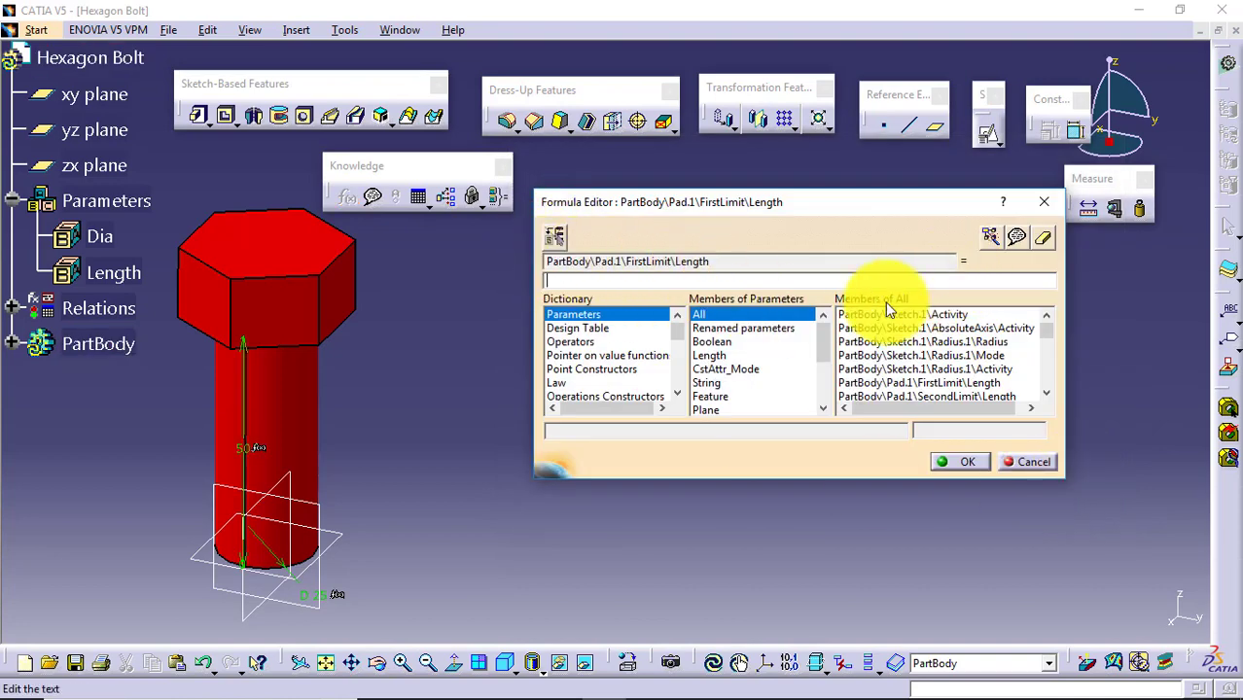
pyautogui.click(765, 330)
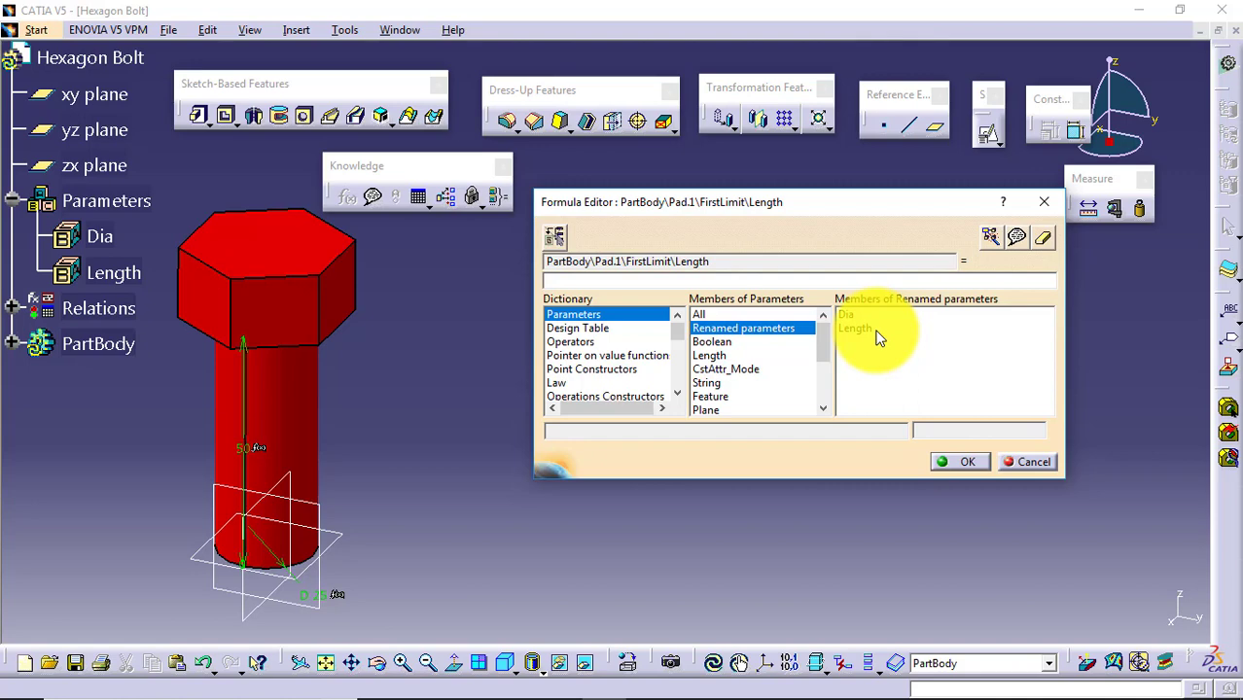
pyautogui.doubleClick(872, 330)
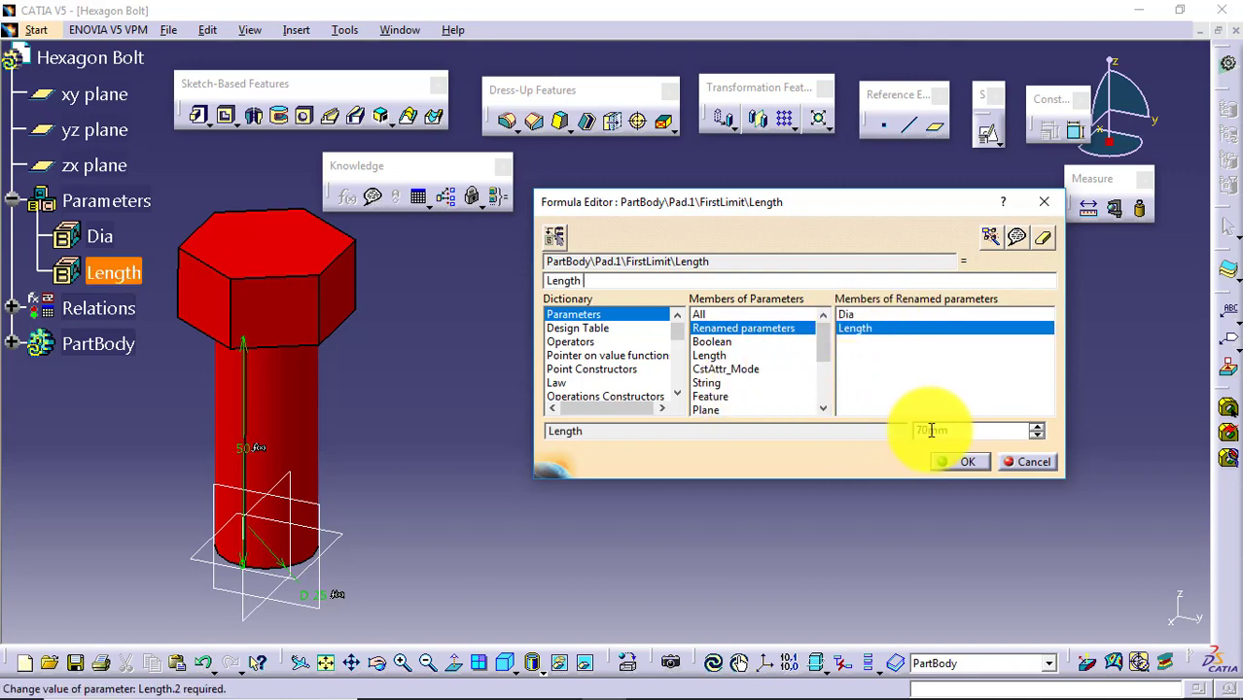
pyautogui.click(948, 463)
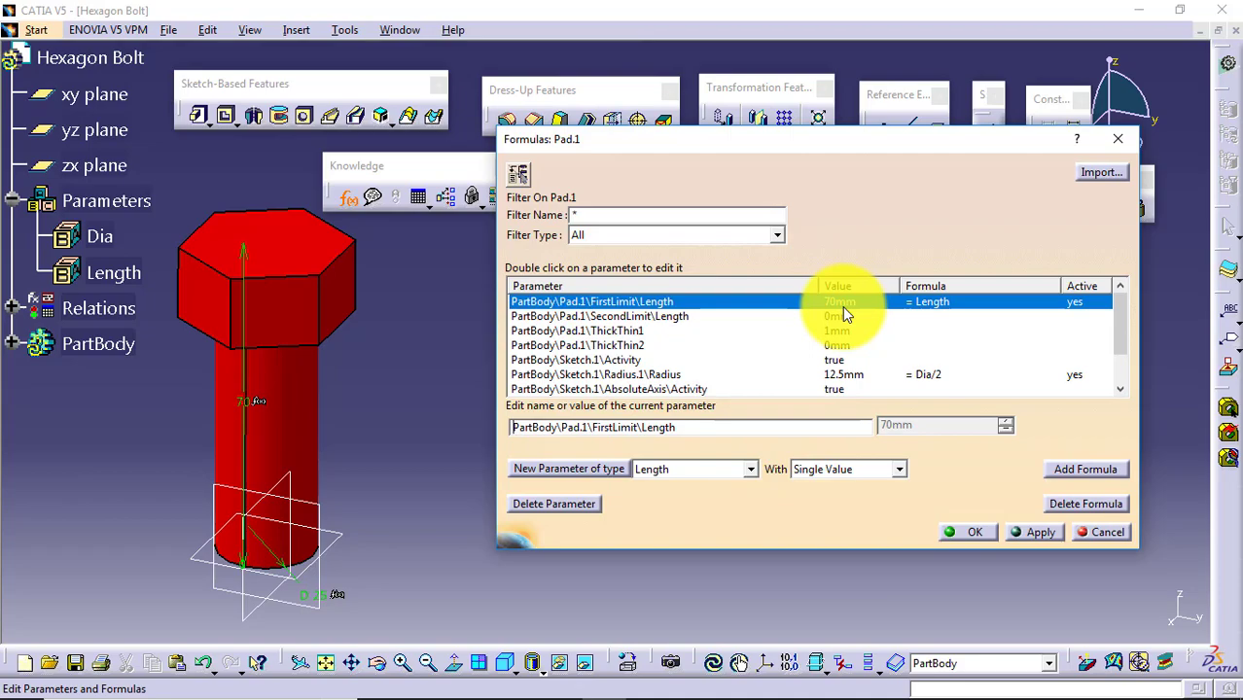
# Step: Consult the reference drawing and set the hexagon head's across-flats offset with the formula 1.8*Dia
pyautogui.hotkey('alt', 'Tab')
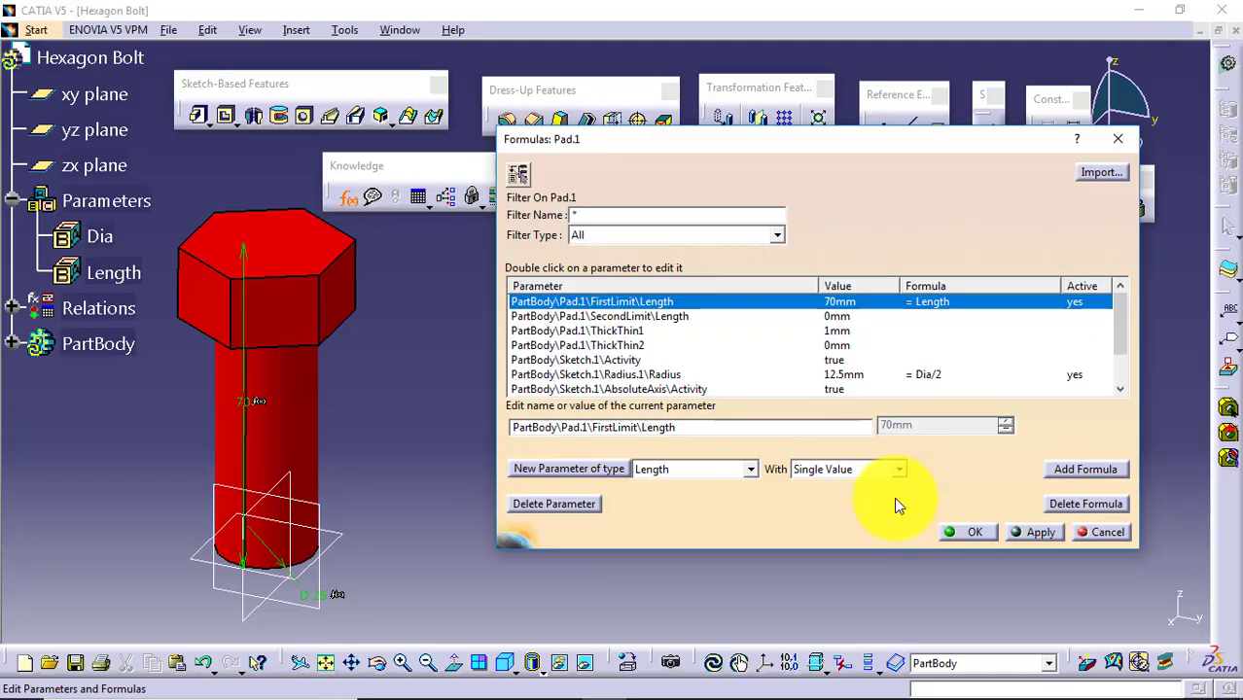
pyautogui.click(314, 294)
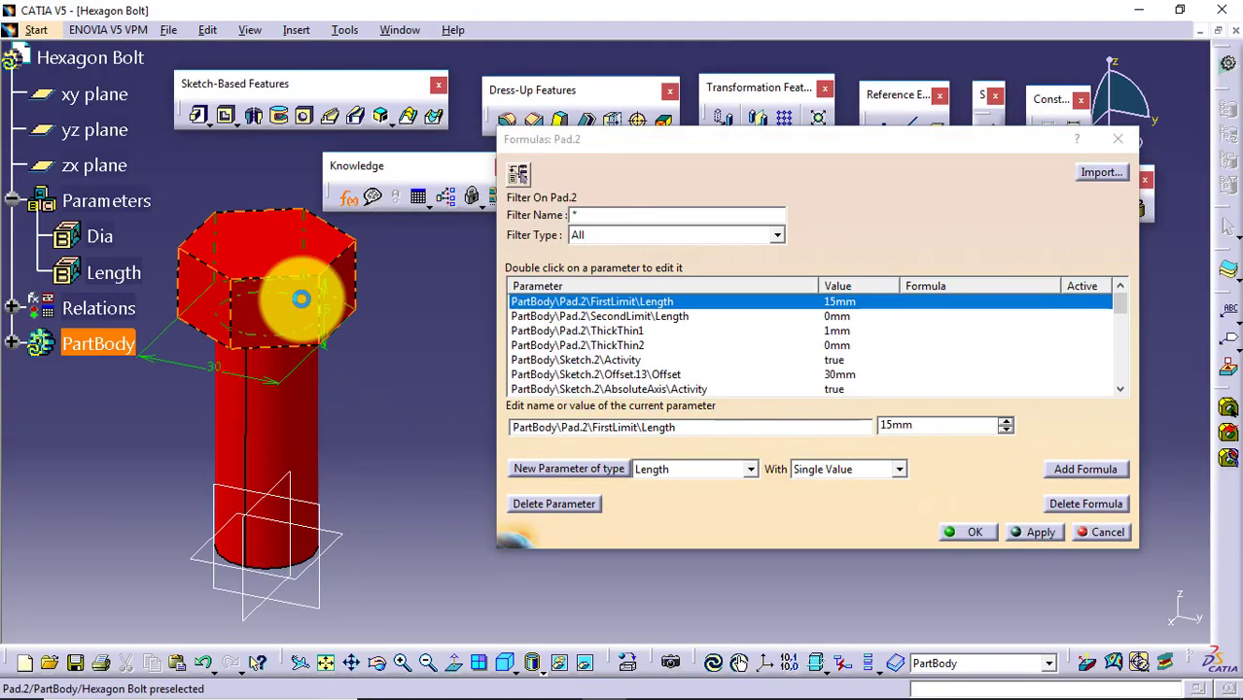
pyautogui.click(214, 364)
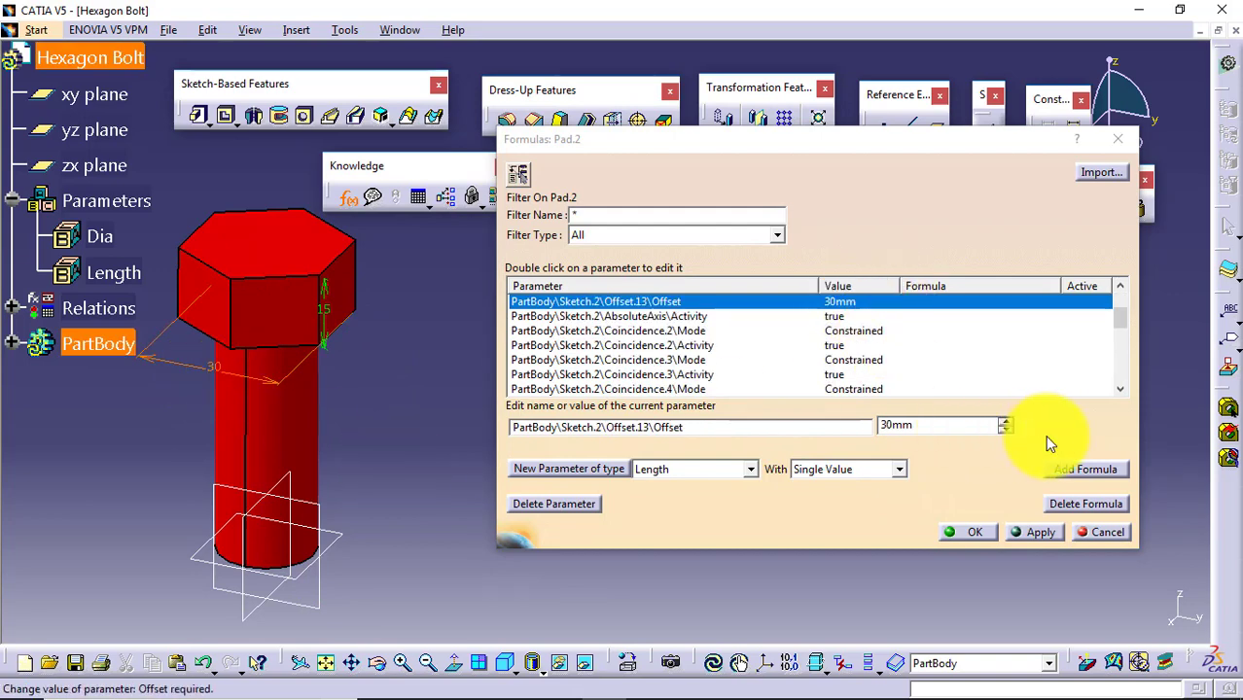
pyautogui.click(1084, 468)
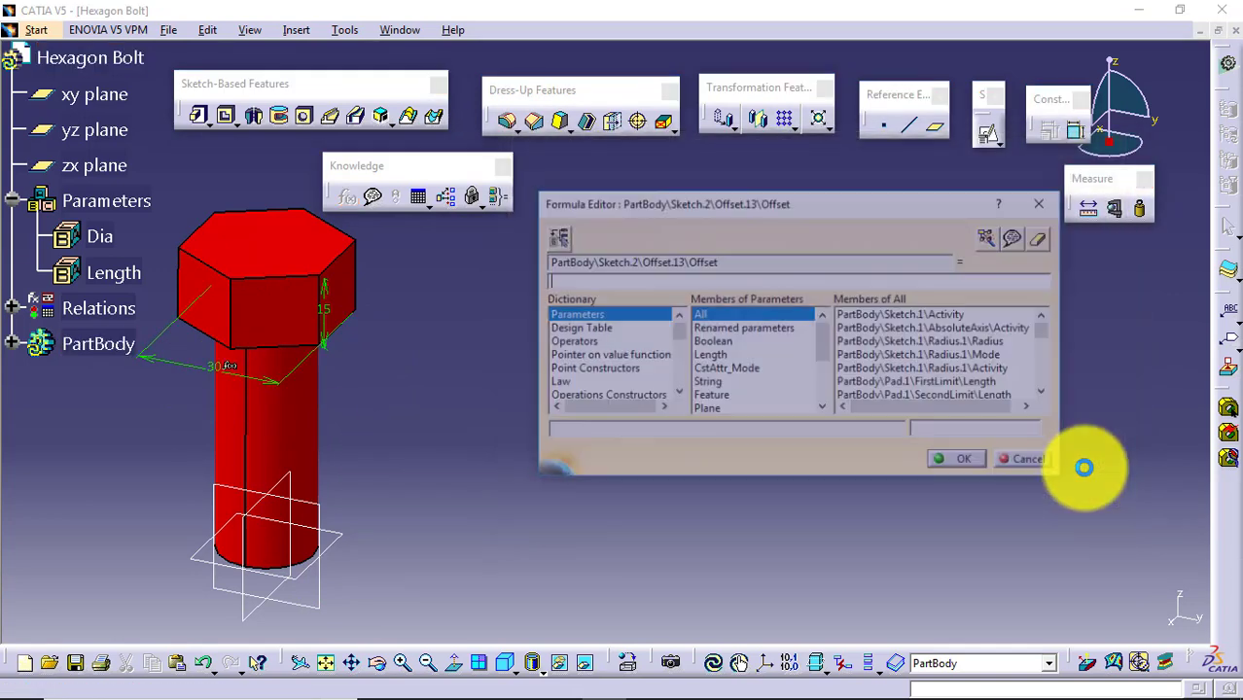
pyautogui.write('1.')
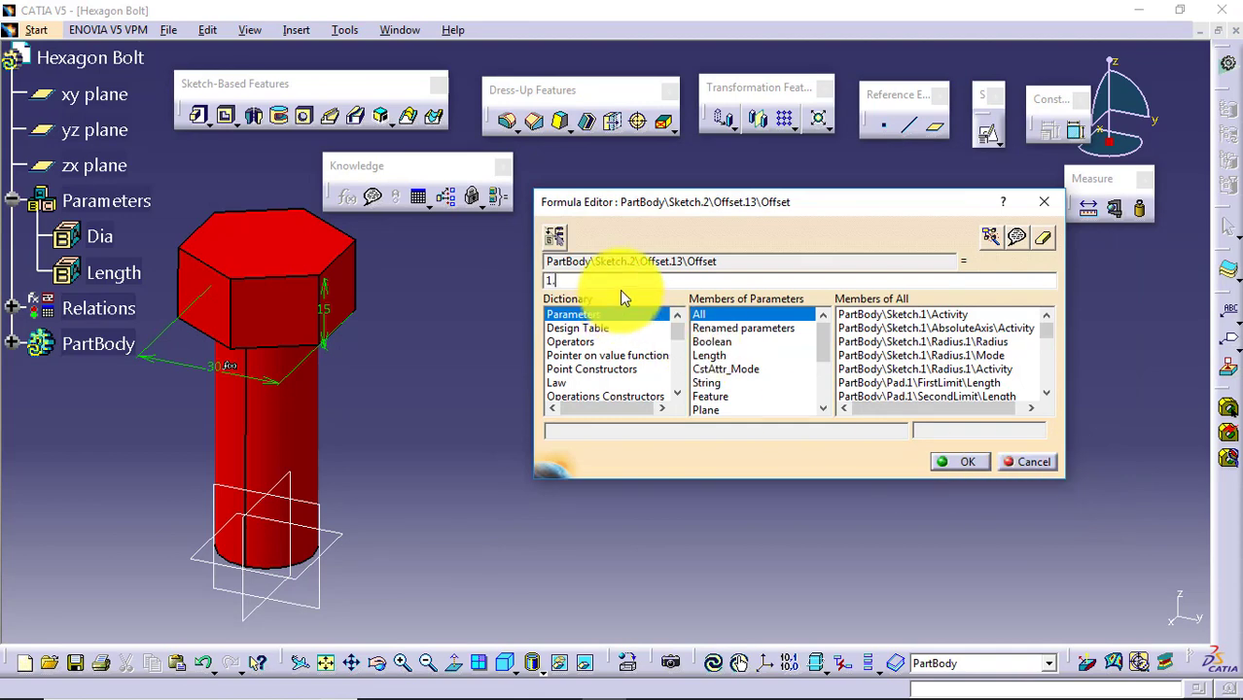
pyautogui.write('8*')
pyautogui.click(756, 332)
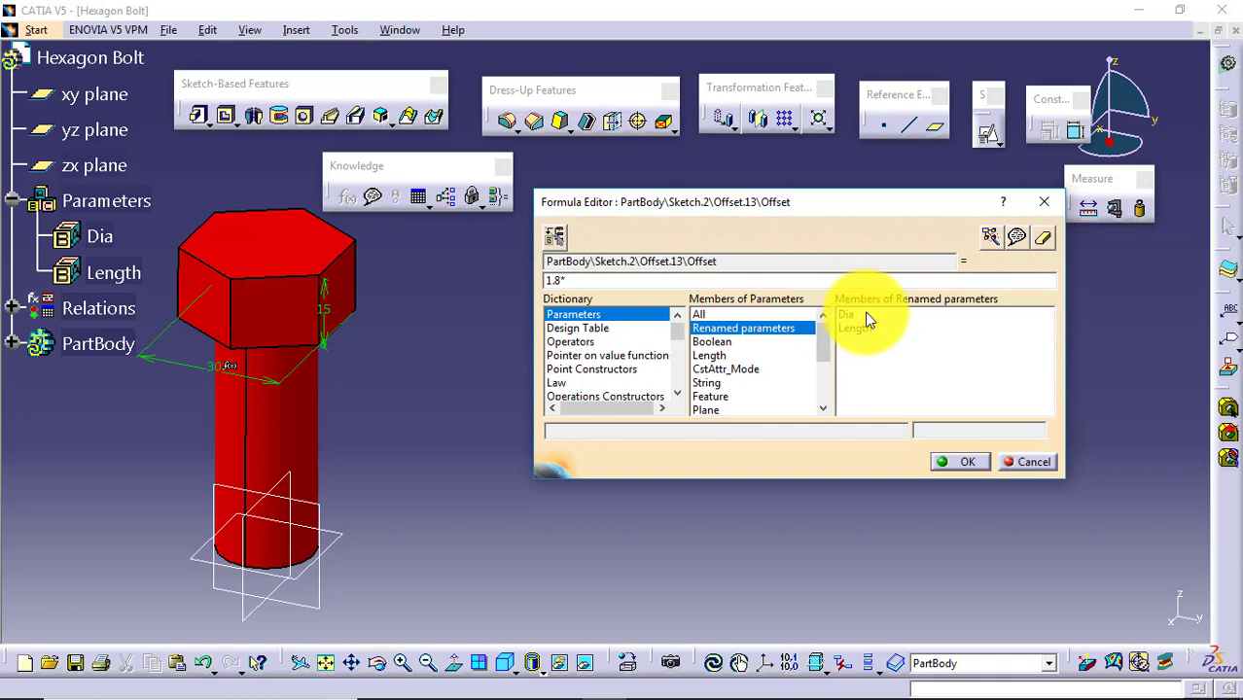
pyautogui.doubleClick(865, 314)
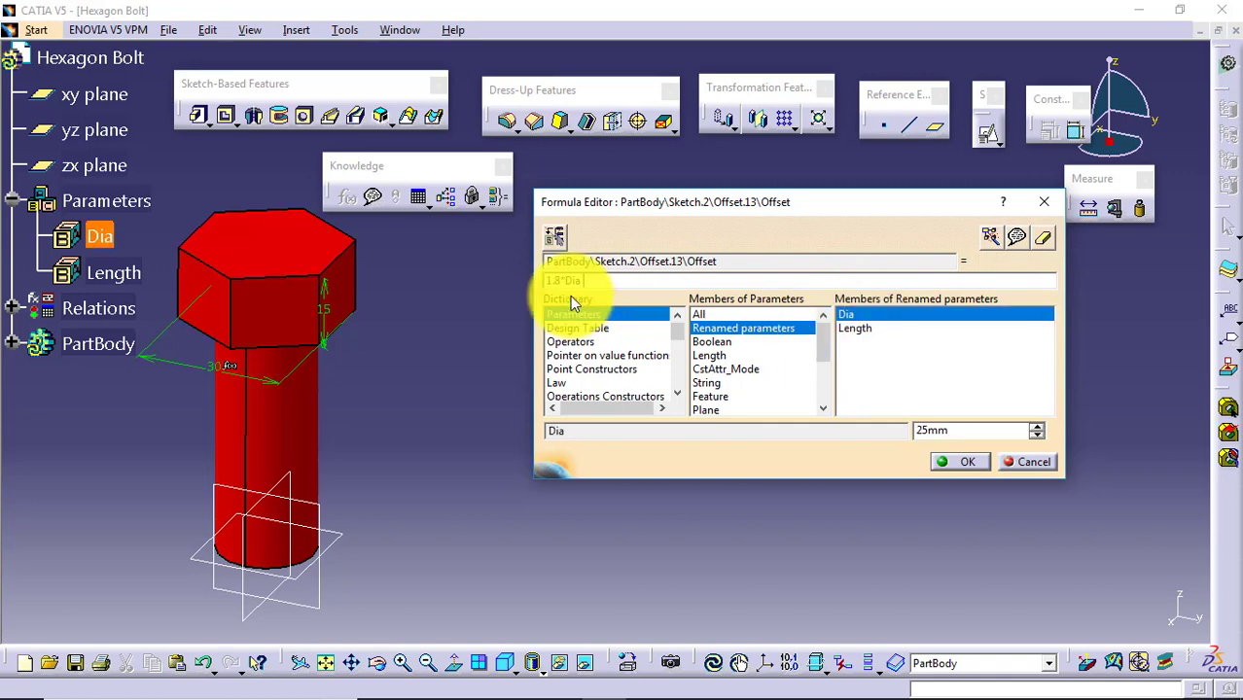
pyautogui.click(945, 464)
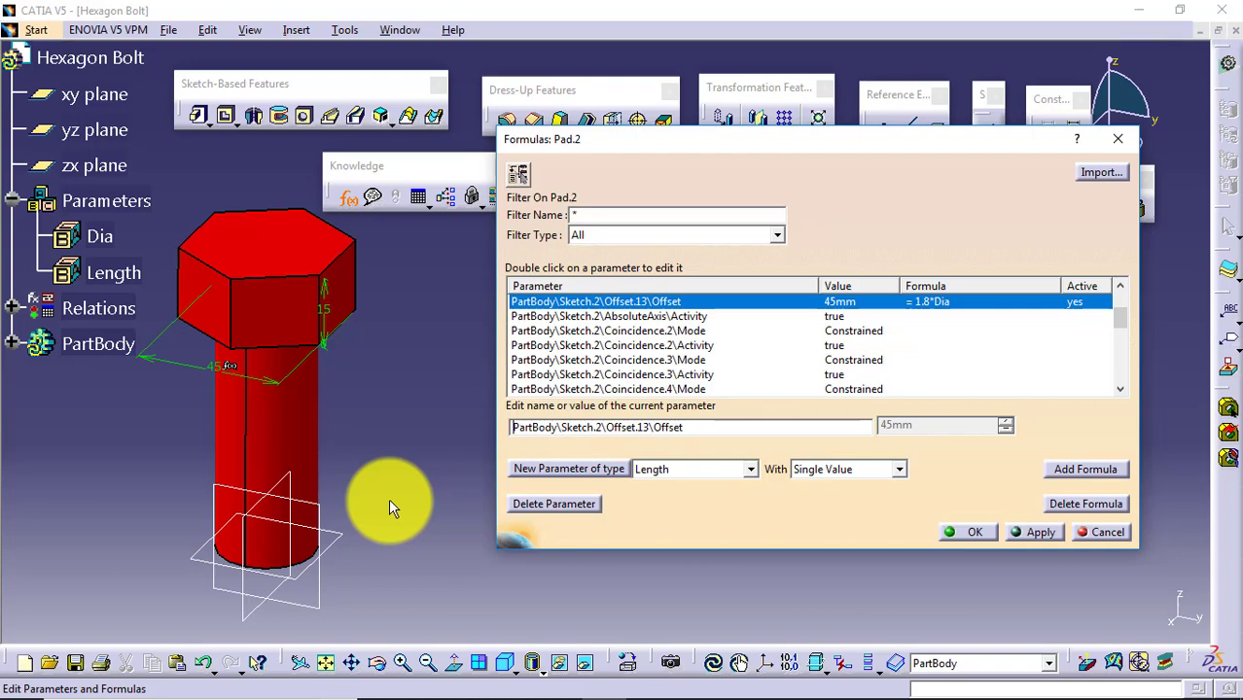
# Step: Set the head pad's first limit length with the formula 0.7*Dia
pyautogui.click(334, 316)
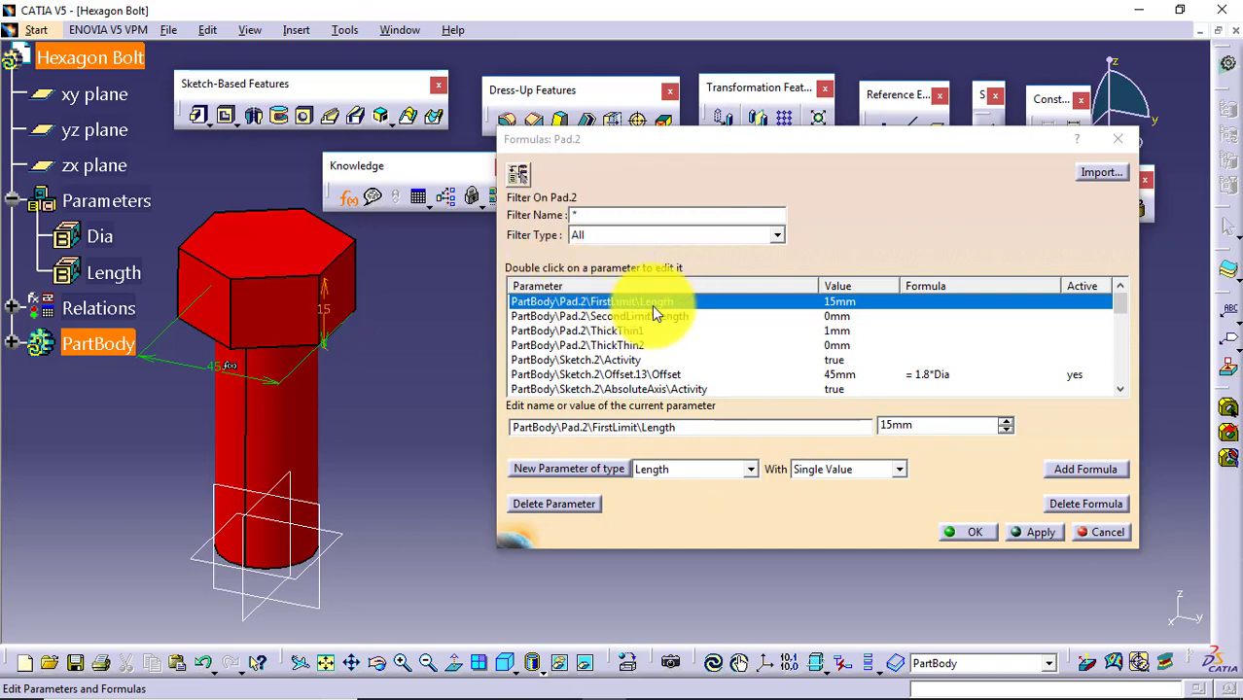
pyautogui.click(1101, 468)
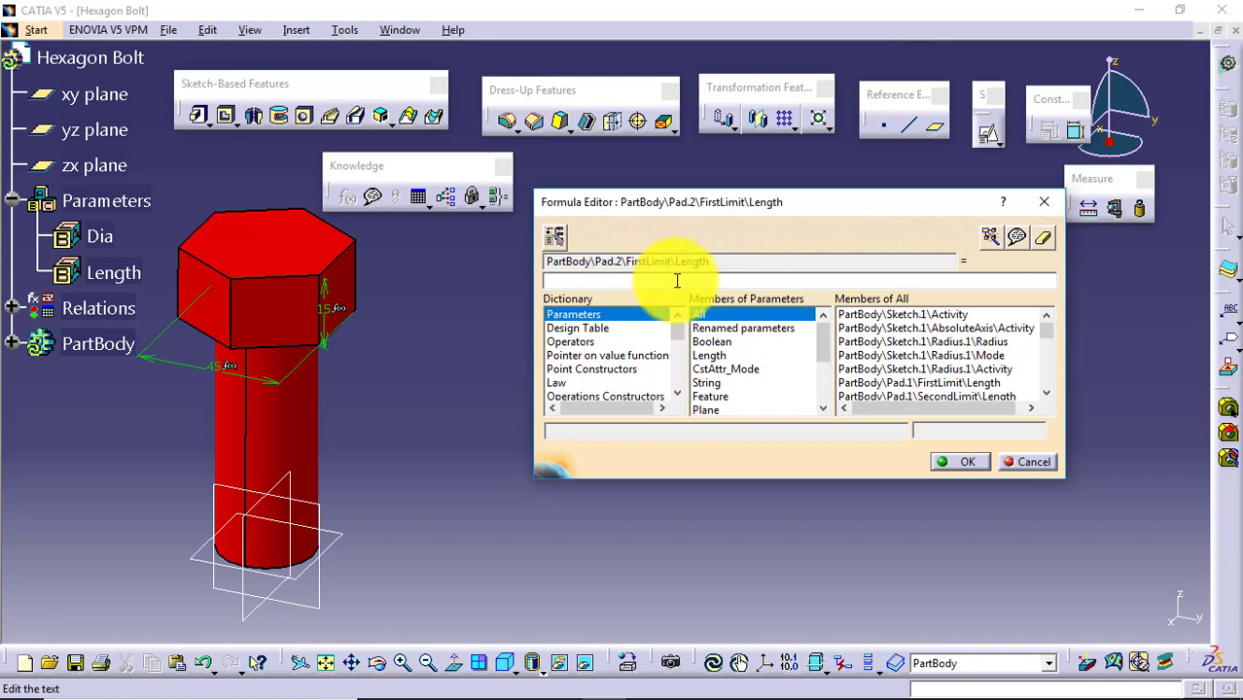
pyautogui.write('0.7*')
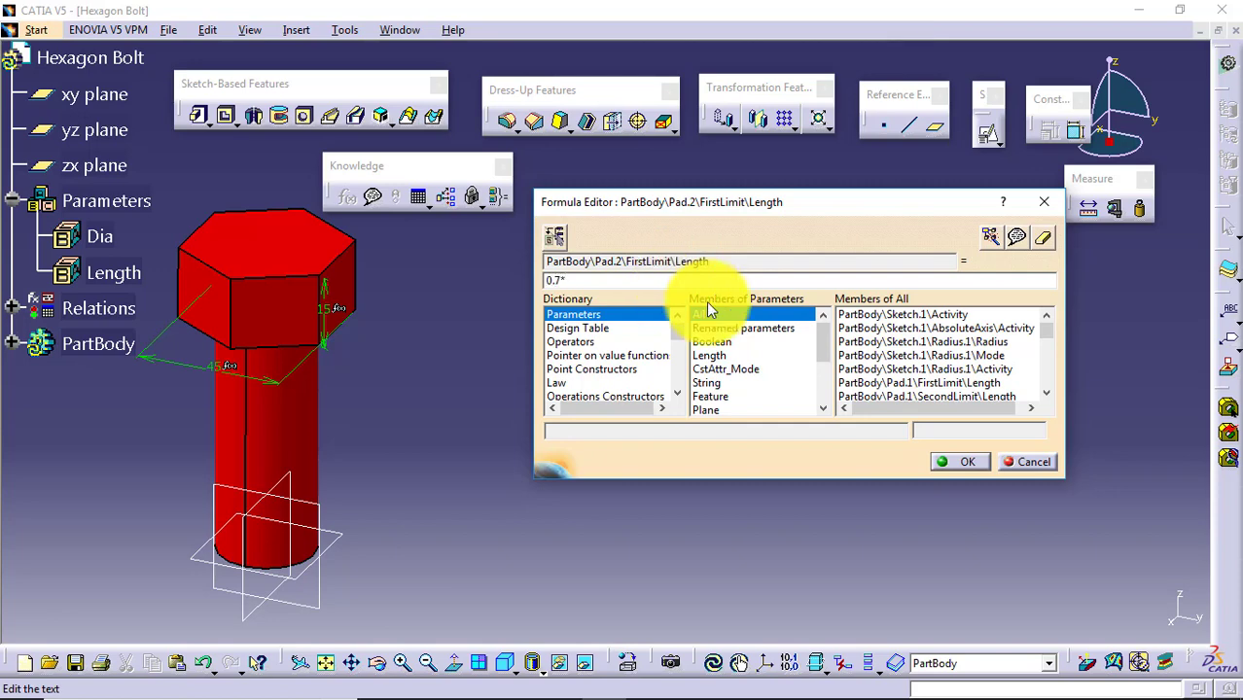
pyautogui.click(743, 328)
pyautogui.doubleClick(869, 314)
pyautogui.click(958, 463)
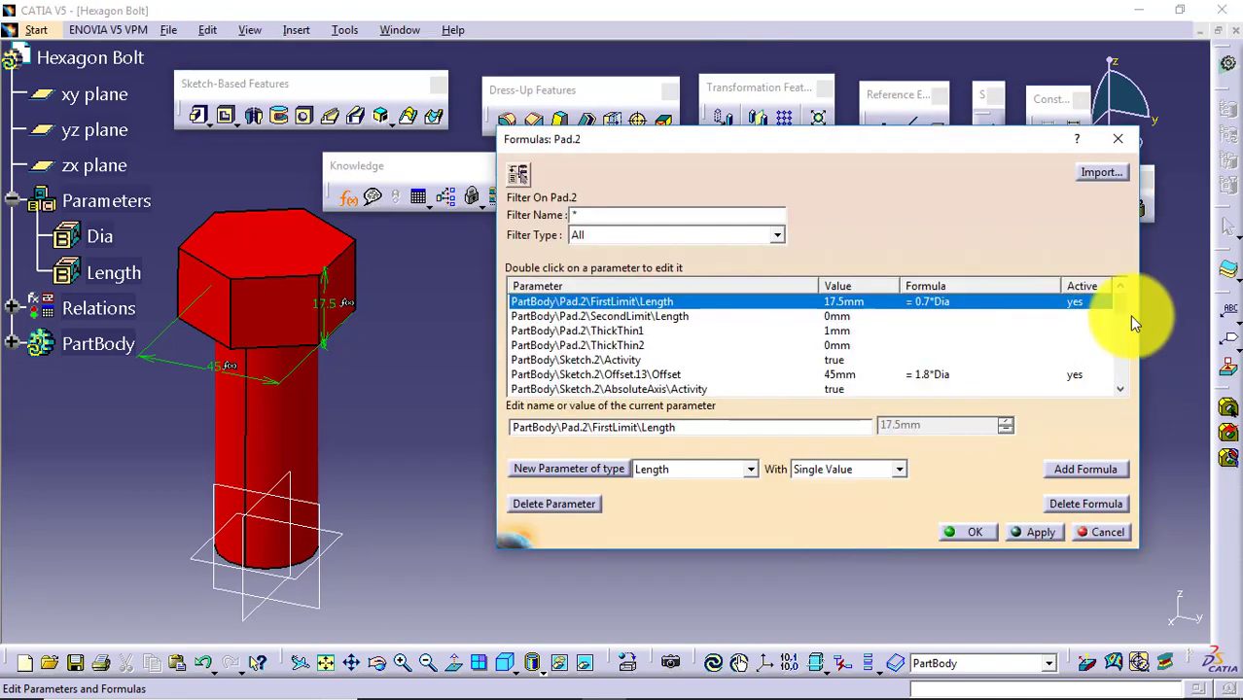
# Step: Apply the formulas to update the bolt geometry and accept the Formulas editor
pyautogui.moveTo(1123, 310)
pyautogui.mouseDown()
pyautogui.moveTo(1126, 379)
pyautogui.moveTo(1121, 300)
pyautogui.mouseUp()
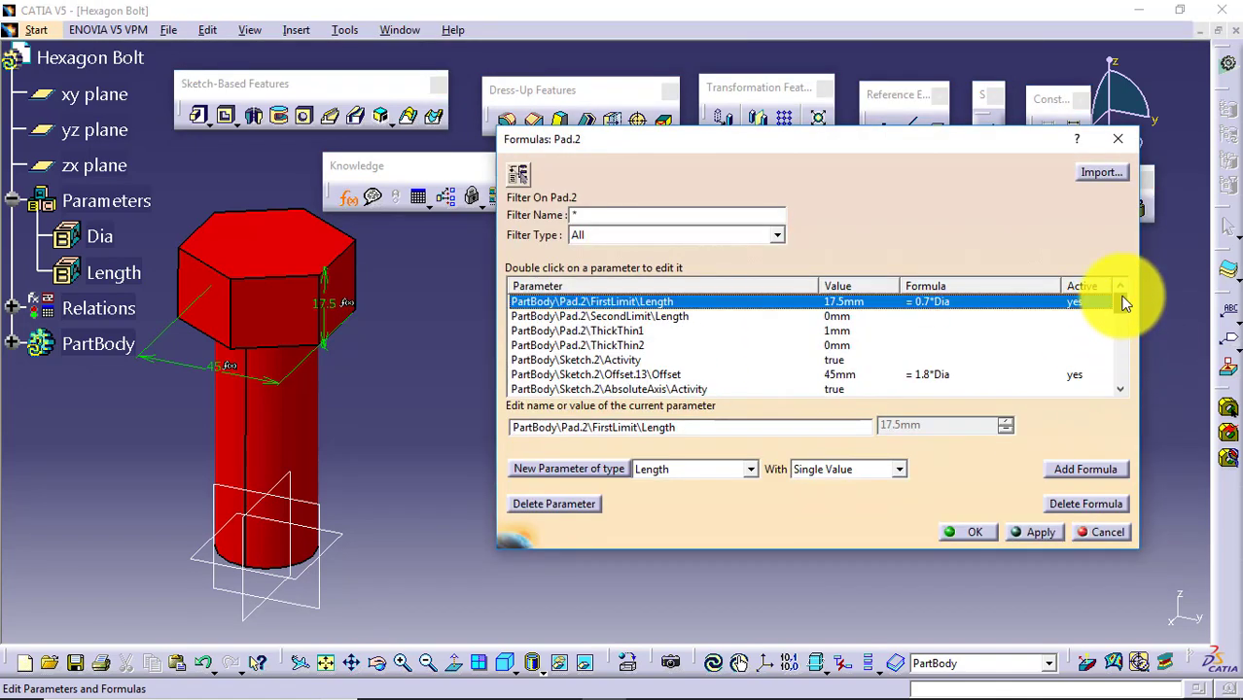
pyautogui.click(1033, 533)
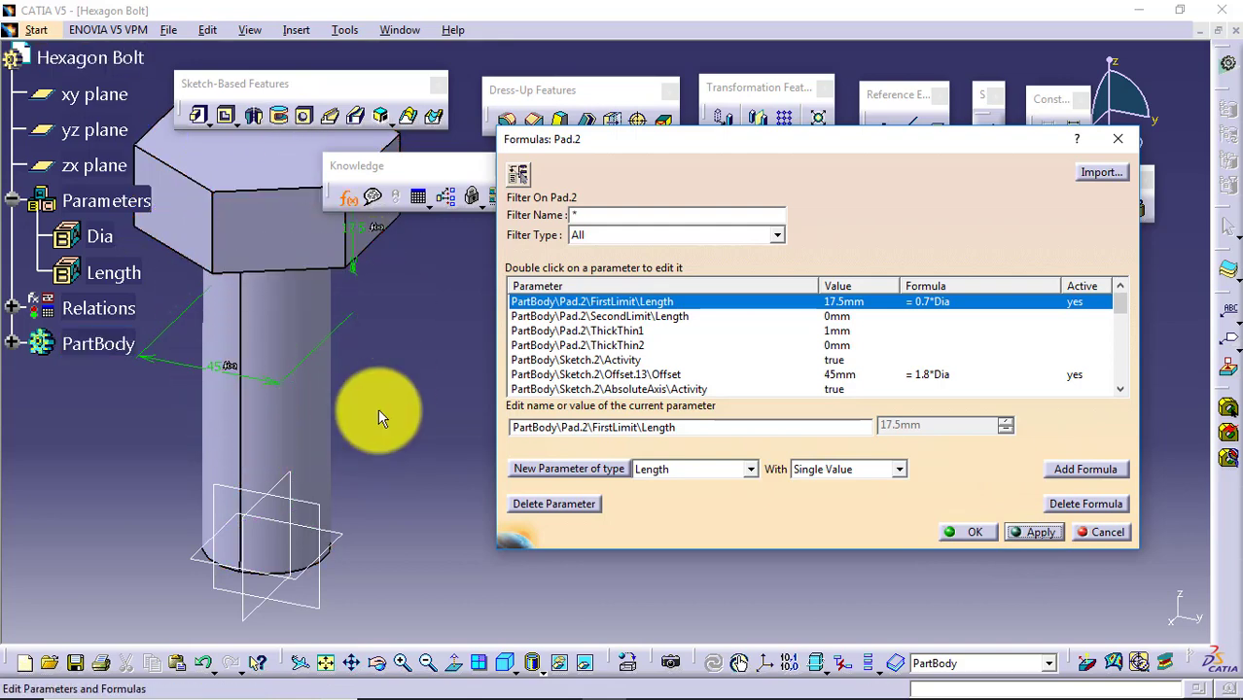
pyautogui.click(968, 535)
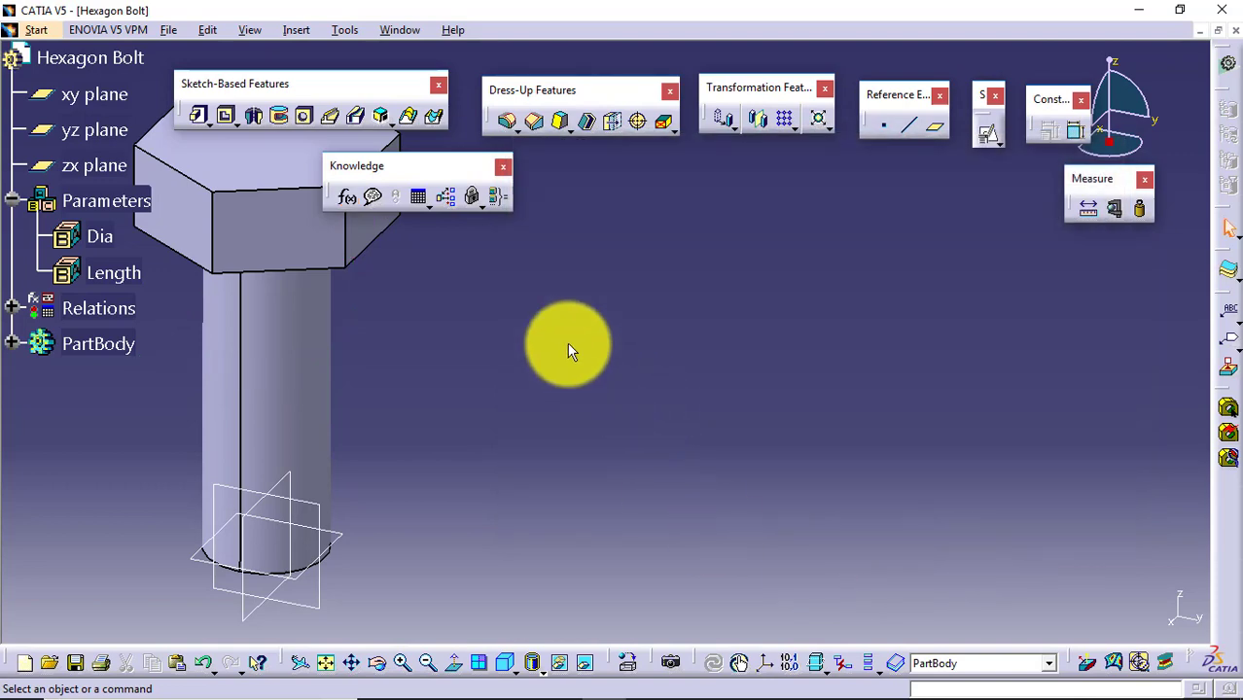
# Step: Expand the part body, open the shank's Sketch.1 and inspect its diameter constraint without changing it
pyautogui.keyDown('ctrl'); pyautogui.moveTo(567, 345); pyautogui.dragTo(766, 408, button='middle'); pyautogui.keyUp('ctrl')
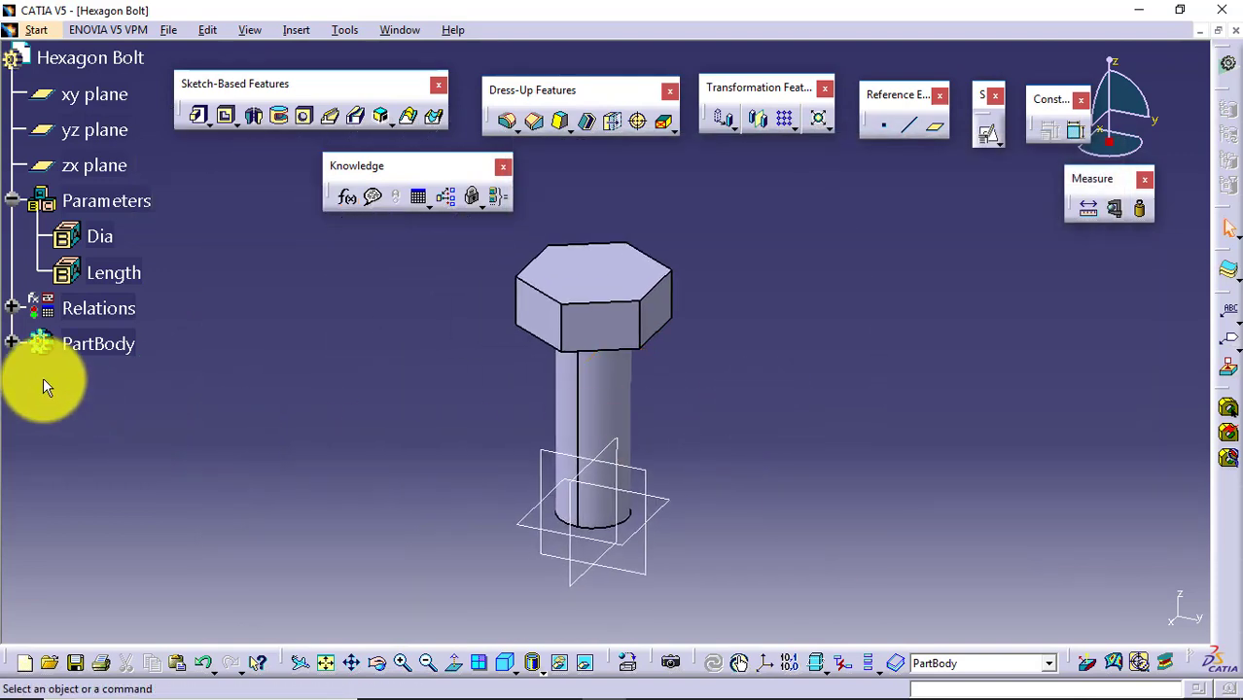
pyautogui.click(12, 346)
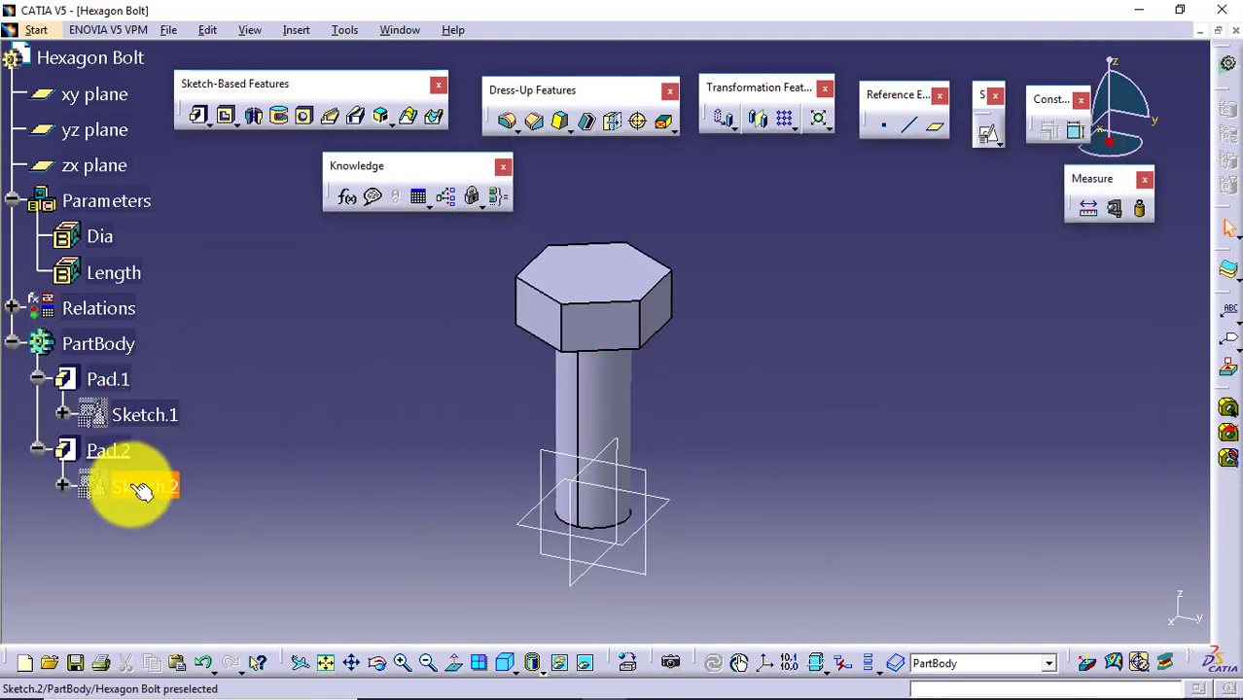
pyautogui.doubleClick(163, 414)
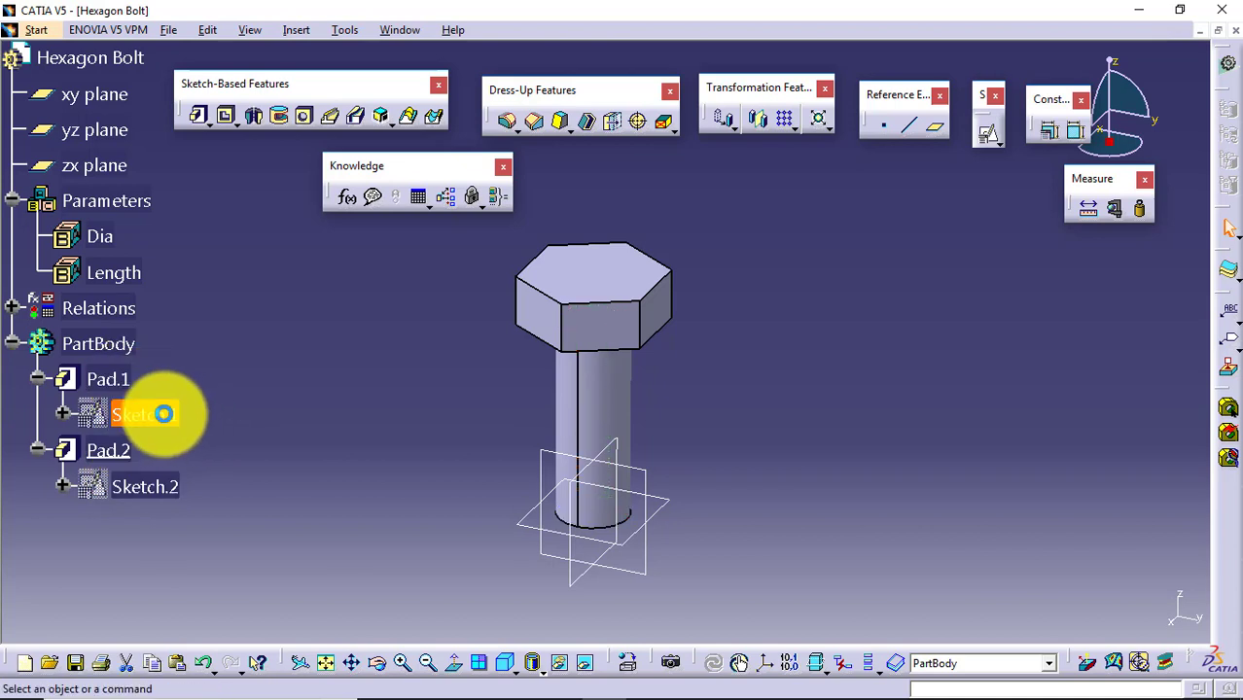
pyautogui.moveTo(725, 389)
pyautogui.mouseDown(button='middle')
pyautogui.moveTo(515, 472)
pyautogui.moveTo(538, 397)
pyautogui.moveTo(571, 348)
pyautogui.moveTo(632, 318)
pyautogui.mouseUp(button='middle')
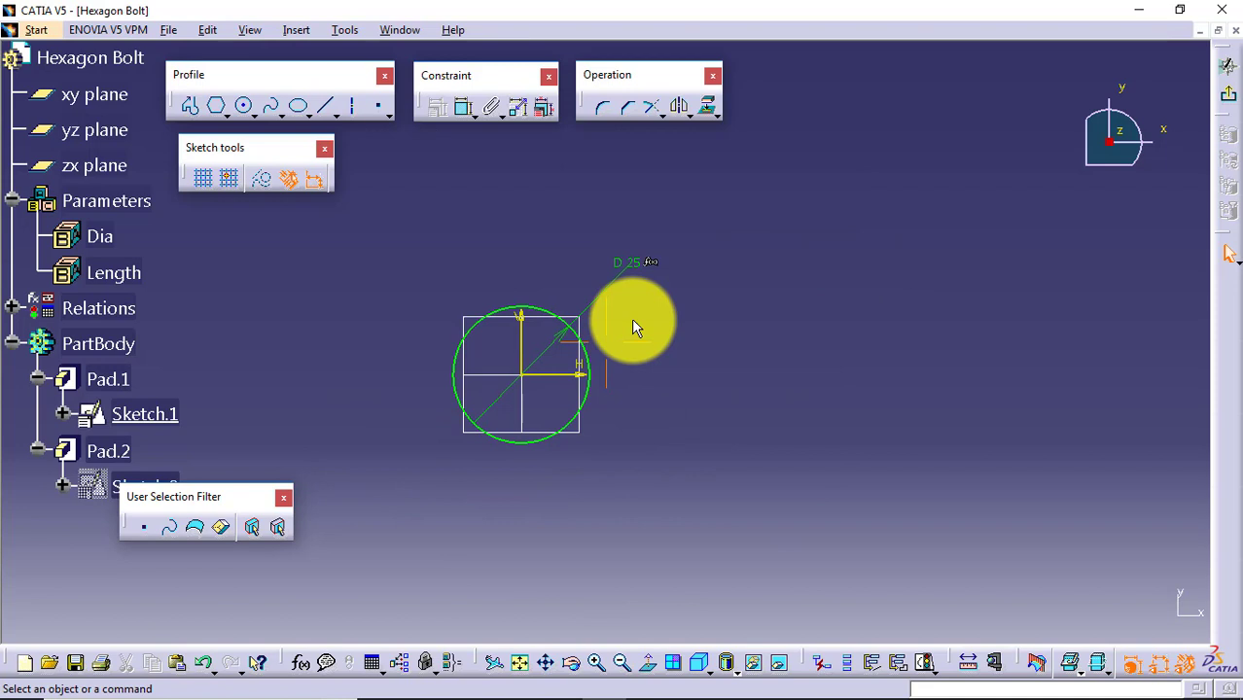
pyautogui.doubleClick(628, 267)
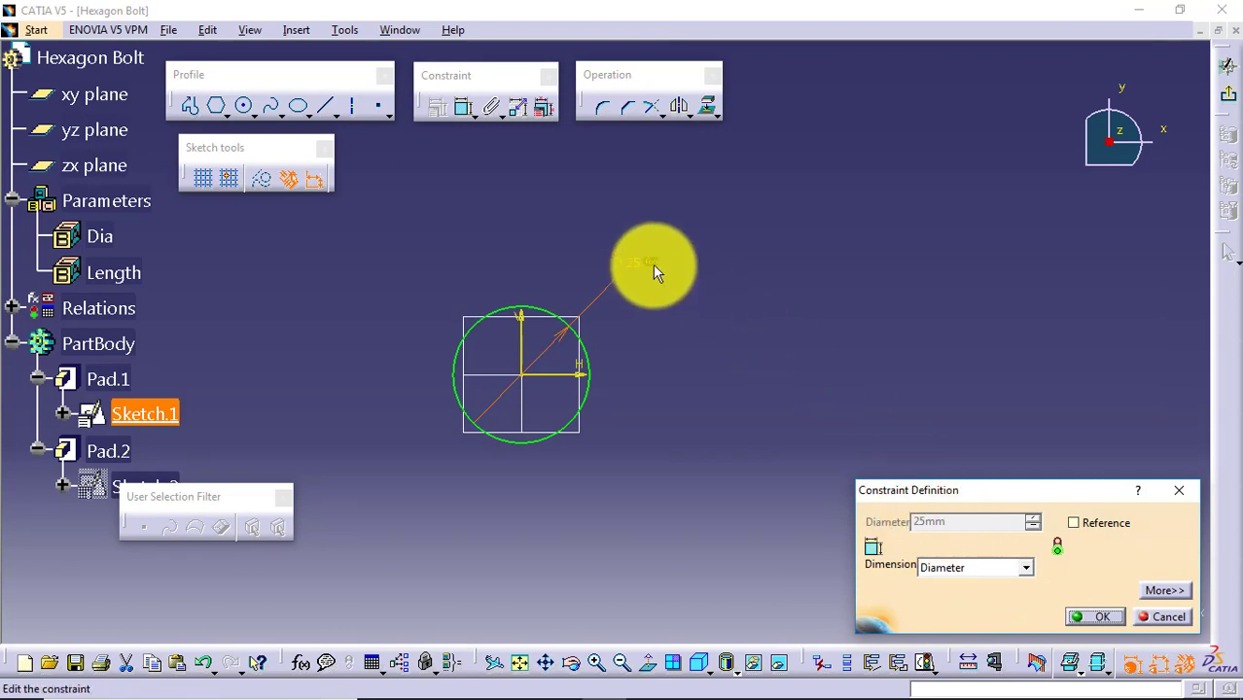
pyautogui.click(1075, 617)
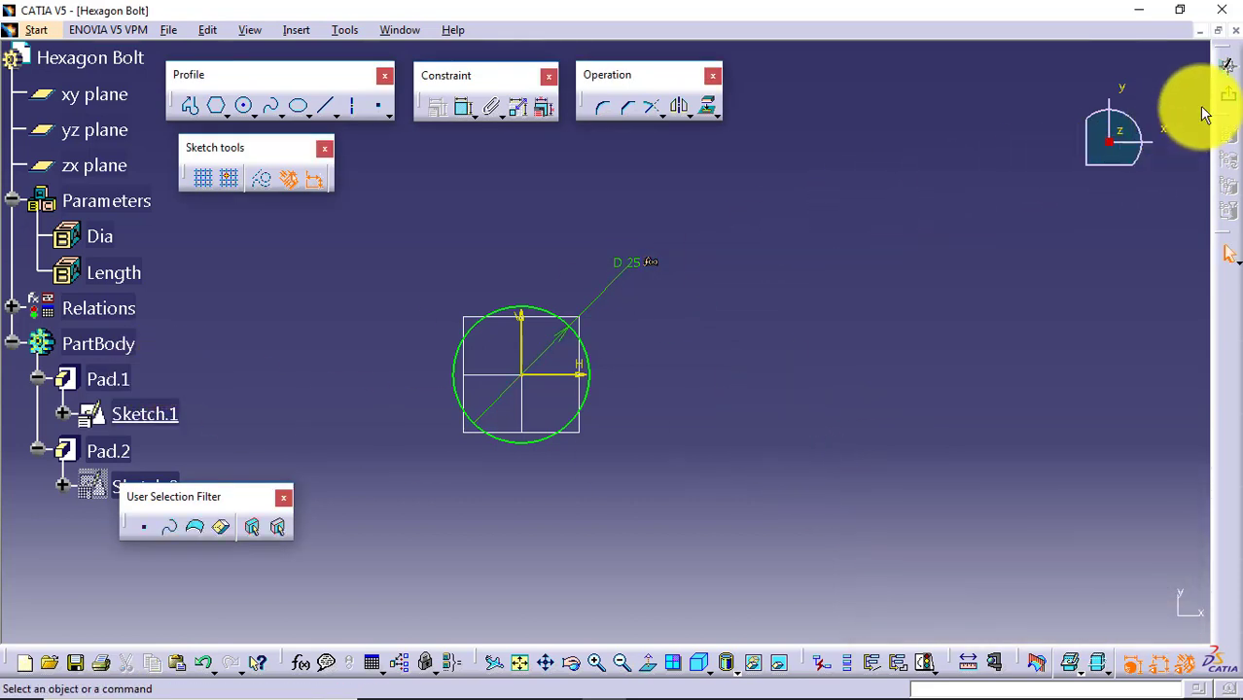
# Step: Exit the shank sketch and inspect the formula-driven first limit length in Pad.1's definition without changing it
pyautogui.click(1227, 64)
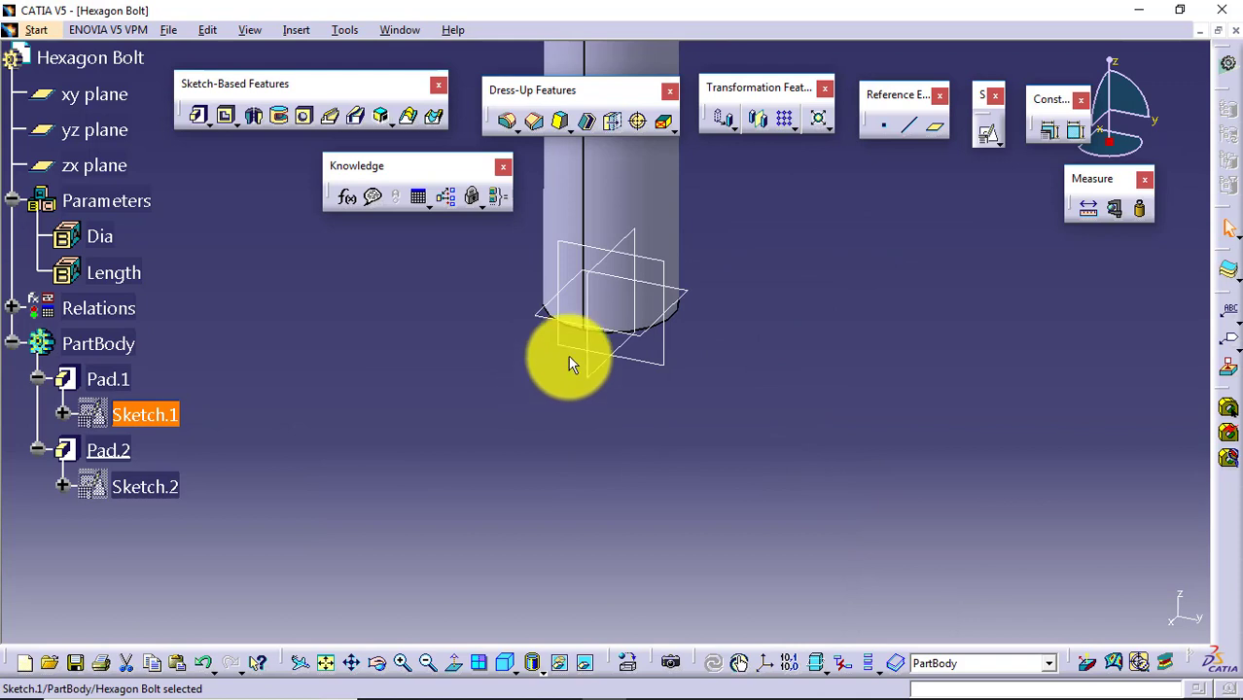
pyautogui.doubleClick(107, 381)
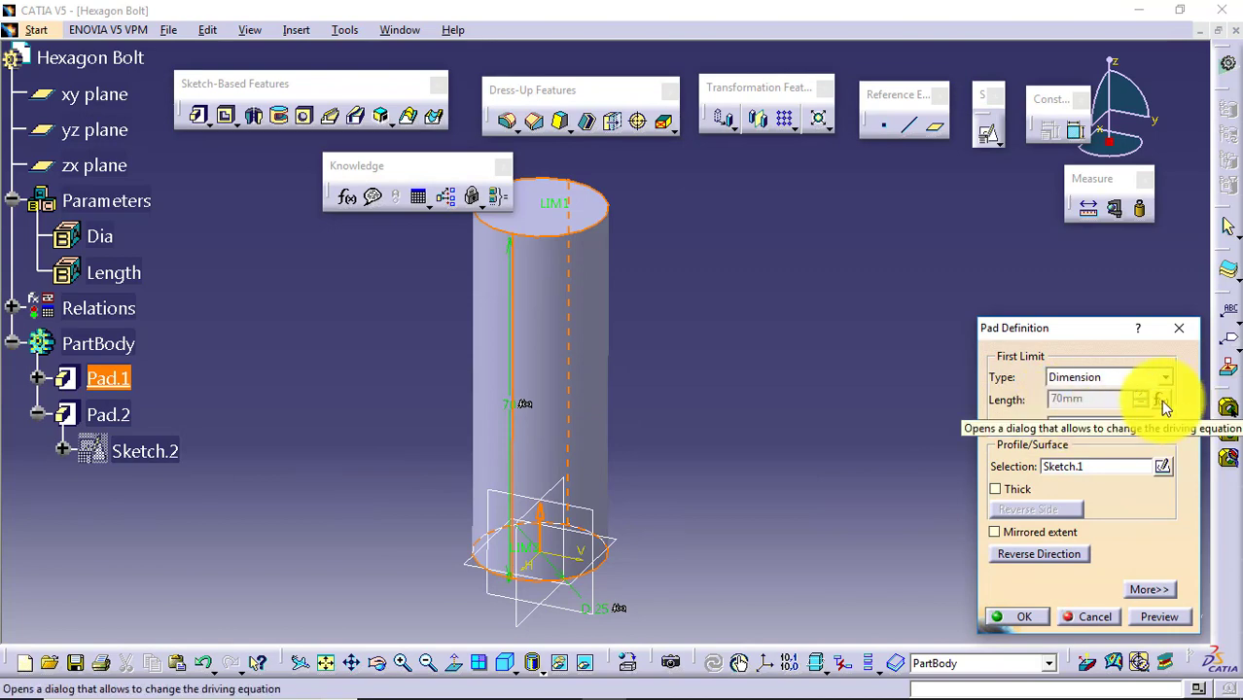
pyautogui.click(1025, 617)
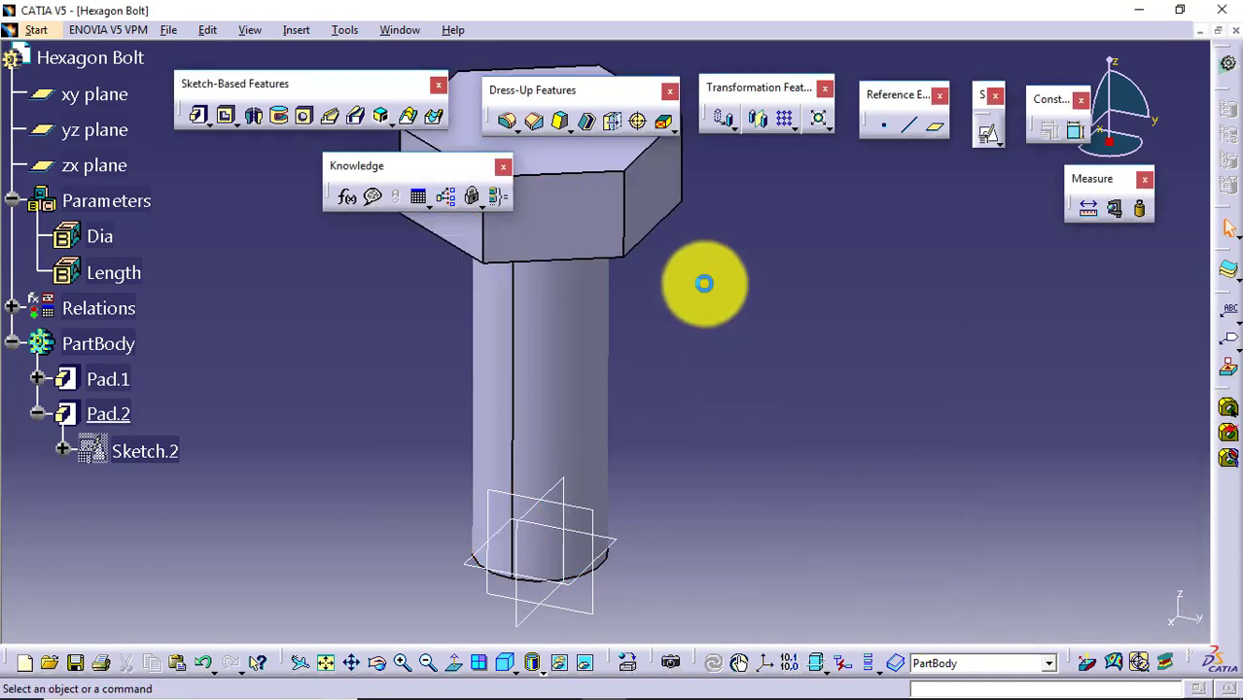
pyautogui.moveTo(704, 283); pyautogui.dragTo(730, 406, button='middle')
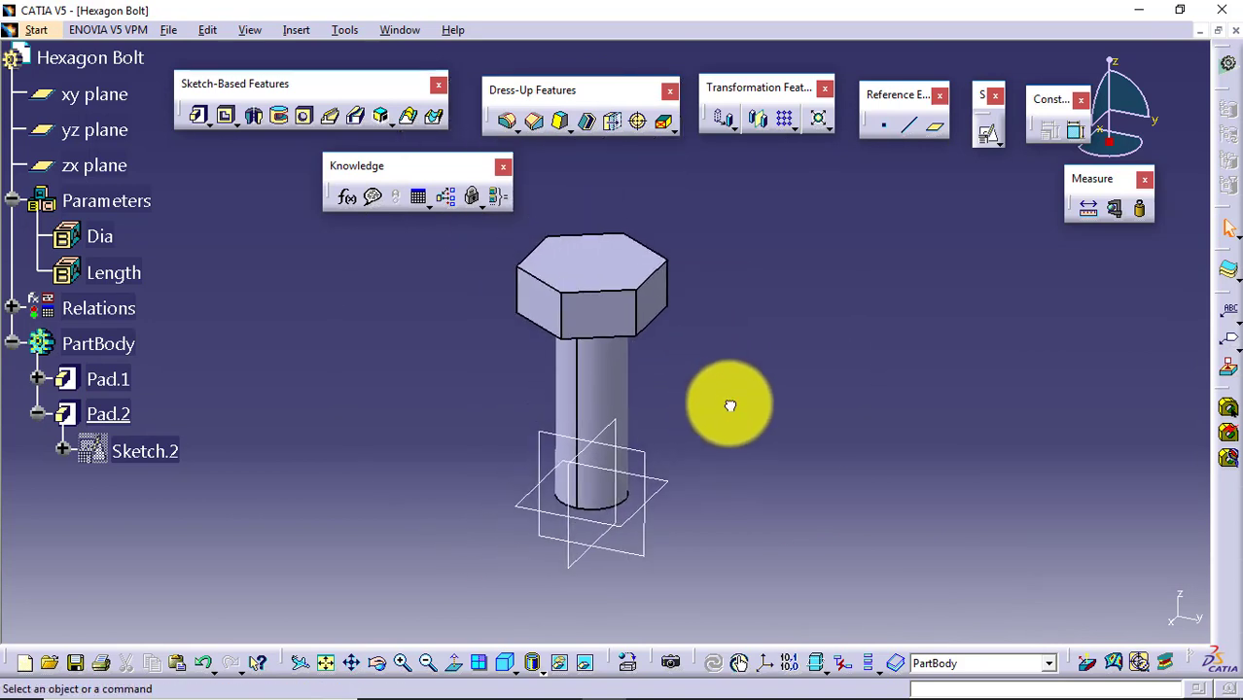
# Step: Set the Dia parameter to 20 mm to resize the bolt
pyautogui.click(103, 239)
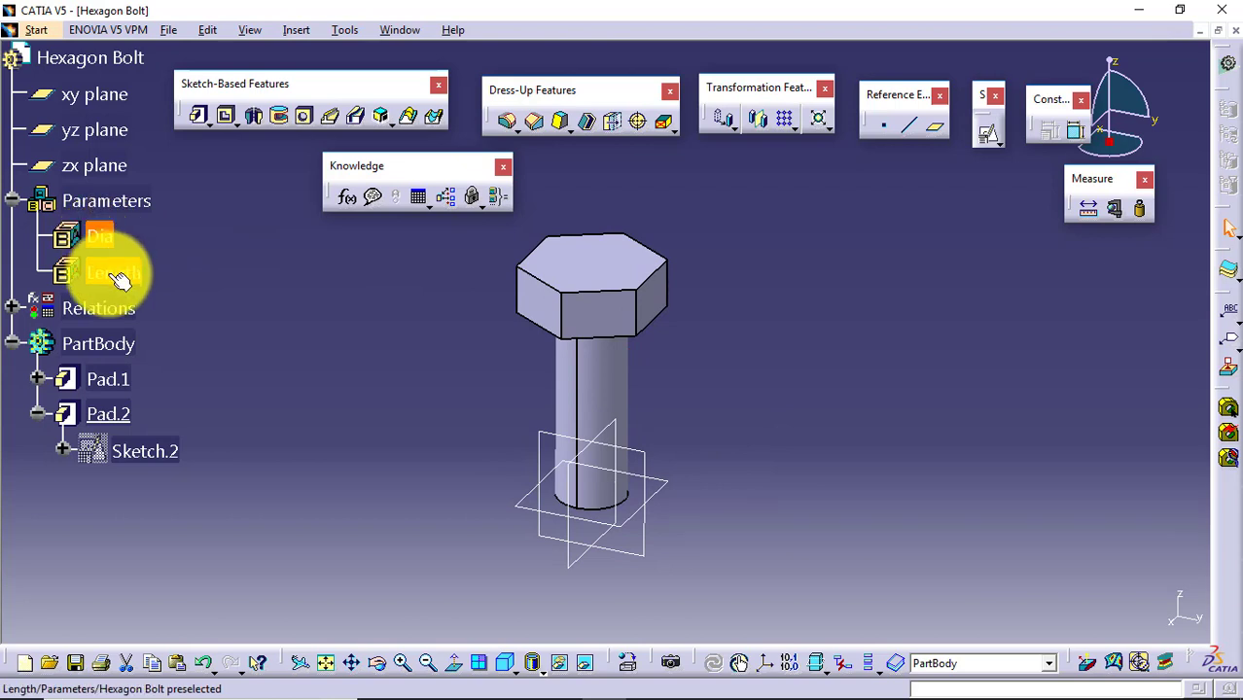
pyautogui.click(112, 274)
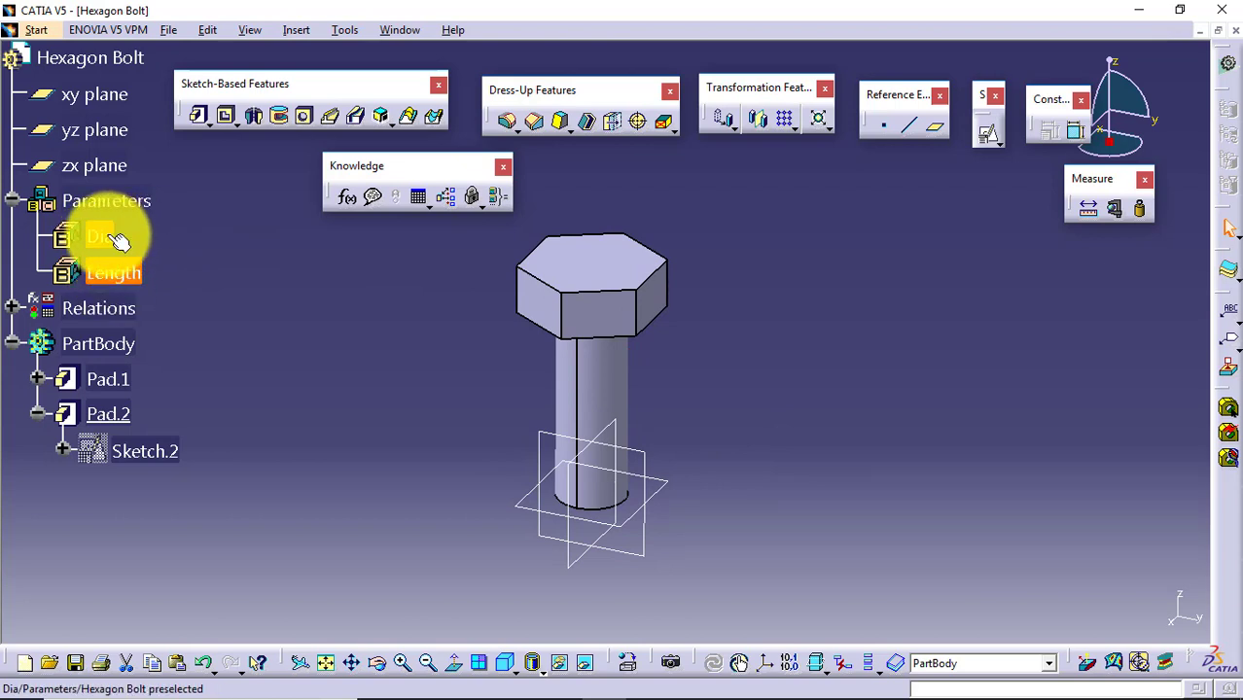
pyautogui.doubleClick(116, 241)
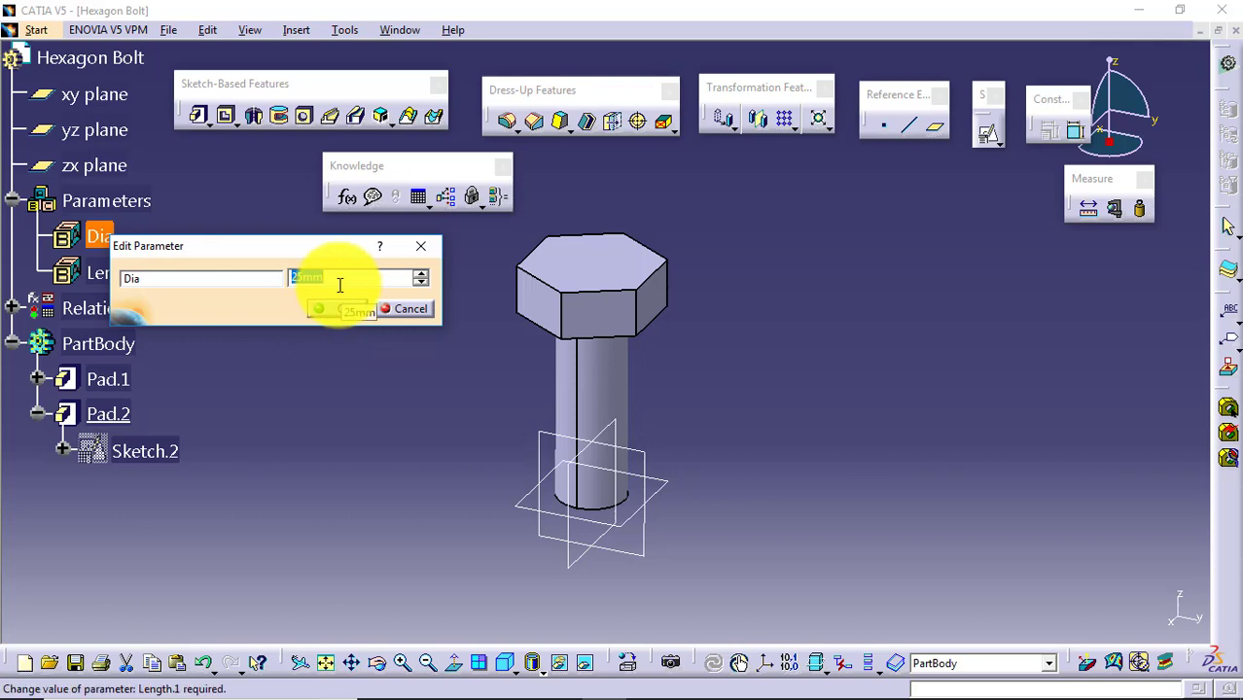
pyautogui.write('20')
pyautogui.press('Return')
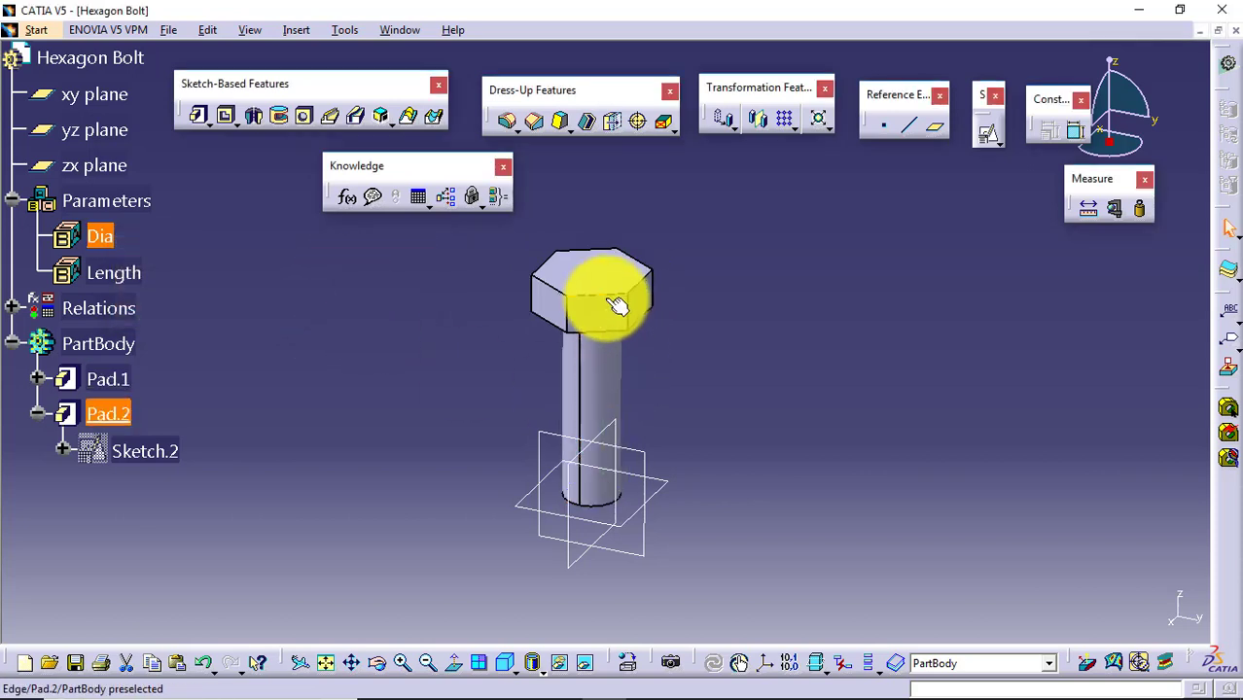
# Step: Set the Length parameter to 50 mm to change the shank length
pyautogui.doubleClick(114, 272)
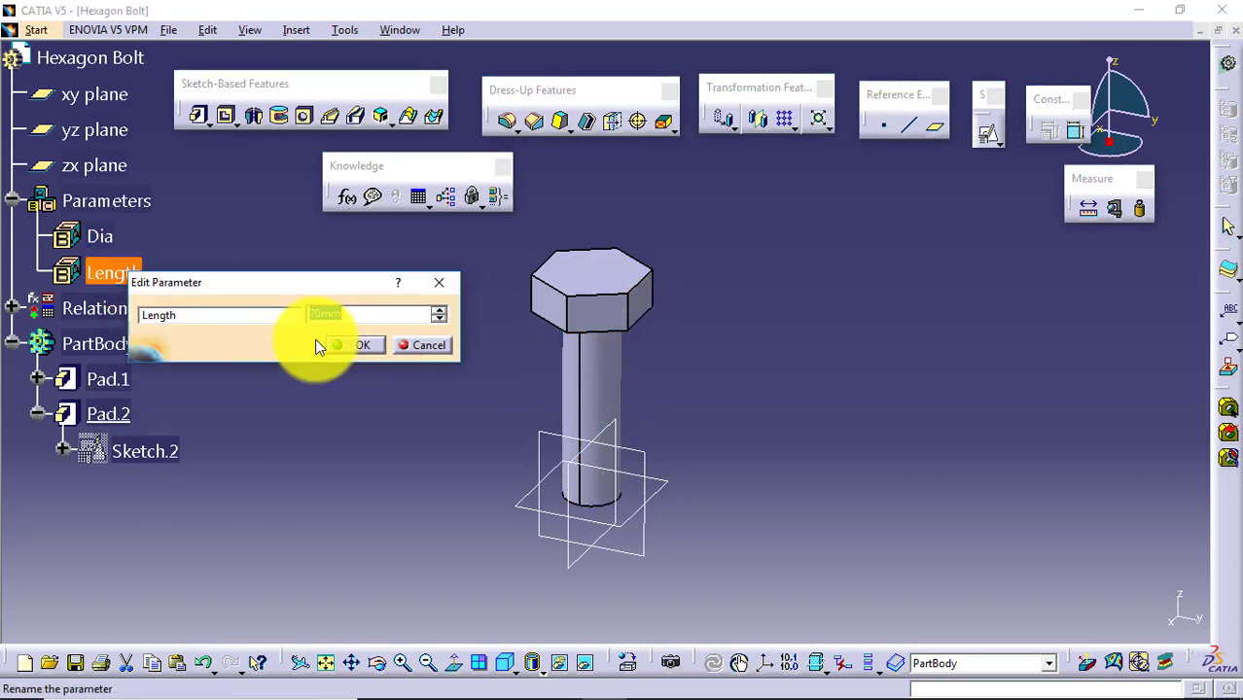
pyautogui.write('50')
pyautogui.press('Return')
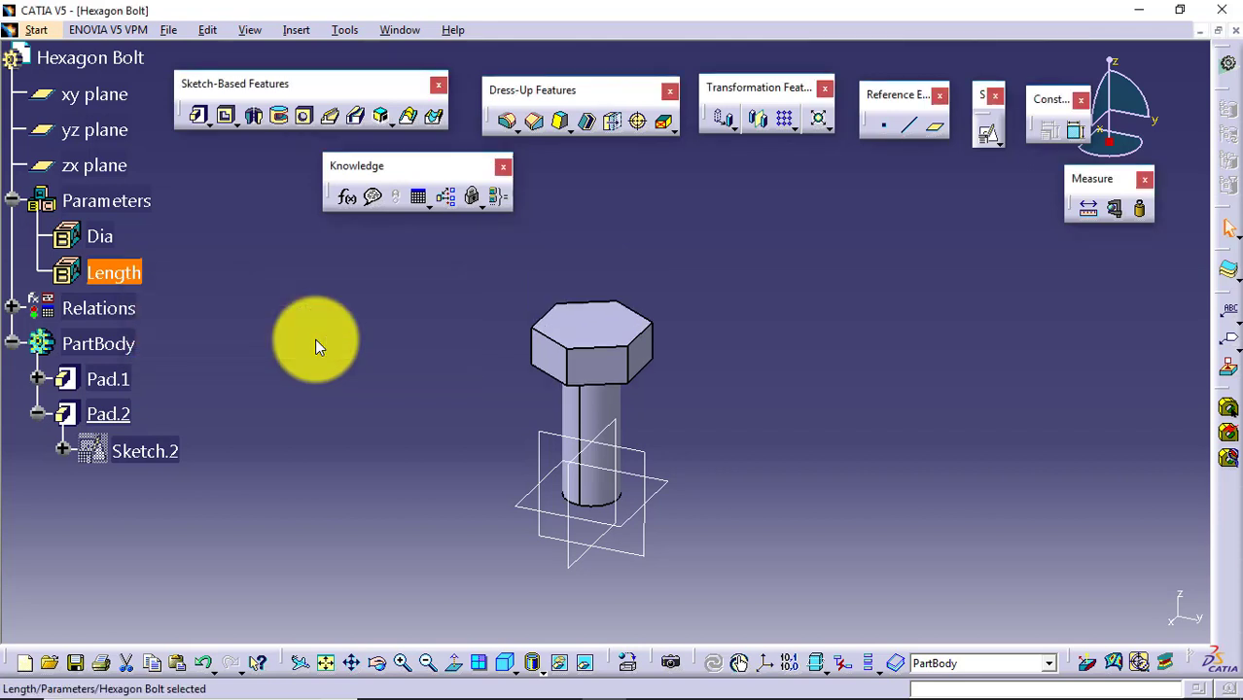
pyautogui.click(316, 342)
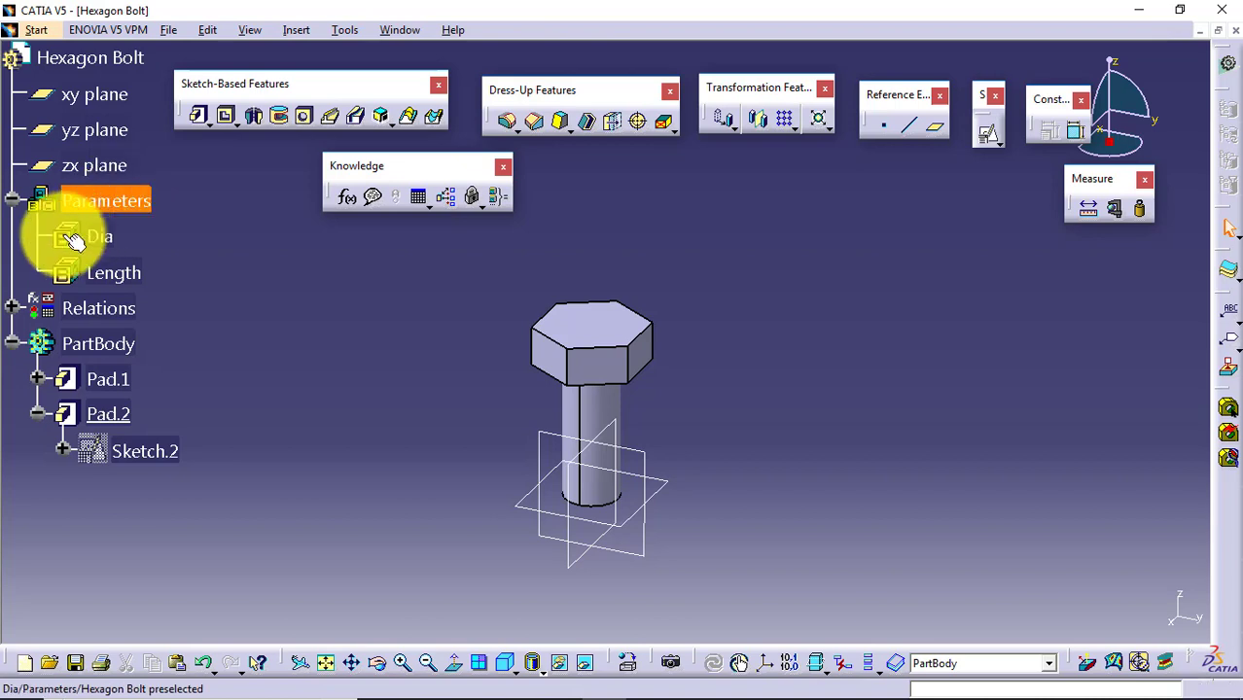
# Step: Review the formulas under Relations, collapse the Relations and Parameters branches, and consult the reference table of bolt sizes
pyautogui.click(11, 307)
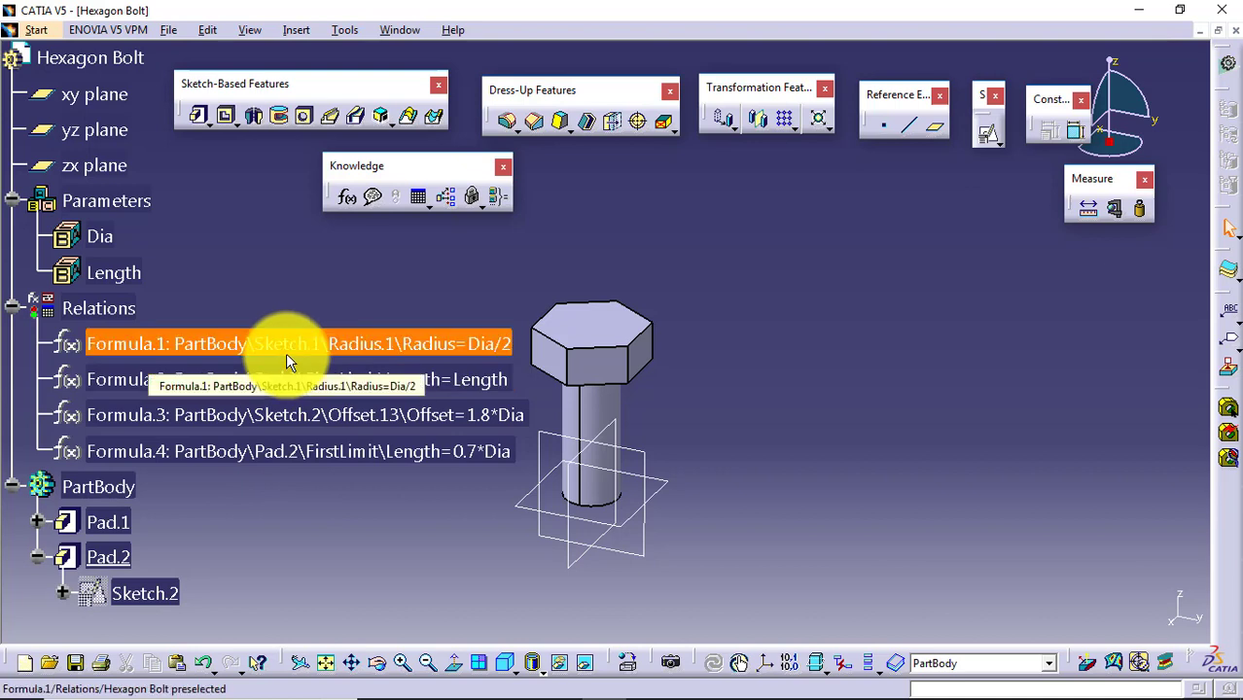
pyautogui.click(12, 307)
pyautogui.click(11, 200)
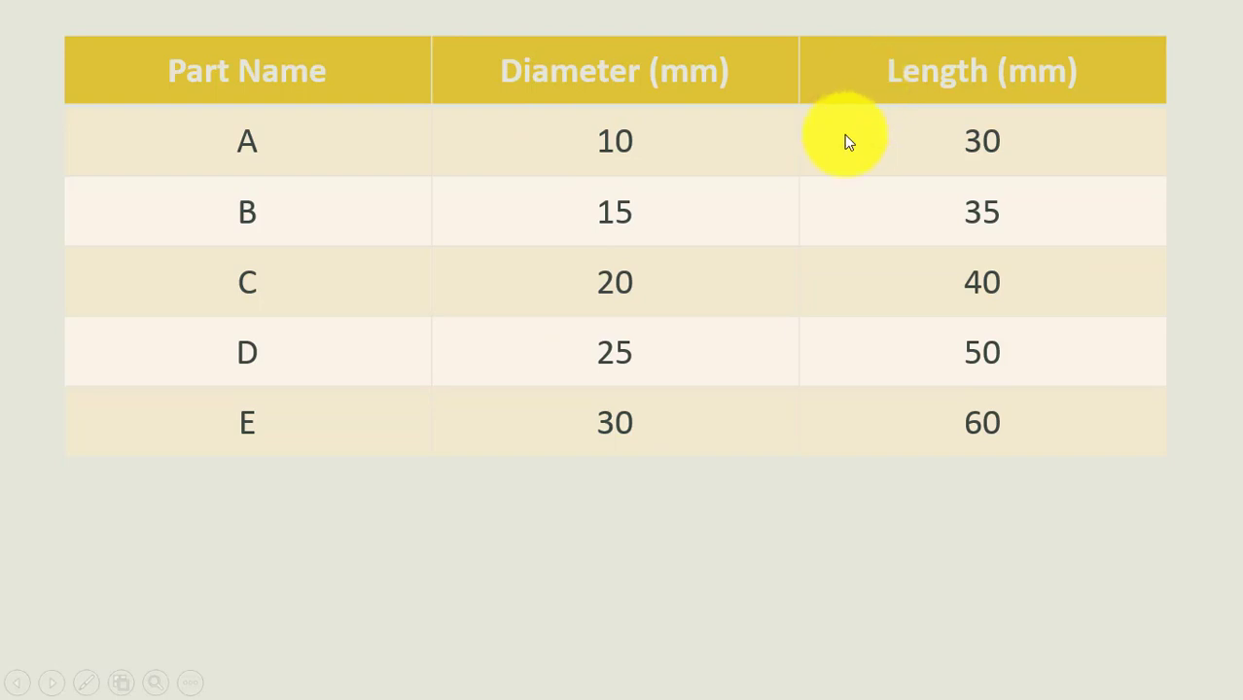
pyautogui.hotkey('alt', 'Tab')
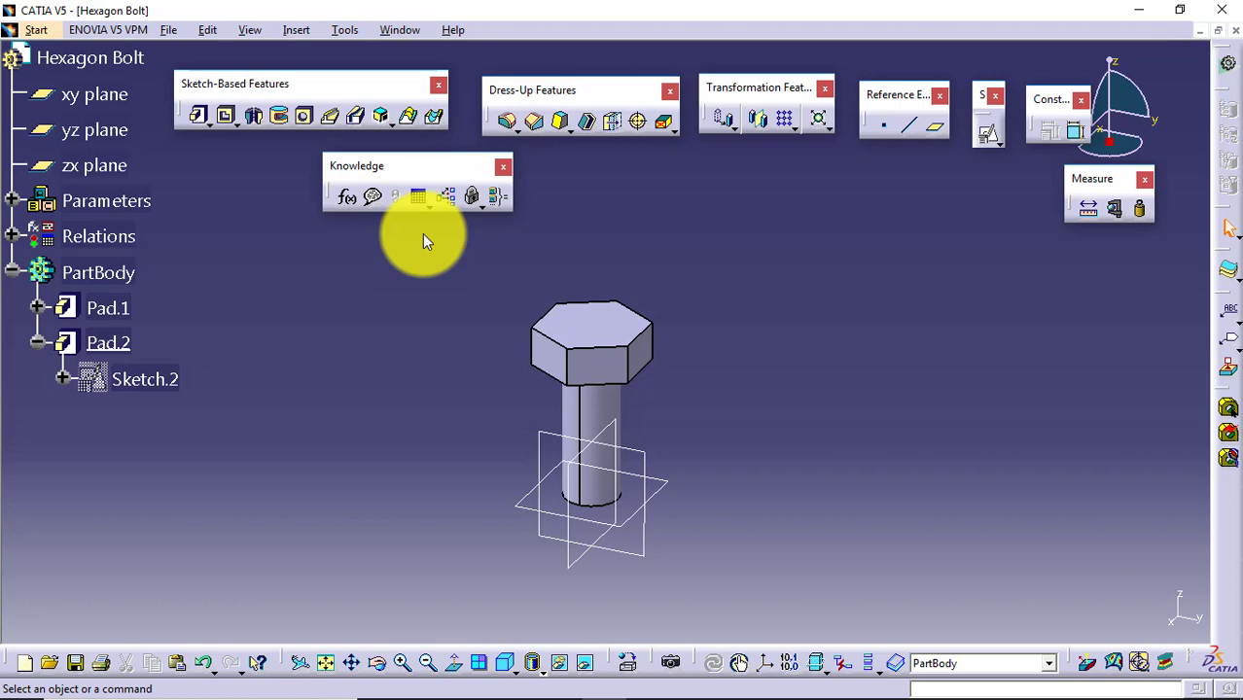
# Step: Save the part as Hexagon Bolt in CATPart format in the Advance Feature folder on the Desktop
pyautogui.click(172, 30)
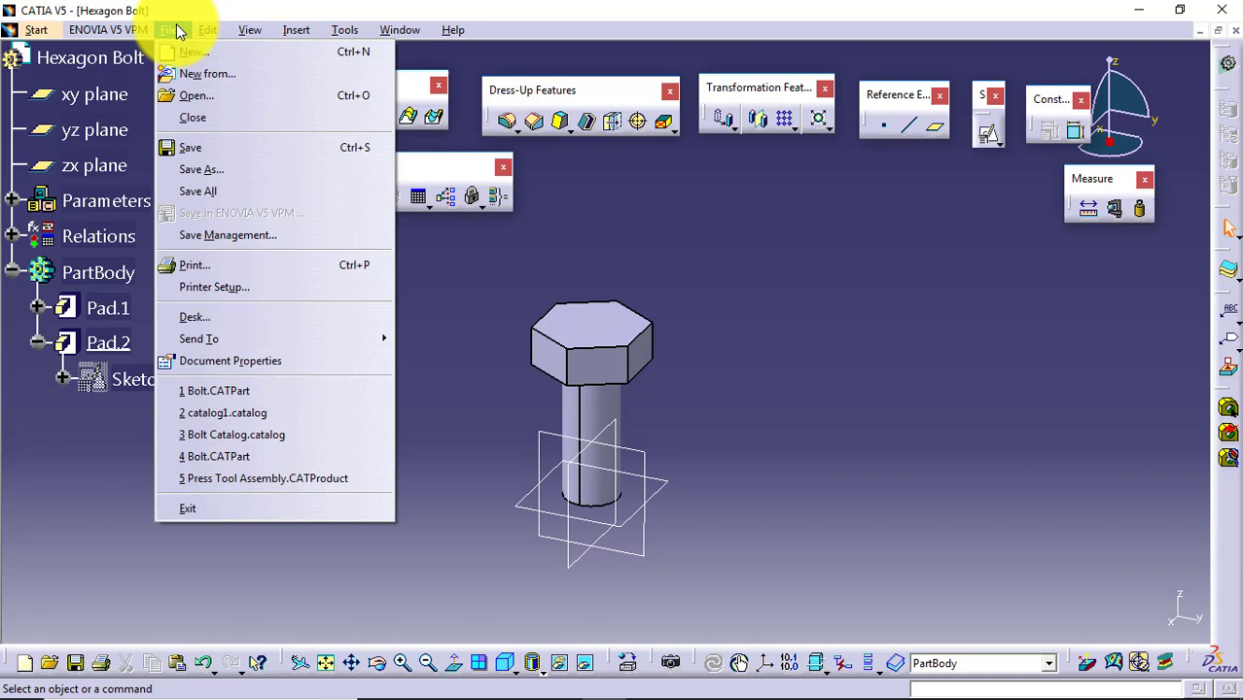
pyautogui.click(239, 153)
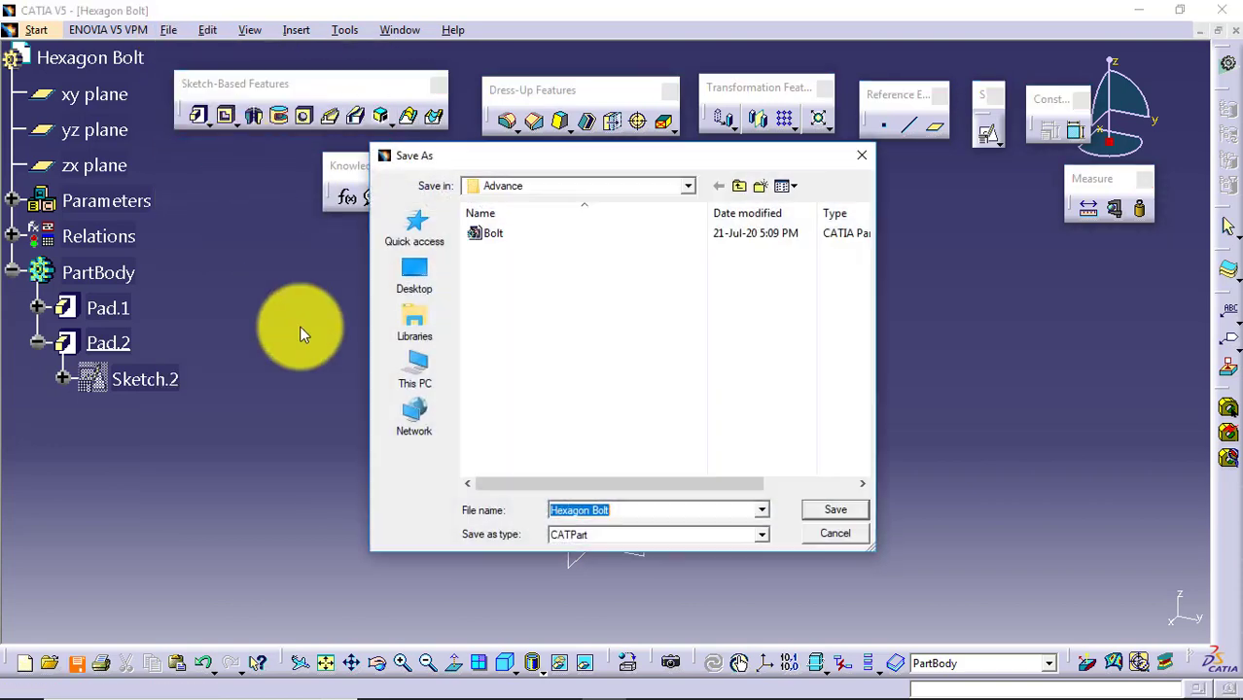
pyautogui.click(415, 275)
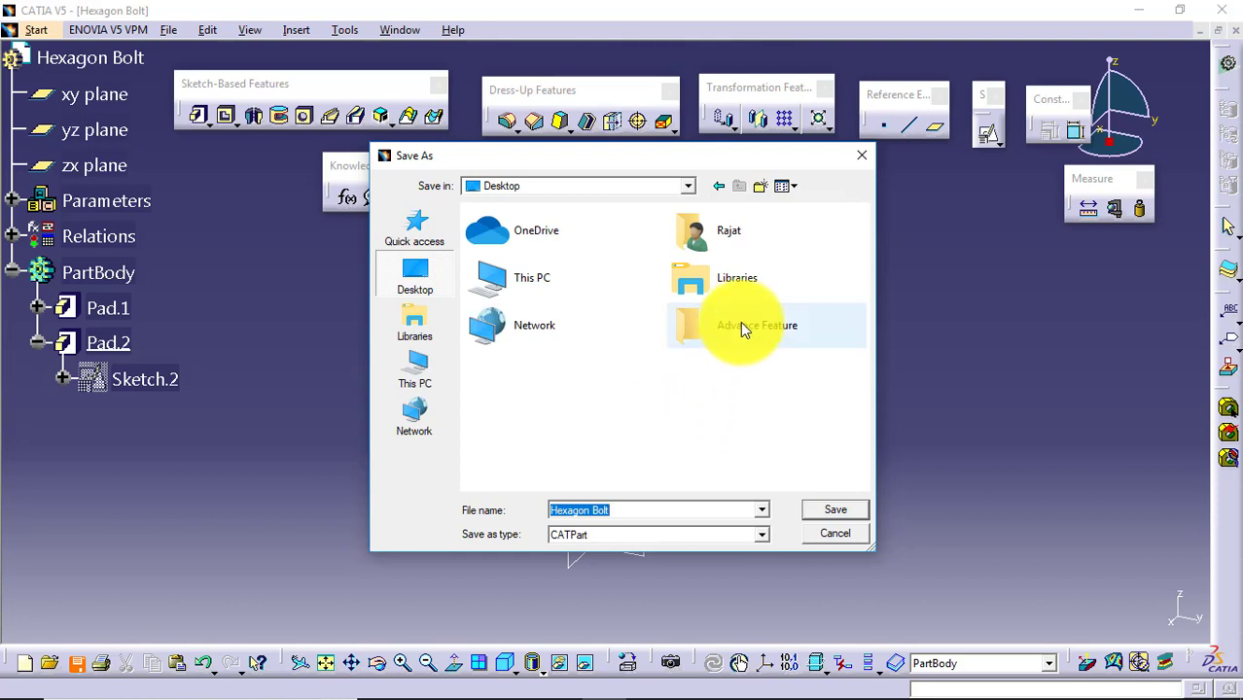
pyautogui.doubleClick(740, 326)
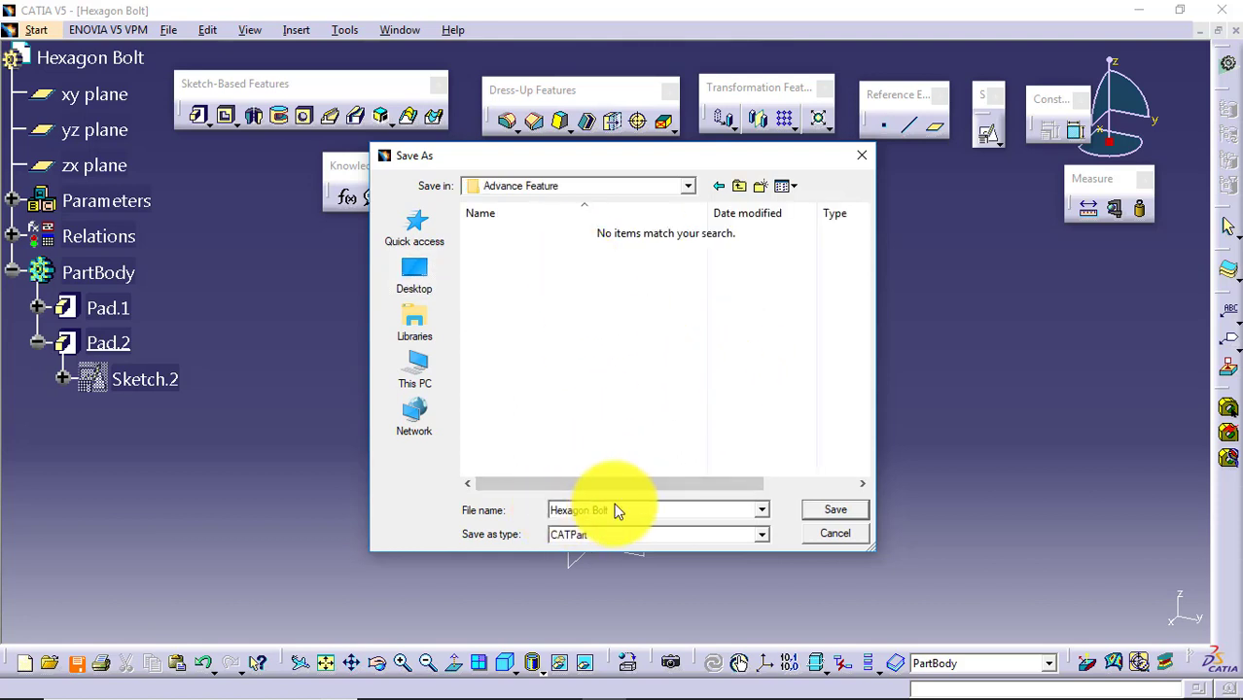
pyautogui.click(819, 512)
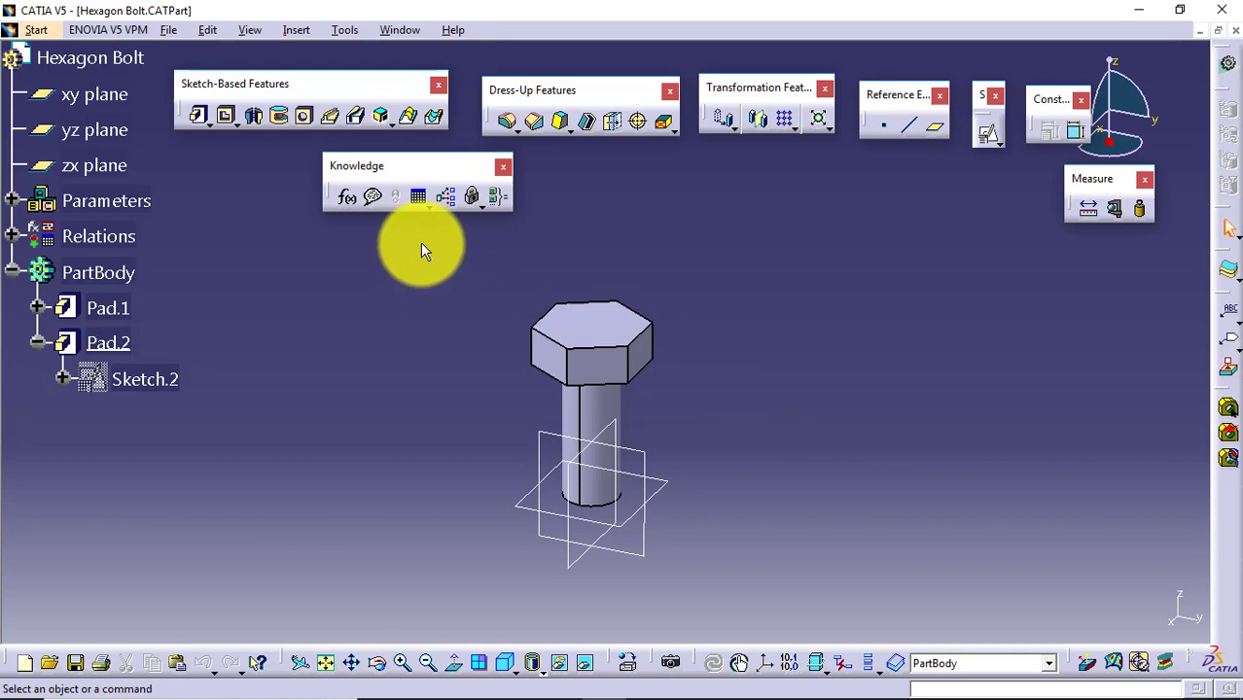
# Step: Create a vertical design table named Bolt Table with current parameter values, keeping the default comment
pyautogui.click(418, 198)
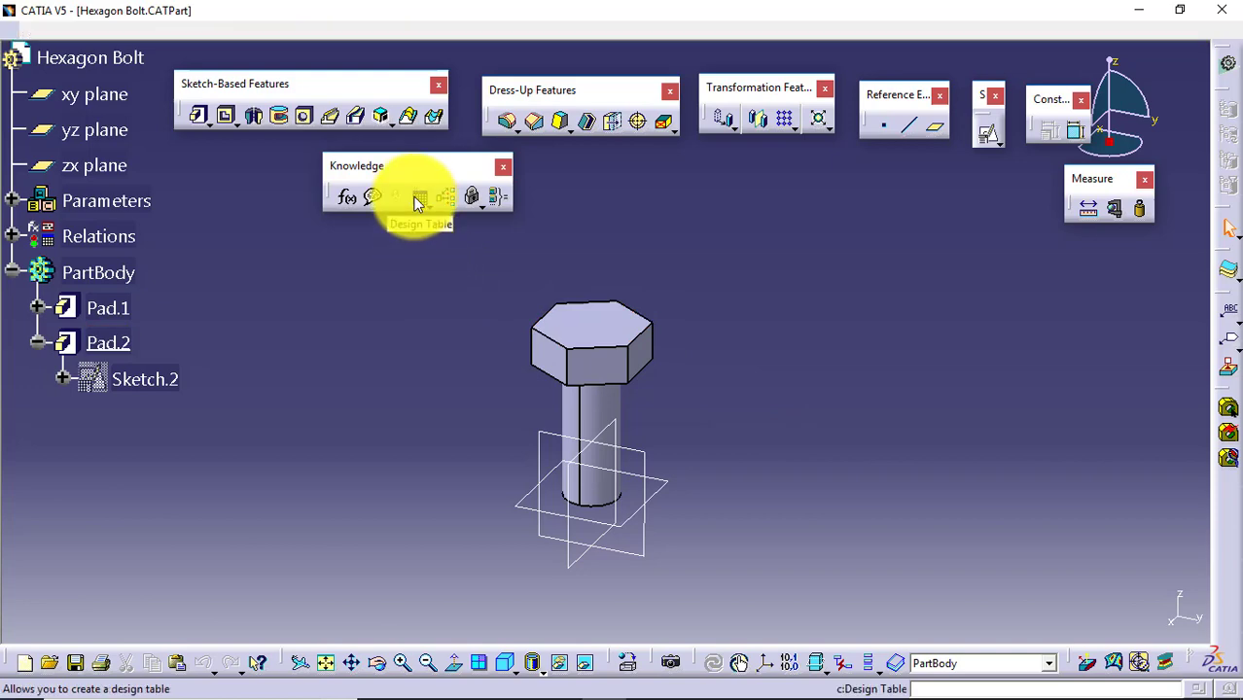
pyautogui.moveTo(336, 139); pyautogui.dragTo(555, 183)
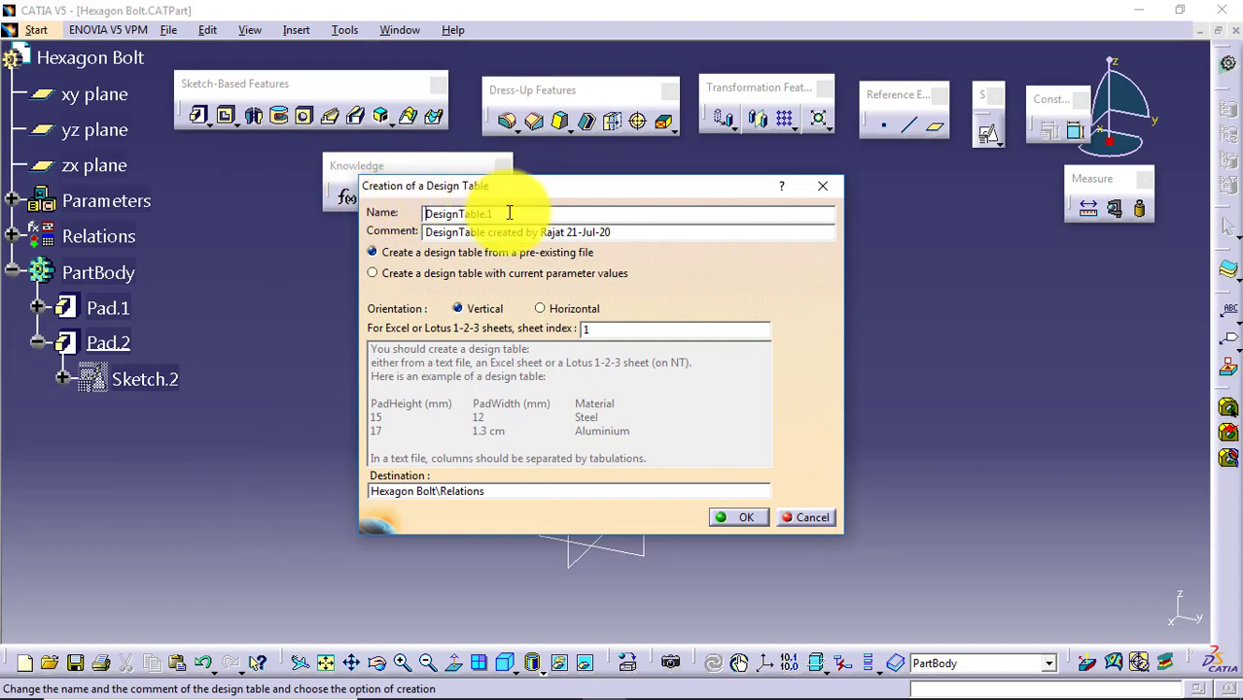
pyautogui.moveTo(497, 213); pyautogui.dragTo(422, 220)
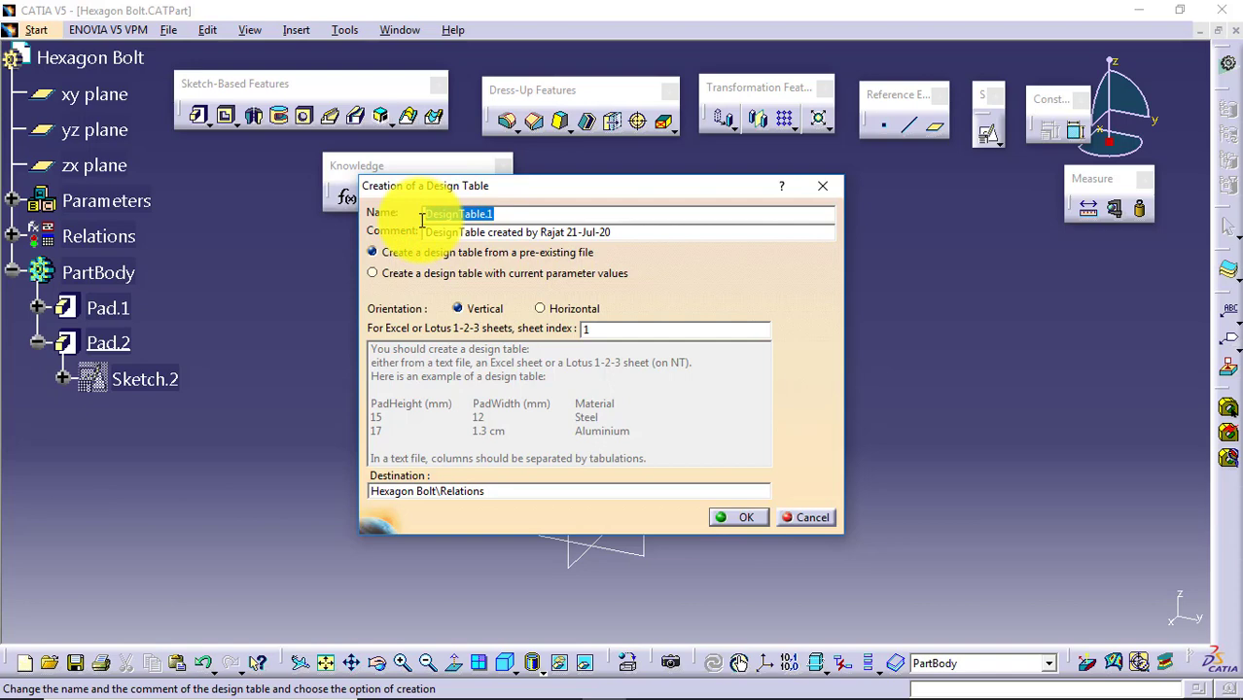
pyautogui.write('Bolt')
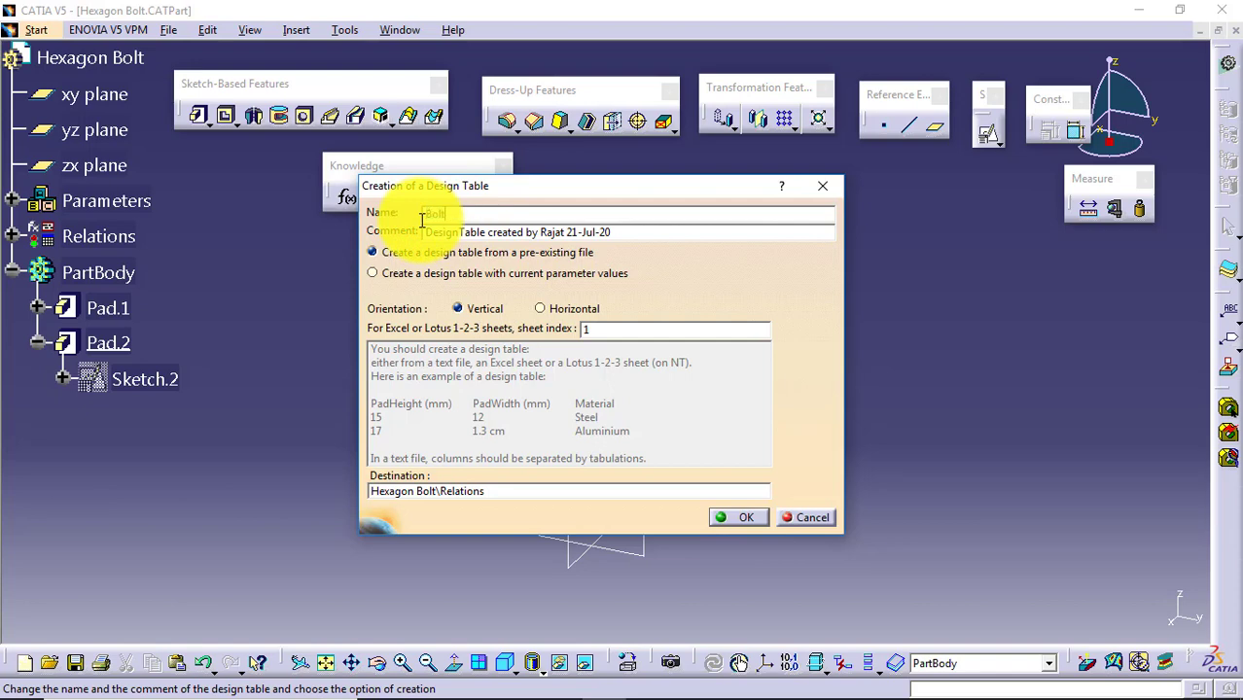
pyautogui.write(' Table')
pyautogui.moveTo(592, 233); pyautogui.dragTo(418, 226)
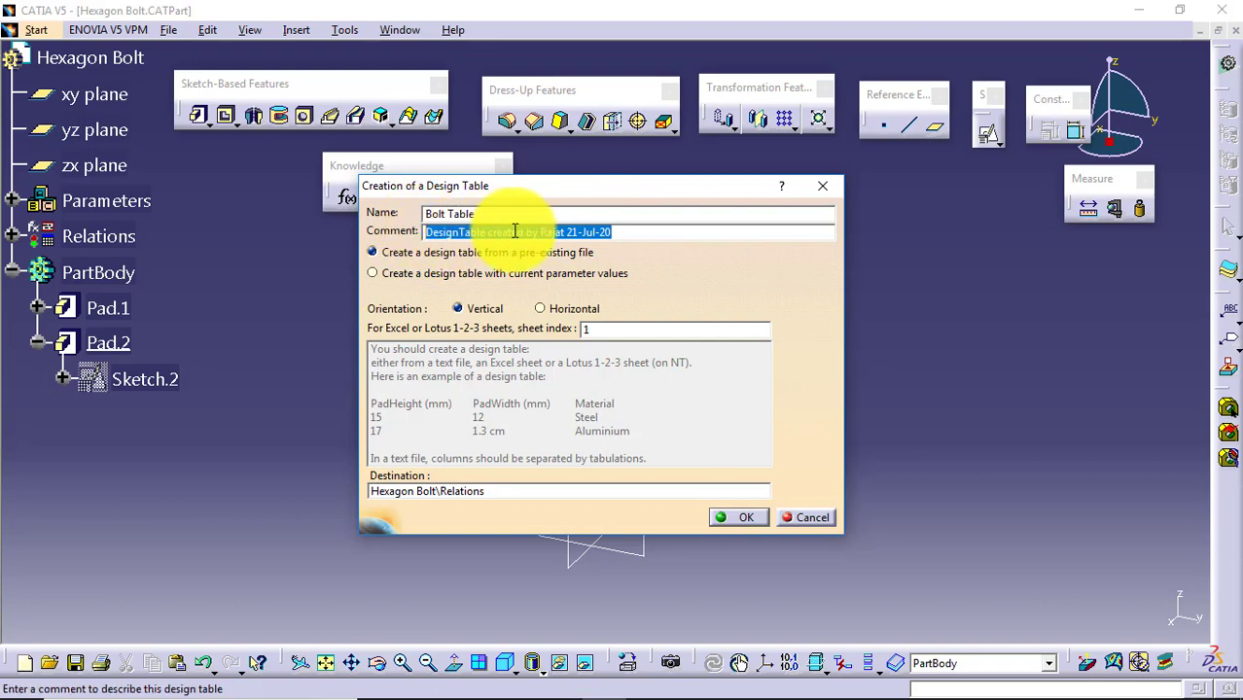
pyautogui.click(648, 246)
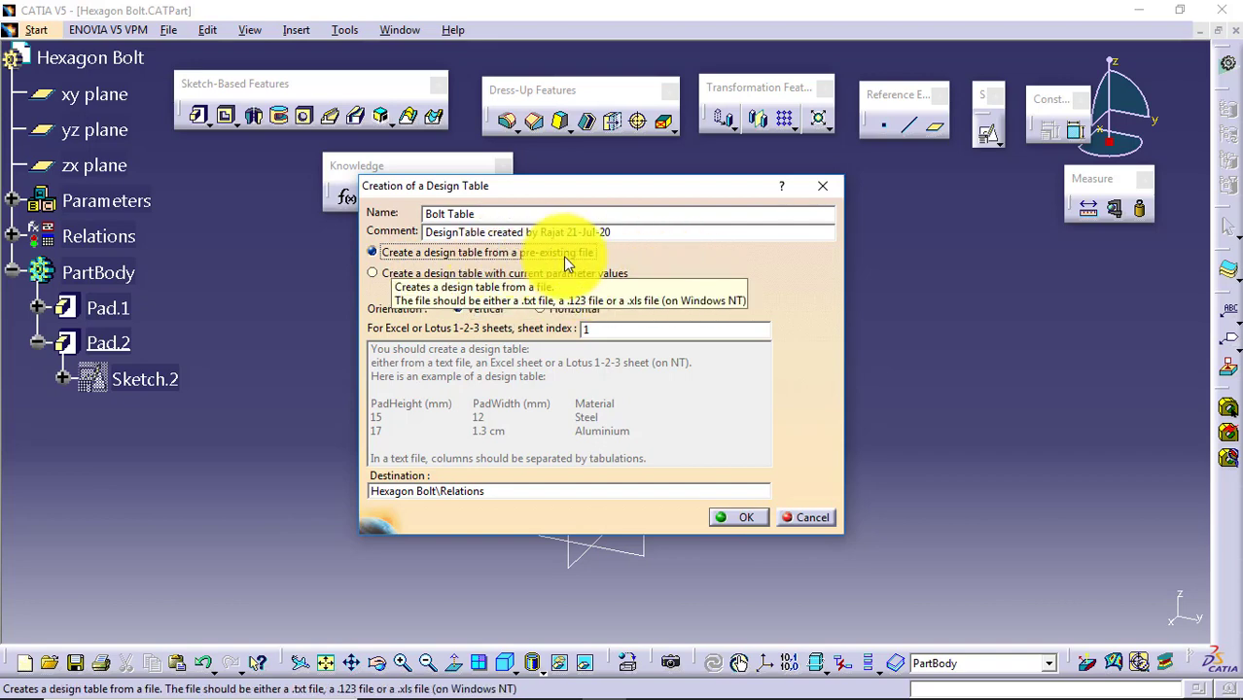
pyautogui.click(416, 273)
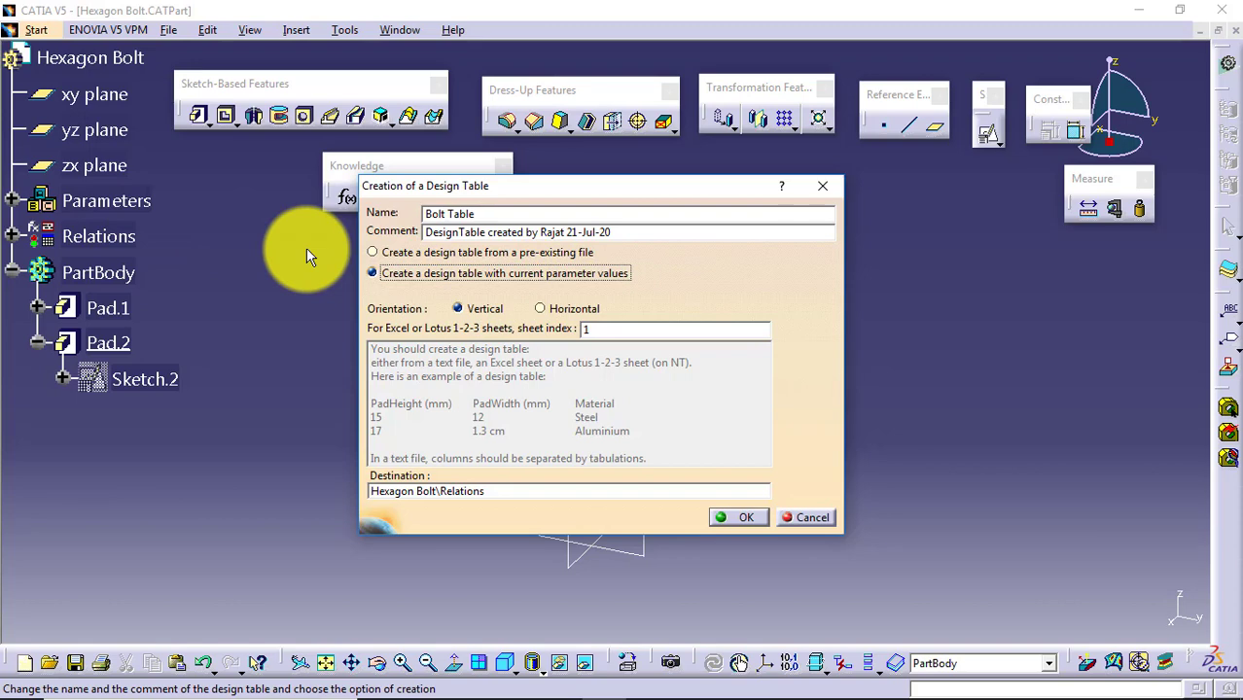
pyautogui.click(751, 514)
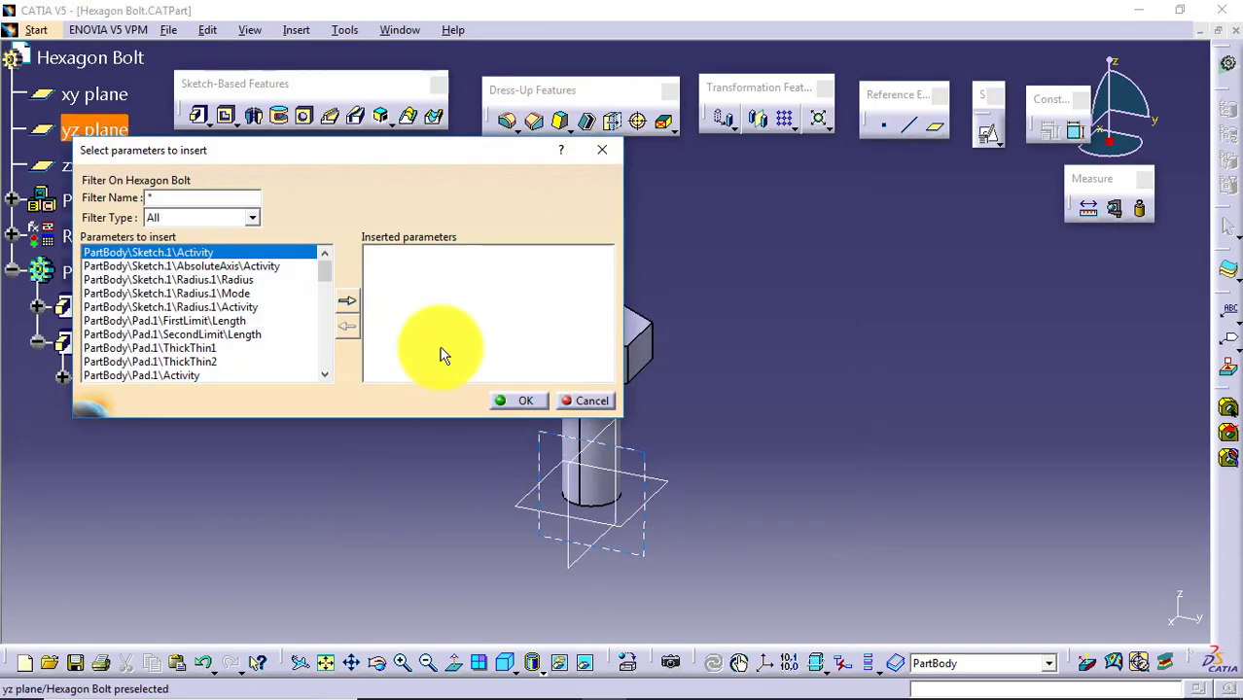
# Step: Insert the Dia and Length parameters into the design table and accept the selection
pyautogui.moveTo(348, 150); pyautogui.dragTo(598, 225)
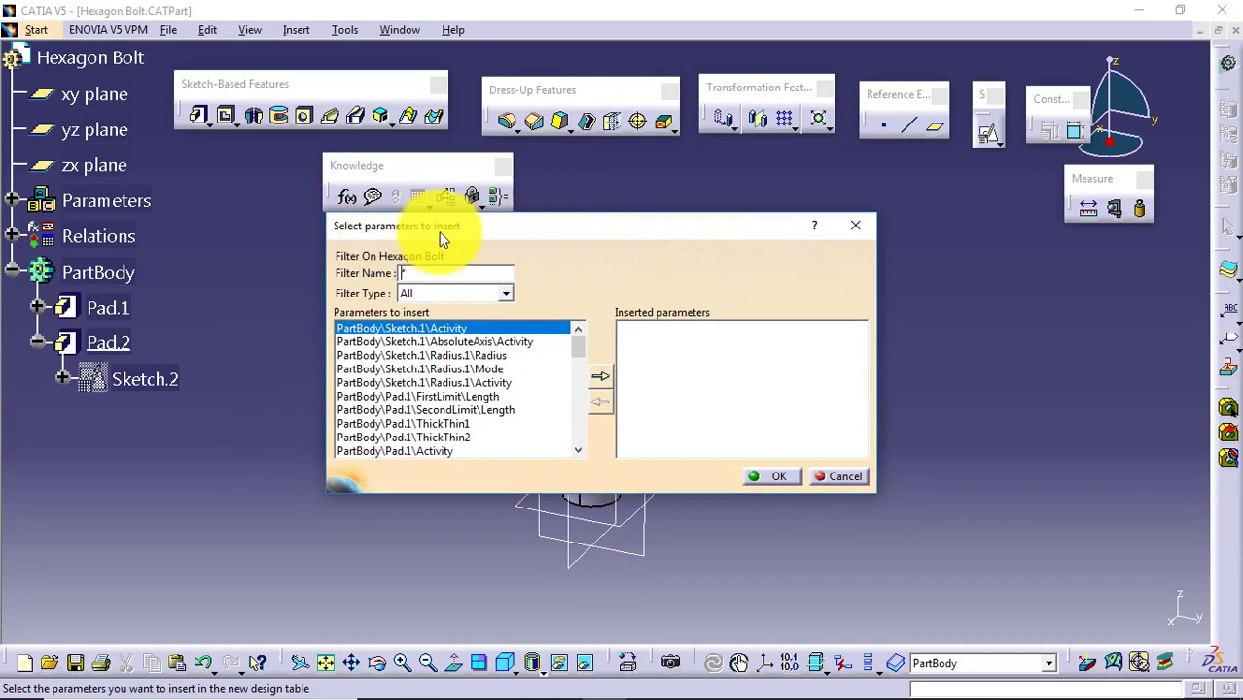
pyautogui.moveTo(575, 345); pyautogui.dragTo(582, 416)
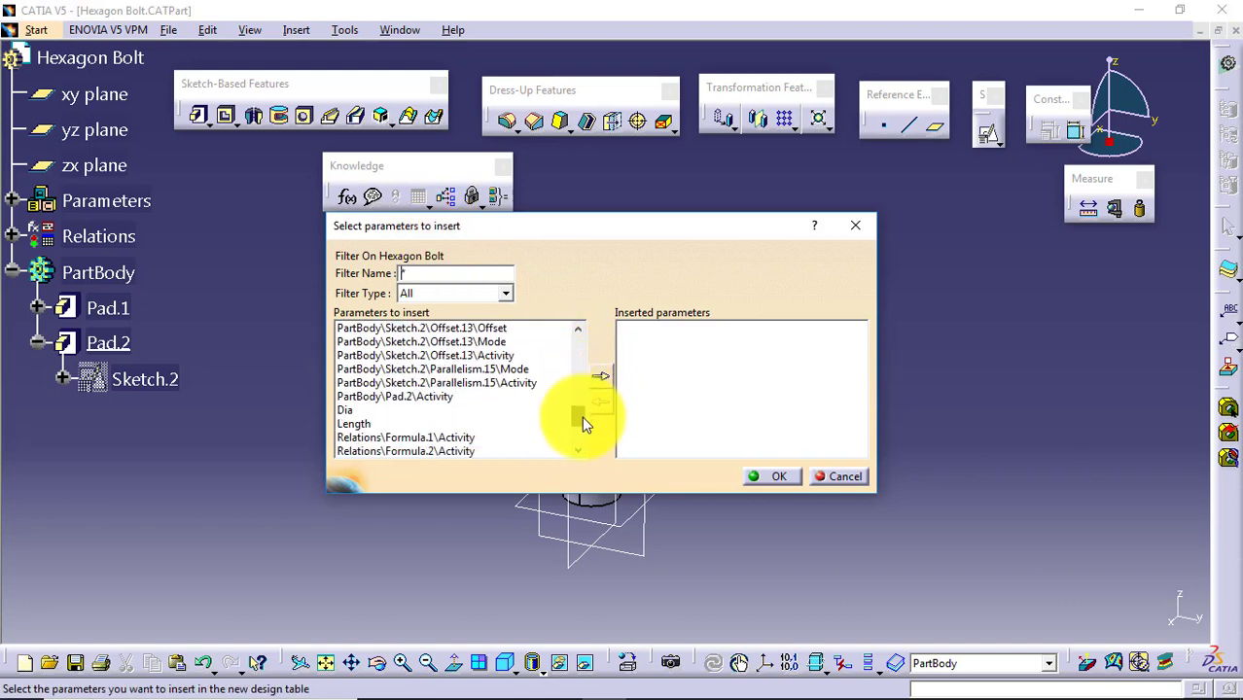
pyautogui.click(373, 411)
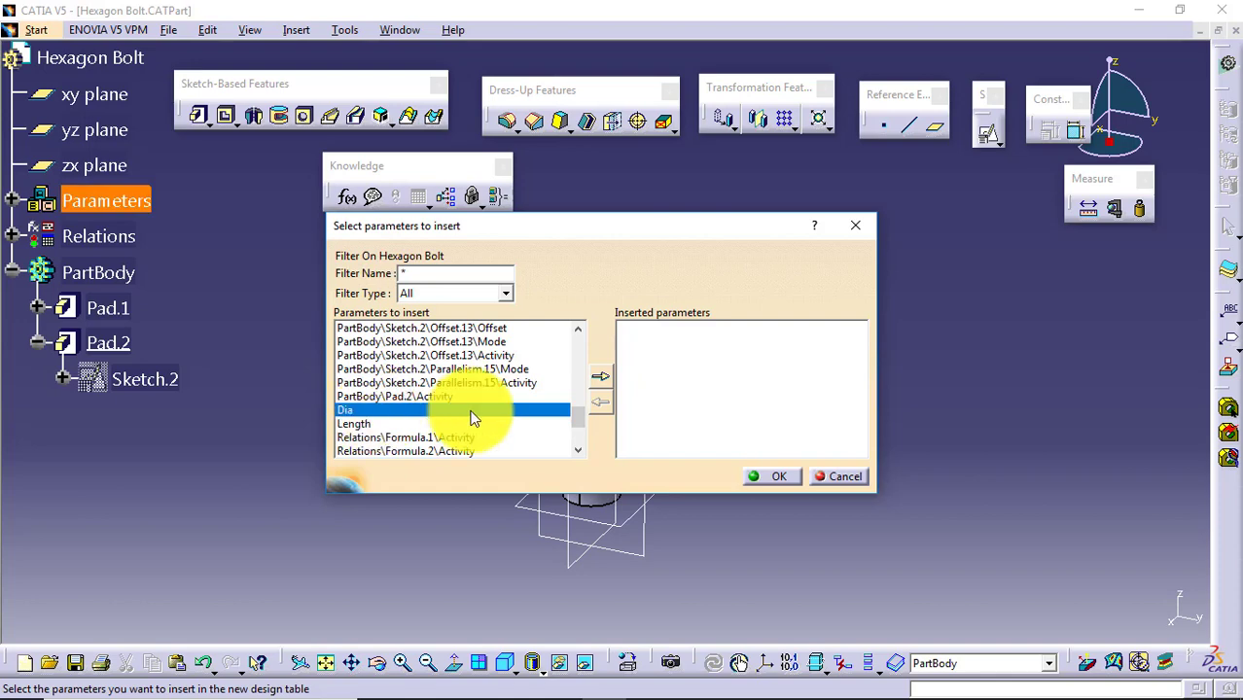
pyautogui.click(602, 379)
pyautogui.moveTo(572, 352); pyautogui.dragTo(575, 424)
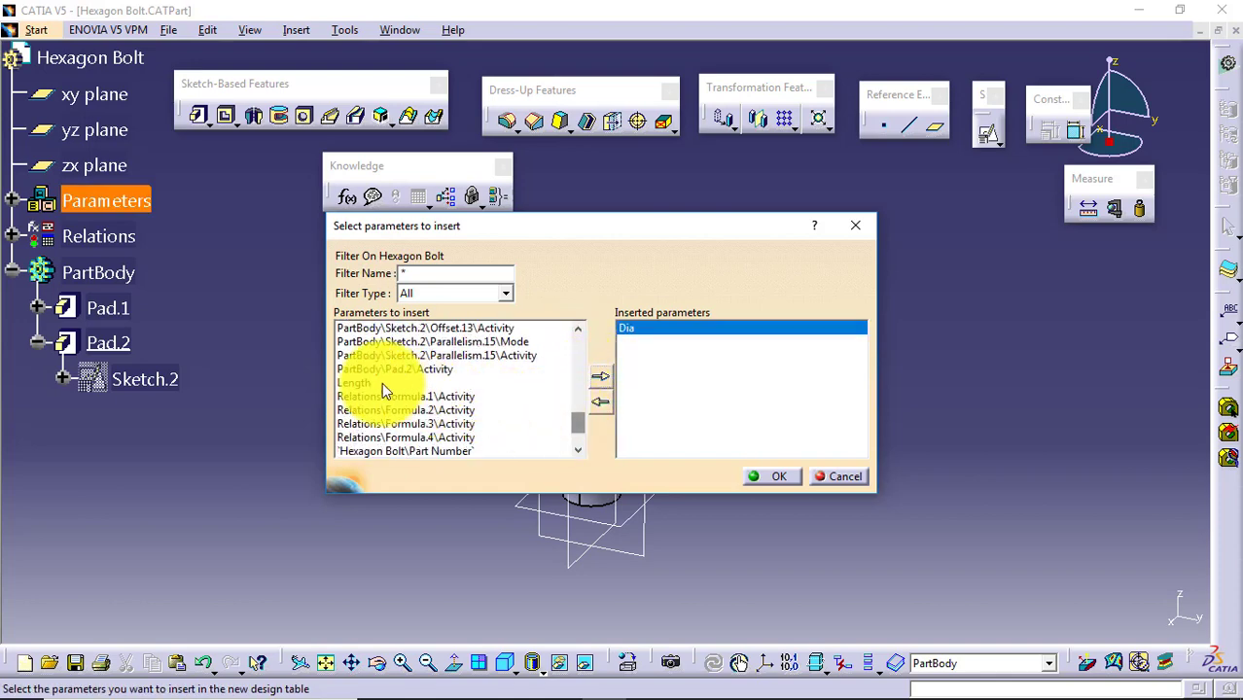
pyautogui.click(381, 382)
pyautogui.click(599, 374)
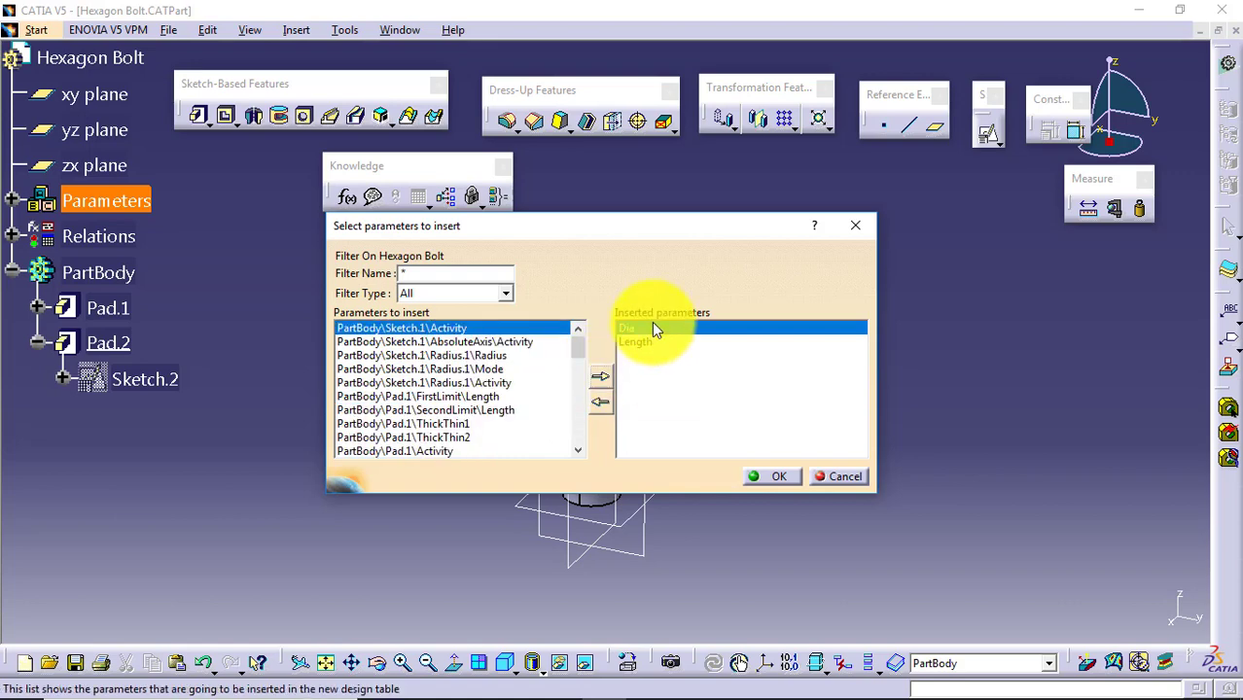
pyautogui.click(763, 480)
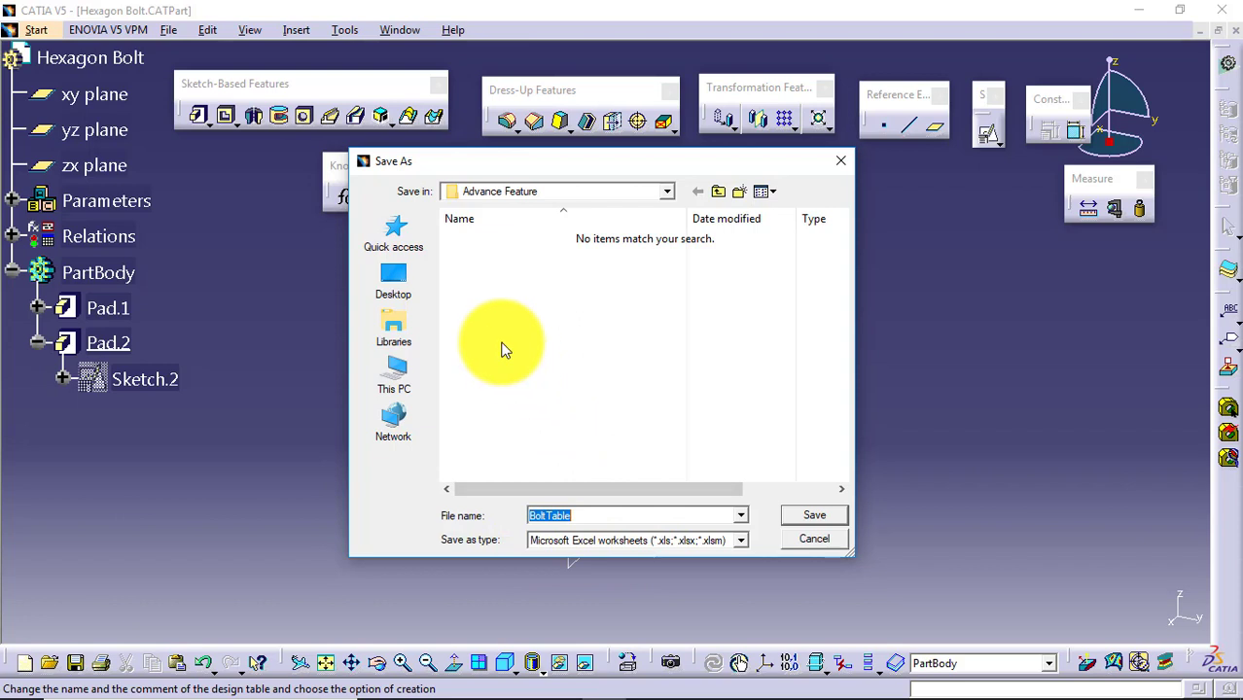
# Step: Save the design table workbook as BoltTable in the Advance Feature folder on the Desktop
pyautogui.click(399, 288)
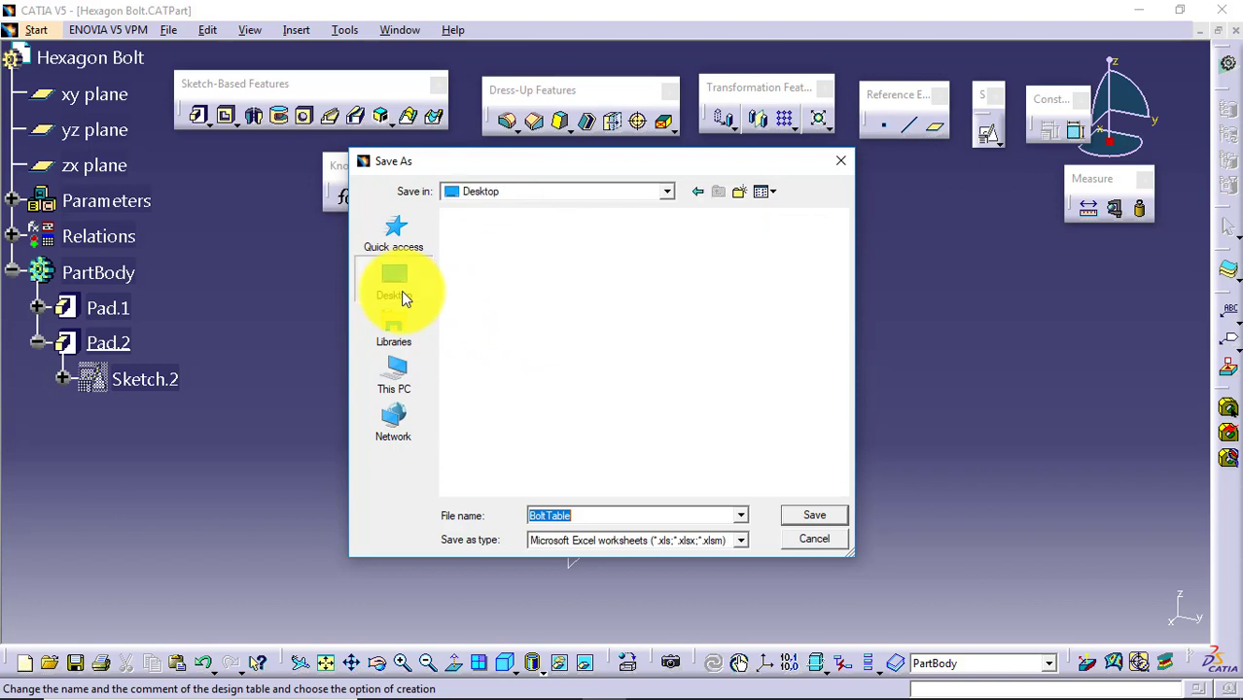
pyautogui.doubleClick(696, 331)
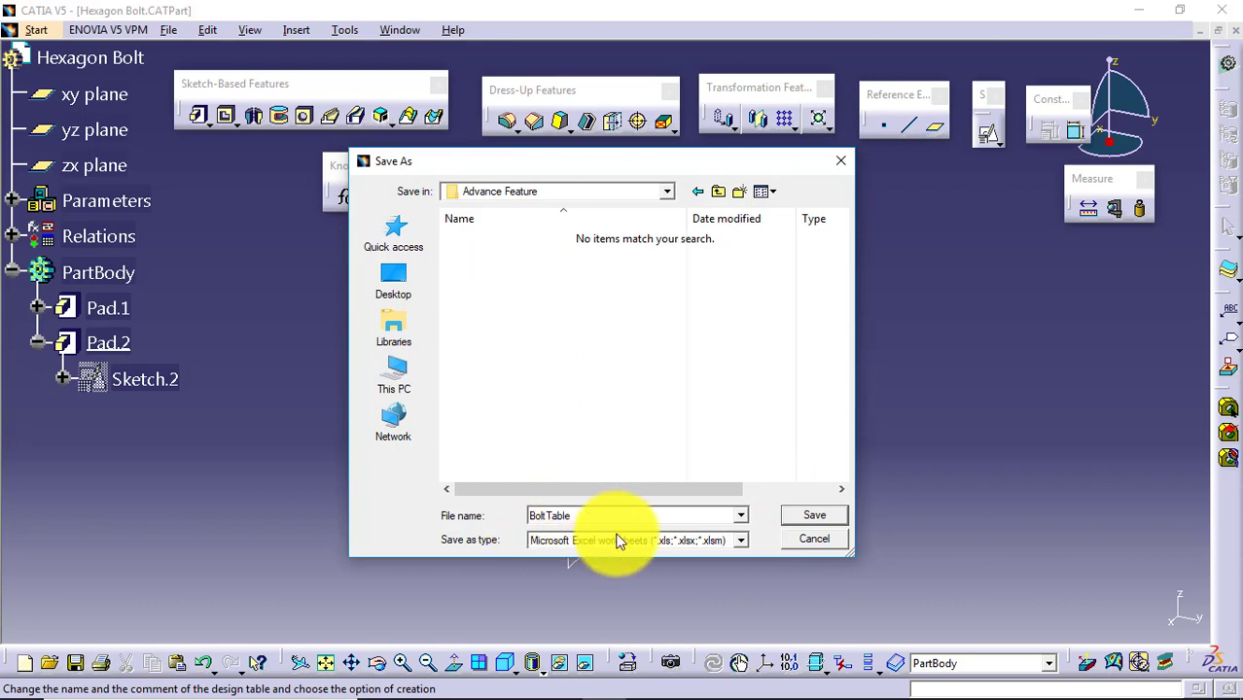
pyautogui.click(807, 518)
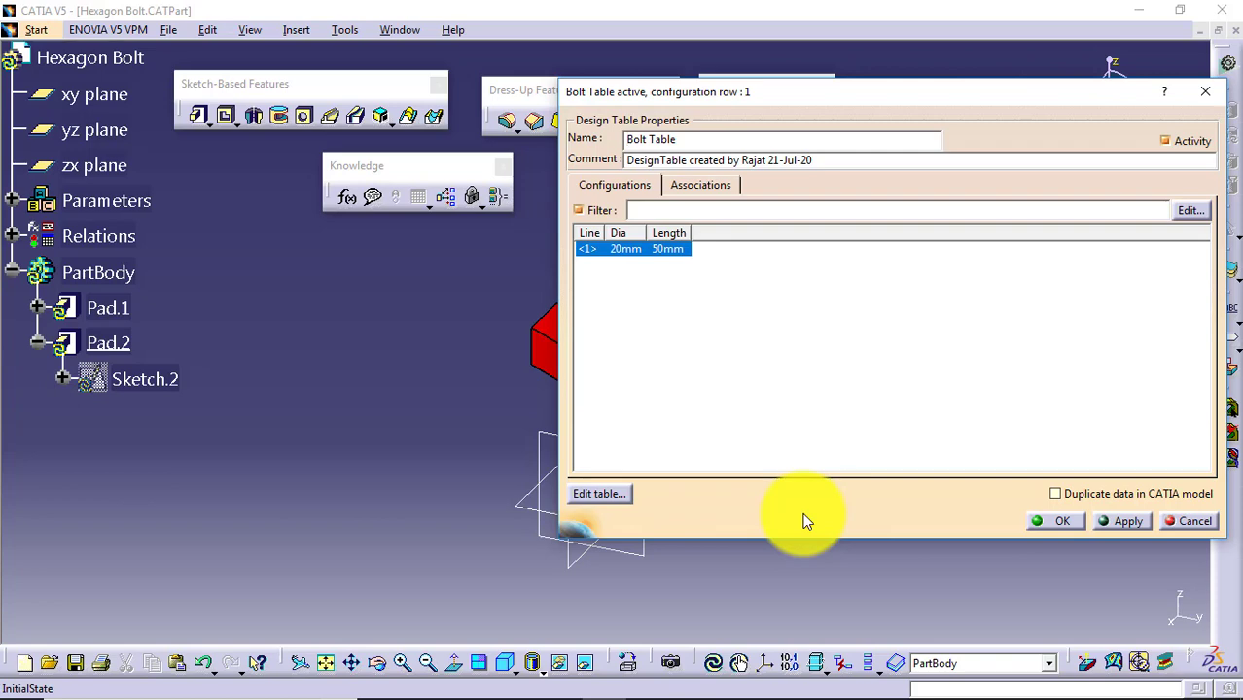
# Step: Move the Bolt Table window over the model area and widen its Line, Dia and Length columns
pyautogui.moveTo(813, 92); pyautogui.dragTo(505, 131)
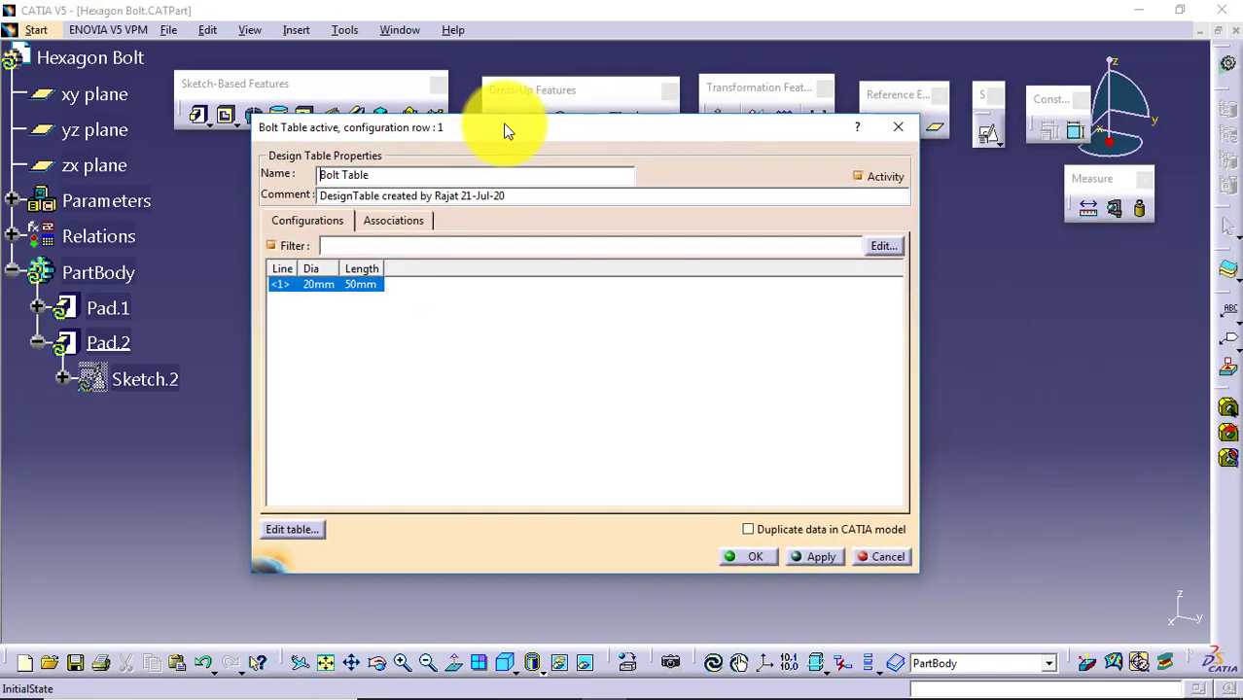
pyautogui.moveTo(384, 269); pyautogui.dragTo(442, 269)
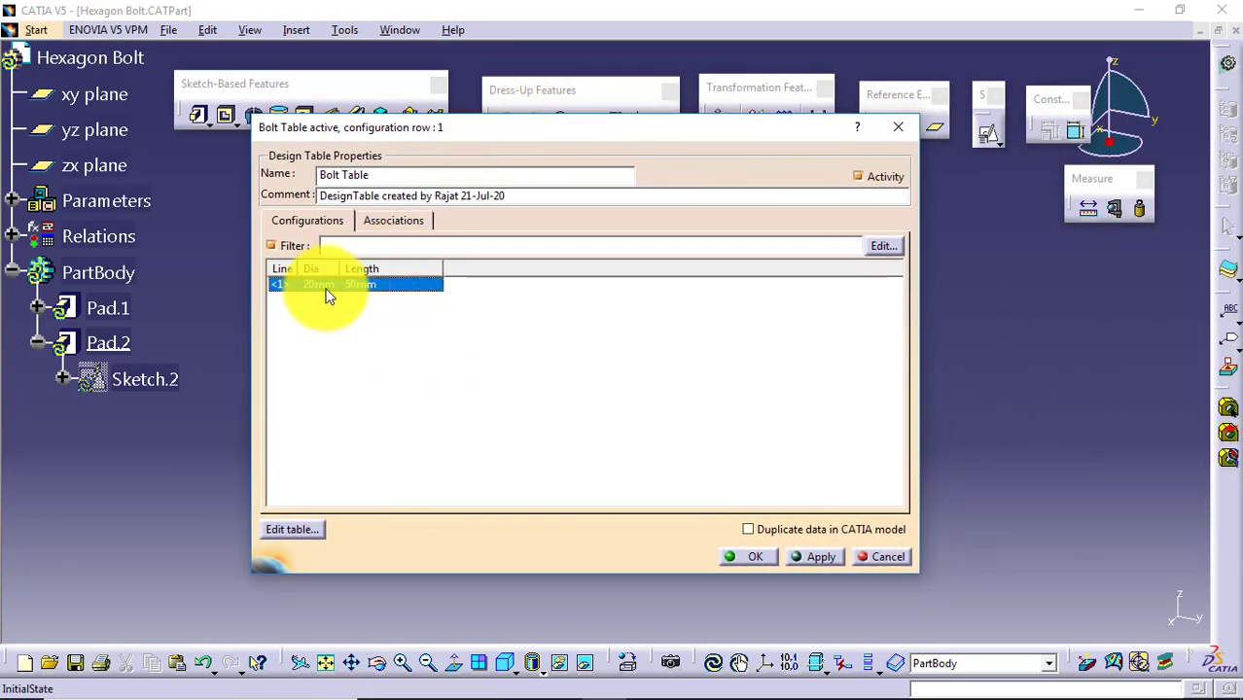
pyautogui.moveTo(343, 266); pyautogui.dragTo(384, 267)
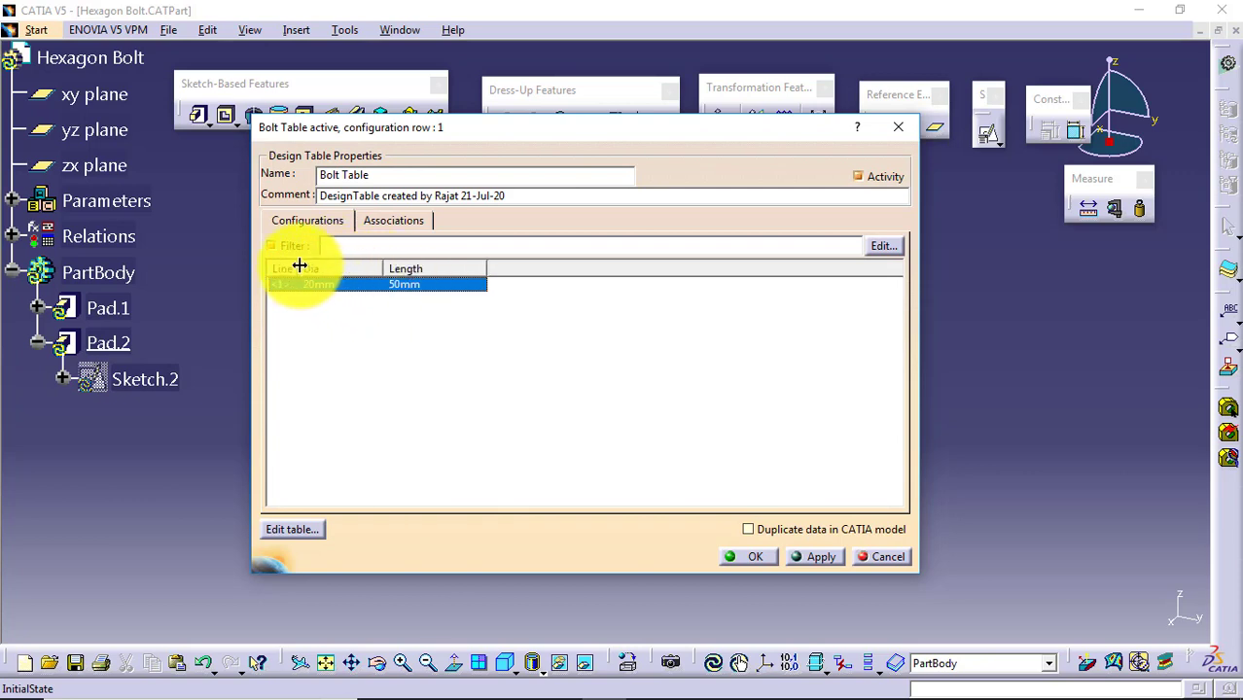
pyautogui.moveTo(300, 266); pyautogui.dragTo(336, 266)
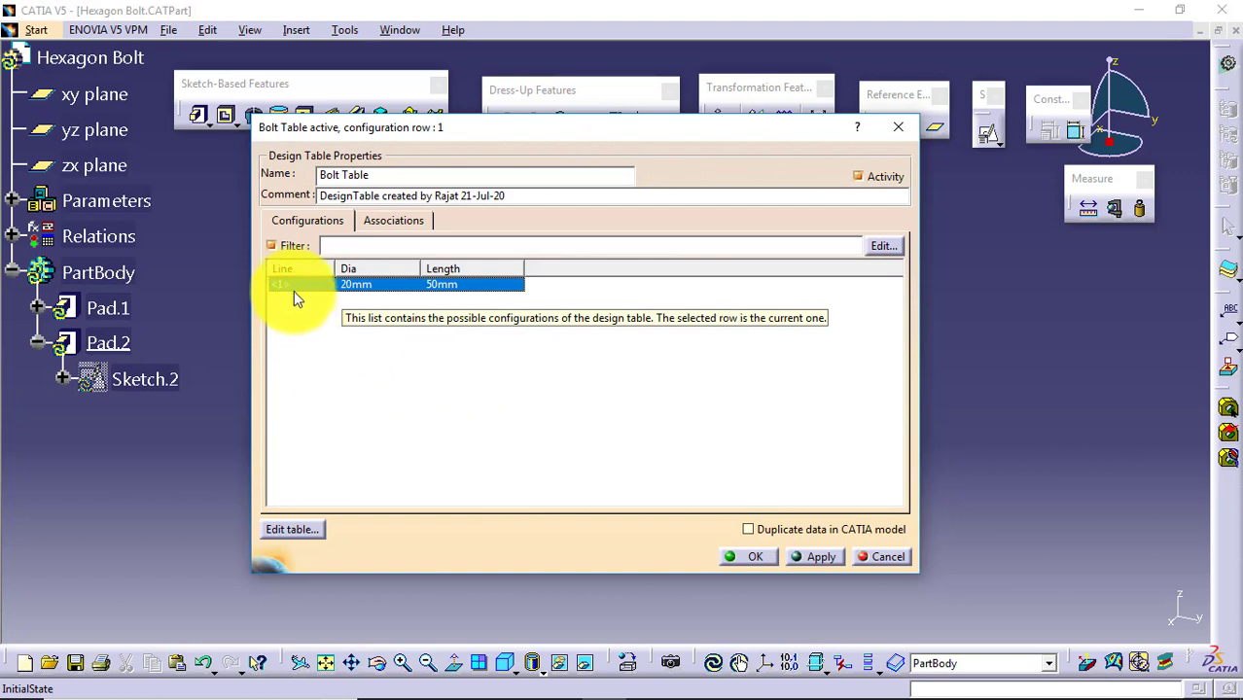
pyautogui.click(390, 399)
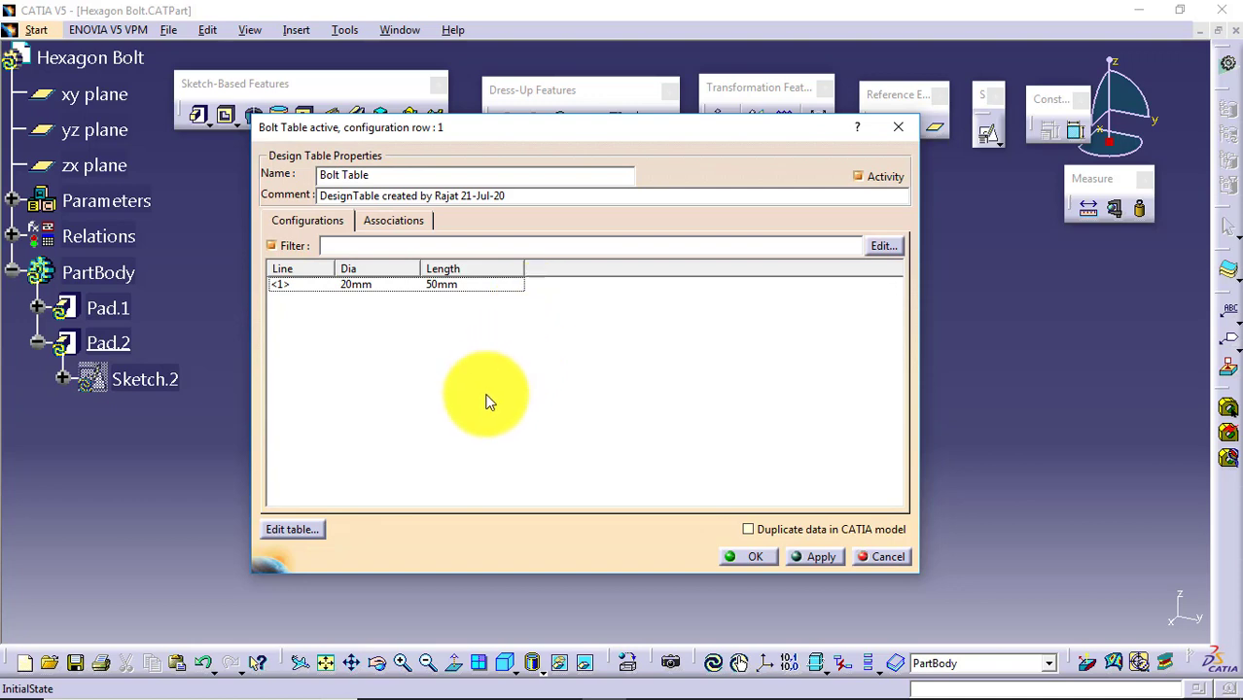
# Step: Open the design table for editing in Excel, dismiss the activation notice, maximize the workbook and widen the Dia and Length columns
pyautogui.click(289, 526)
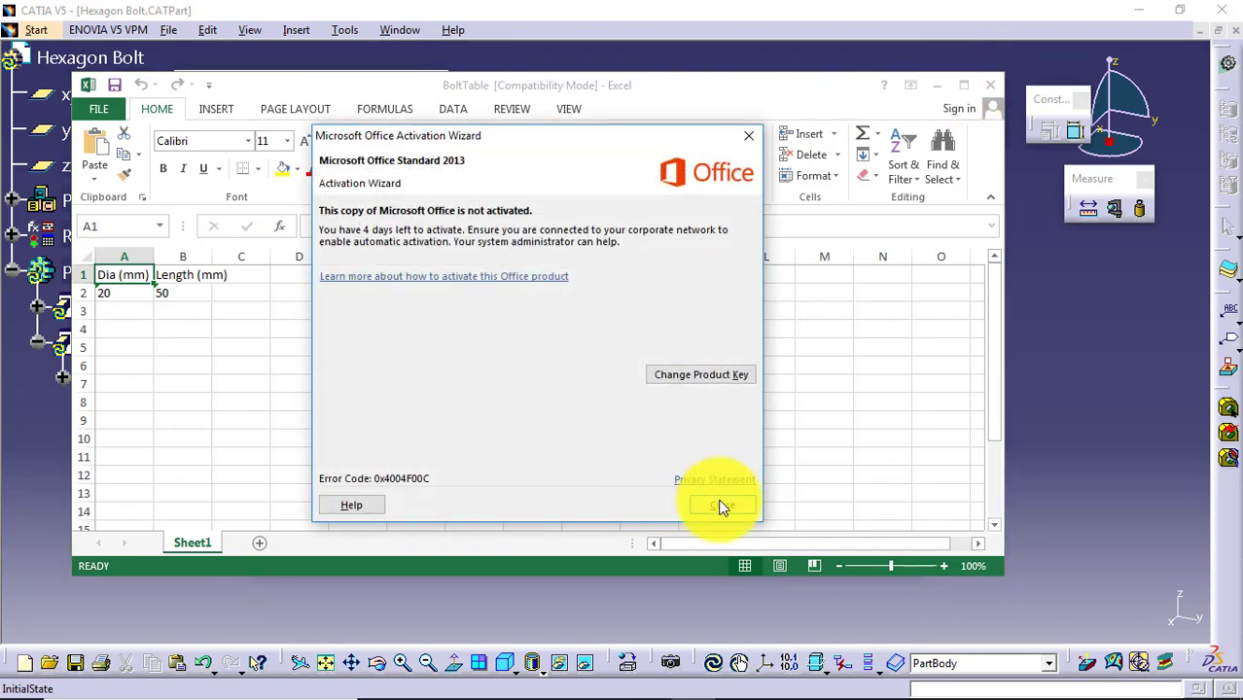
pyautogui.click(720, 505)
pyautogui.click(963, 85)
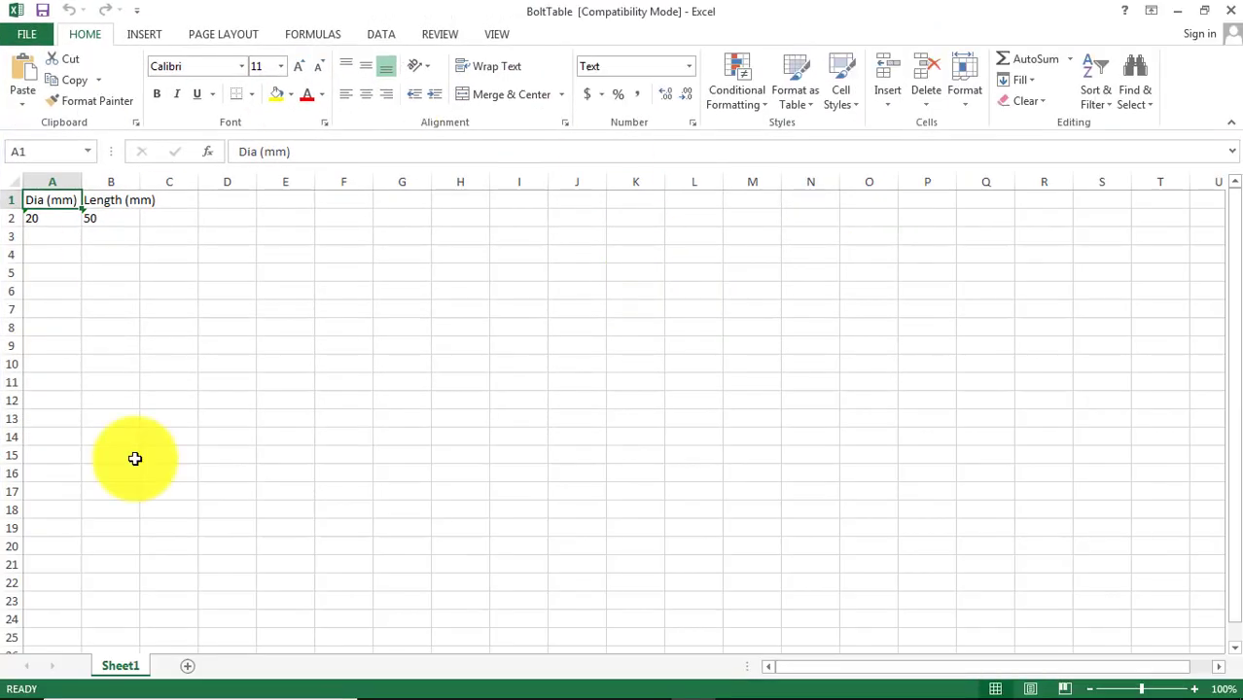
pyautogui.click(518, 437)
pyautogui.moveTo(140, 182); pyautogui.dragTo(199, 183)
pyautogui.moveTo(82, 181); pyautogui.dragTo(137, 179)
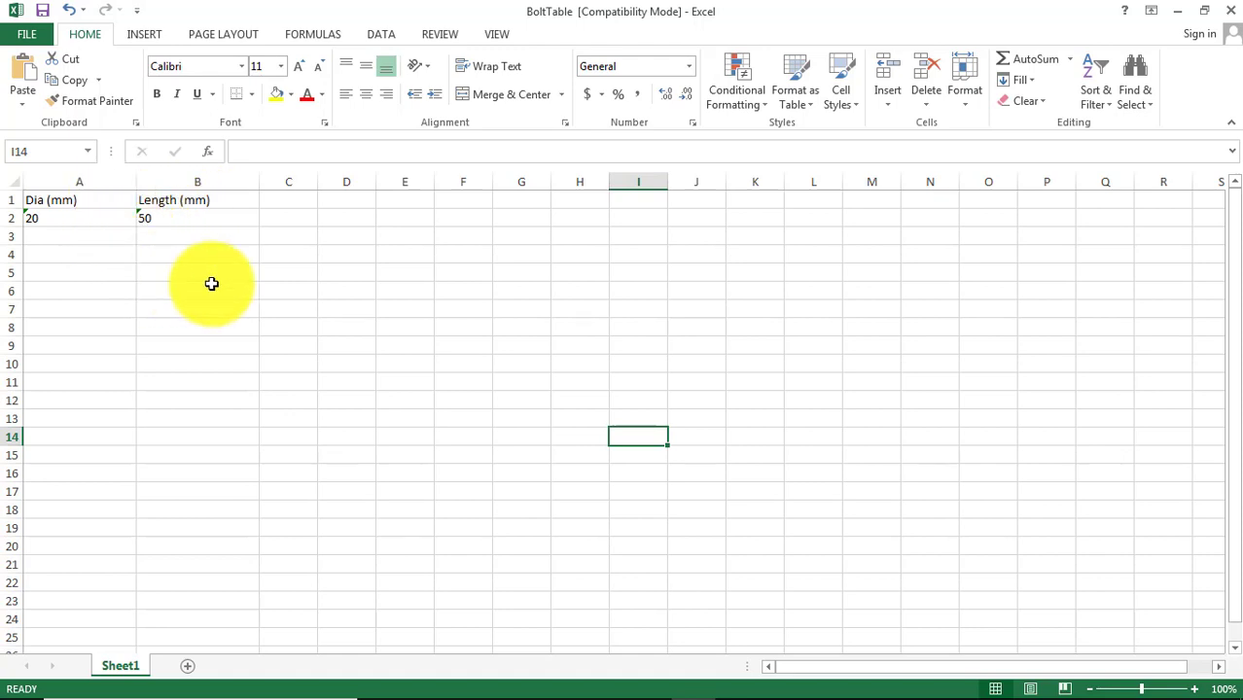
# Step: Insert a wide new column before the Dia column and head it PartNumber
pyautogui.click(116, 182)
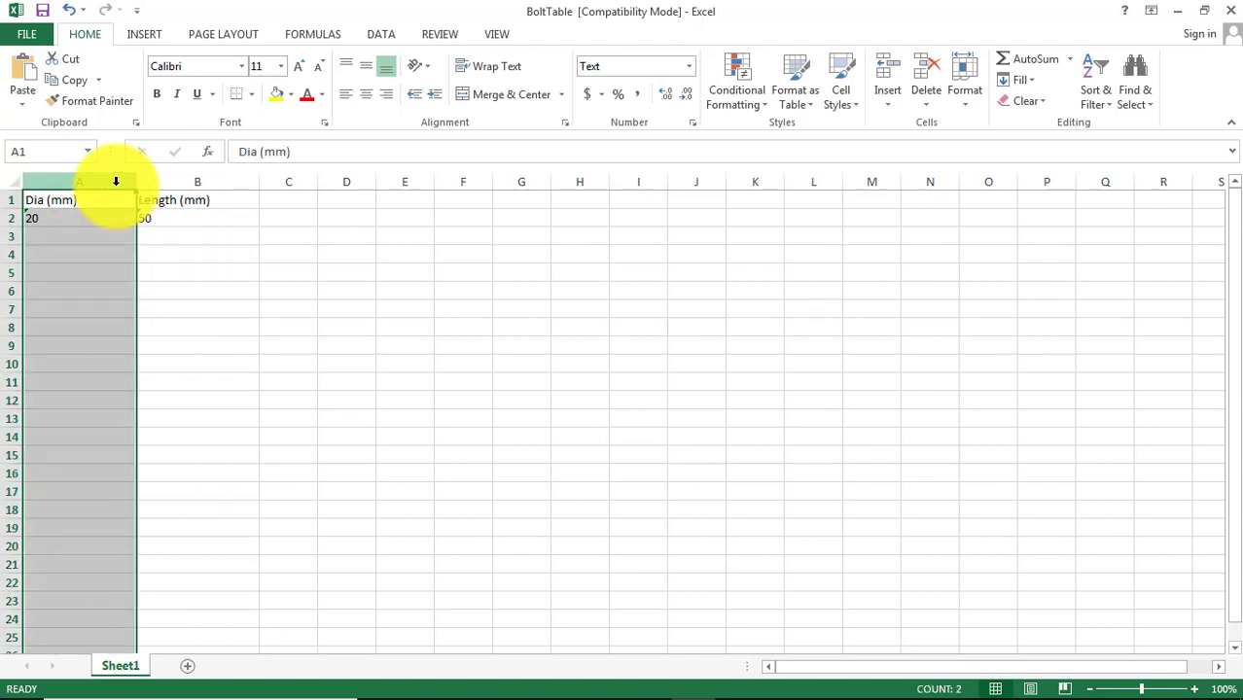
pyautogui.rightClick(116, 181)
pyautogui.click(144, 311)
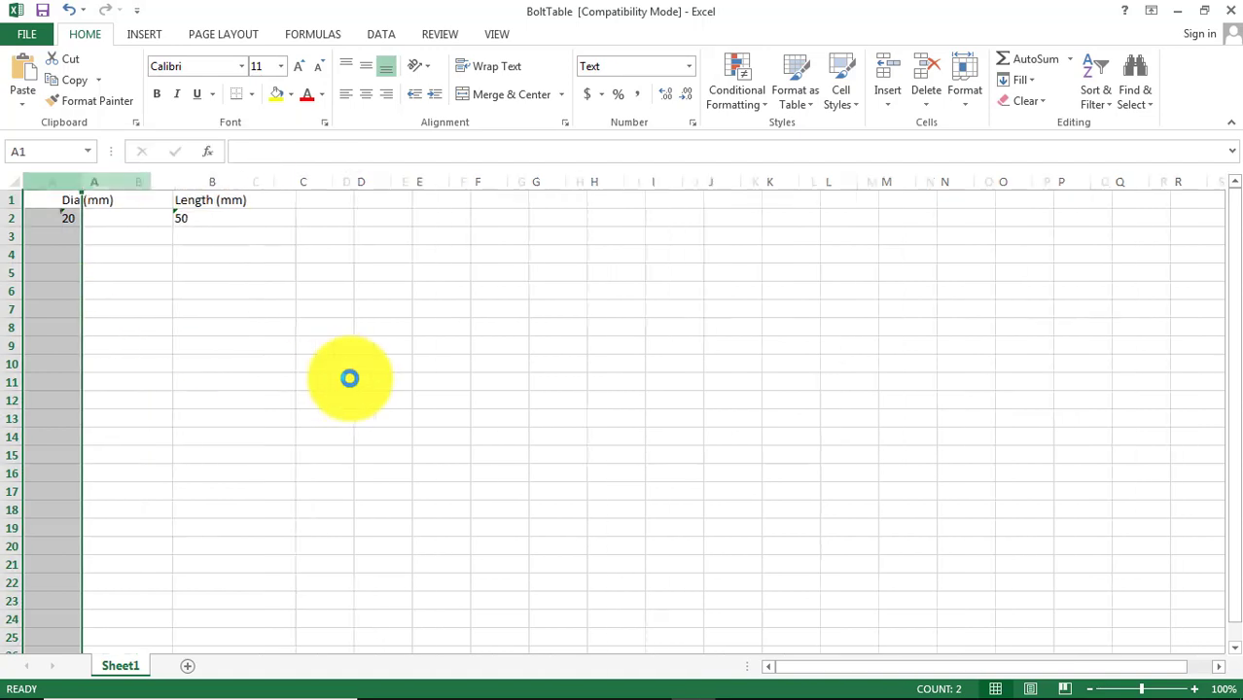
pyautogui.moveTo(84, 181); pyautogui.dragTo(188, 185)
pyautogui.click(95, 199)
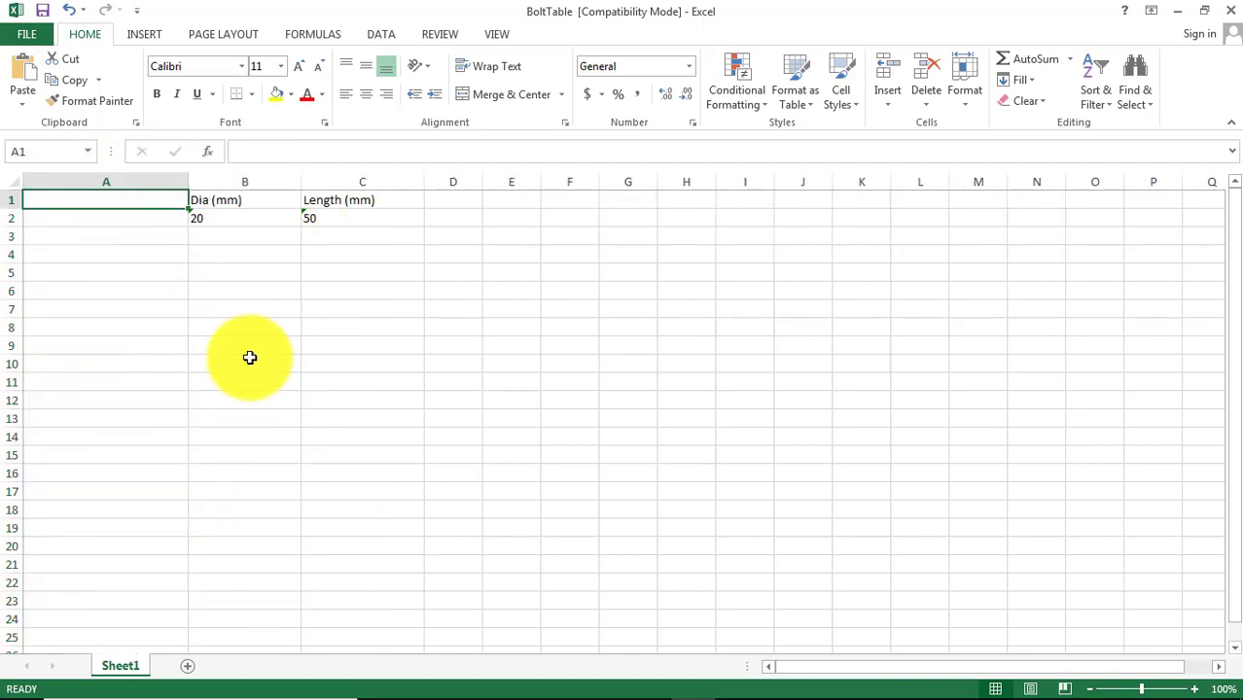
pyautogui.write('Part')
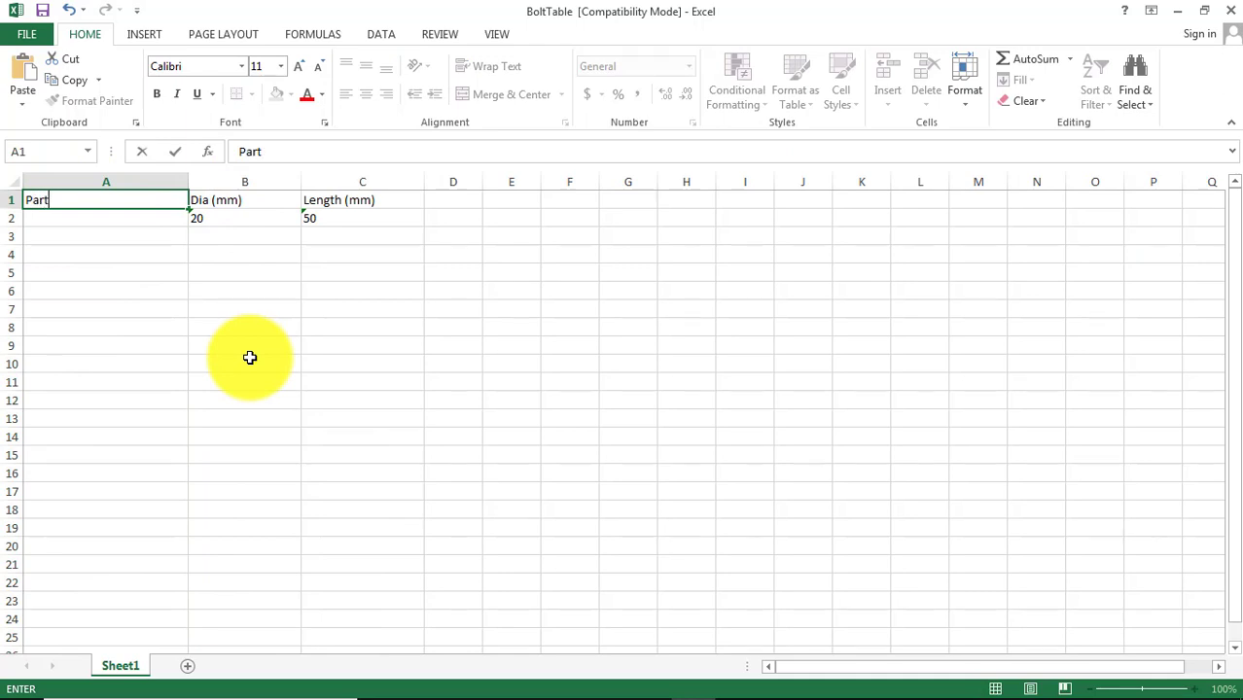
pyautogui.write('Number')
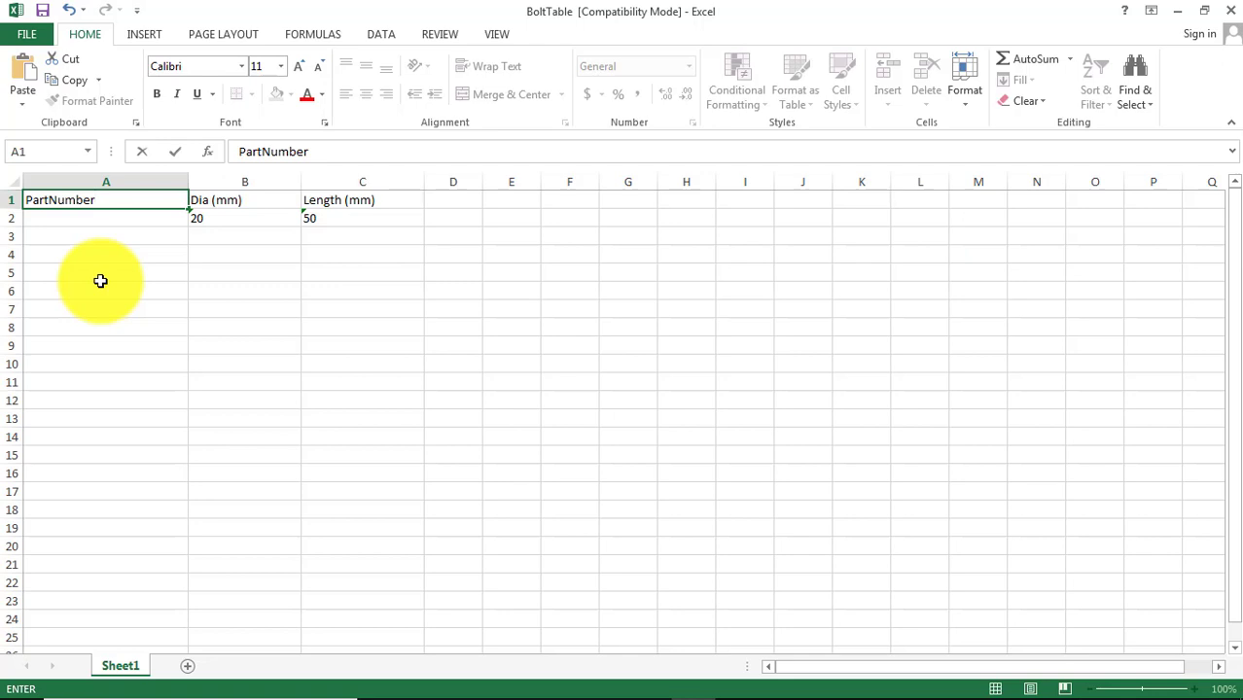
pyautogui.press('Return')
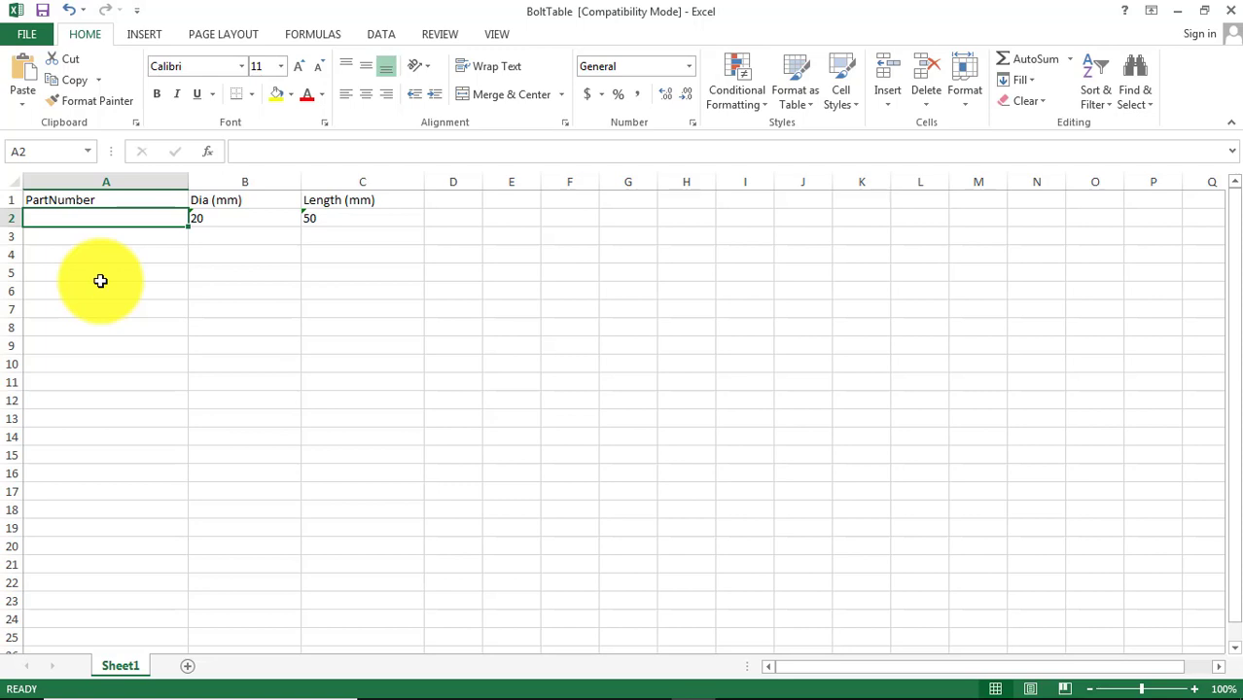
# Step: Fill row 2 with part A, diameter 10 and length 30, consulting the reference table of bolt sizes
pyautogui.write('A')
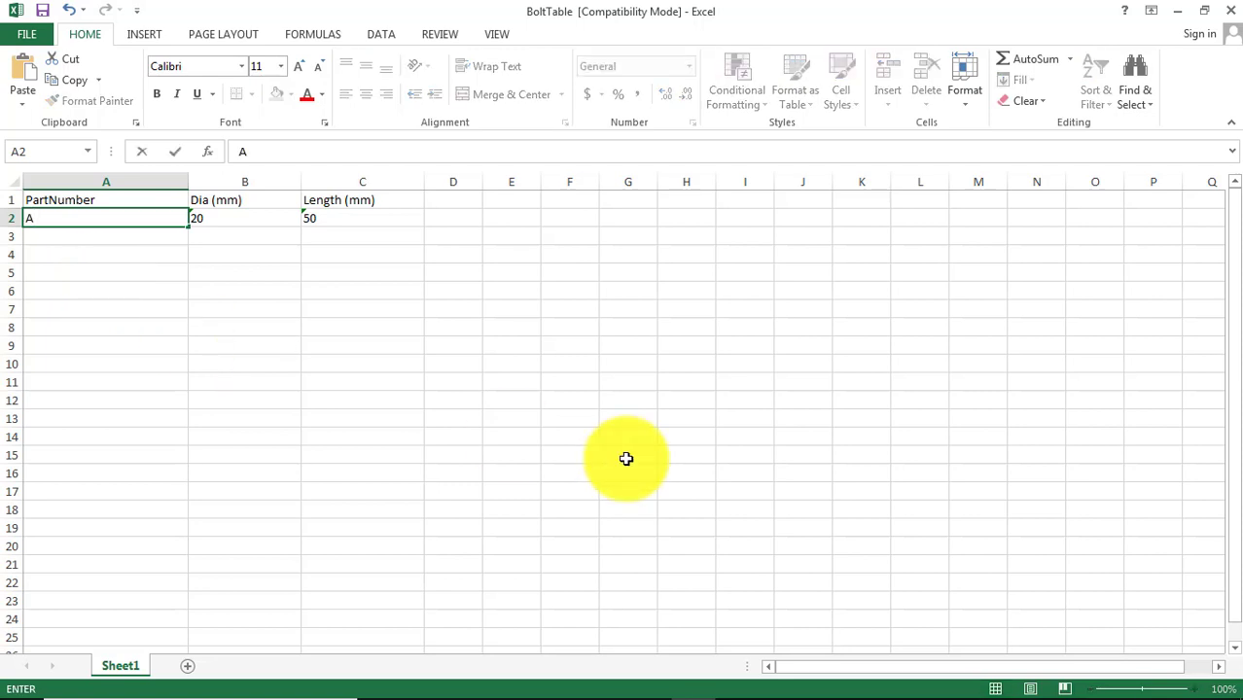
pyautogui.hotkey('alt', 'Tab')
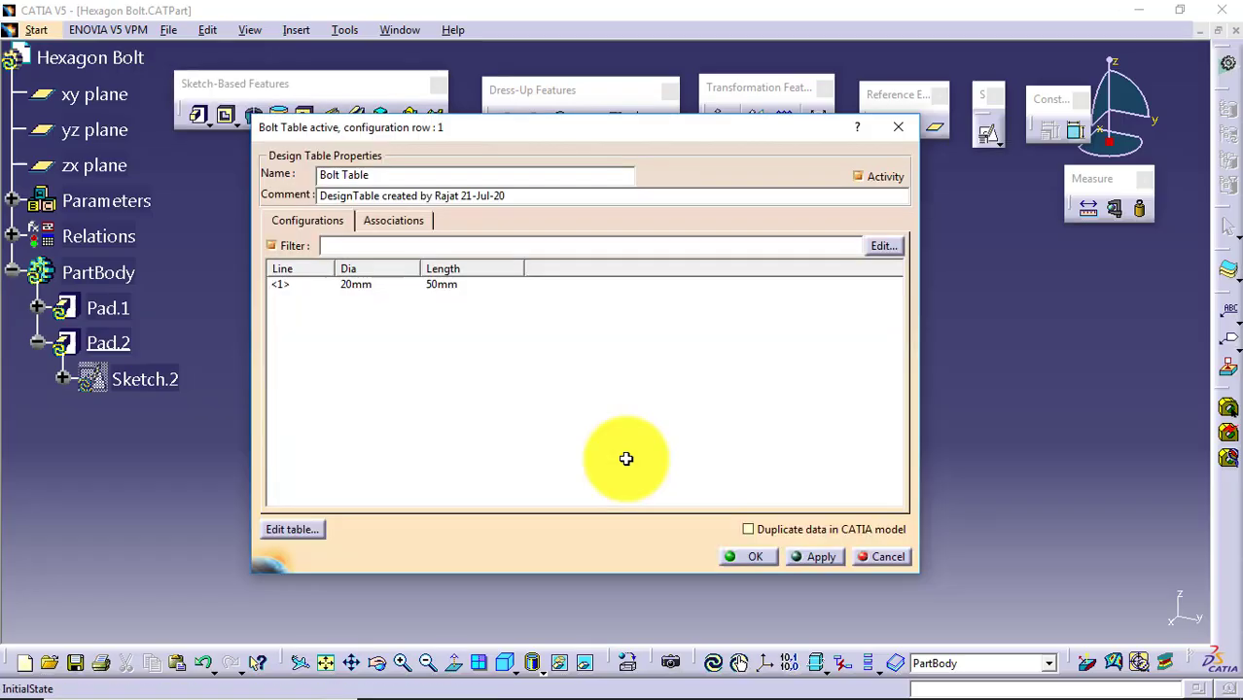
pyautogui.hotkey('alt', 'Tab')
pyautogui.hotkey('alt', 'Tab')
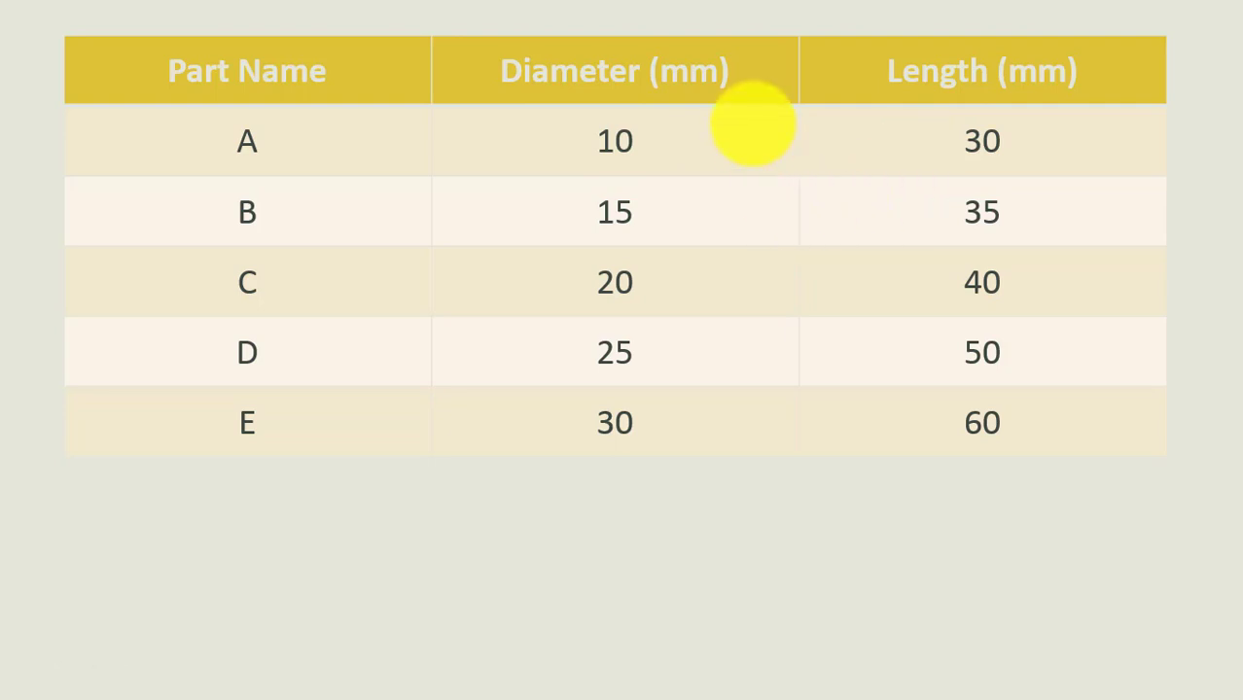
pyautogui.hotkey('alt', 'Tab')
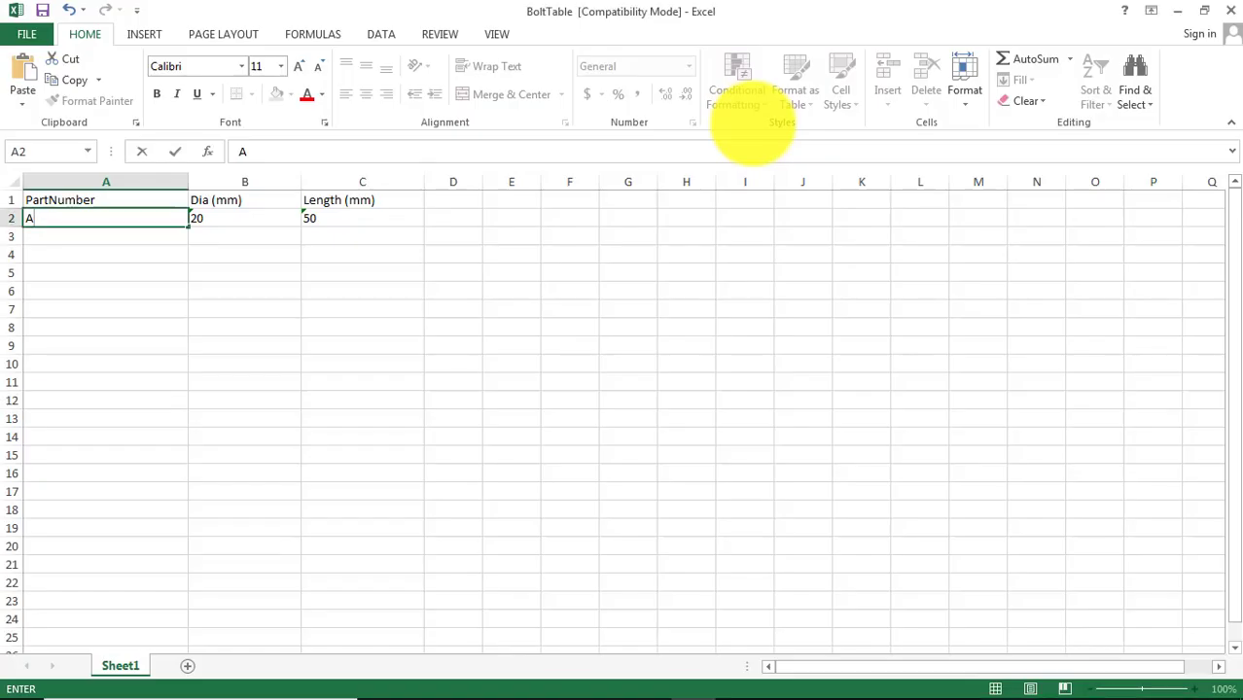
pyautogui.click(258, 216)
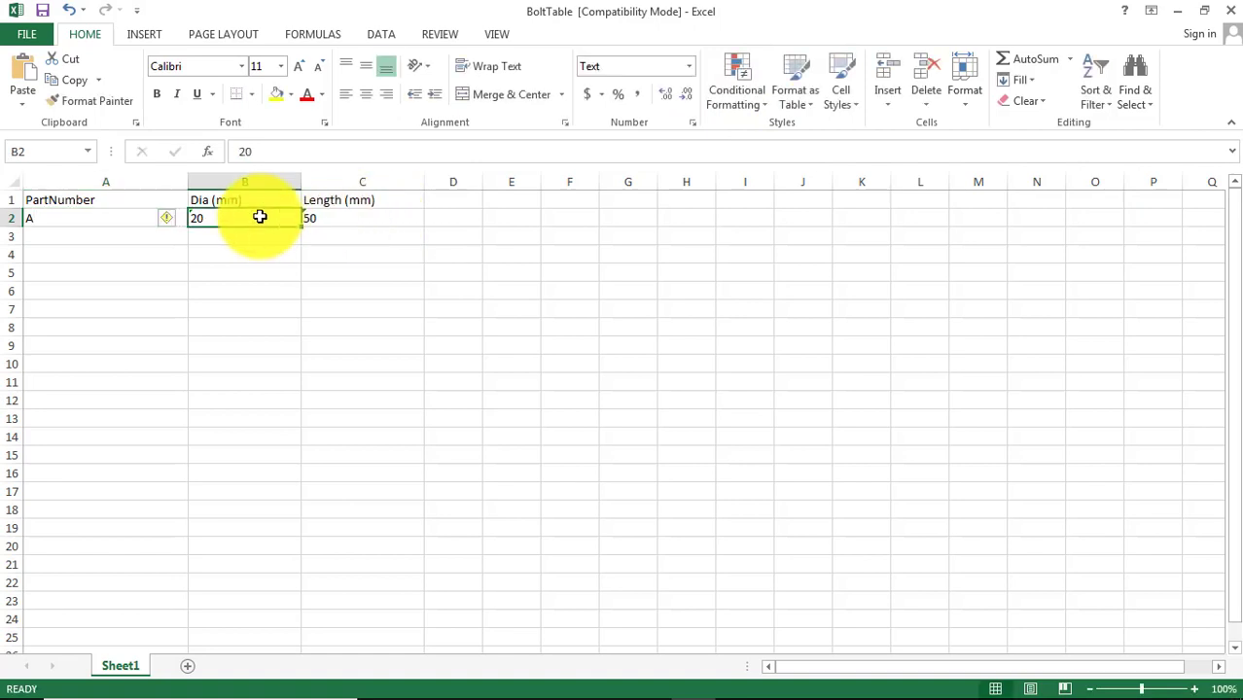
pyautogui.write('10')
pyautogui.press('Tab')
pyautogui.write('30')
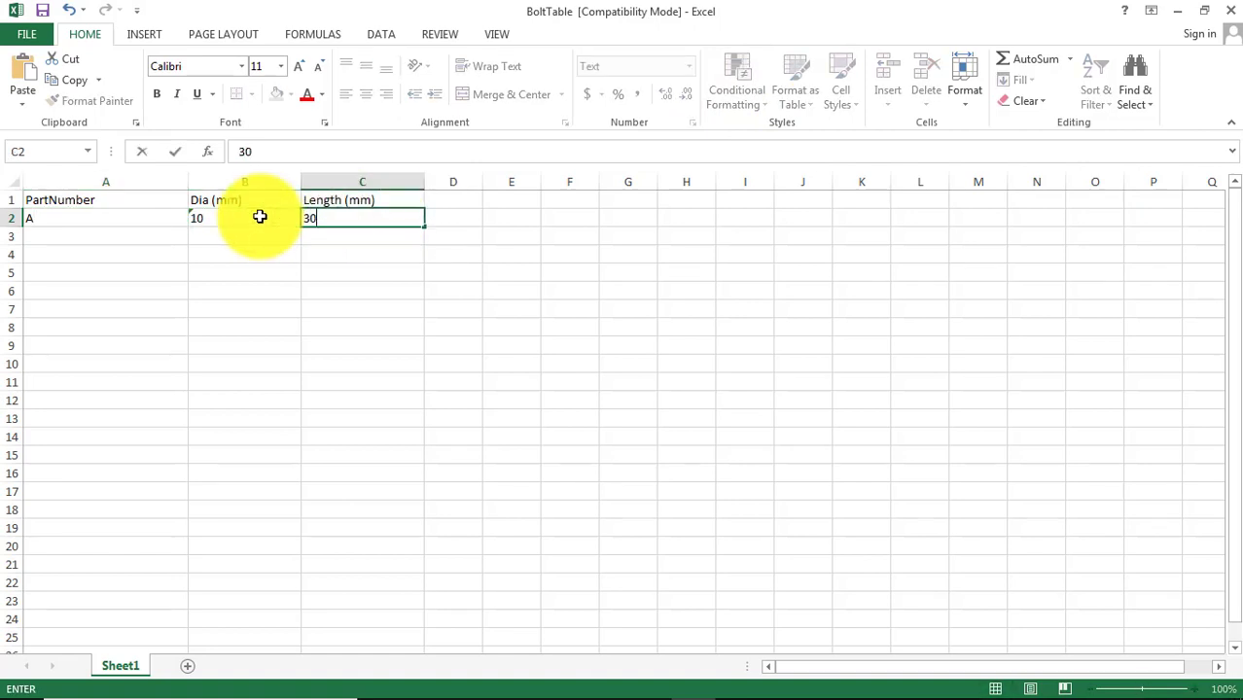
# Step: Enter part numbers B, C, D and E in cells A3 to A6
pyautogui.click(135, 238)
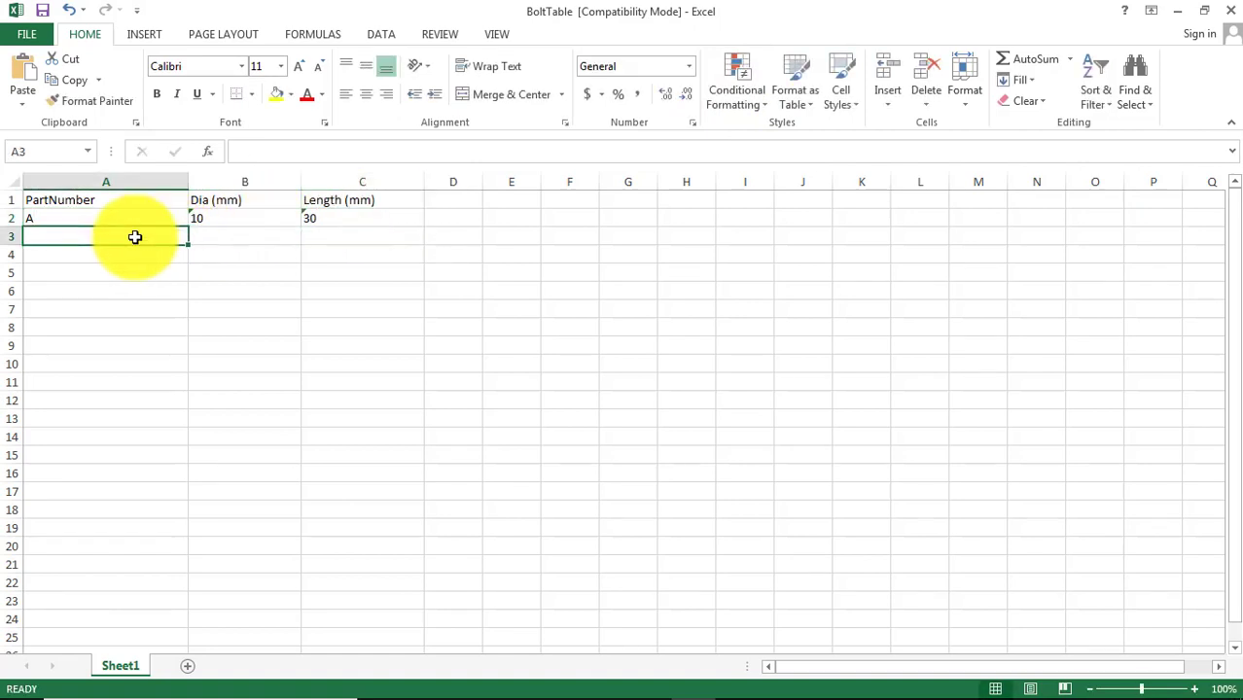
pyautogui.write('B')
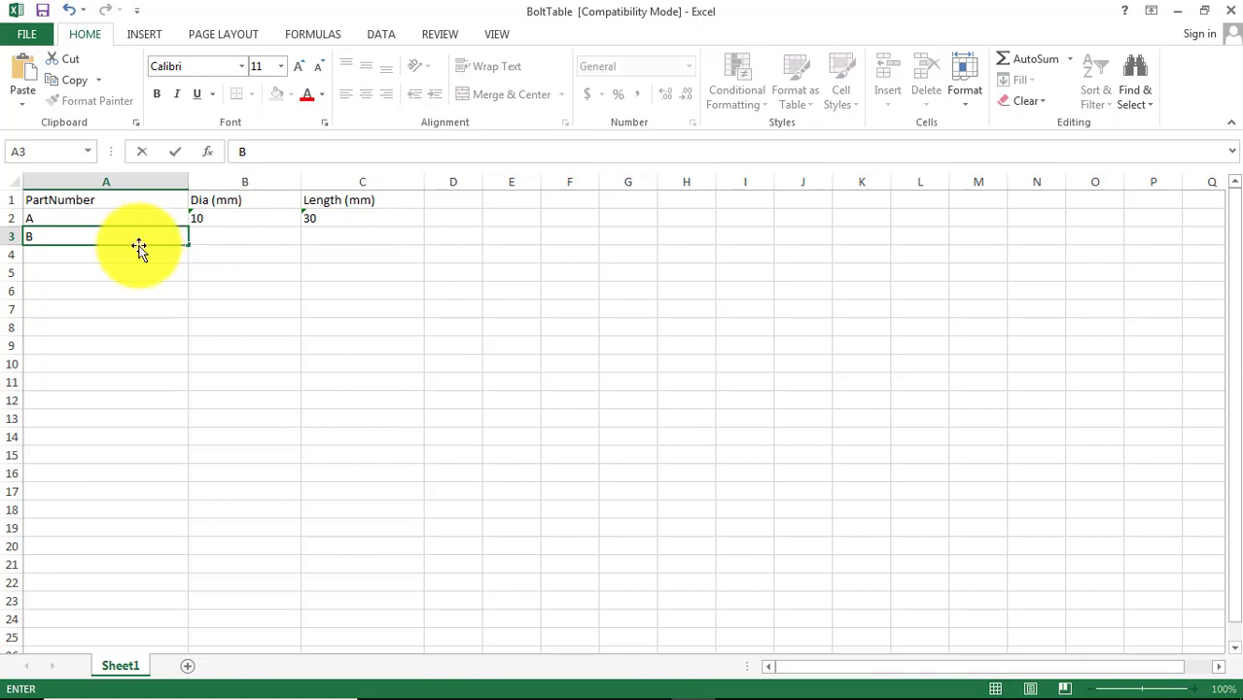
pyautogui.press('Return')
pyautogui.write('C')
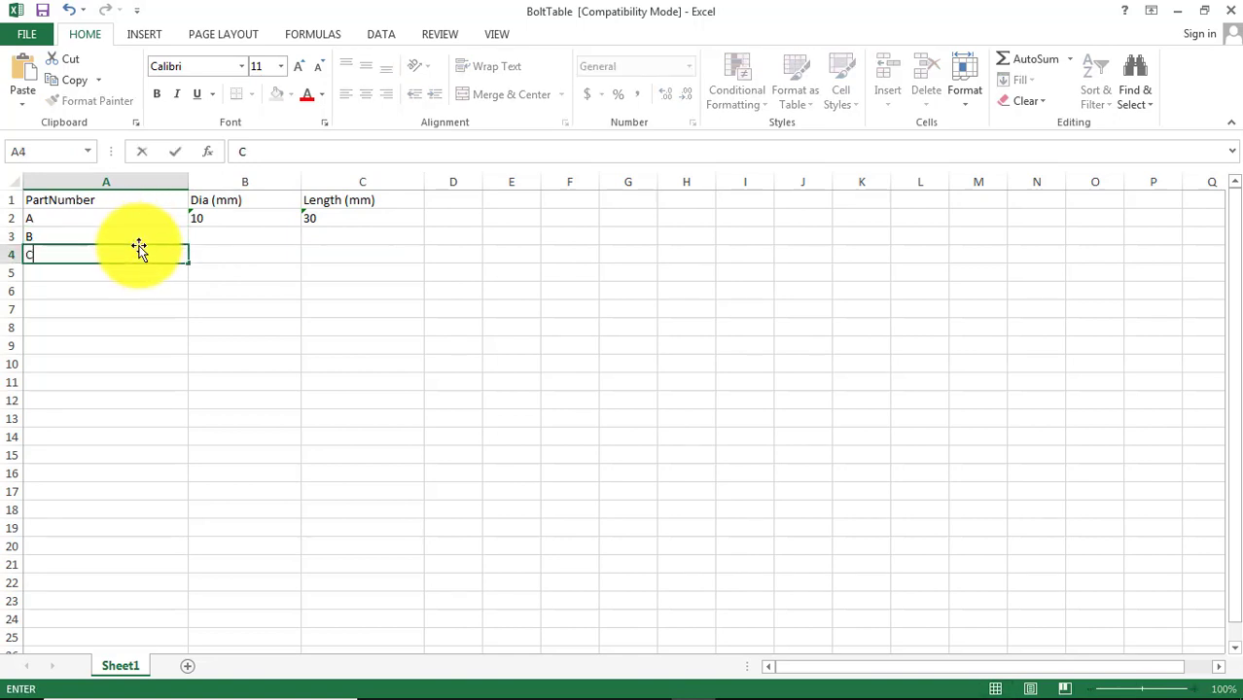
pyautogui.press('Return')
pyautogui.write('D')
pyautogui.press('Return')
pyautogui.write('E')
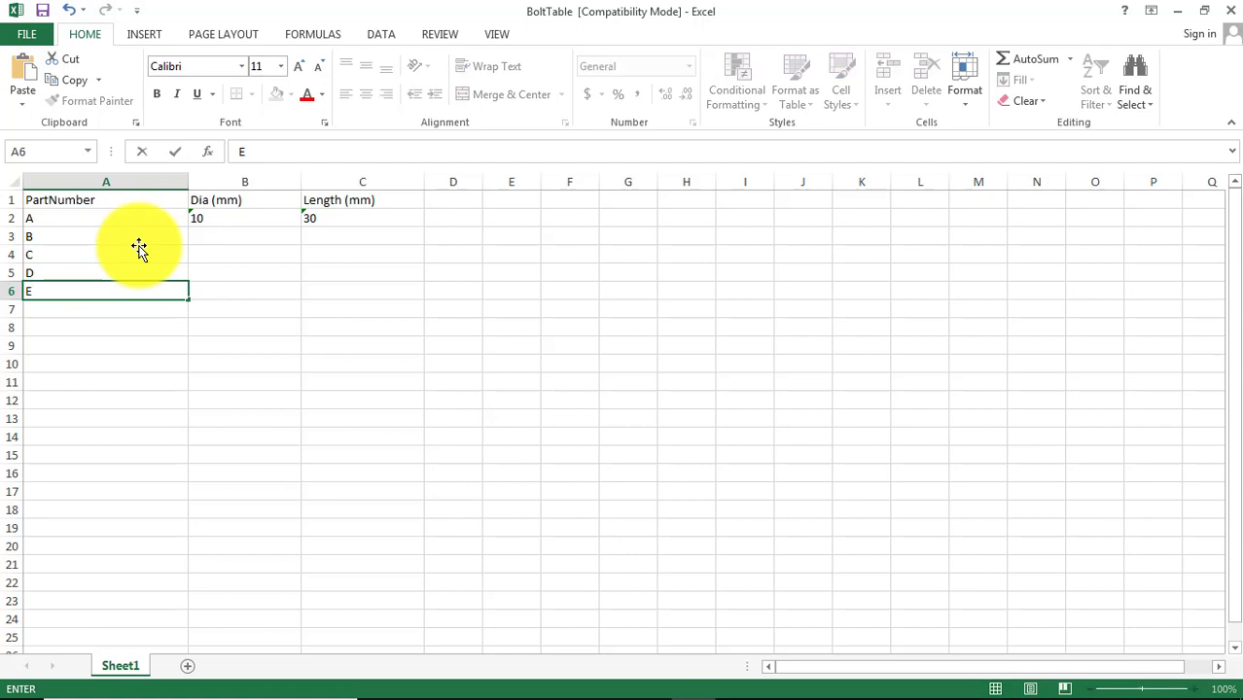
# Step: Check the reference table of bolt sizes and enter diameter 15 and length 25 for part B
pyautogui.click(240, 239)
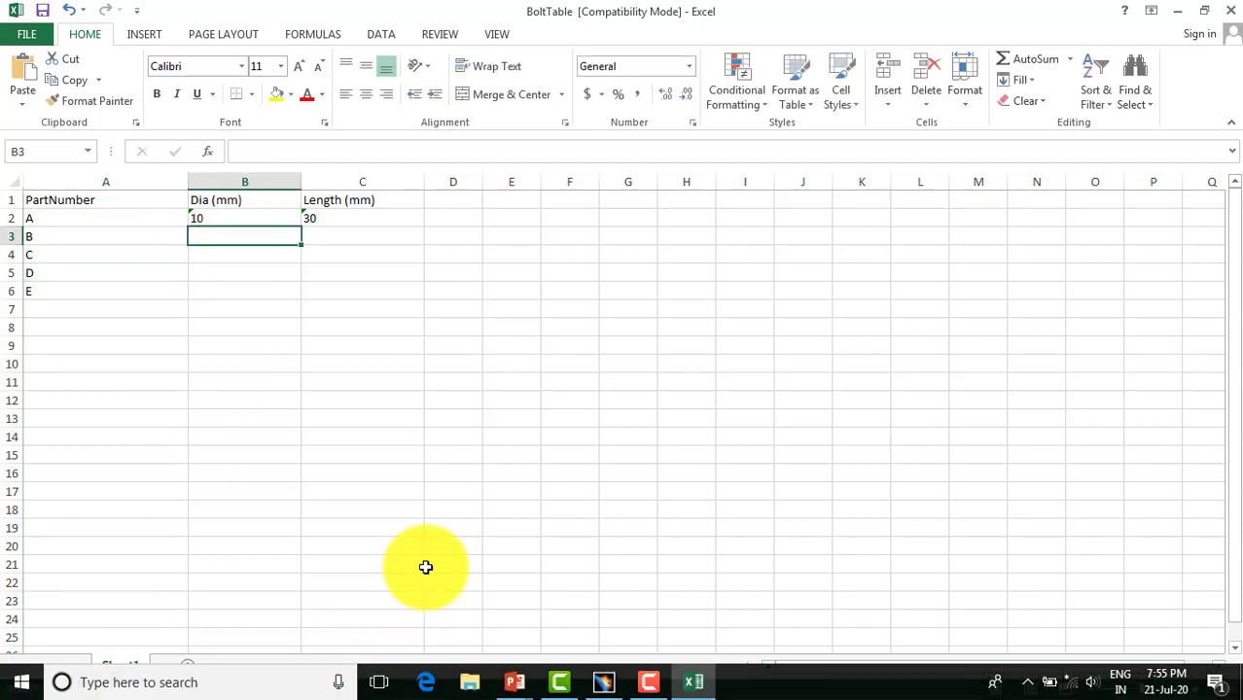
pyautogui.hotkey('alt', 'Tab')
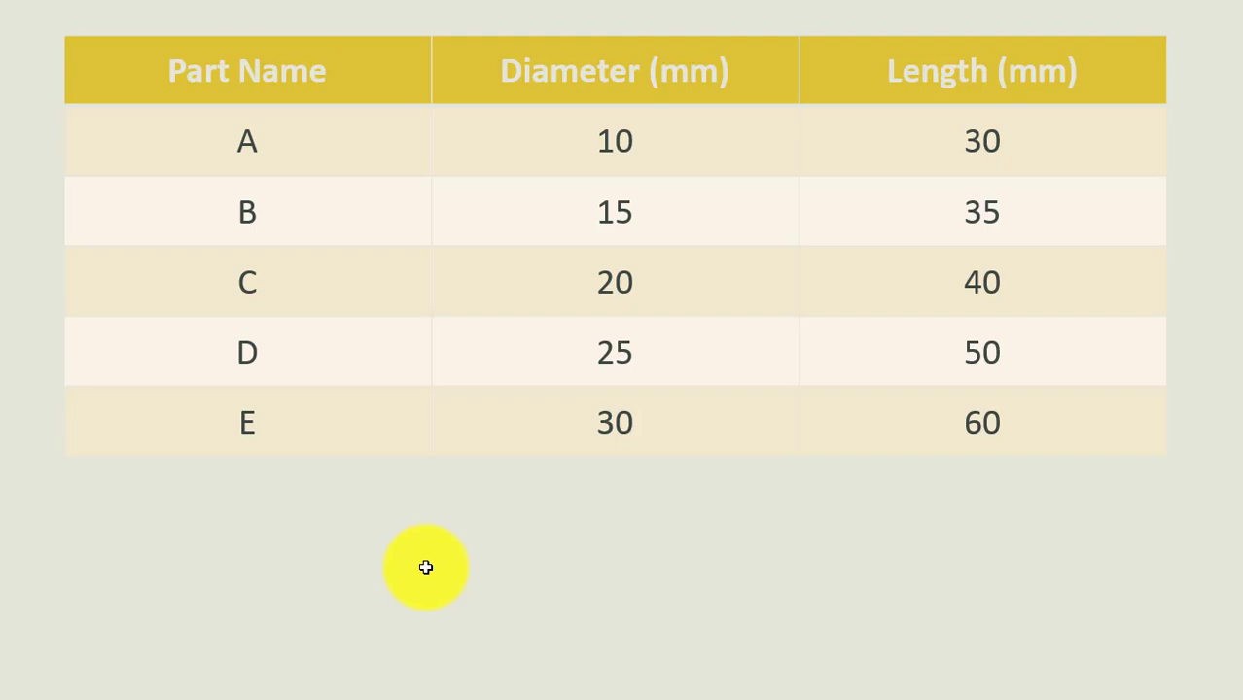
pyautogui.hotkey('alt', 'Tab')
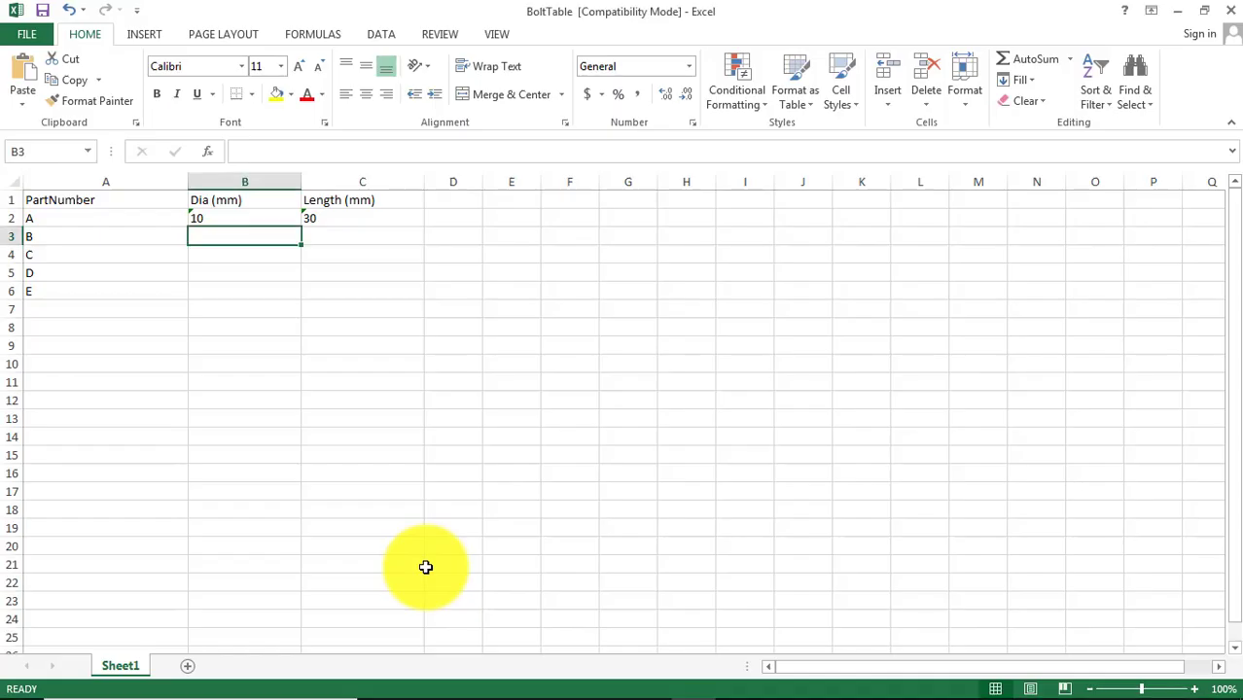
pyautogui.write('15')
pyautogui.press('Tab')
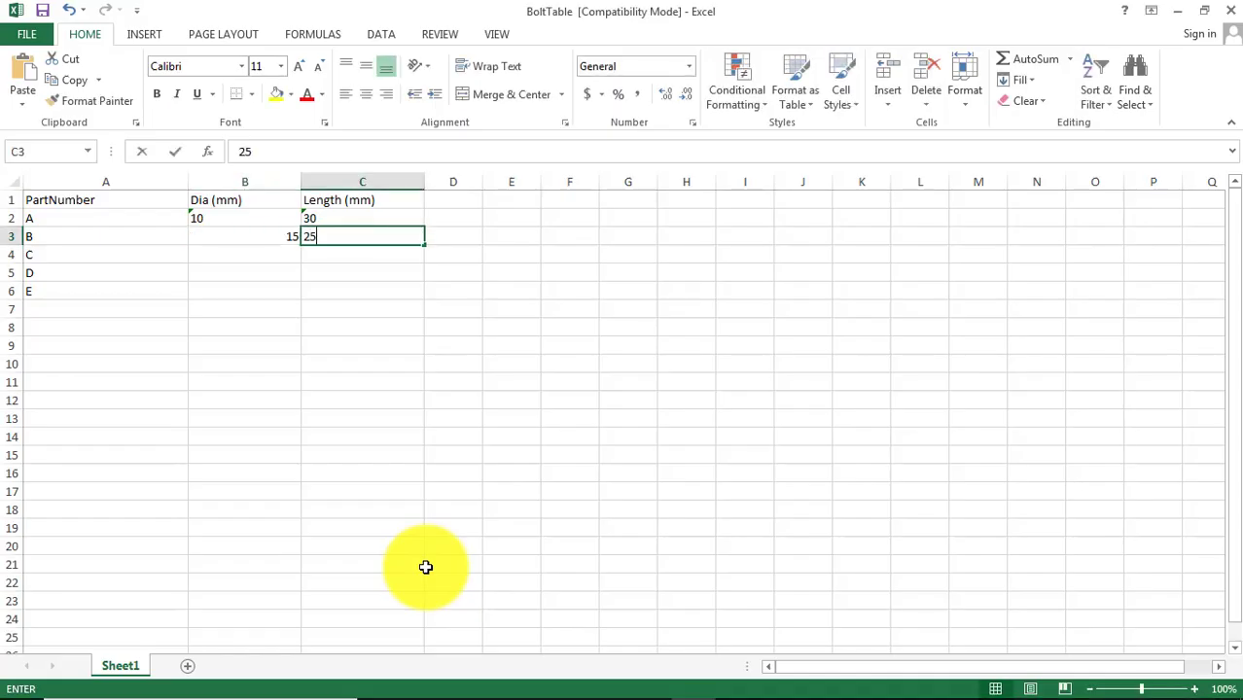
pyautogui.write('25')
pyautogui.press('Down')
# Step: Enter diameter 20 and length 40 for part C in the bolt table
pyautogui.press('Left')
pyautogui.write('20')
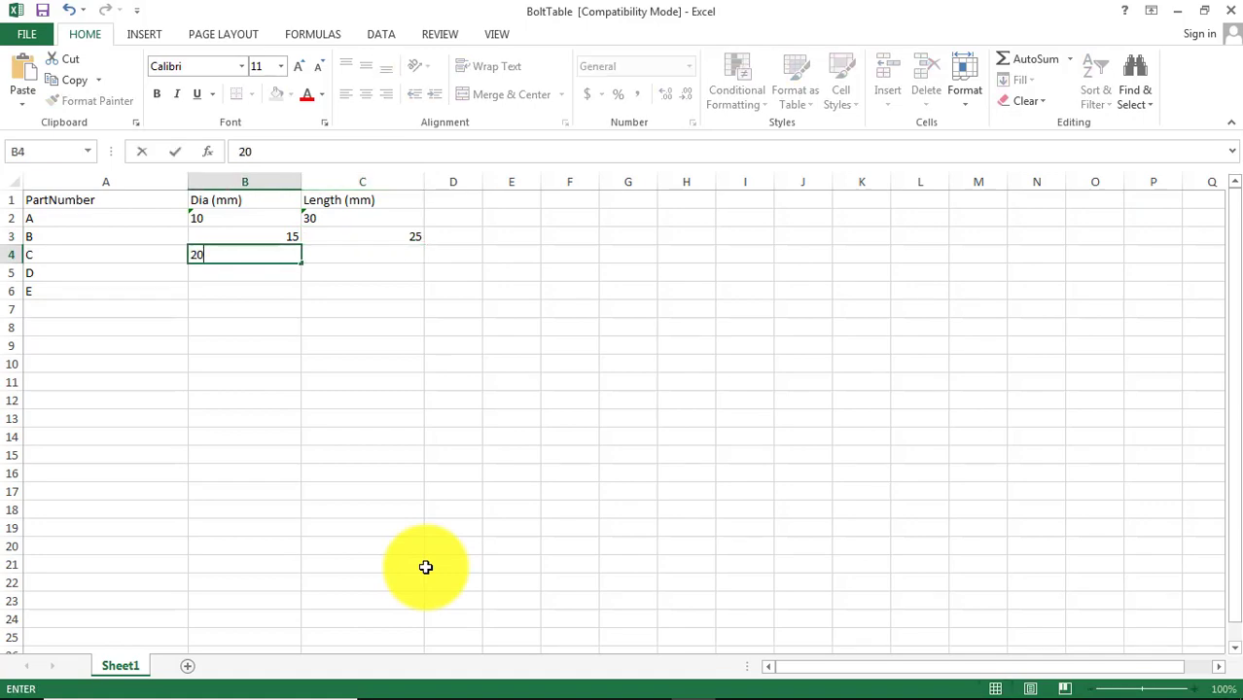
pyautogui.press('Tab')
pyautogui.write('40')
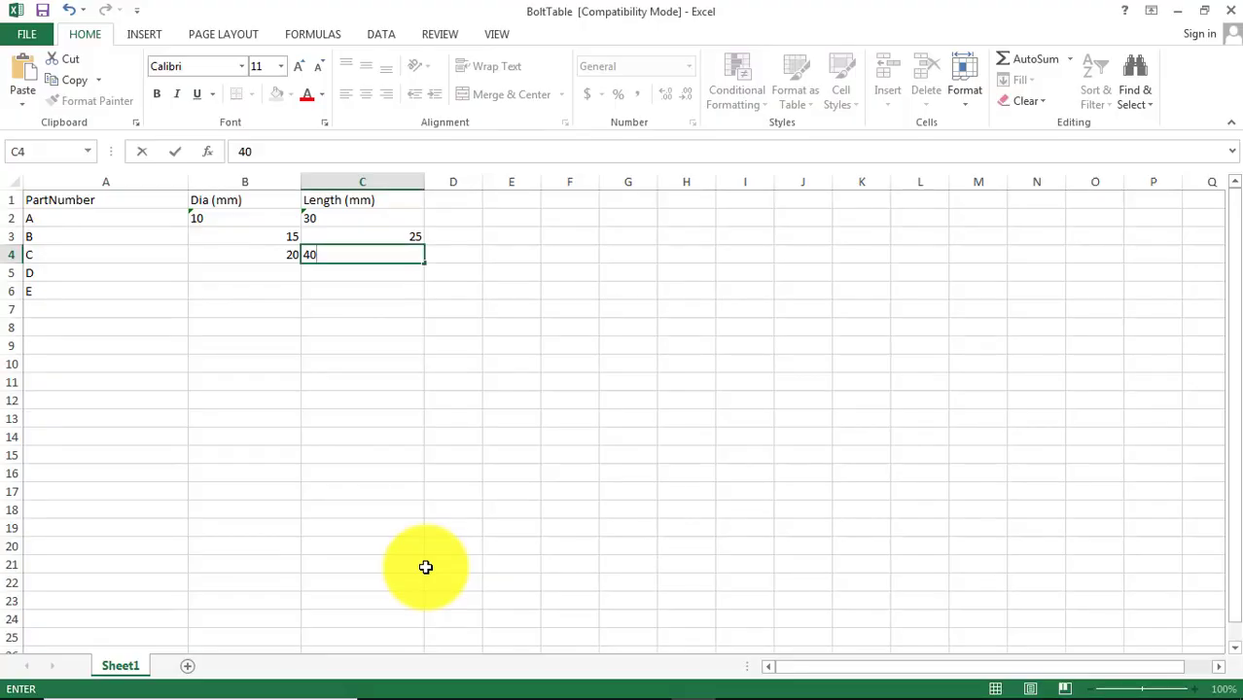
pyautogui.press('Return')
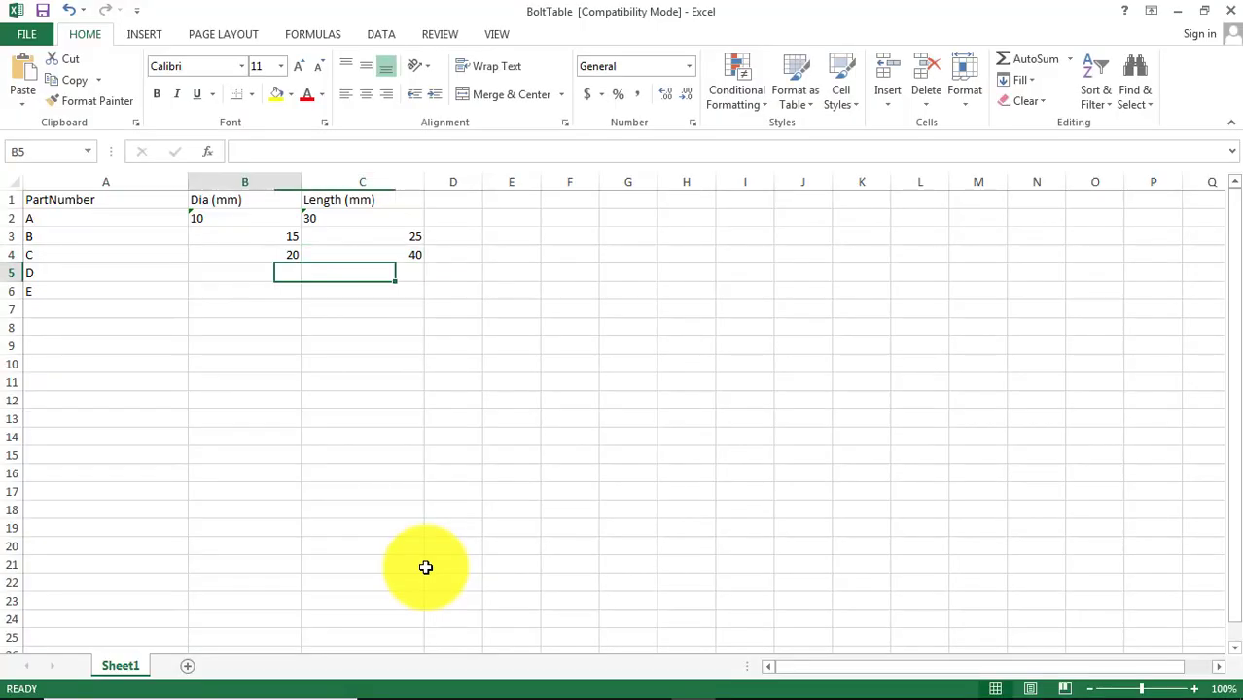
# Step: Enter diameter 25 and length 50 for part D, and diameter 30 and length 60 for part E
pyautogui.write('25')
pyautogui.press('Tab')
pyautogui.write('50')
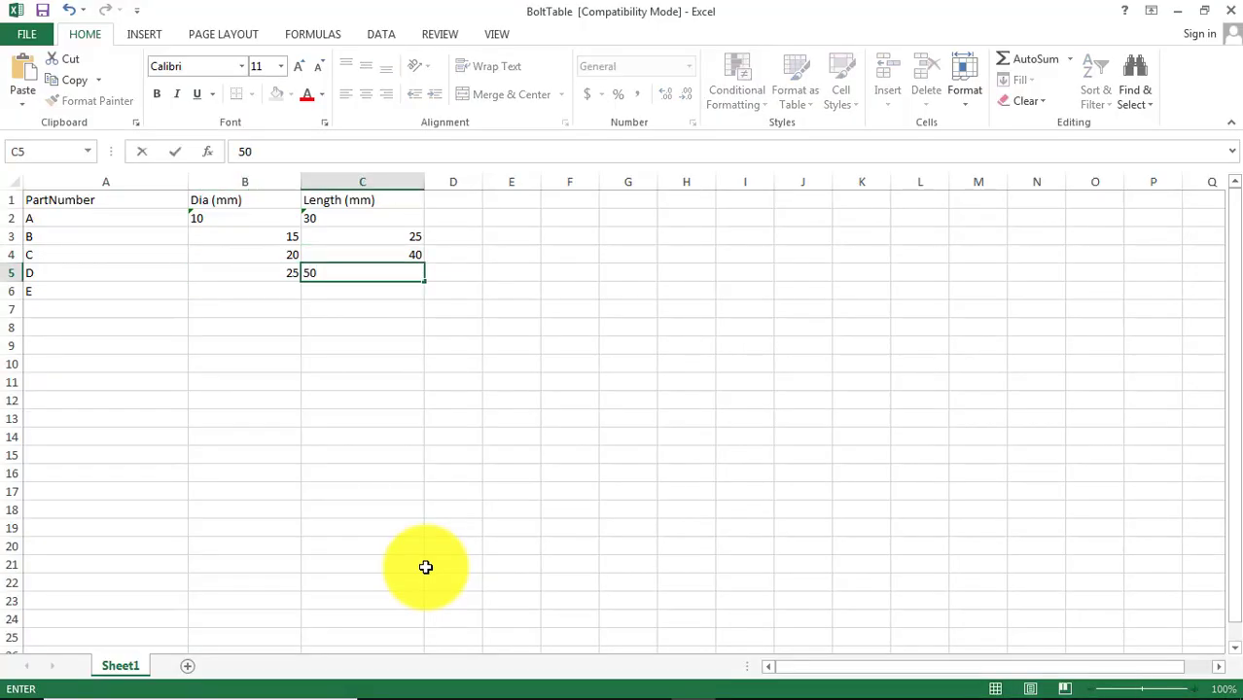
pyautogui.press('Return')
pyautogui.write('30')
pyautogui.press('Tab')
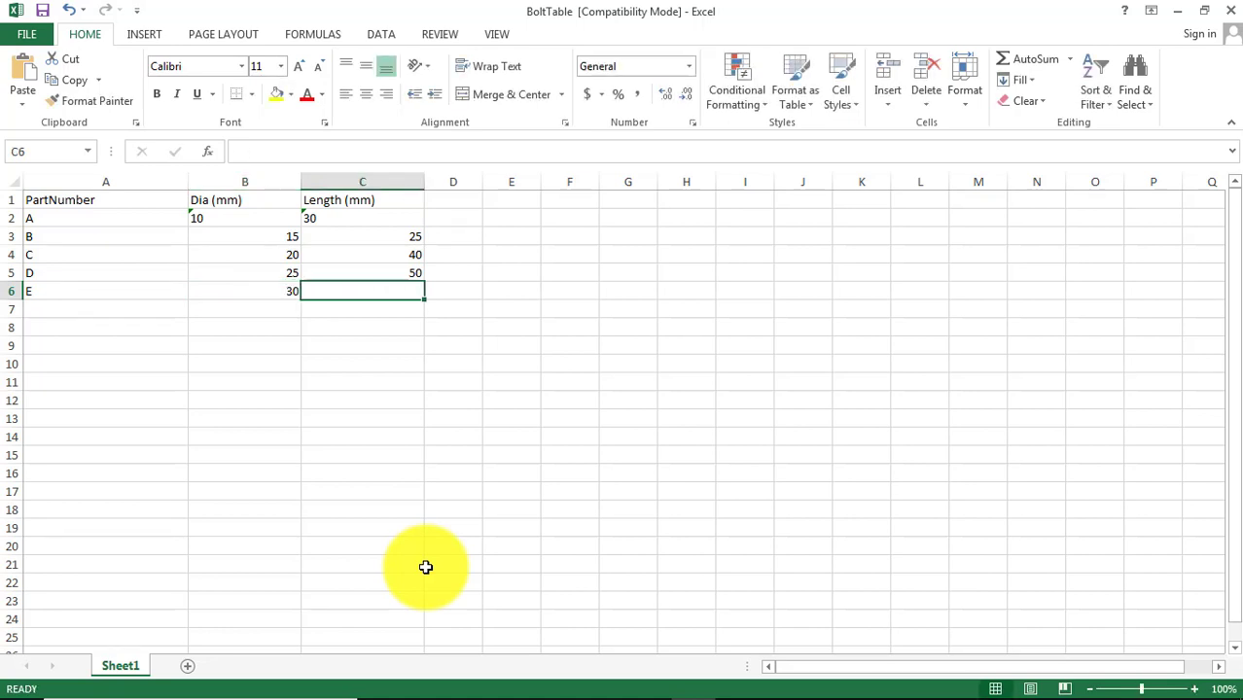
pyautogui.write('60')
pyautogui.press('Return')
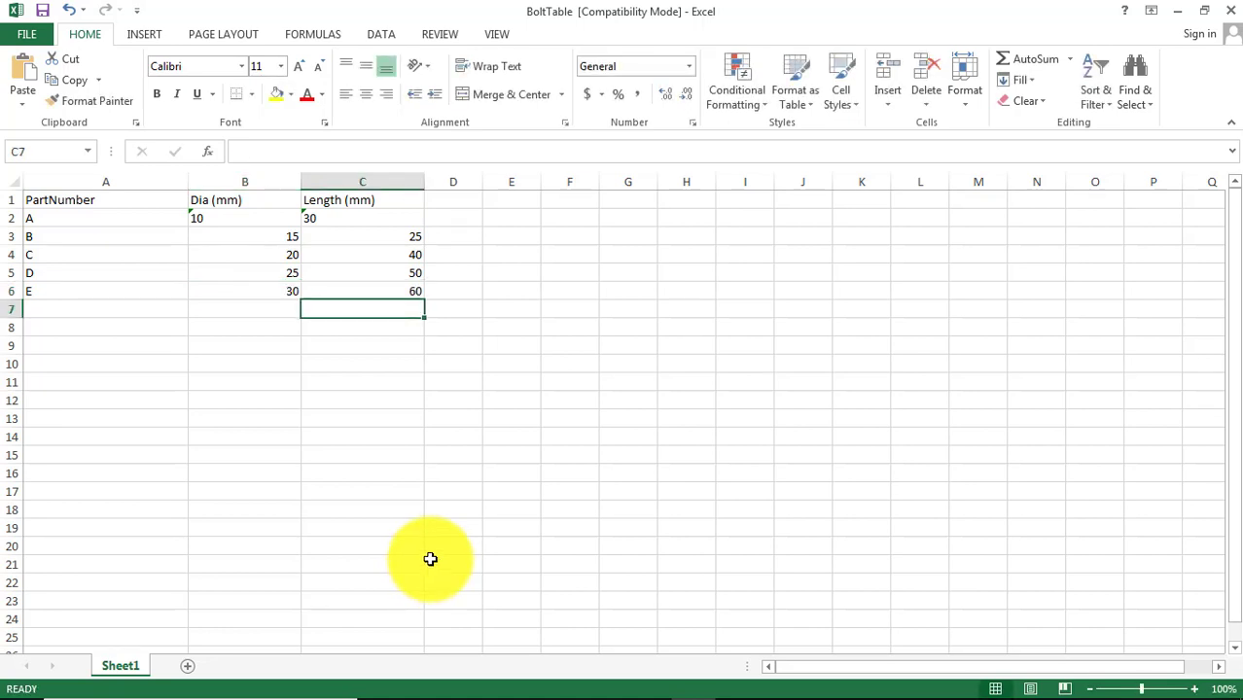
pyautogui.click(533, 461)
pyautogui.moveTo(83, 213); pyautogui.dragTo(84, 282)
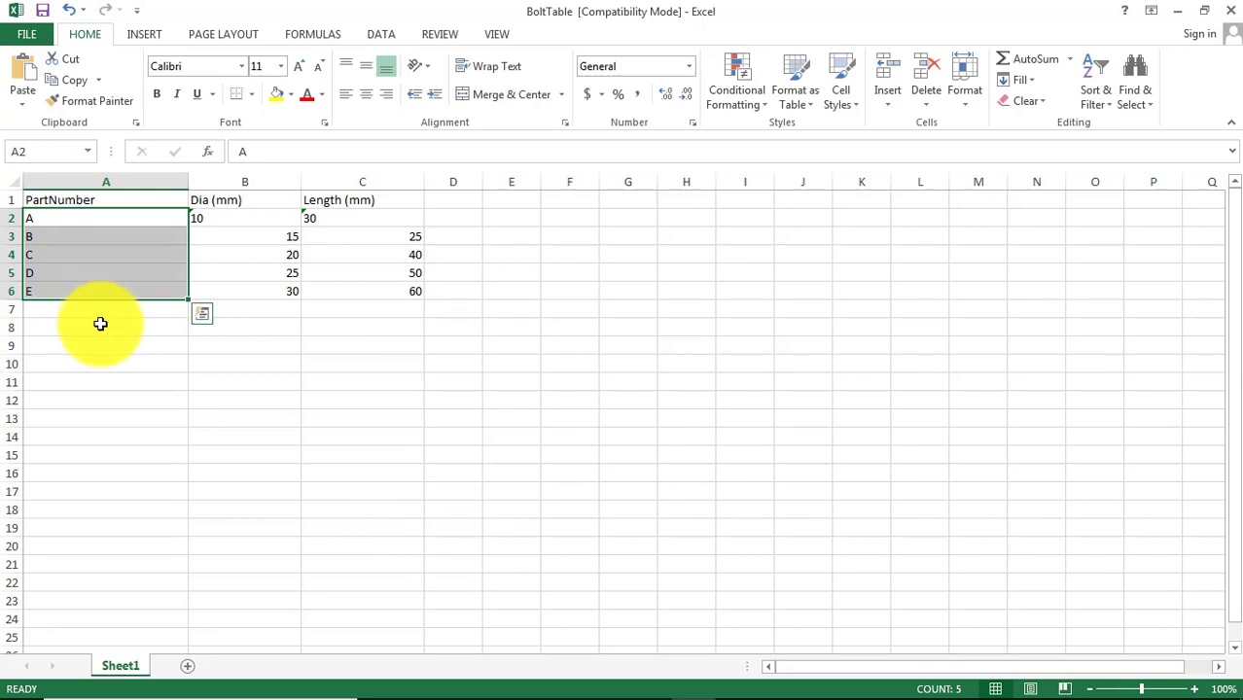
pyautogui.click(130, 232)
pyautogui.moveTo(130, 220); pyautogui.dragTo(130, 481)
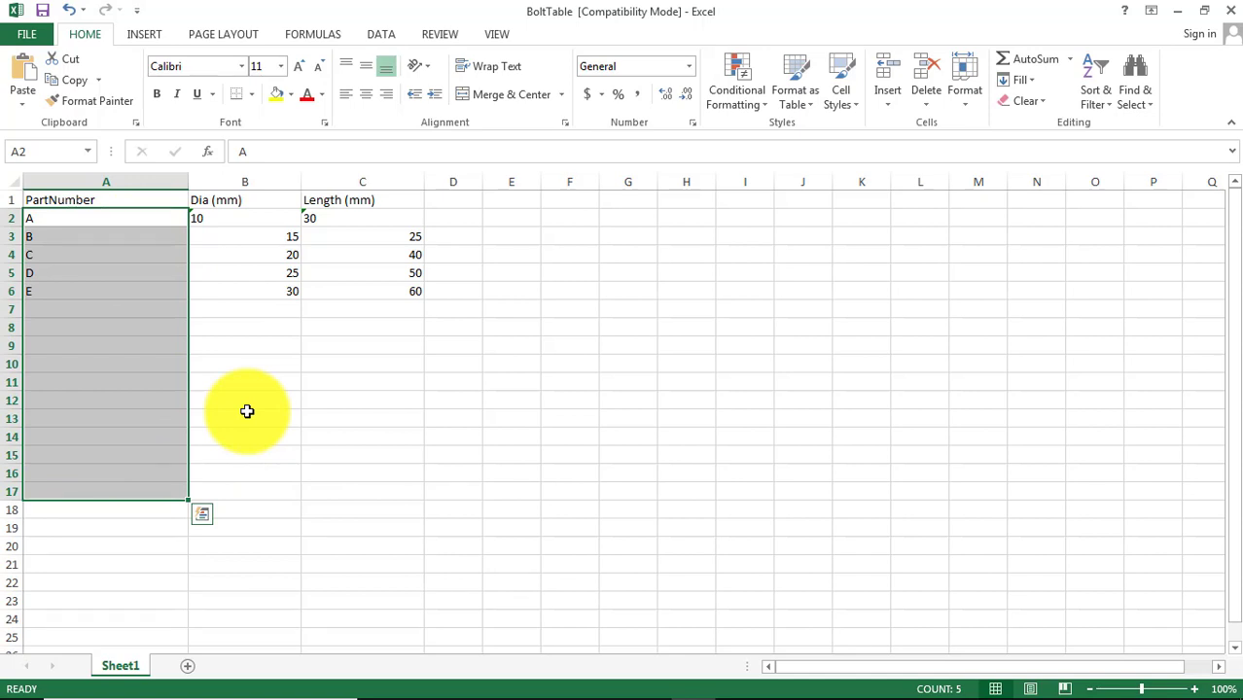
pyautogui.click(294, 435)
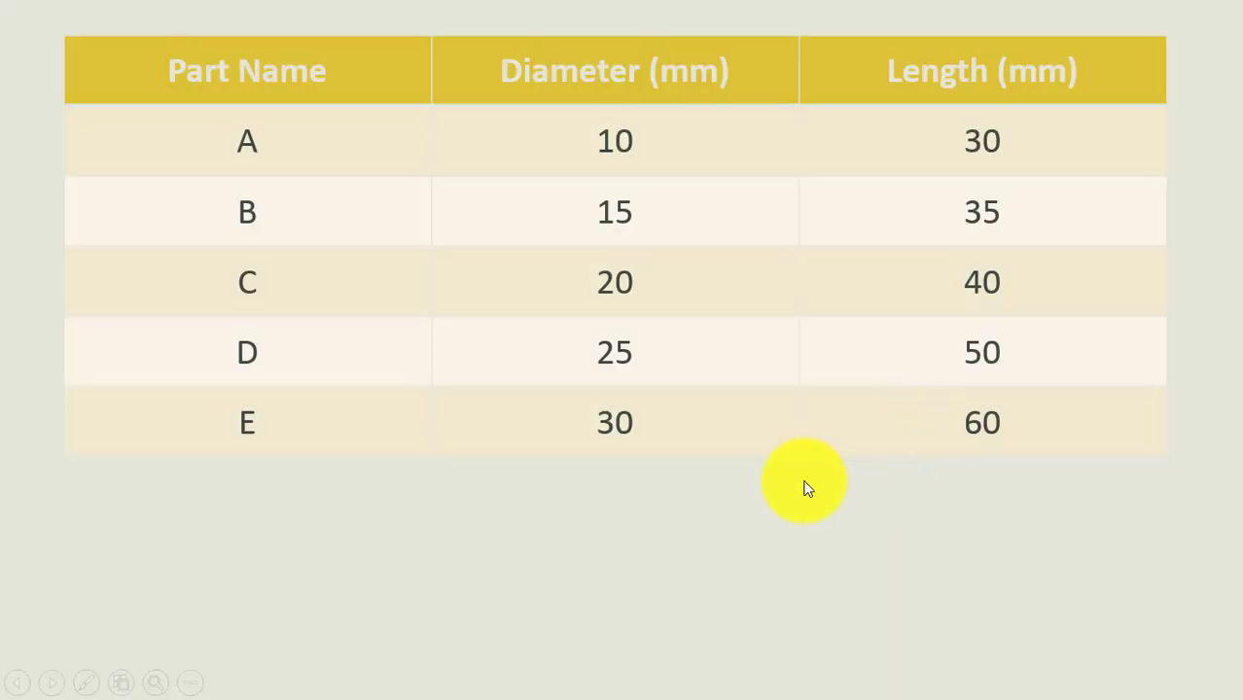
# Step: Switch back to CATIA, dismiss the design table synchronization report and widen the Line and Dia columns of the configuration list
pyautogui.hotkey('alt', 'Tab')
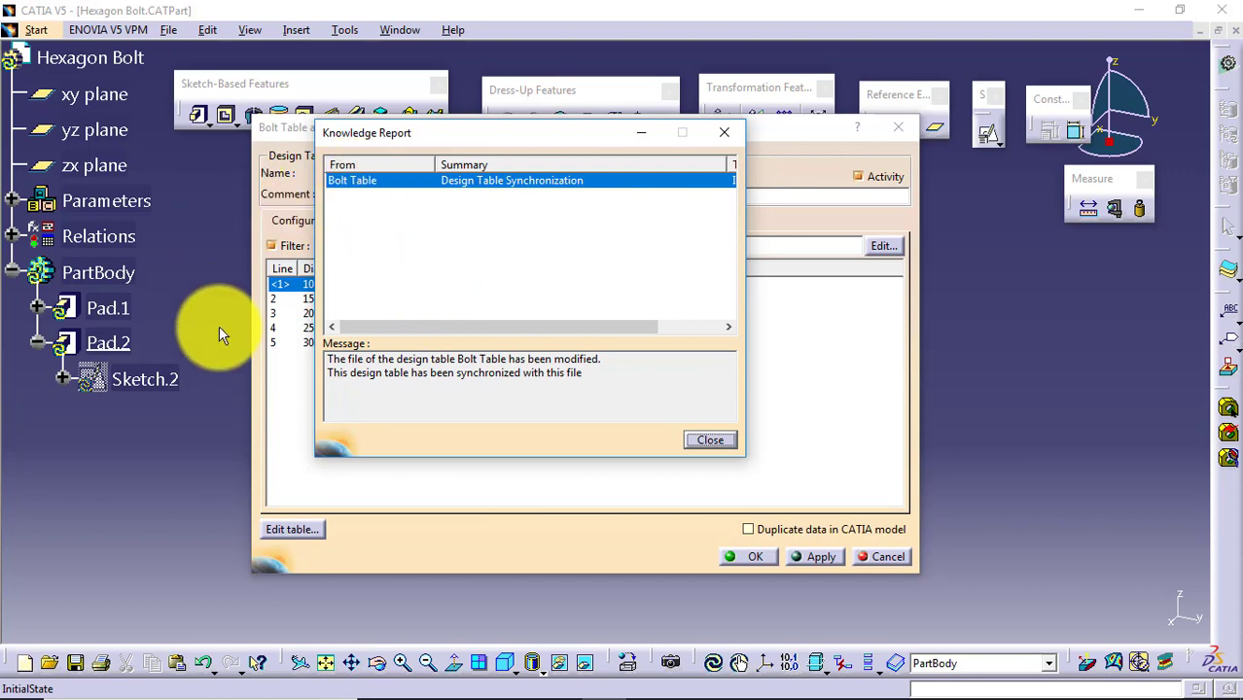
pyautogui.moveTo(586, 373); pyautogui.dragTo(328, 379)
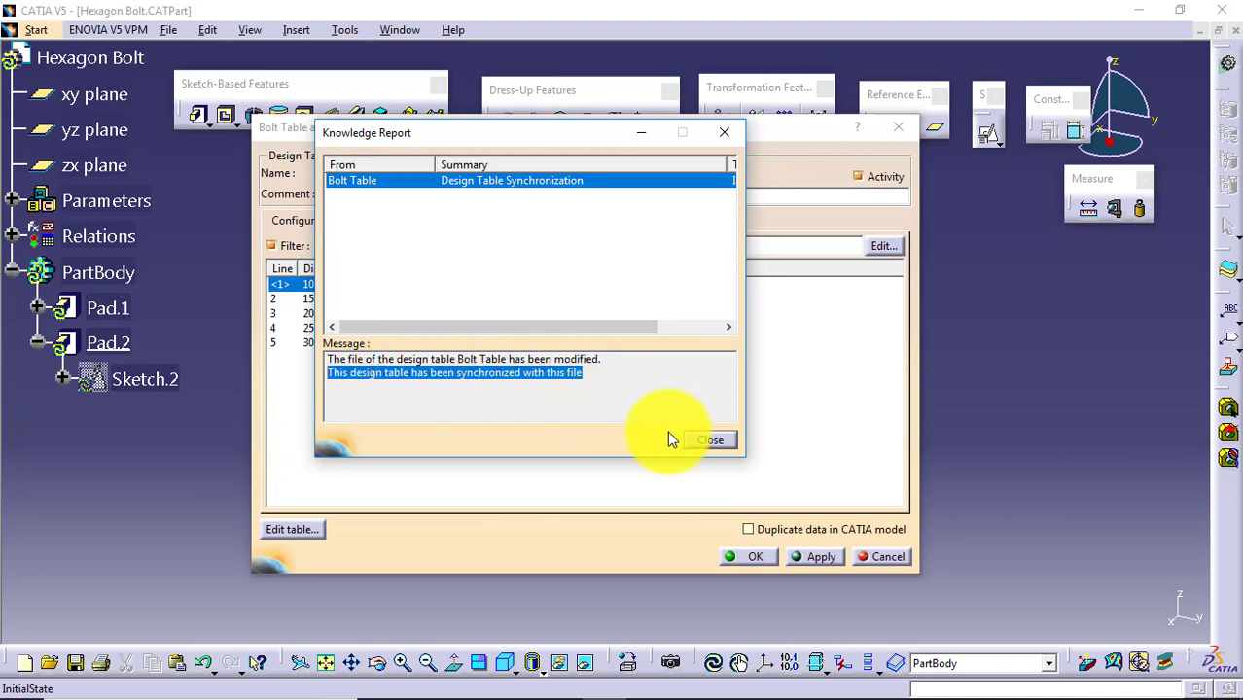
pyautogui.click(709, 441)
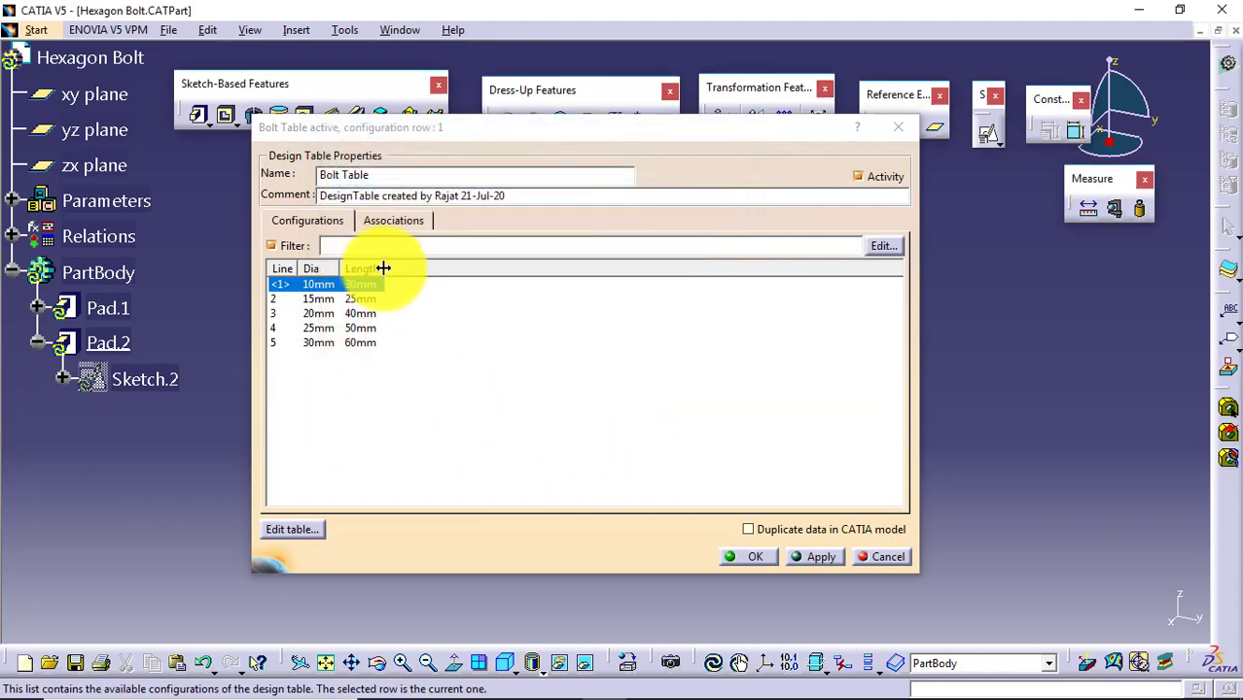
pyautogui.moveTo(342, 268); pyautogui.dragTo(385, 269)
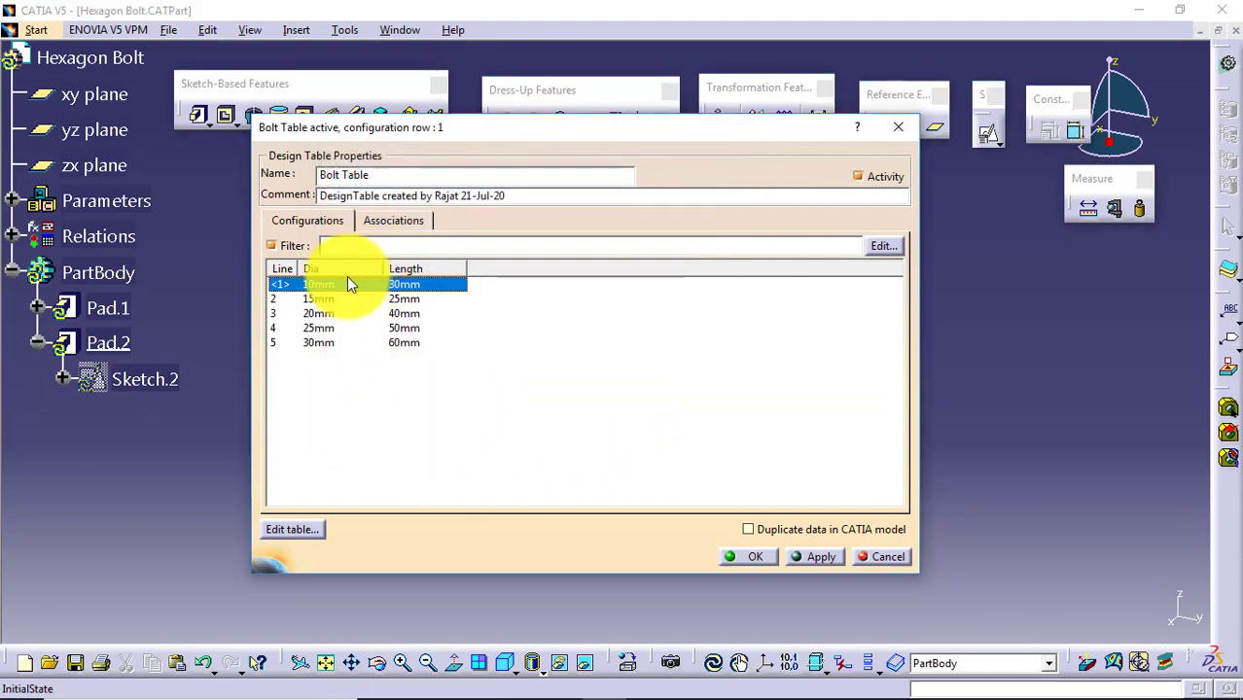
pyautogui.moveTo(303, 265); pyautogui.dragTo(318, 265)
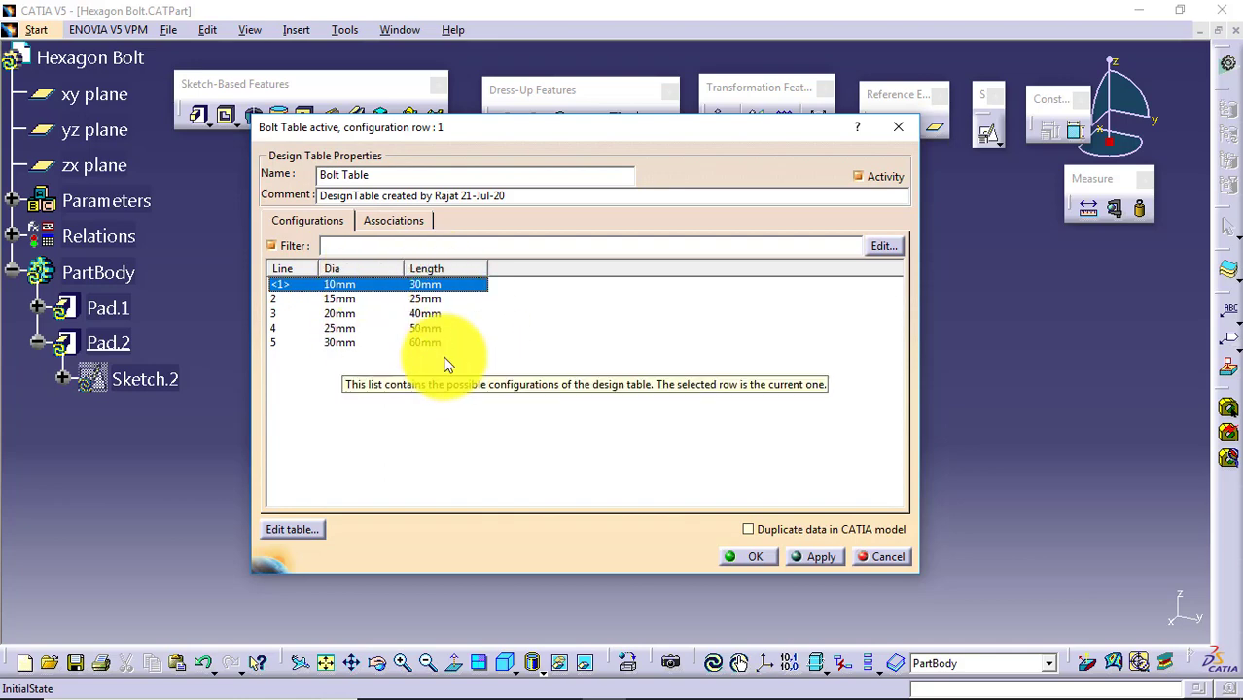
# Step: Move the design table dialog clear of the bolt and apply configuration row 4 with Dia 25 mm and Length 50 mm
pyautogui.moveTo(524, 134); pyautogui.dragTo(796, 168)
pyautogui.moveTo(433, 370); pyautogui.dragTo(250, 325, button='middle')
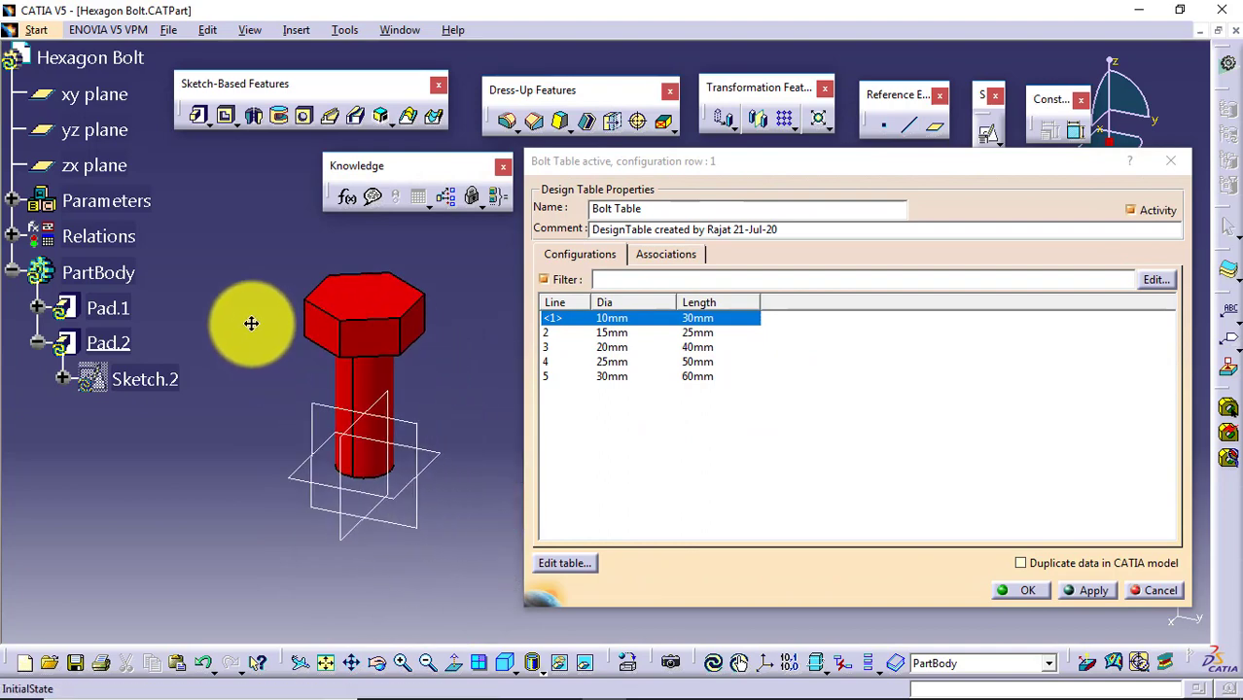
pyautogui.click(621, 362)
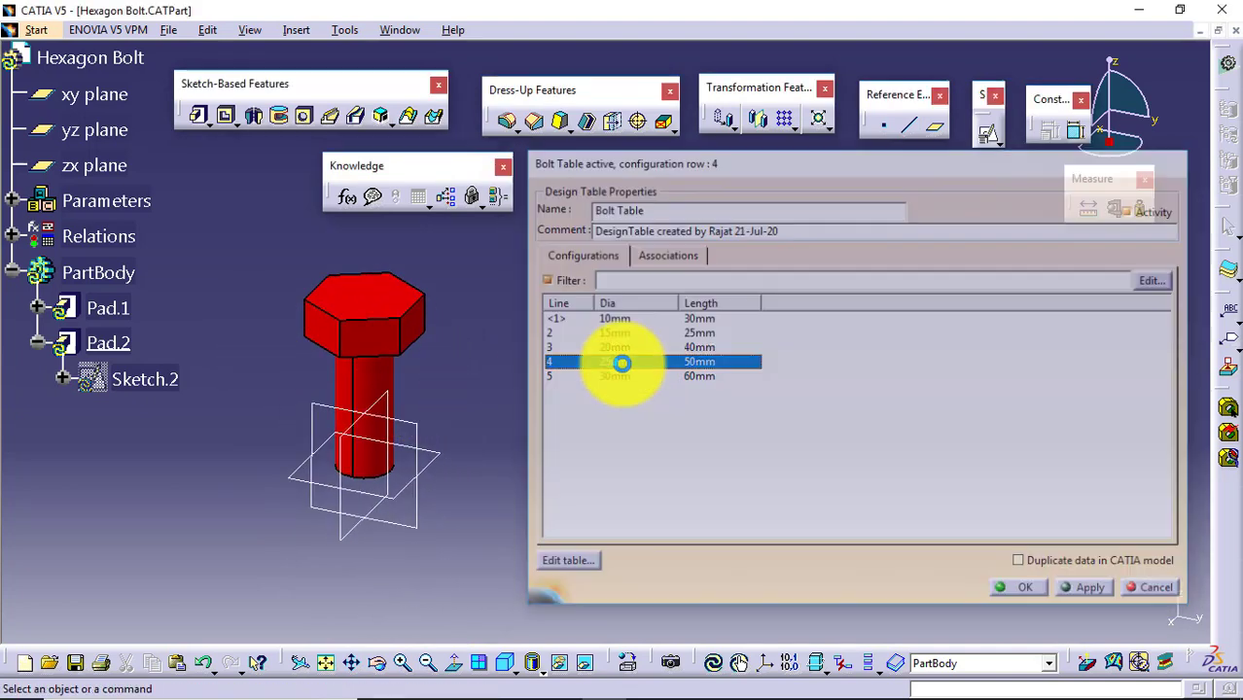
pyautogui.press('Return')
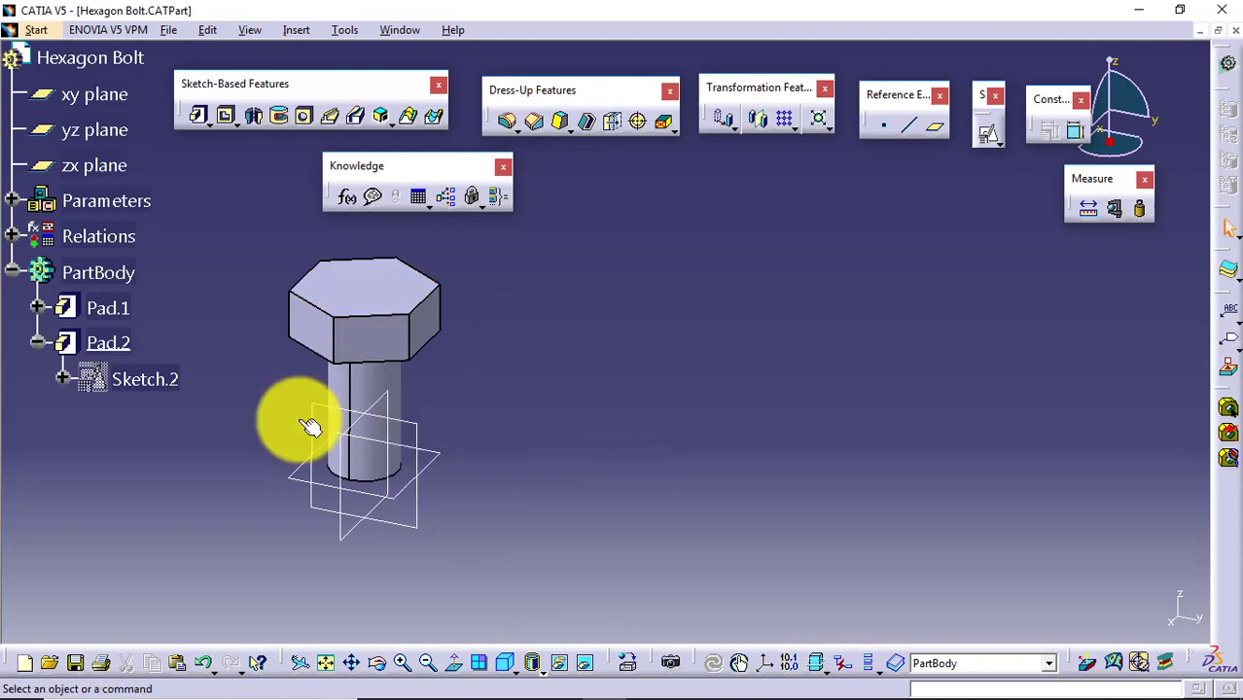
# Step: Inspect the shank circle's diameter in Sketch.1 of Pad.1 and exit the sketch
pyautogui.click(37, 308)
pyautogui.doubleClick(136, 343)
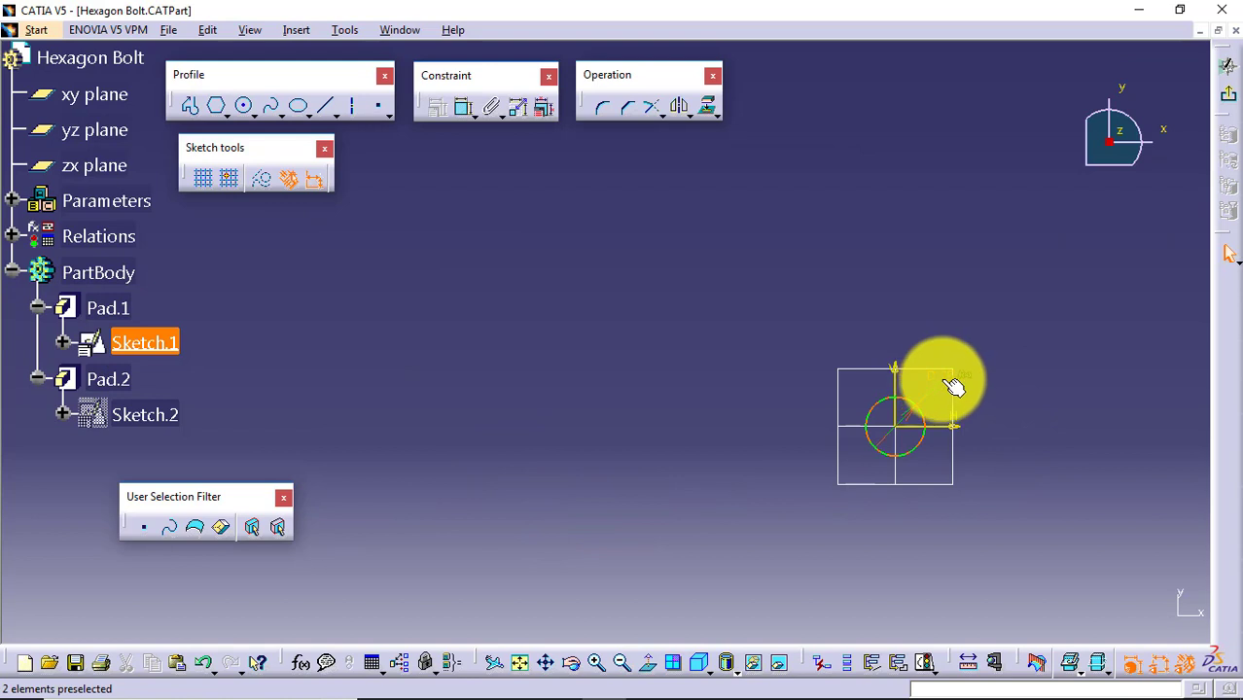
pyautogui.click(1231, 101)
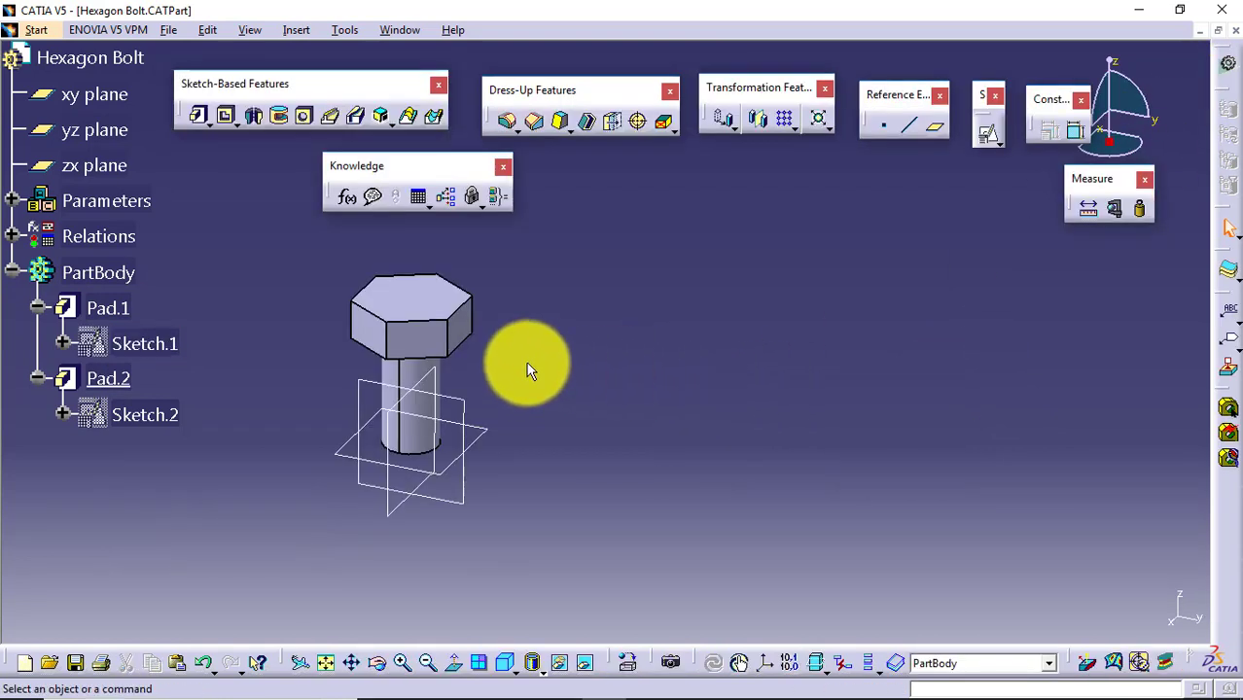
# Step: Reopen the Bolt Table relation, apply configuration row 2 with Dia 15 mm and Length 25 mm, and return to Part Design
pyautogui.click(18, 238)
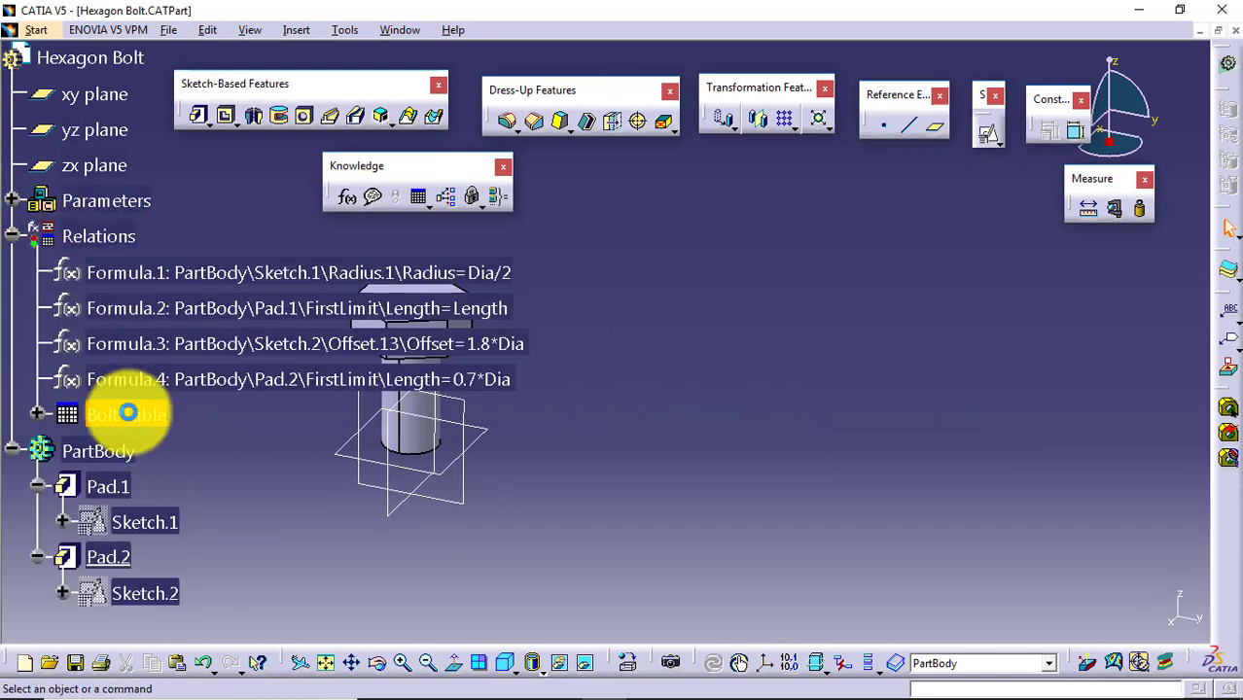
pyautogui.doubleClick(137, 416)
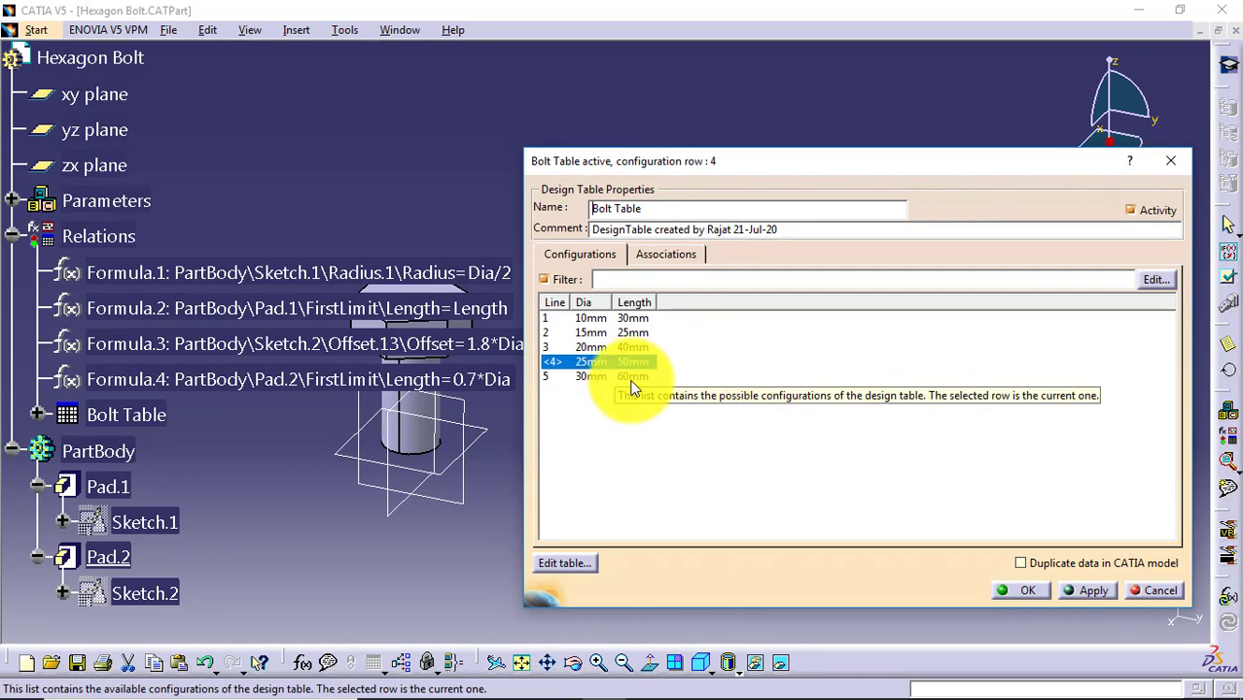
pyautogui.doubleClick(626, 333)
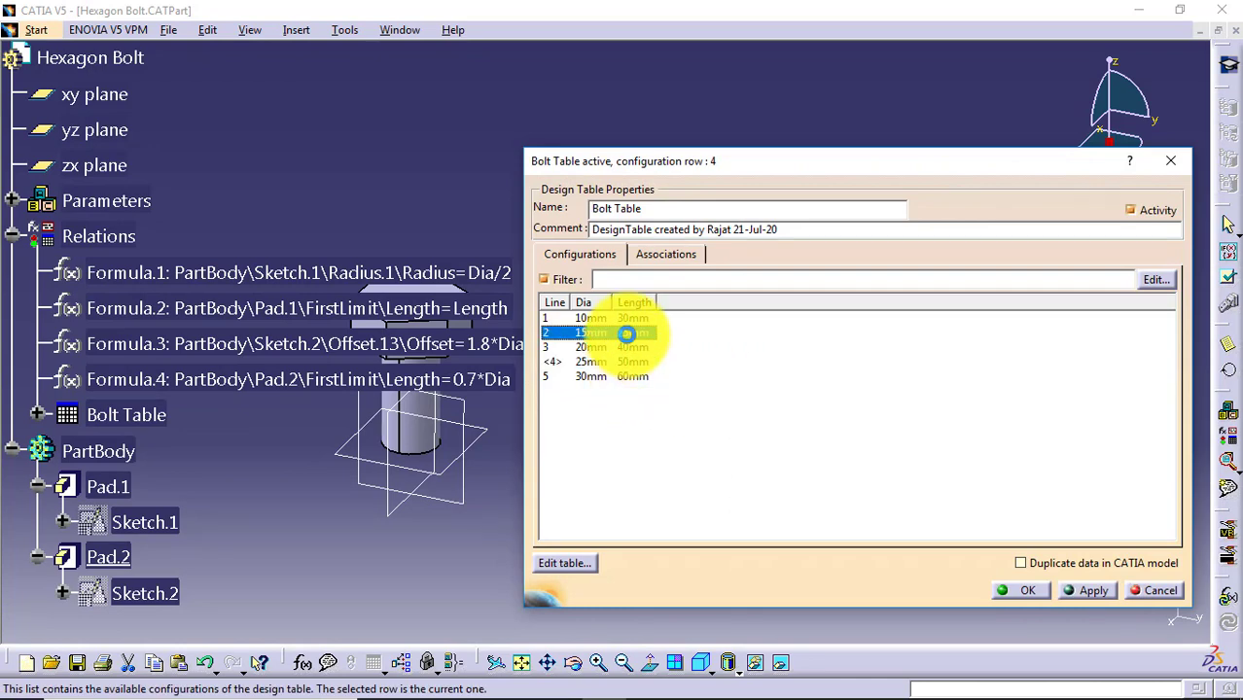
pyautogui.click(12, 238)
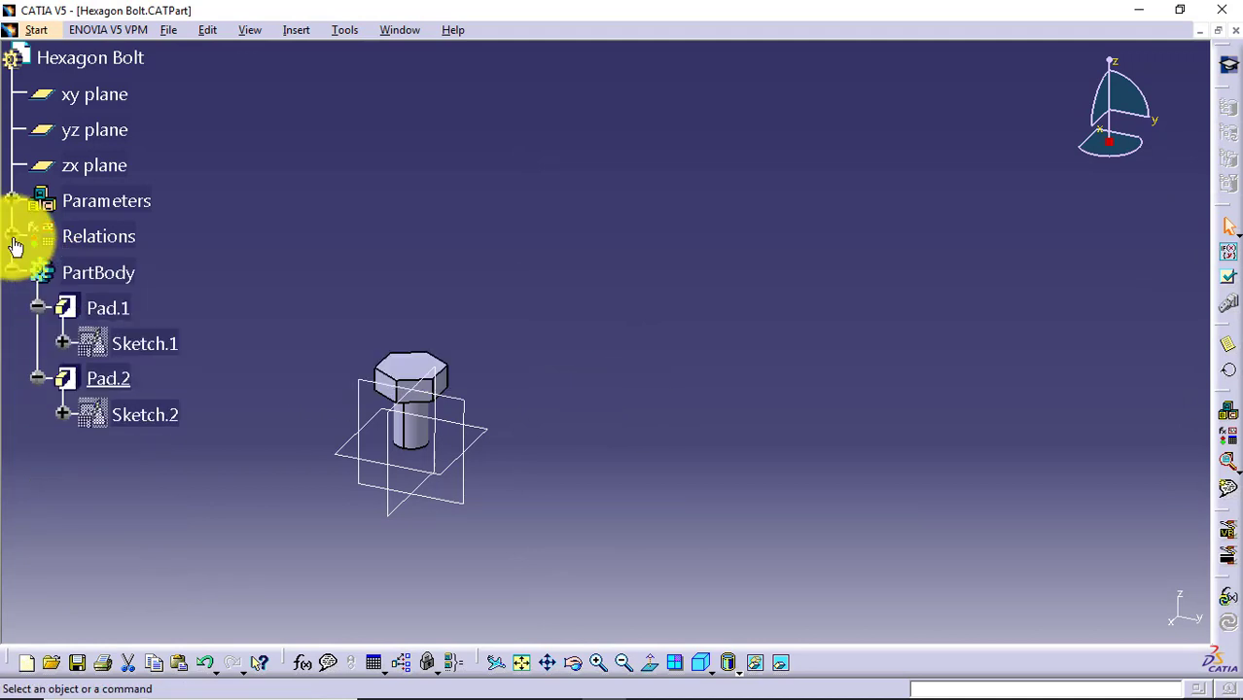
pyautogui.doubleClick(85, 61)
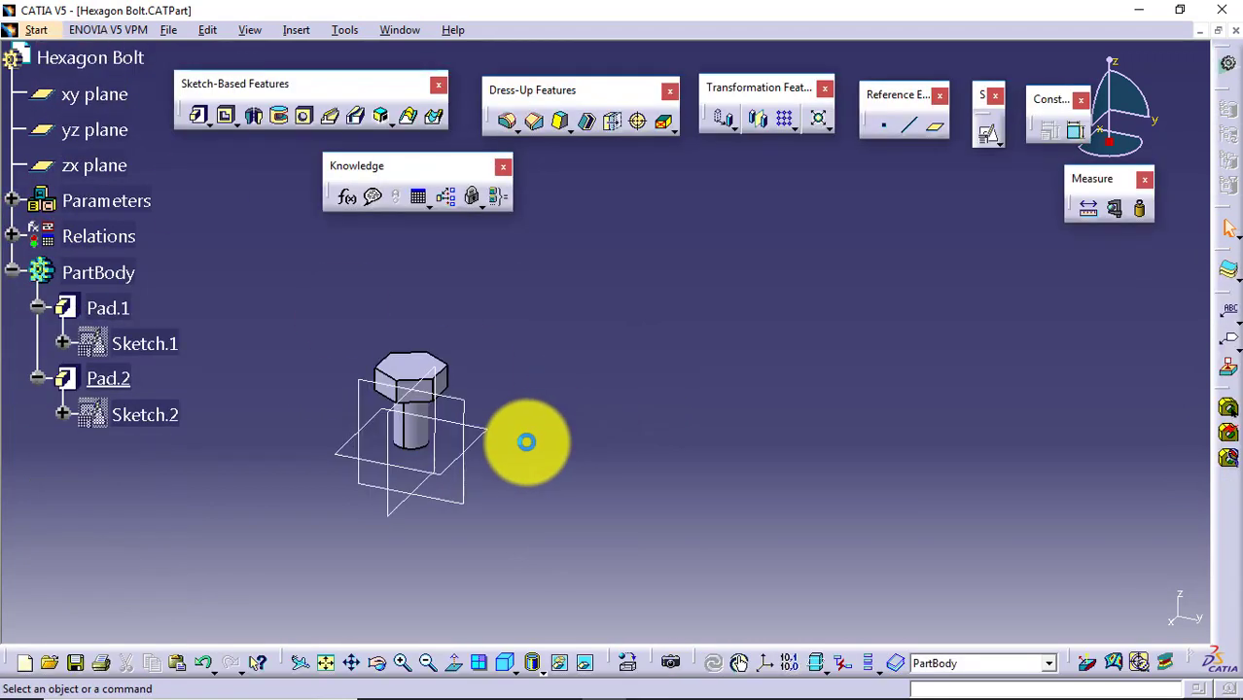
# Step: Check the circle diameter in Sketch.1 and the extrusion length of Pad.1
pyautogui.moveTo(530, 461); pyautogui.dragTo(543, 439, button='middle')
pyautogui.doubleClick(163, 340)
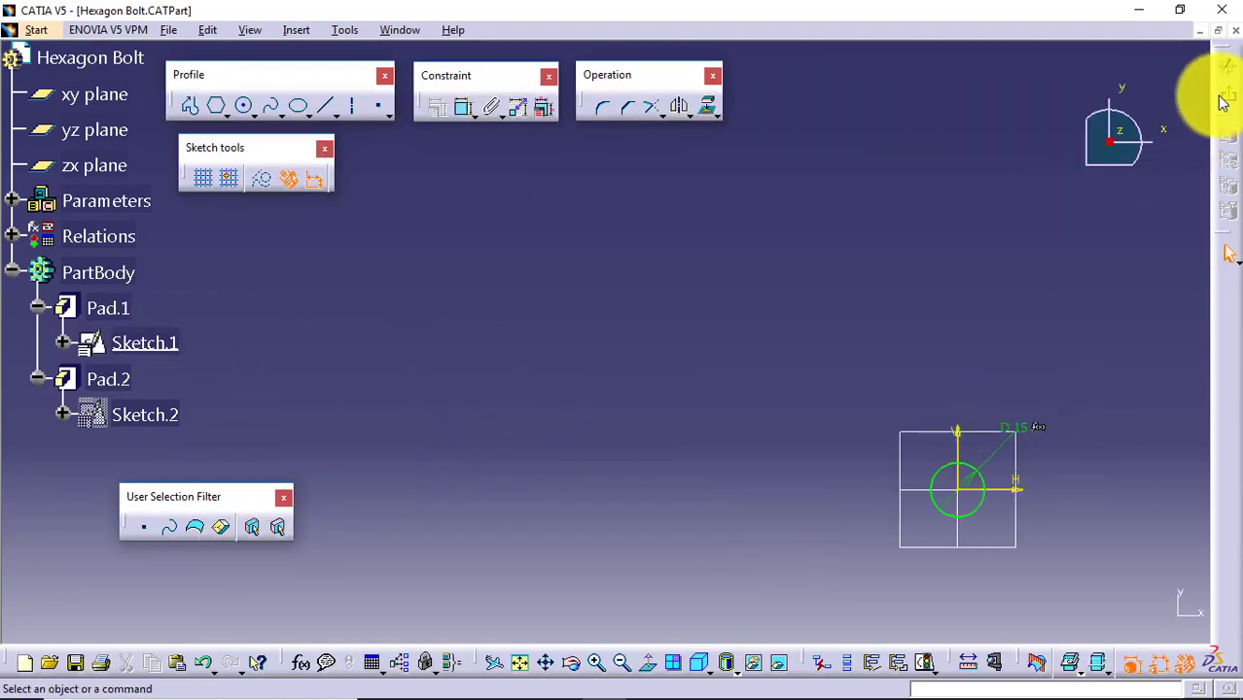
pyautogui.doubleClick(129, 308)
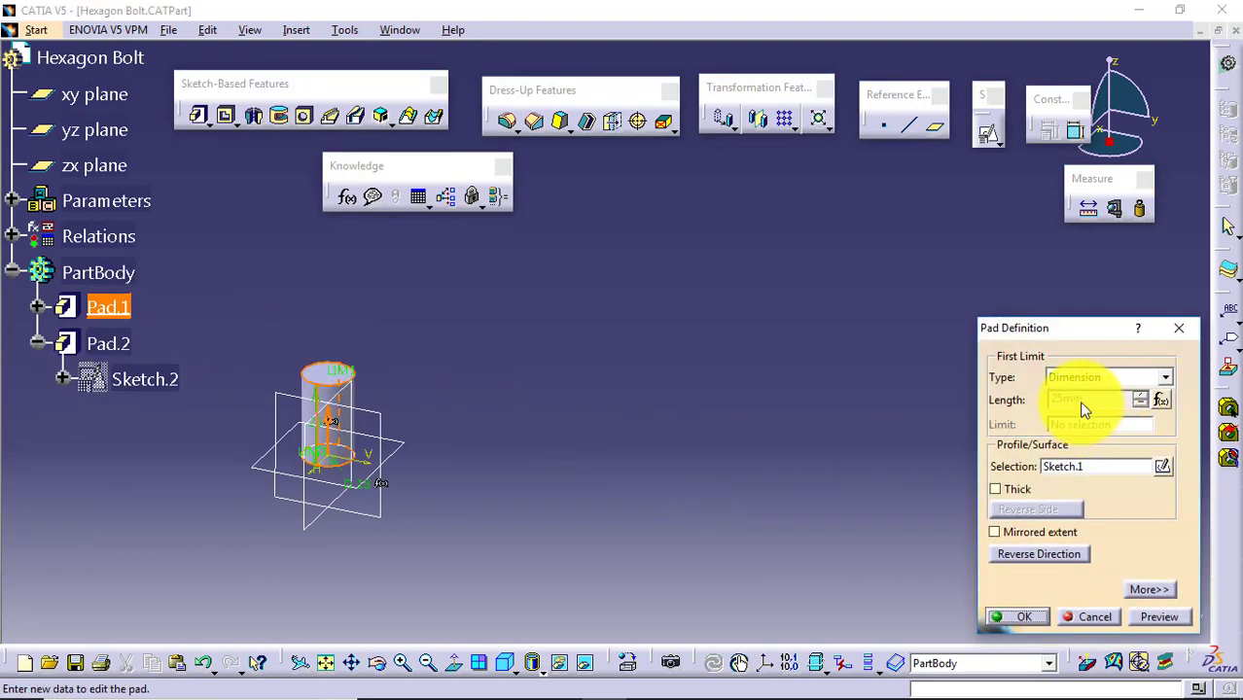
pyautogui.click(1042, 615)
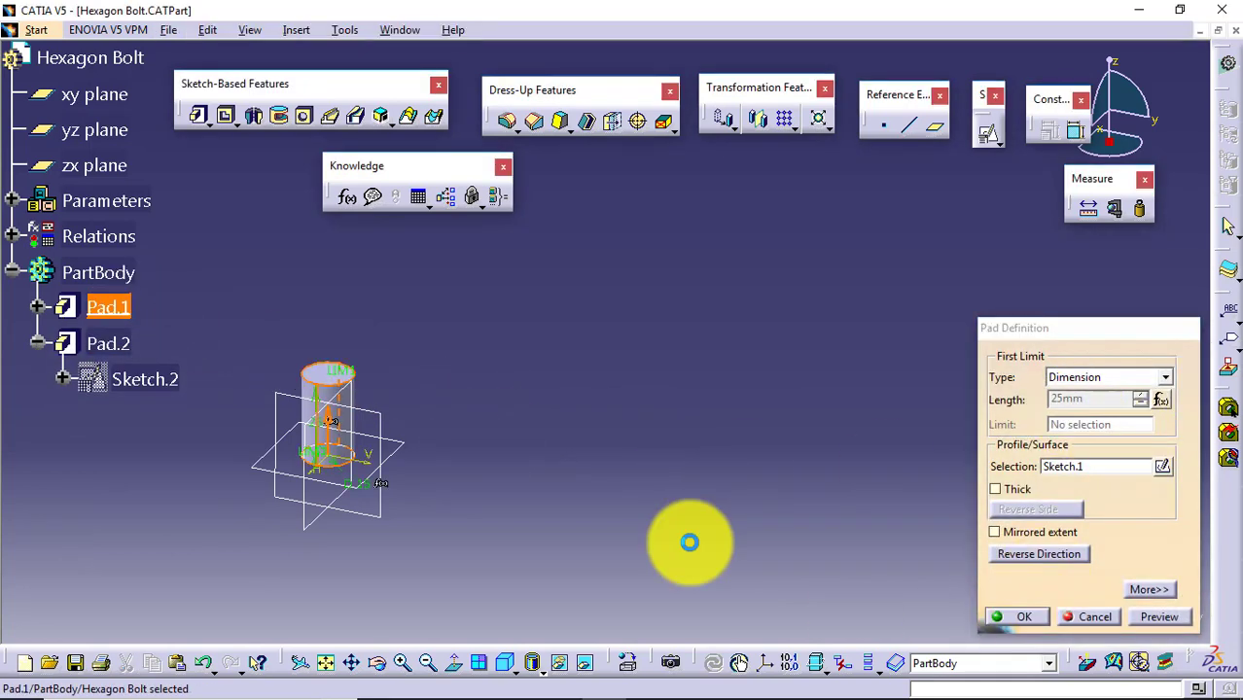
# Step: Fit the whole bolt in view, save the Hexagon Bolt part and close its document
pyautogui.click(323, 663)
pyautogui.moveTo(817, 502)
pyautogui.mouseDown(button='middle')
pyautogui.moveTo(793, 425)
pyautogui.moveTo(807, 488)
pyautogui.mouseUp(button='middle')
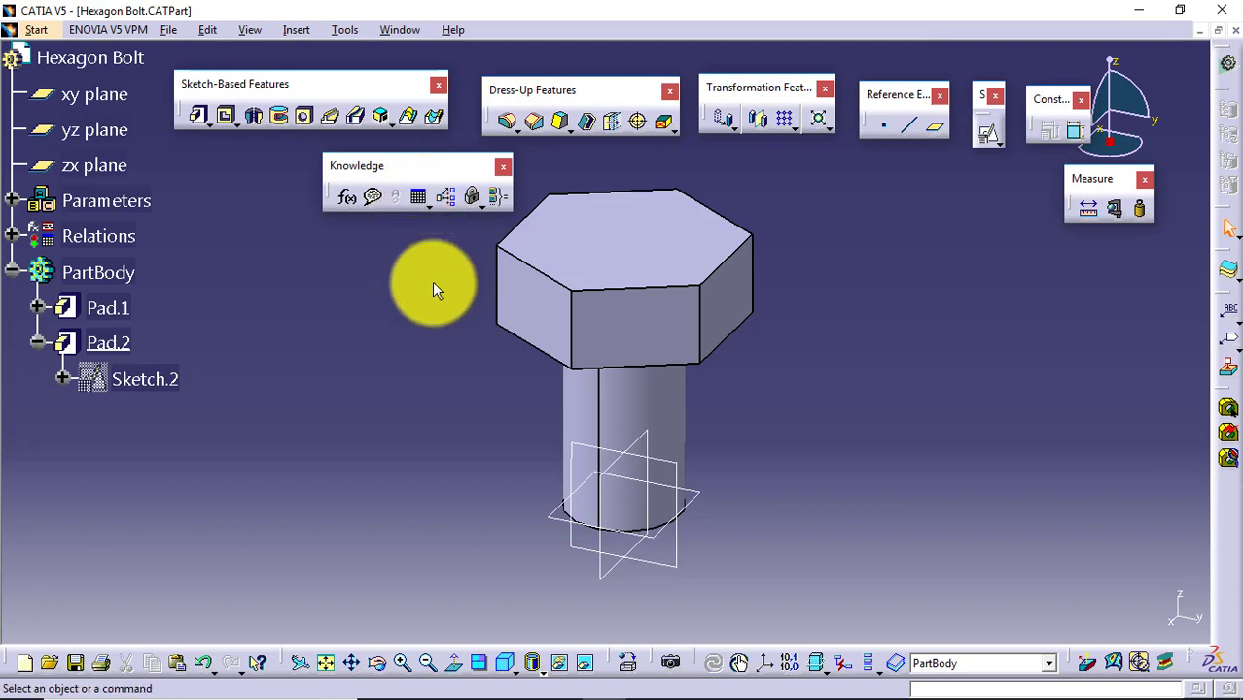
pyautogui.hotkey('ctrl', 's')
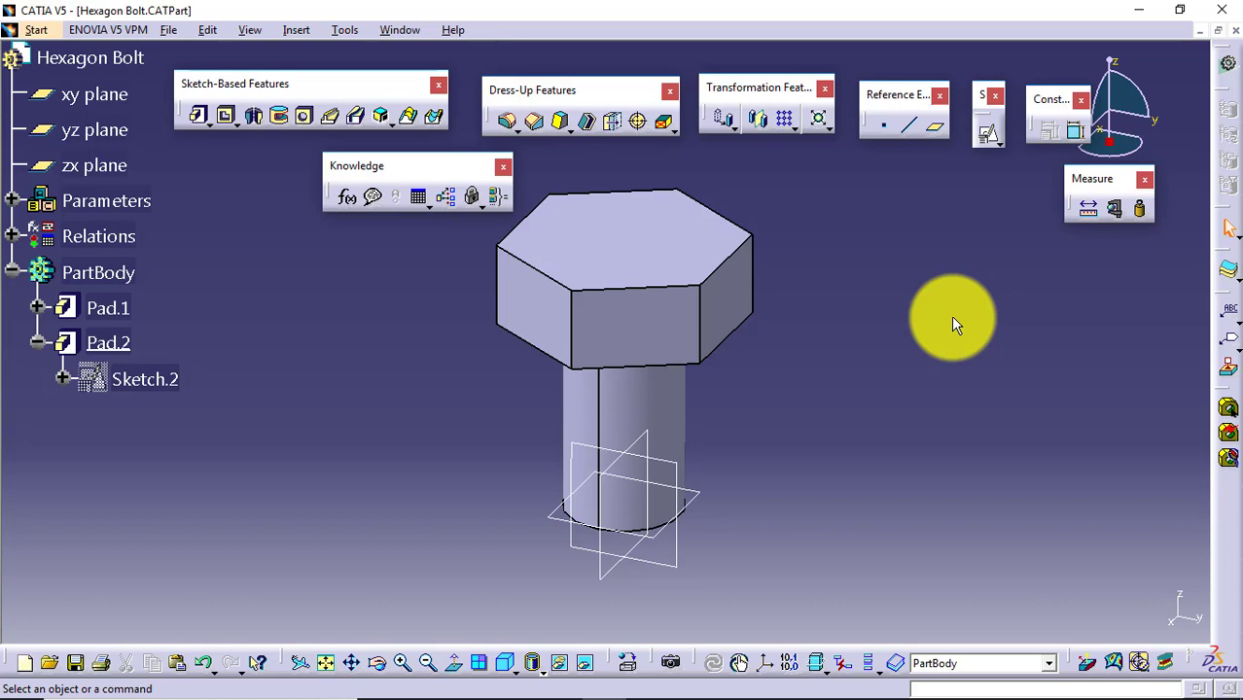
pyautogui.click(1229, 32)
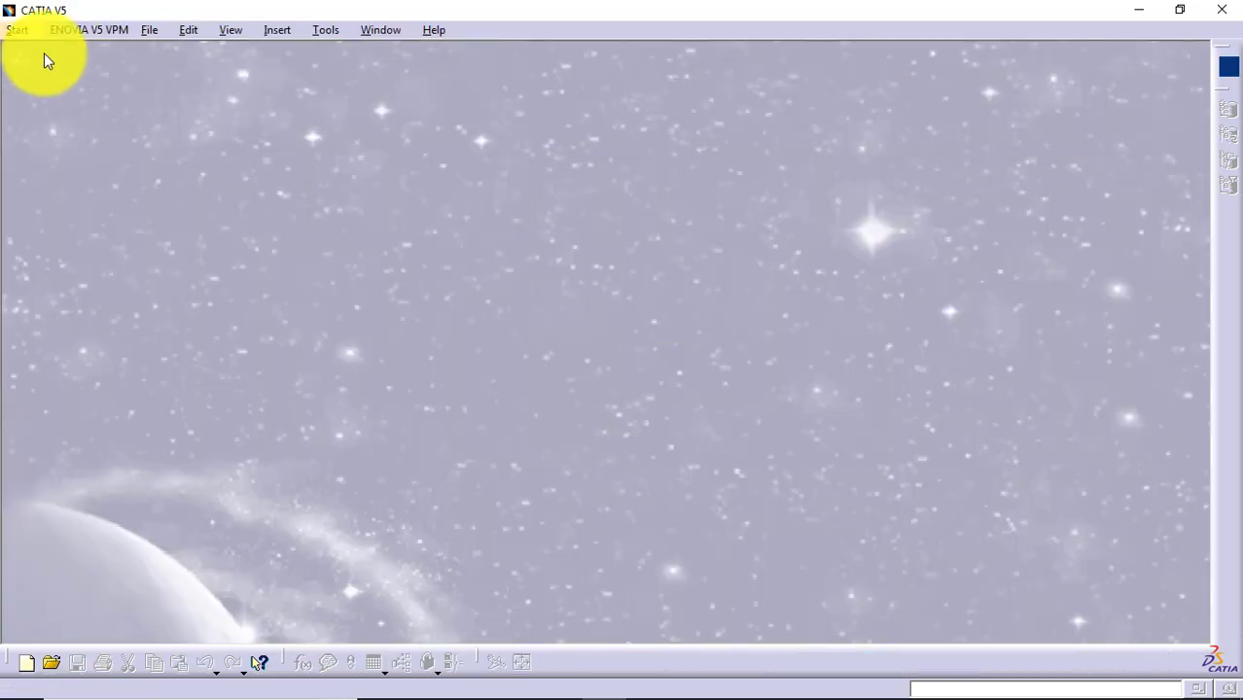
# Step: Create a new Assembly Design product
pyautogui.click(23, 32)
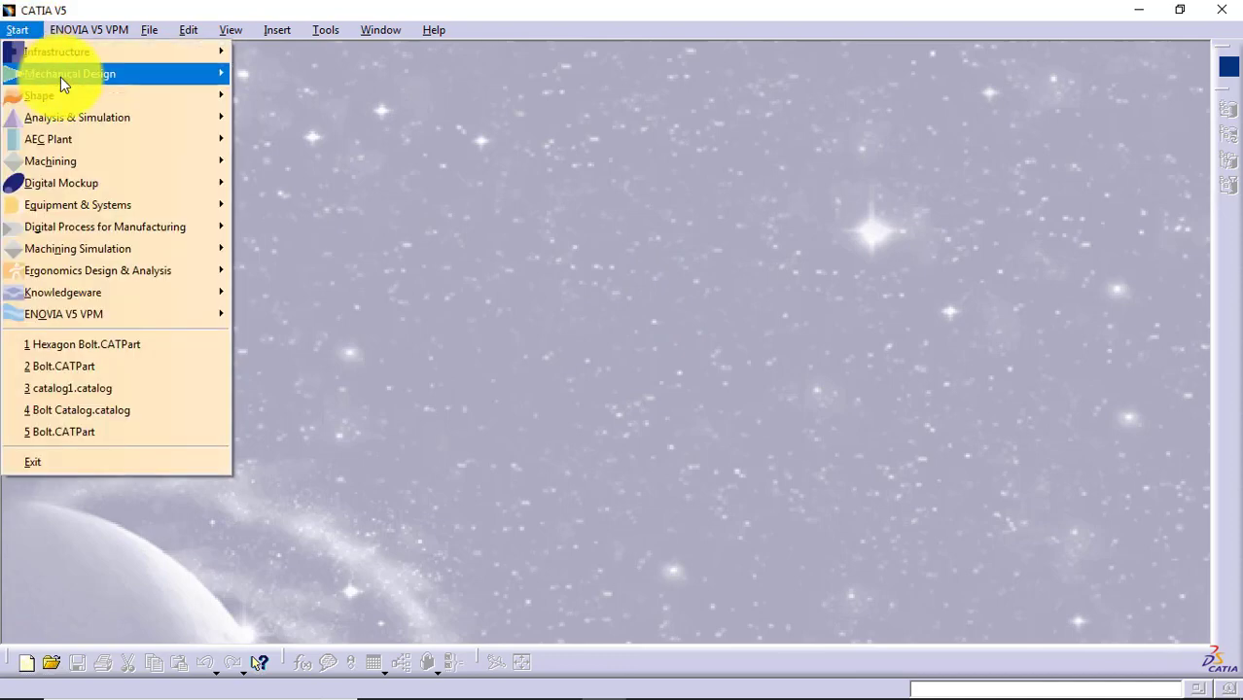
pyautogui.moveTo(61, 76)
pyautogui.click(333, 94)
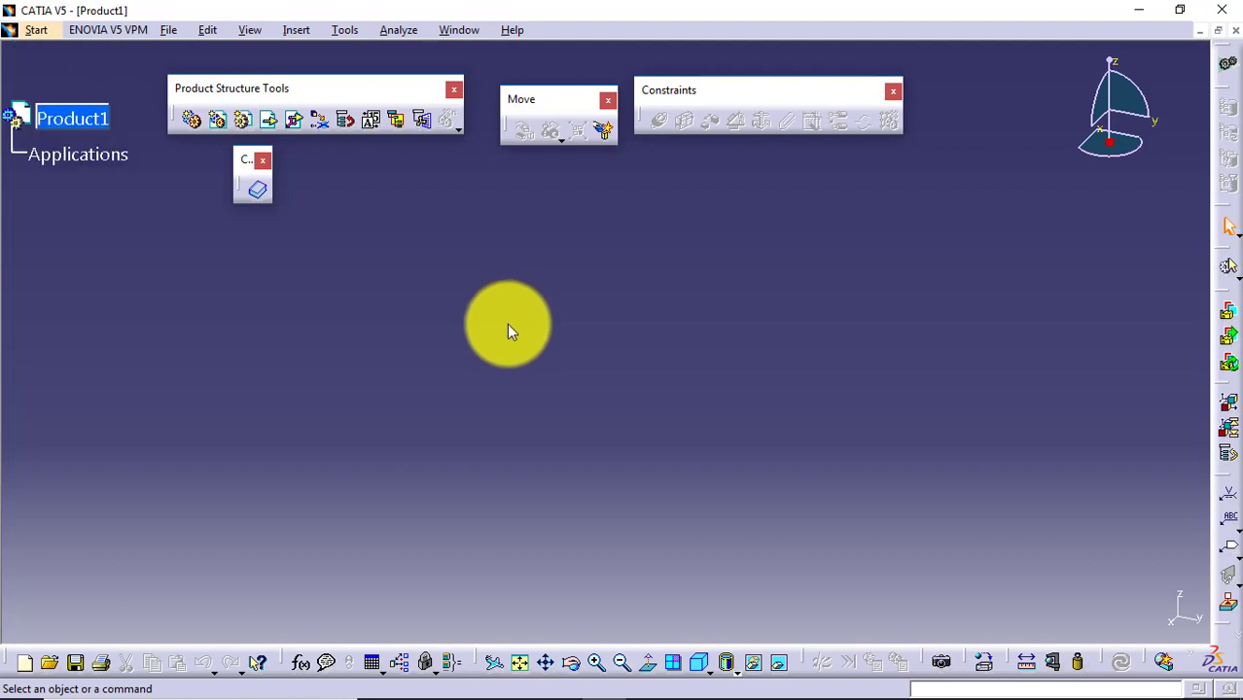
# Step: Insert the Hexagon Bolt part from the Desktop's Advance Feature folder into Product1 and fix it in place
pyautogui.click(275, 123)
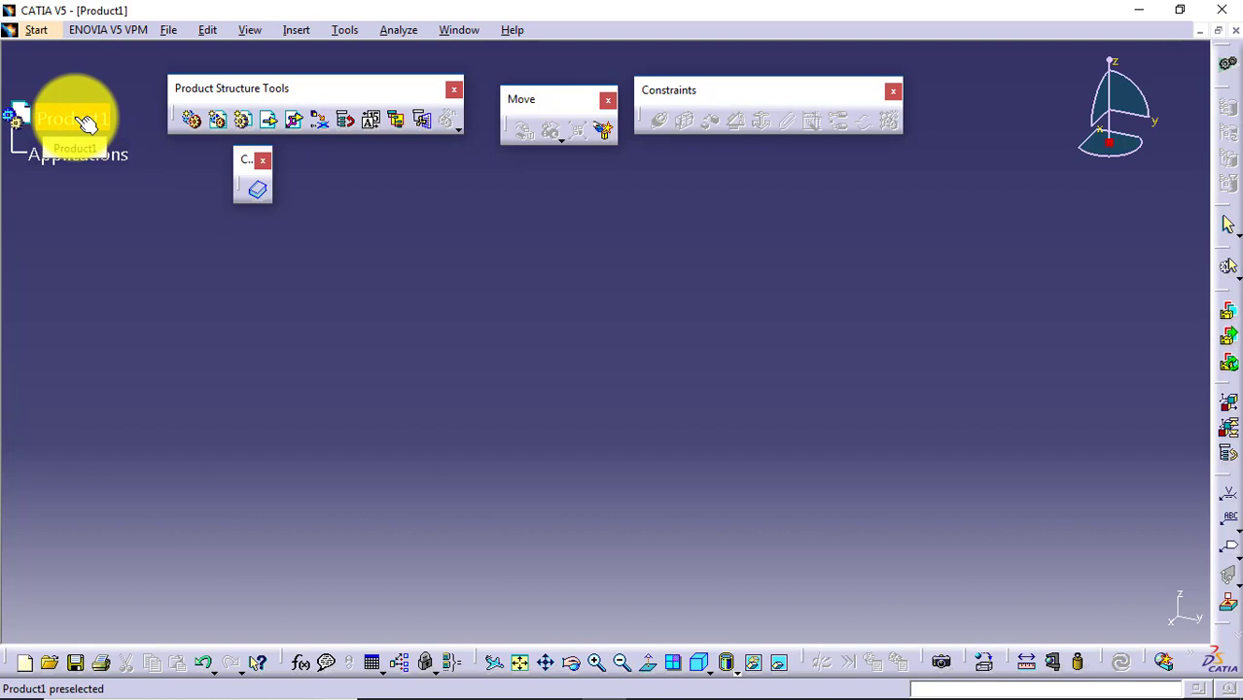
pyautogui.click(86, 123)
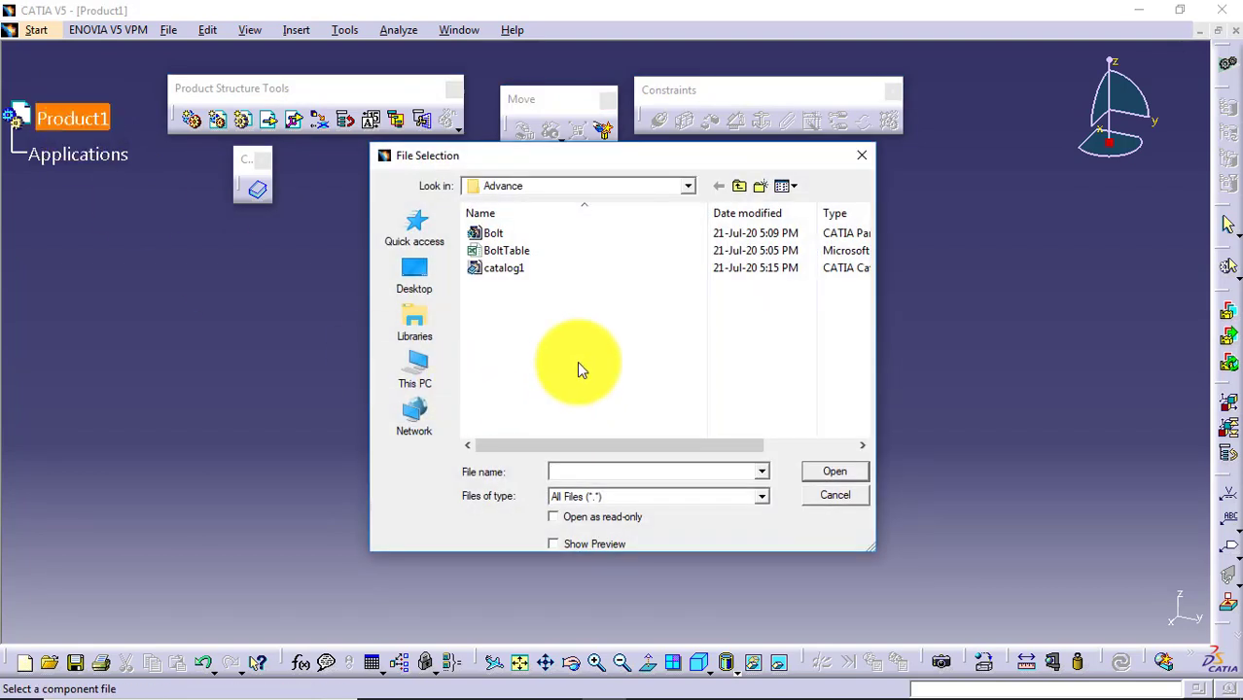
pyautogui.click(421, 280)
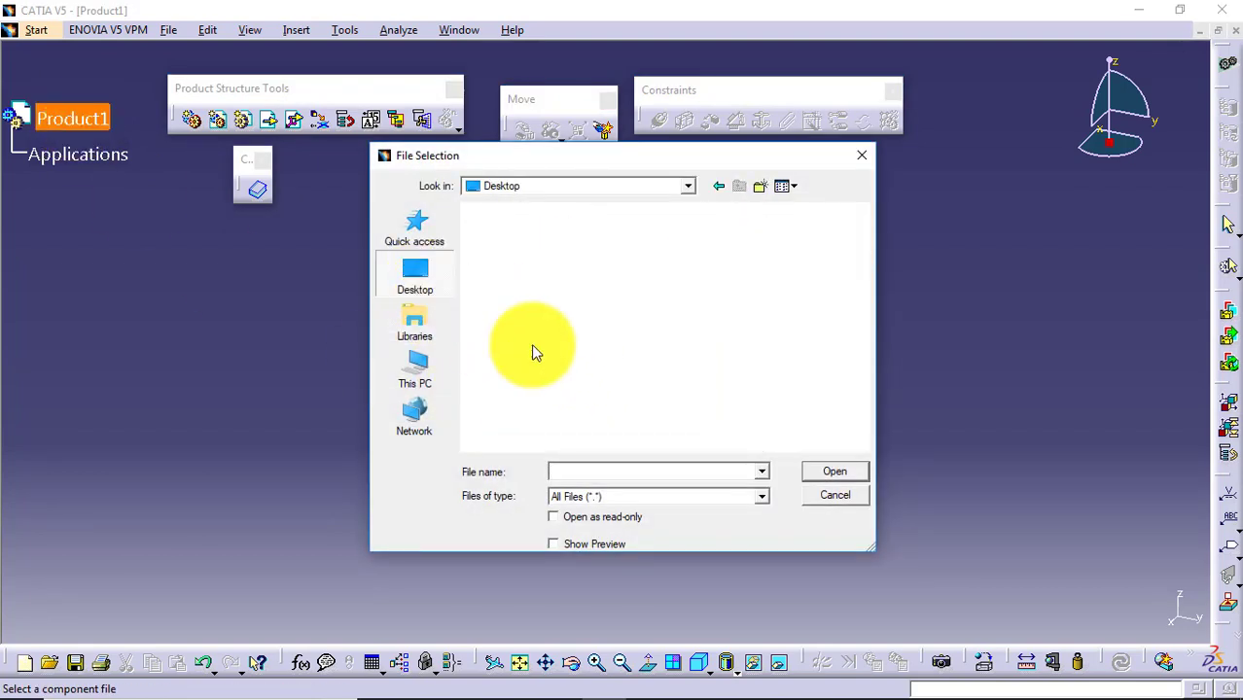
pyautogui.scroll(-10, 742, 407)
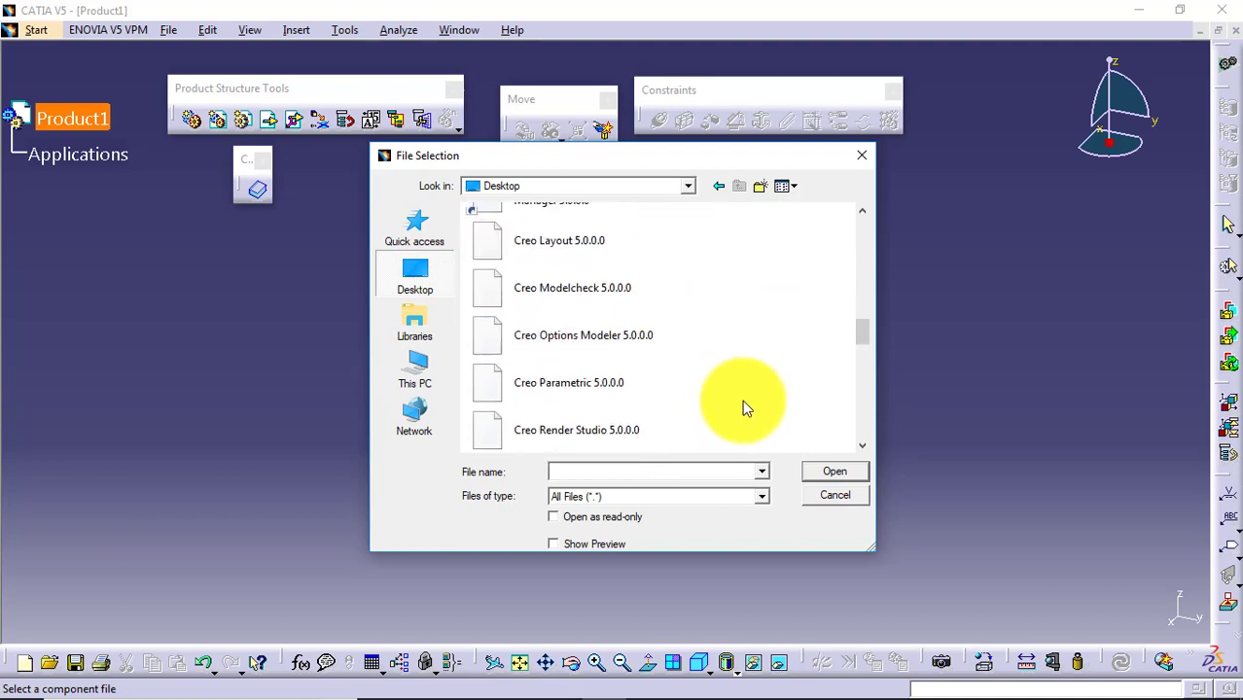
pyautogui.scroll(-5, 742, 400)
pyautogui.doubleClick(584, 368)
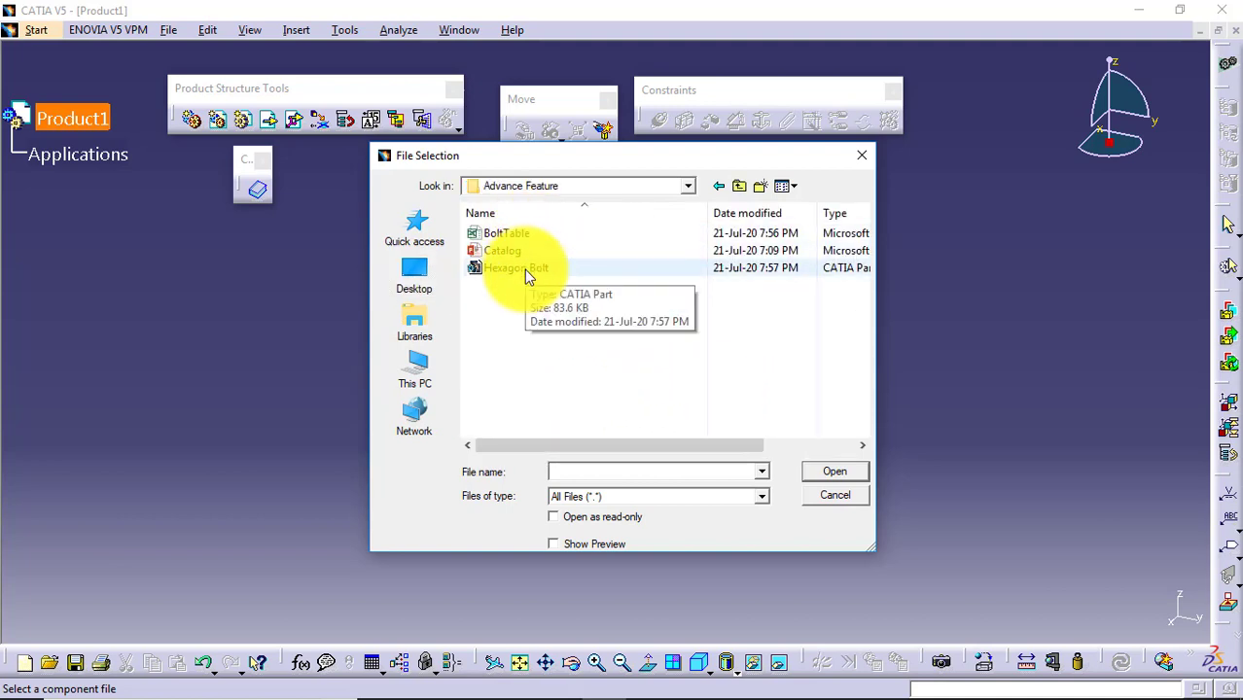
pyautogui.click(523, 269)
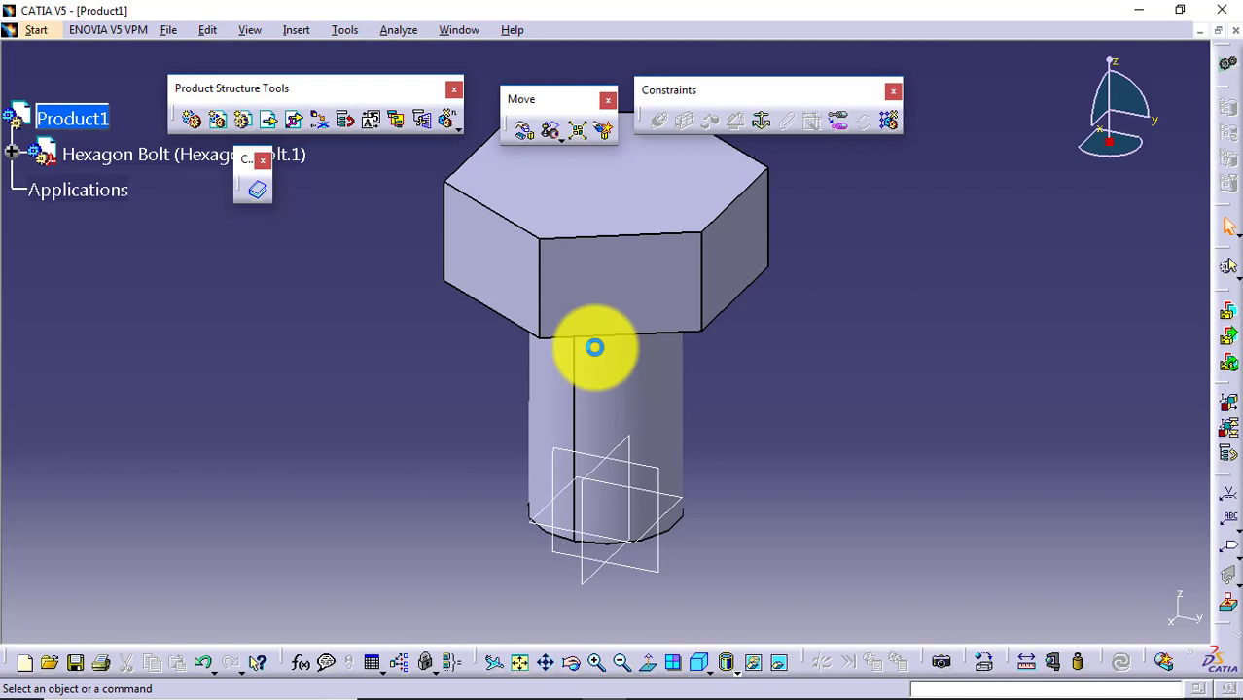
pyautogui.keyDown('ctrl'); pyautogui.moveTo(782, 330); pyautogui.dragTo(820, 408, button='middle'); pyautogui.keyUp('ctrl')
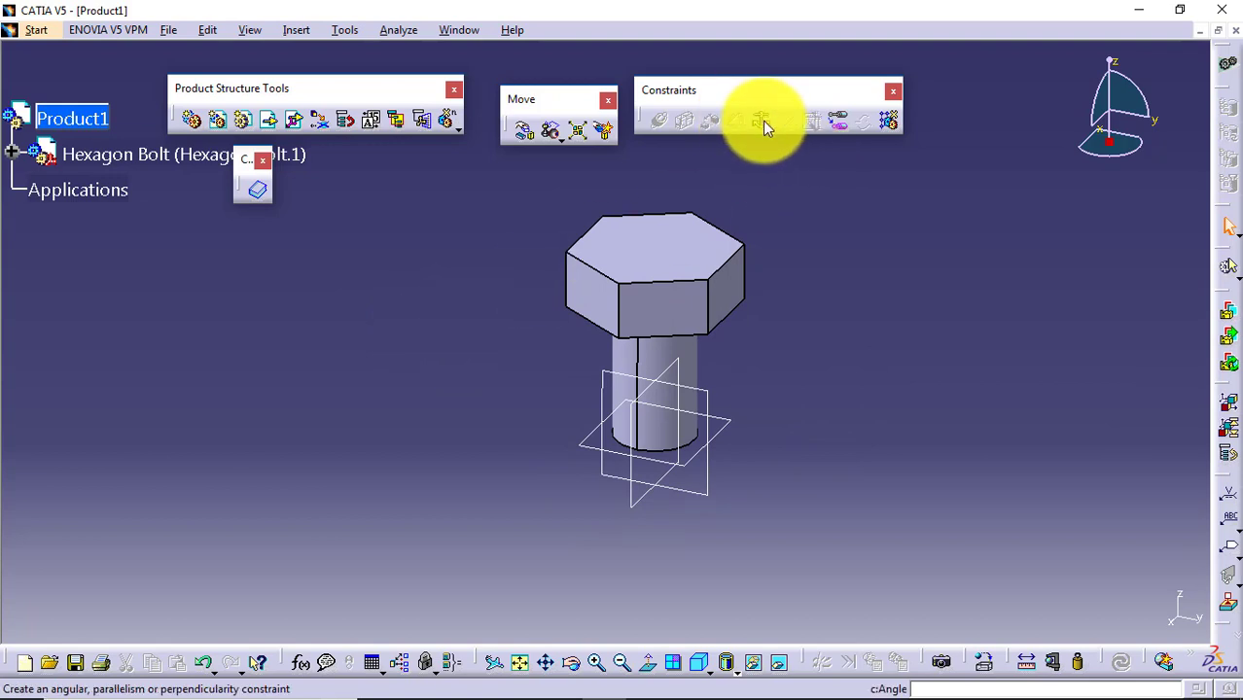
pyautogui.click(704, 265)
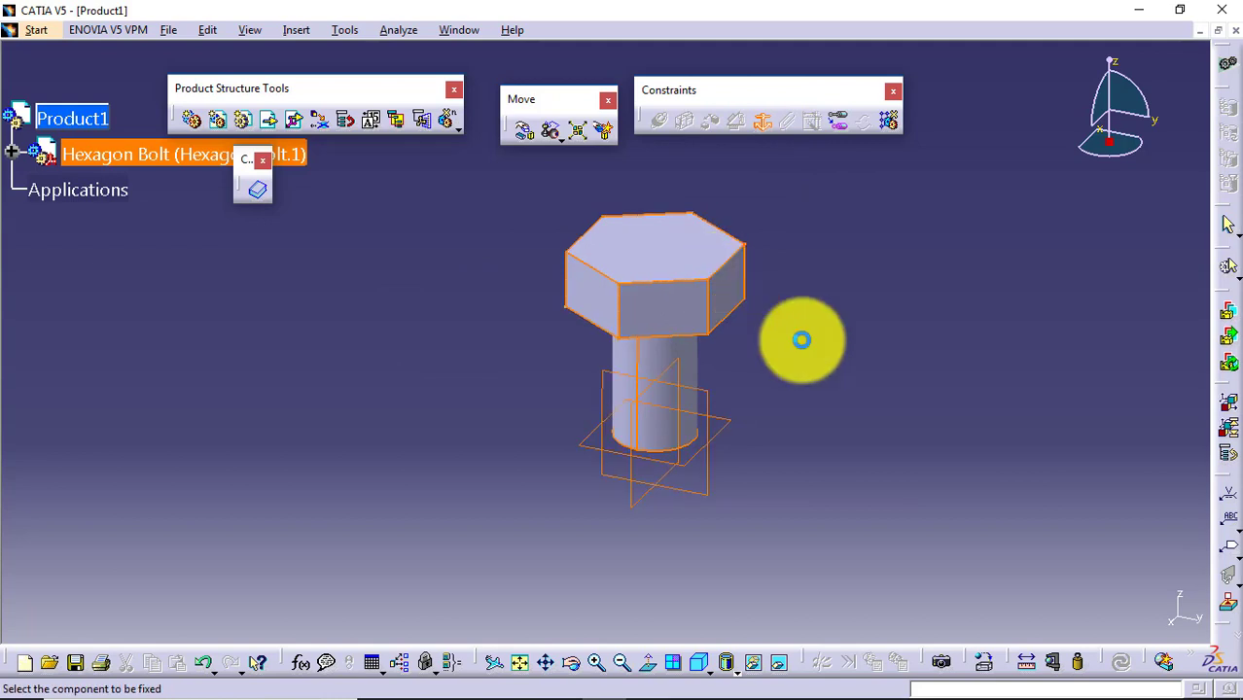
# Step: Insert a second instance of the Hexagon Bolt part into Product1
pyautogui.click(272, 129)
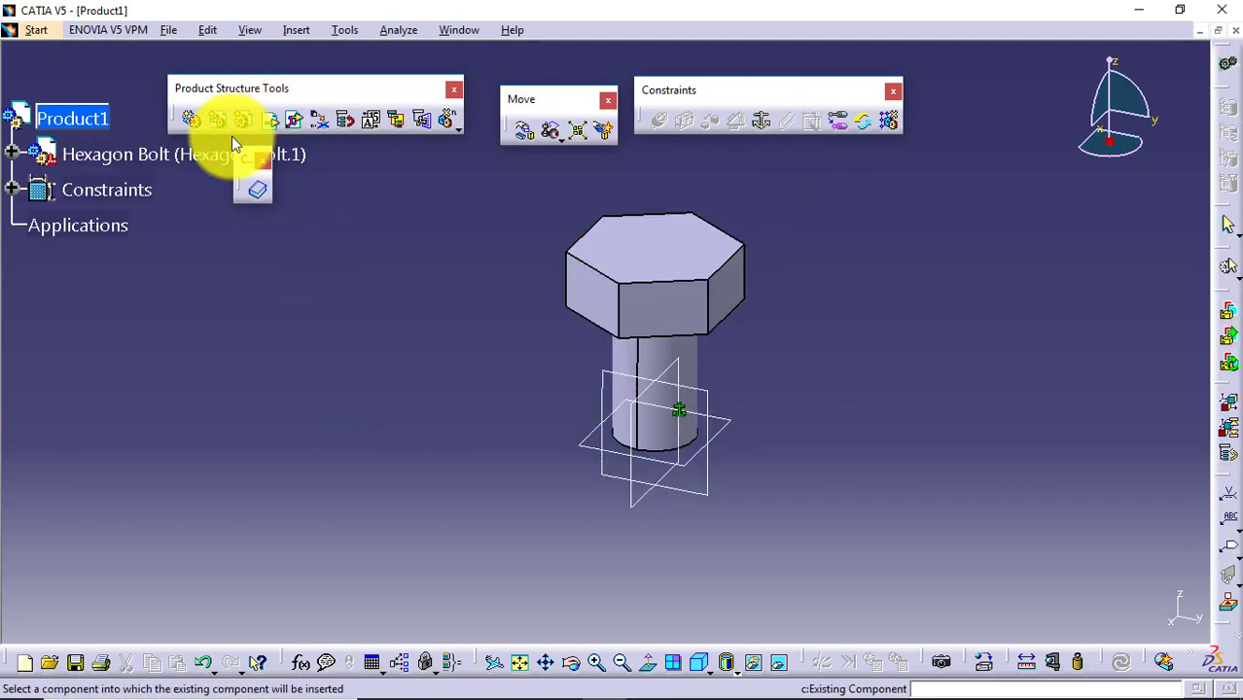
pyautogui.click(92, 125)
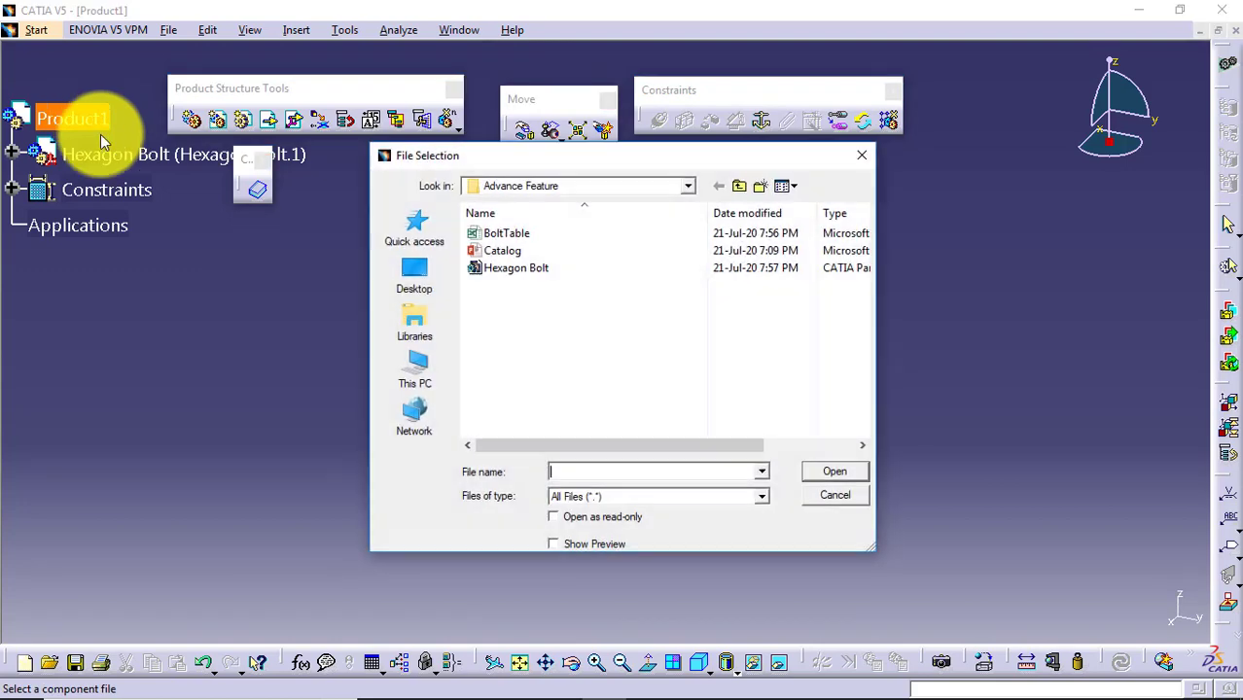
pyautogui.doubleClick(481, 269)
pyautogui.moveTo(468, 380); pyautogui.dragTo(452, 347, button='middle')
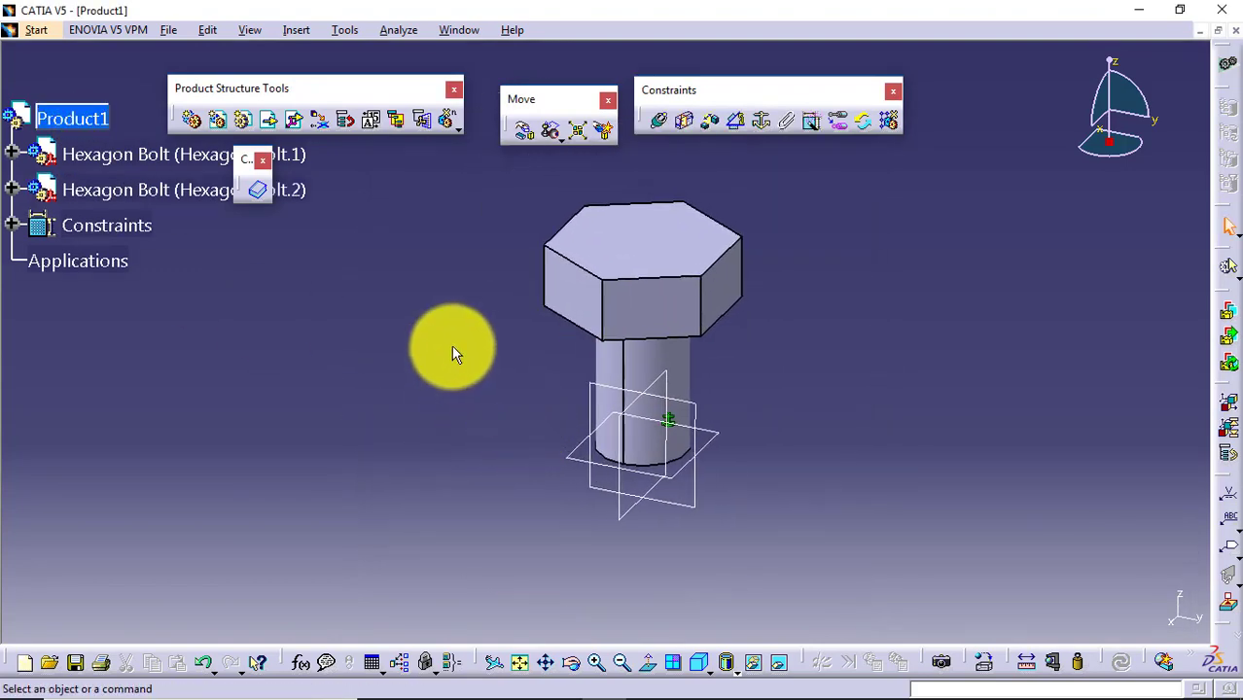
# Step: Move one of the two overlapping bolts along the X axis with Manipulation so they stand apart
pyautogui.click(524, 130)
pyautogui.moveTo(615, 258); pyautogui.dragTo(312, 403)
pyautogui.moveTo(780, 356)
pyautogui.mouseDown(button='middle')
pyautogui.moveTo(804, 339)
pyautogui.moveTo(925, 371)
pyautogui.moveTo(907, 500)
pyautogui.moveTo(784, 478)
pyautogui.moveTo(918, 325)
pyautogui.moveTo(783, 347)
pyautogui.moveTo(778, 375)
pyautogui.mouseUp(button='middle')
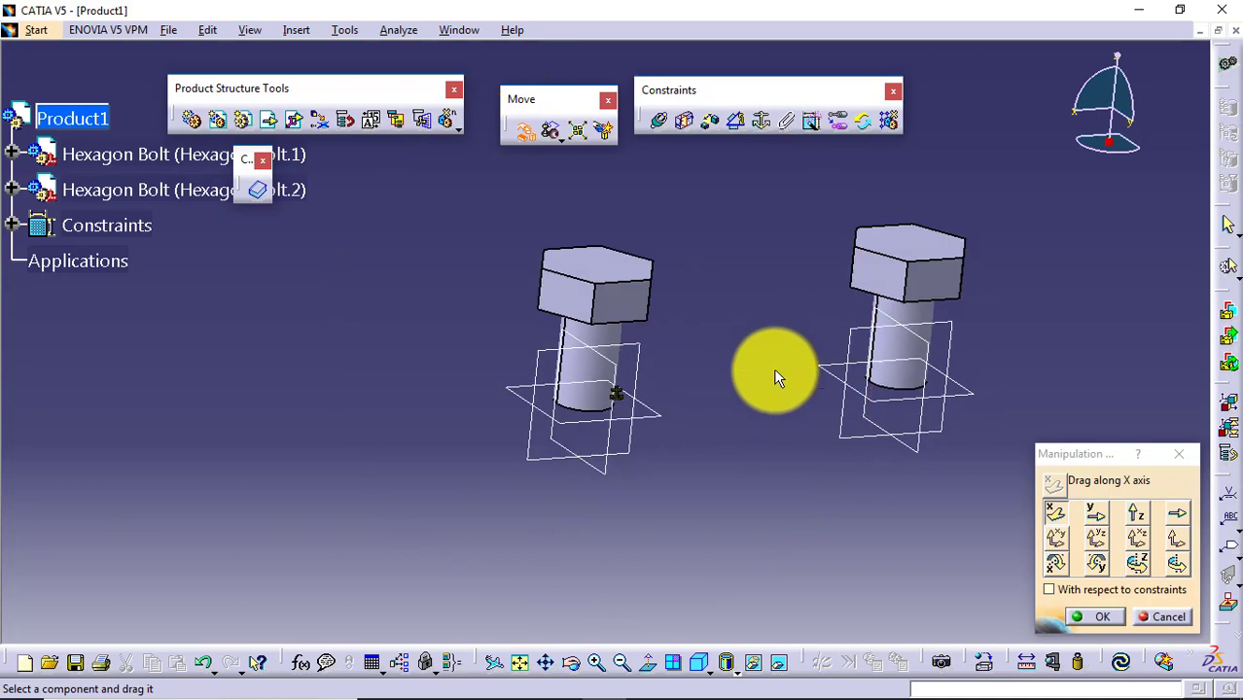
pyautogui.click(1102, 617)
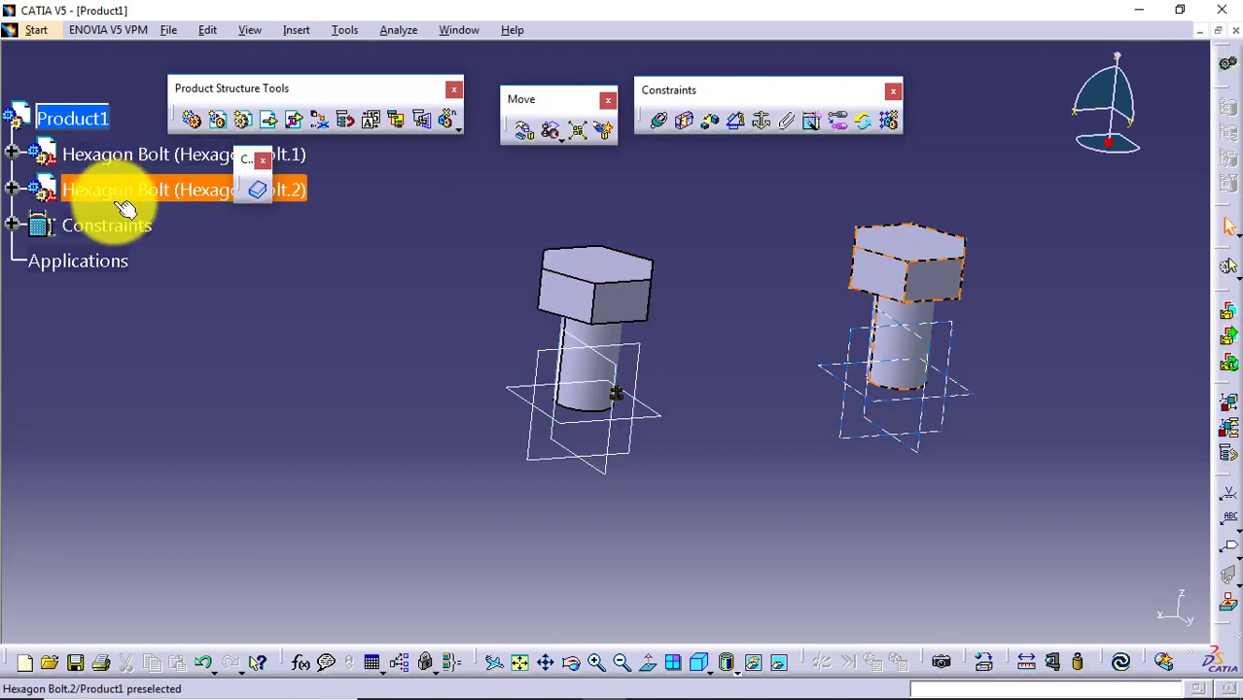
# Step: Open the Bolt Table relation of Hexagon Bolt.2 and apply configuration row 5 with Dia 30 mm and Length 60 mm
pyautogui.click(13, 190)
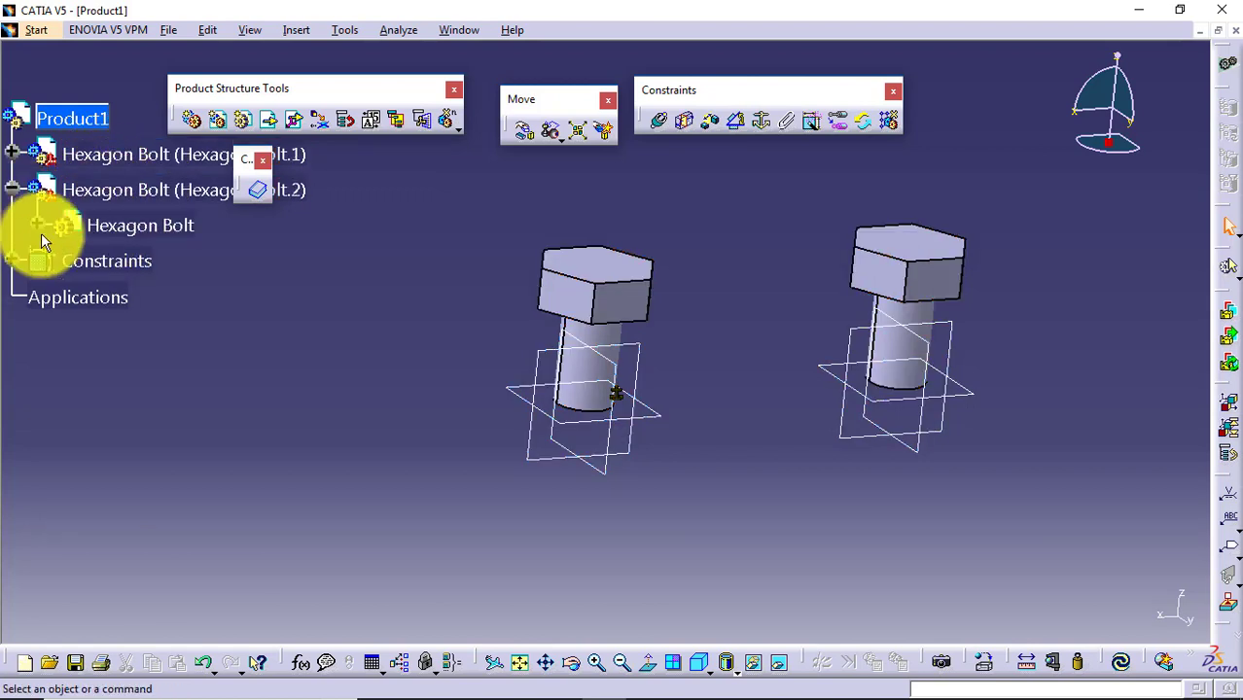
pyautogui.click(37, 224)
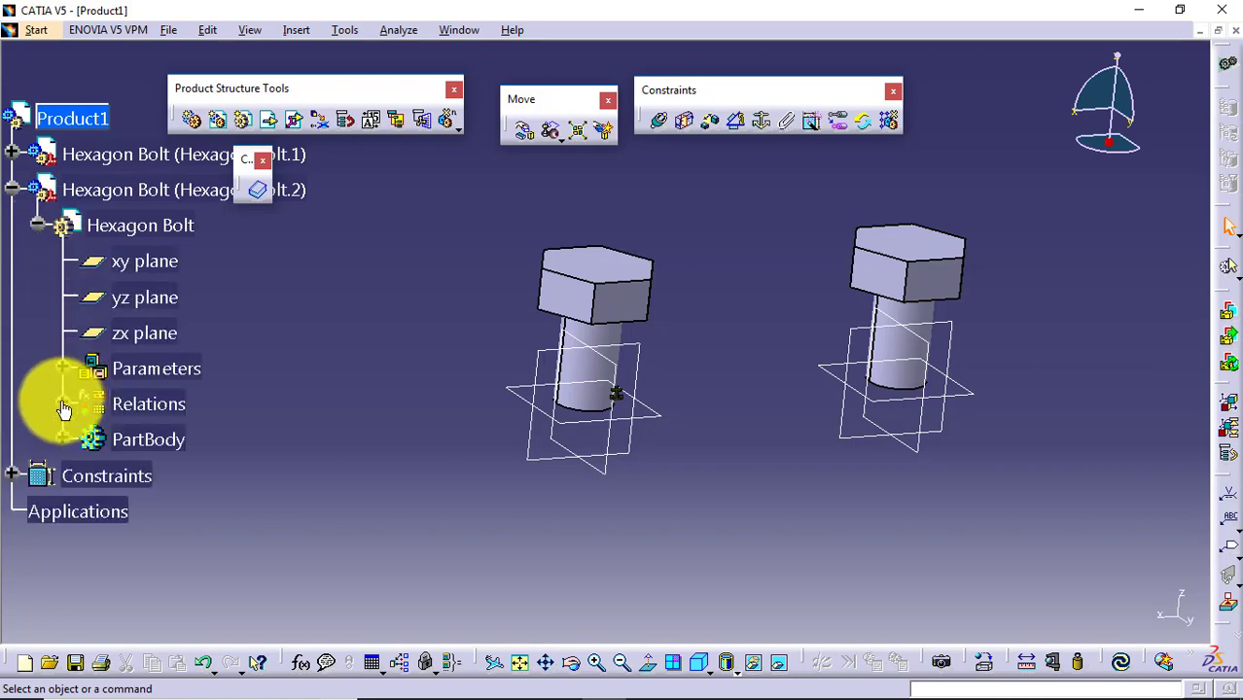
pyautogui.click(62, 403)
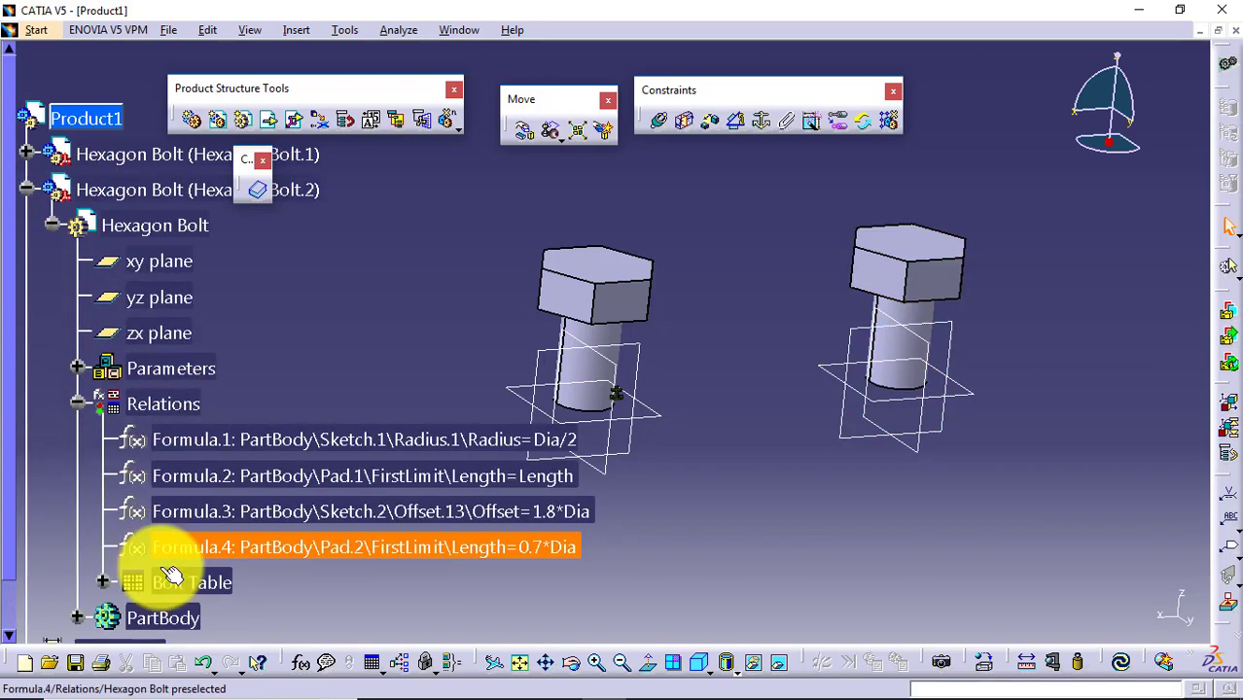
pyautogui.moveTo(244, 588); pyautogui.dragTo(277, 576, button='middle')
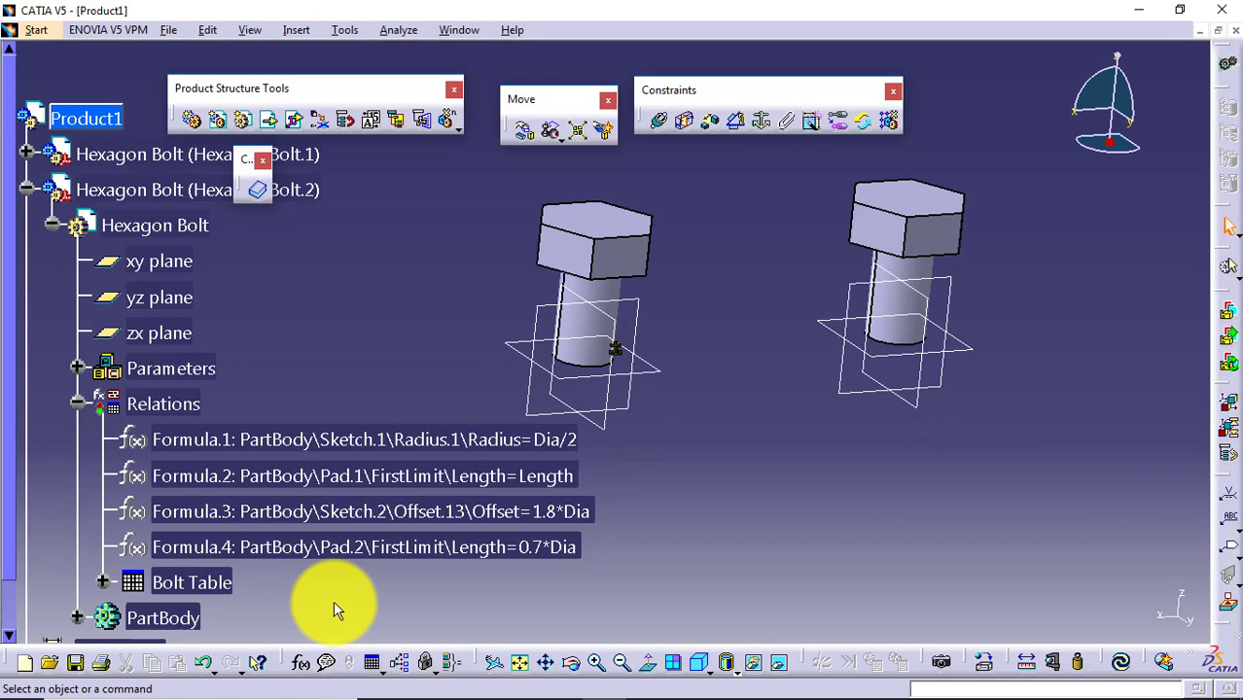
pyautogui.doubleClick(219, 582)
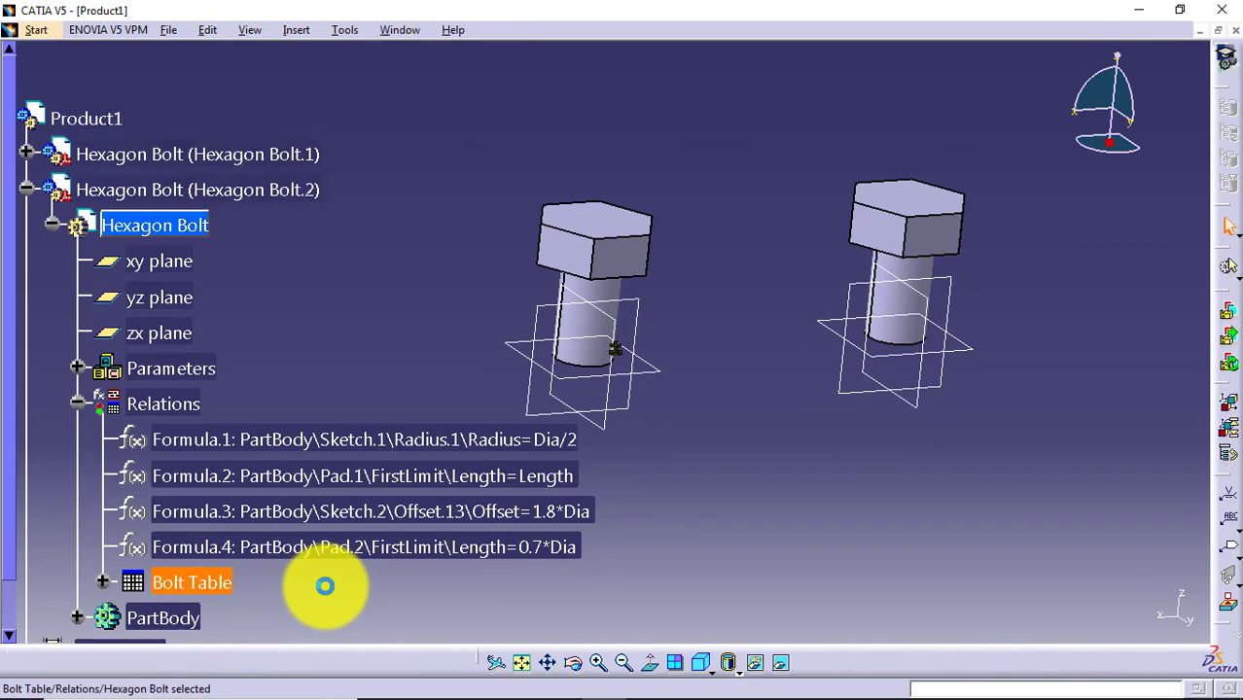
pyautogui.scroll(-2, 298, 581)
pyautogui.doubleClick(180, 465)
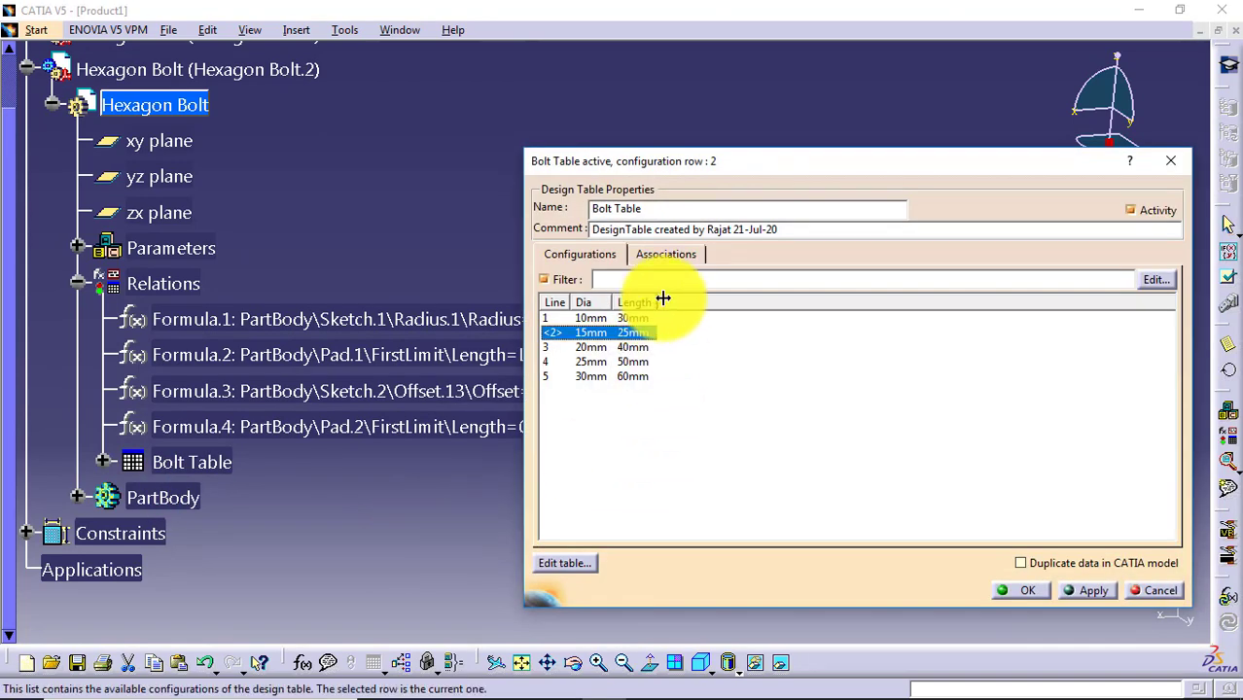
pyautogui.moveTo(659, 300); pyautogui.dragTo(715, 304)
pyautogui.moveTo(614, 302); pyautogui.dragTo(672, 299)
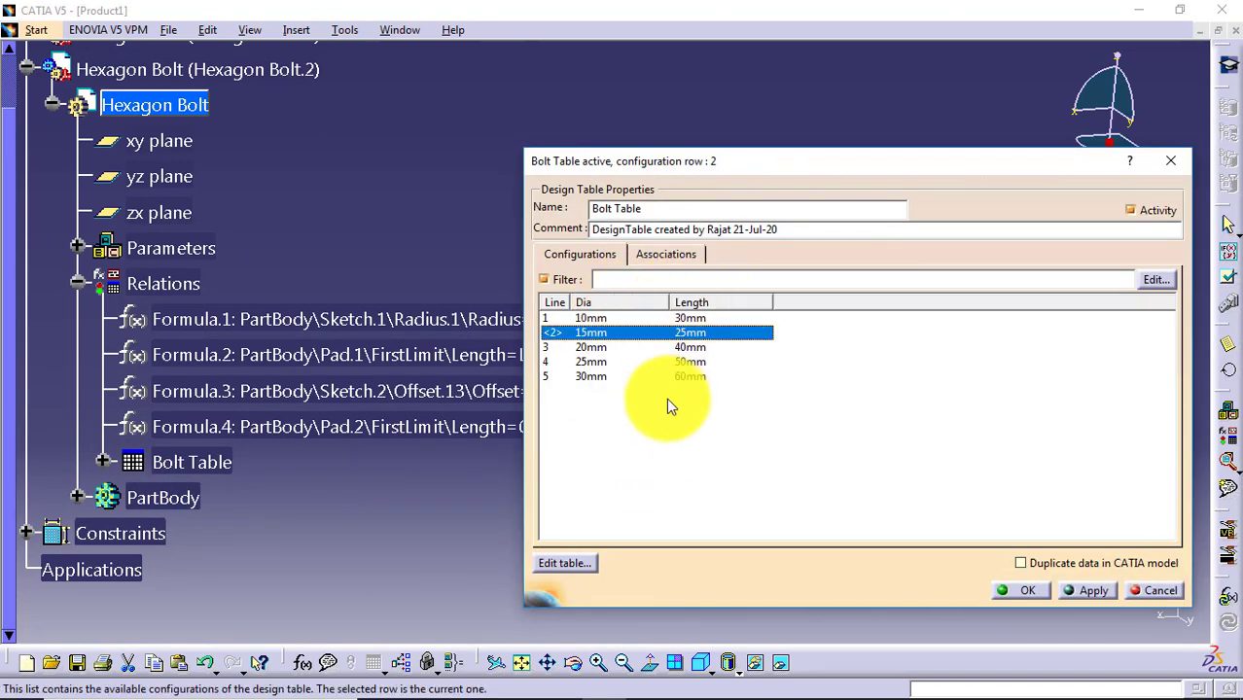
pyautogui.doubleClick(606, 380)
pyautogui.moveTo(747, 385); pyautogui.dragTo(756, 530, button='middle')
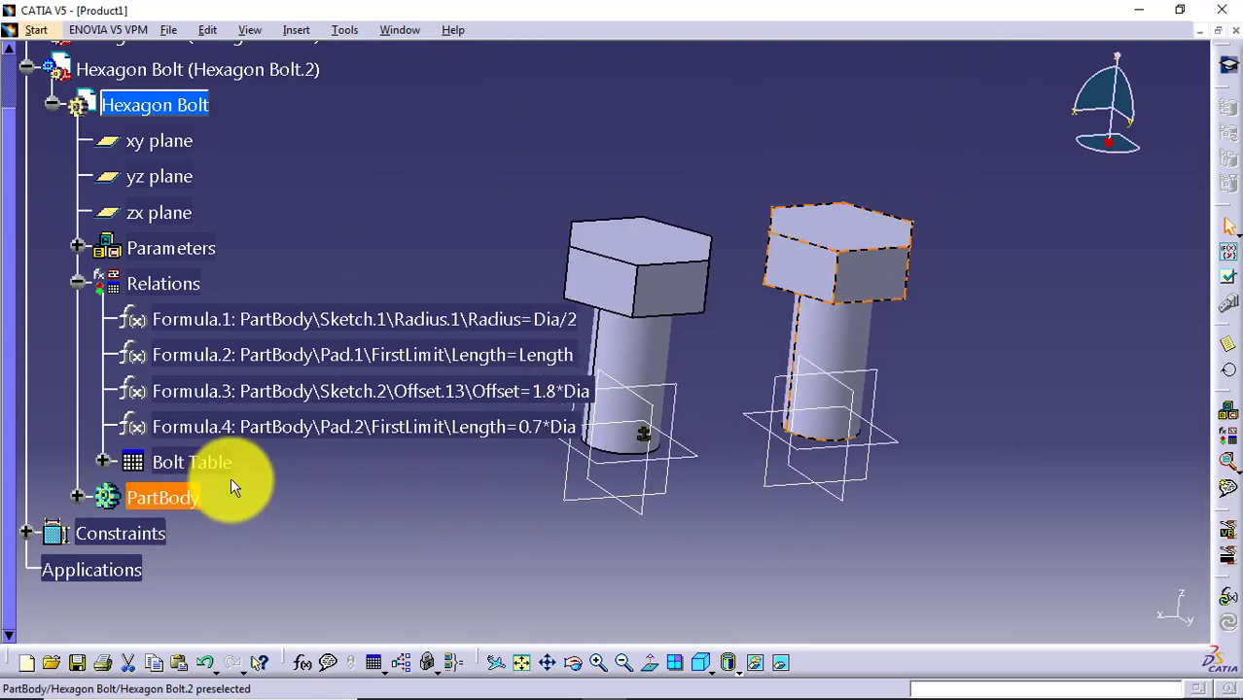
# Step: Collapse the Hexagon Bolt.2 branch in the tree and reactivate Product1 for assembly editing
pyautogui.scroll(2, 320, 490)
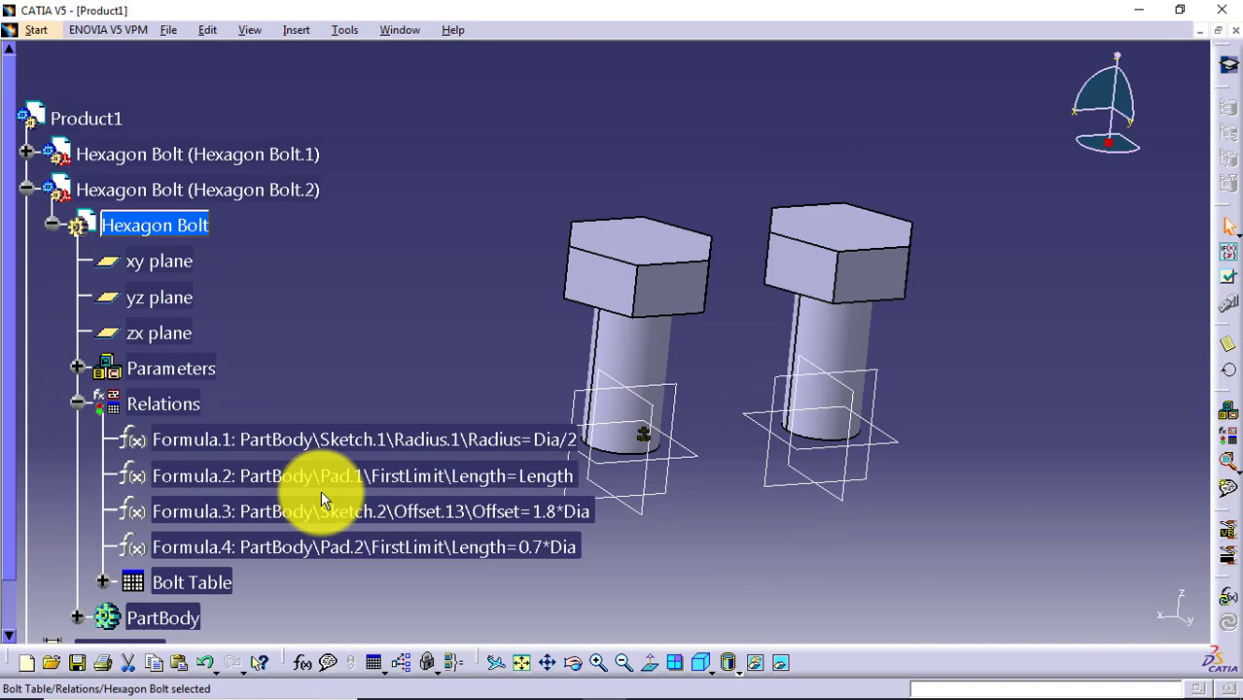
pyautogui.click(62, 403)
pyautogui.click(37, 225)
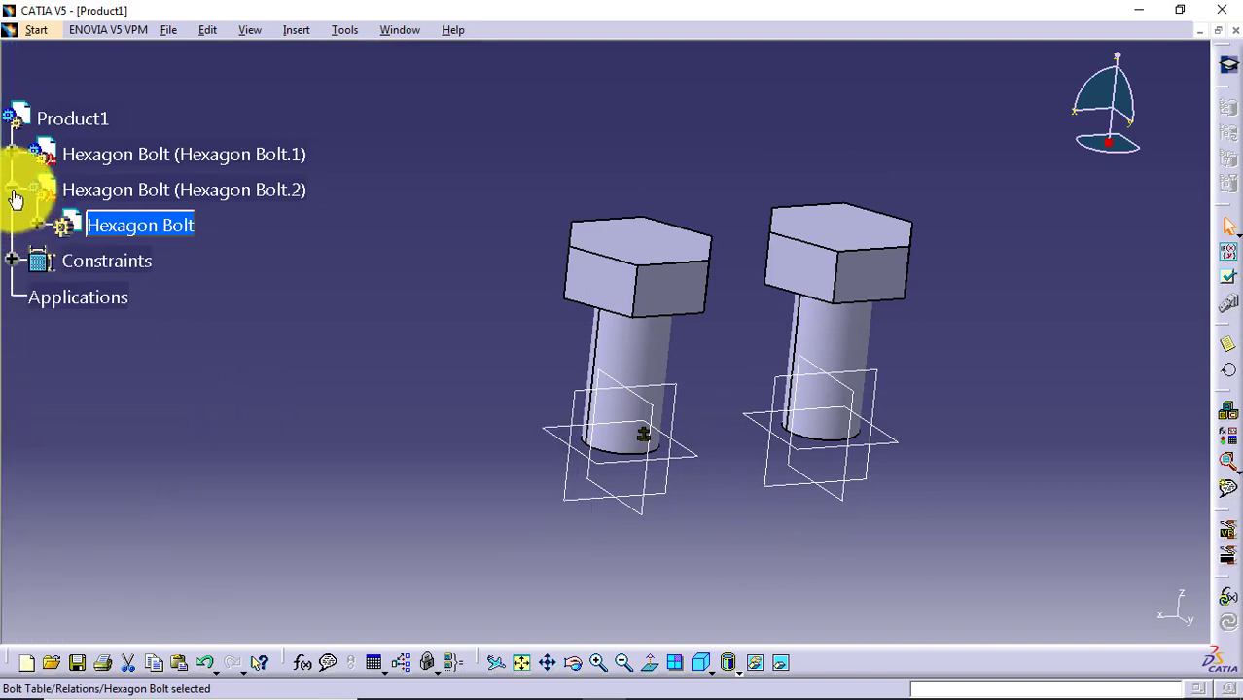
pyautogui.click(11, 189)
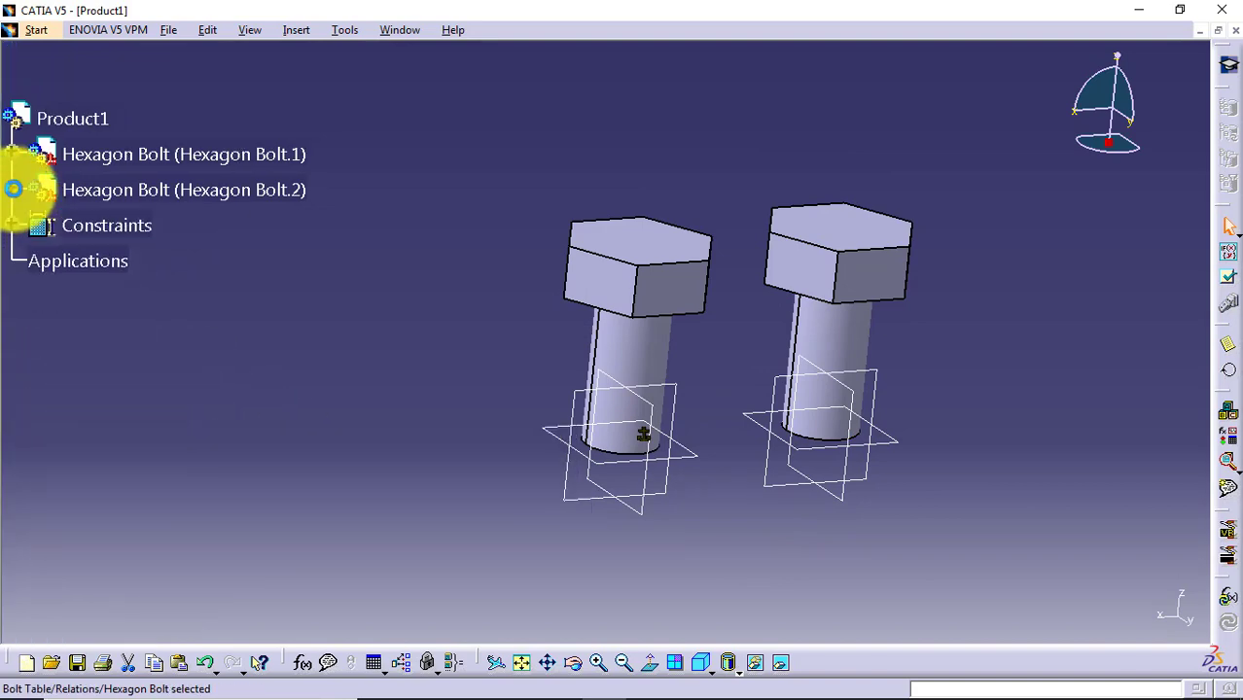
pyautogui.doubleClick(91, 114)
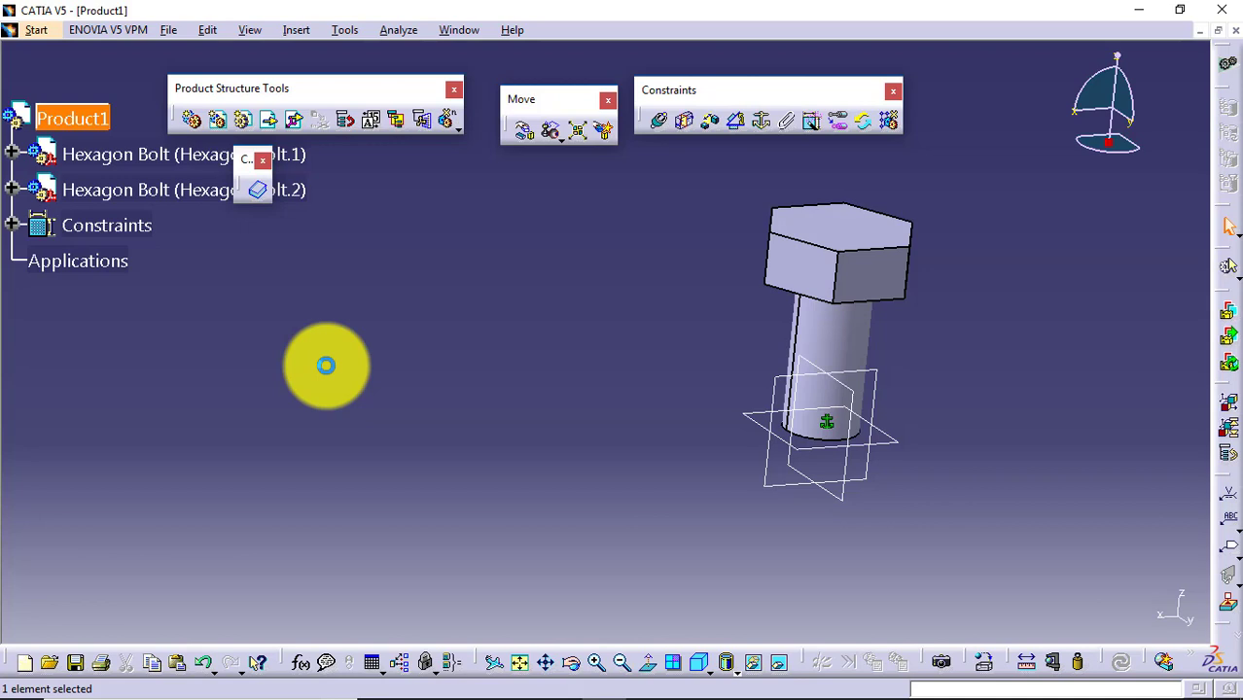
# Step: Close Product1 without saving and create a new catalog in the Catalog Editor
pyautogui.click(1233, 33)
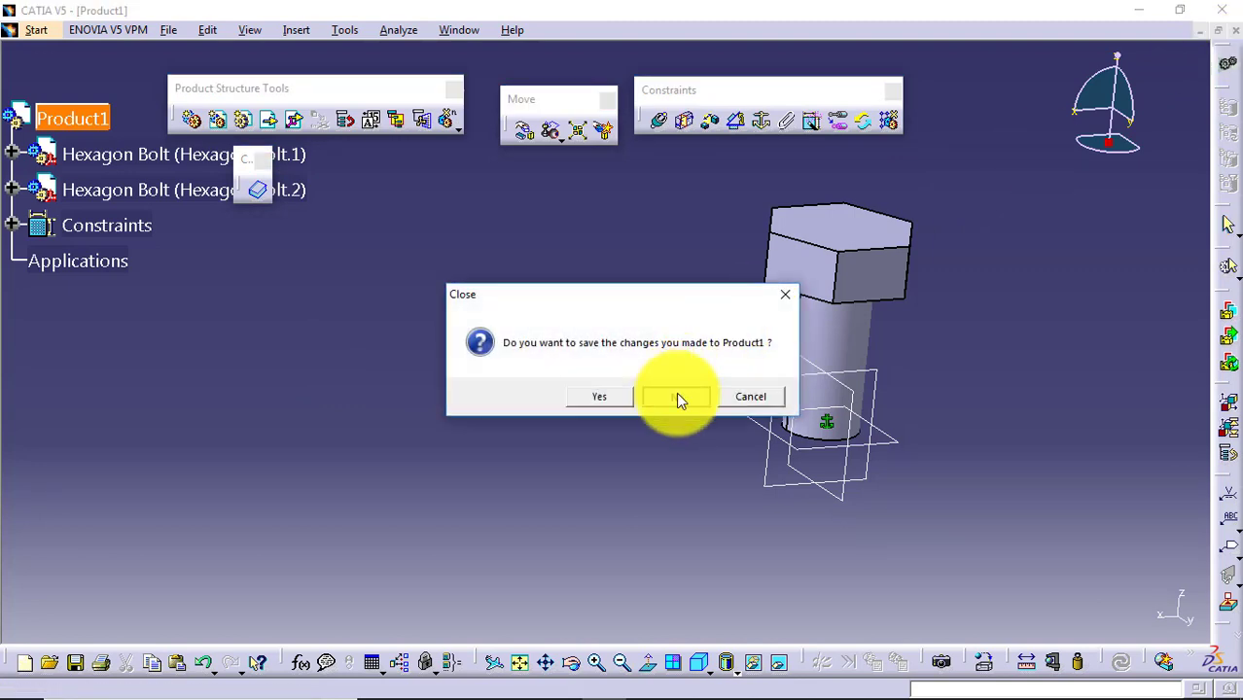
pyautogui.click(679, 397)
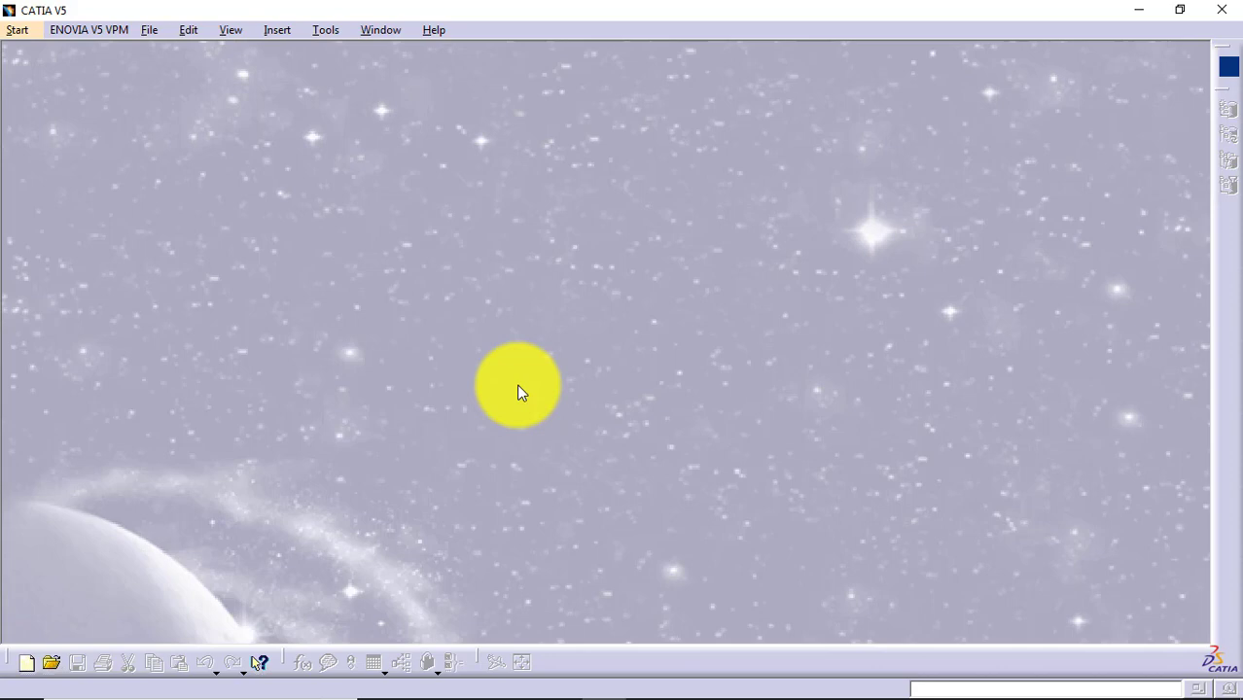
pyautogui.click(24, 29)
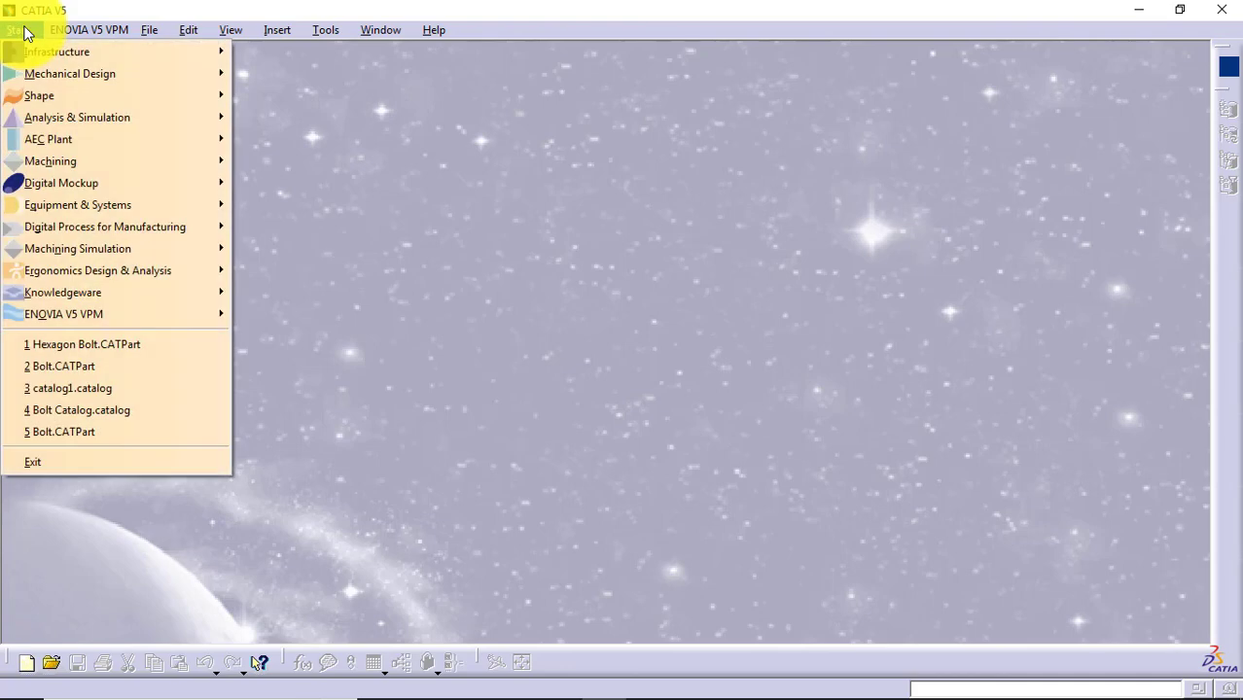
pyautogui.moveTo(76, 45)
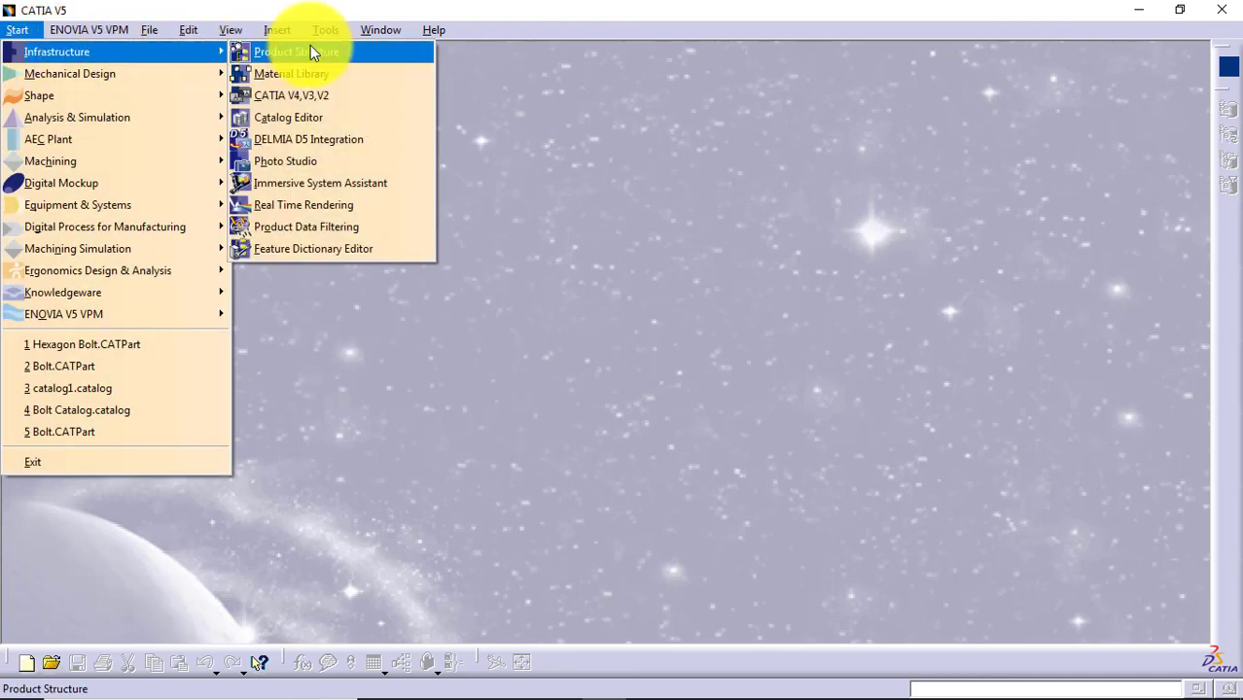
pyautogui.click(347, 129)
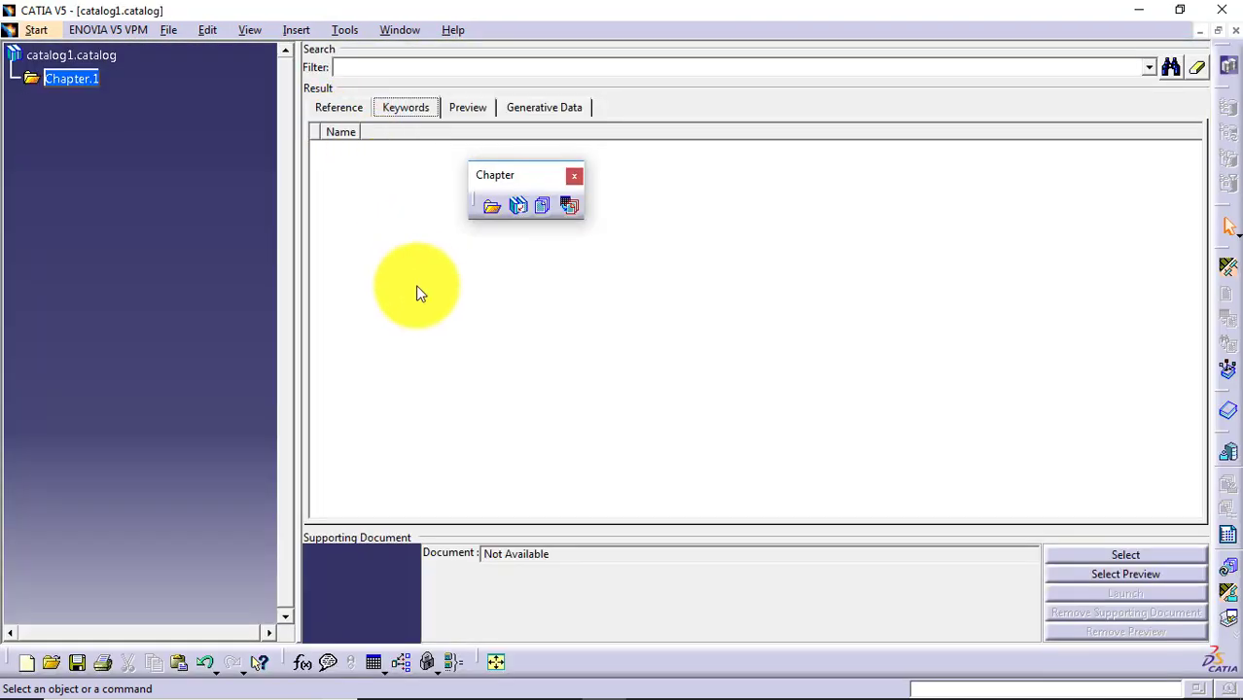
# Step: Add a part family named Hexagon Bolt to Chapter.1 of the catalog
pyautogui.moveTo(490, 175); pyautogui.dragTo(696, 178)
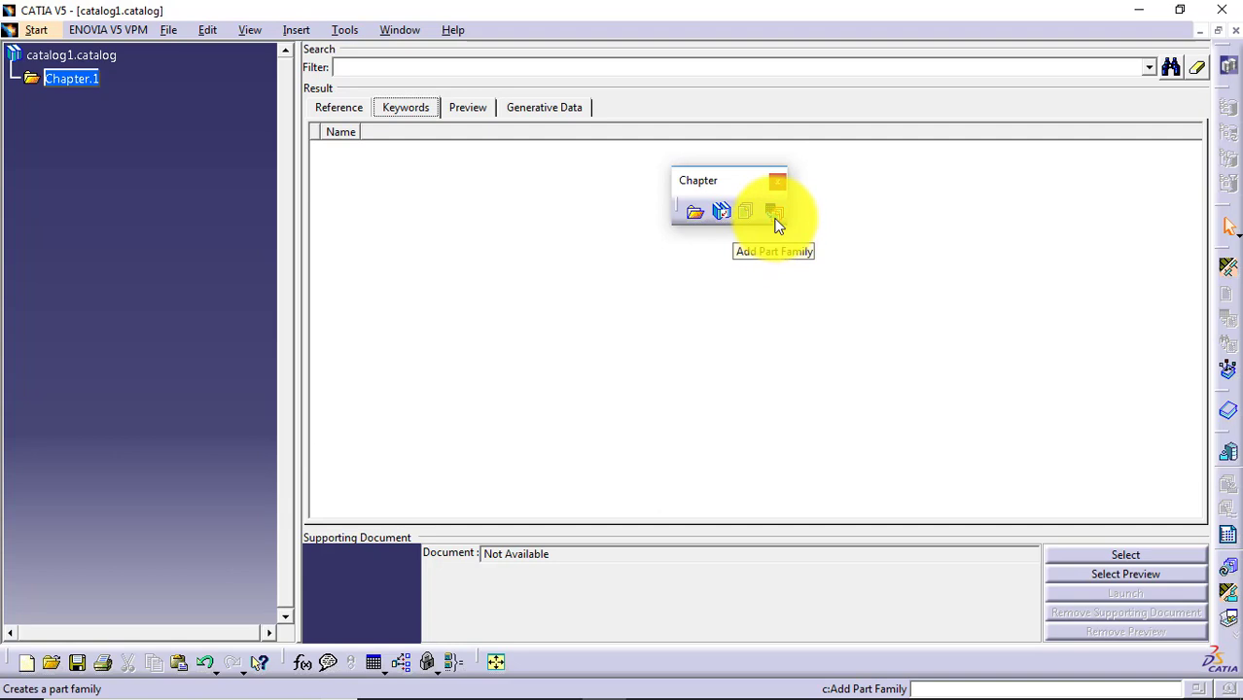
pyautogui.click(774, 216)
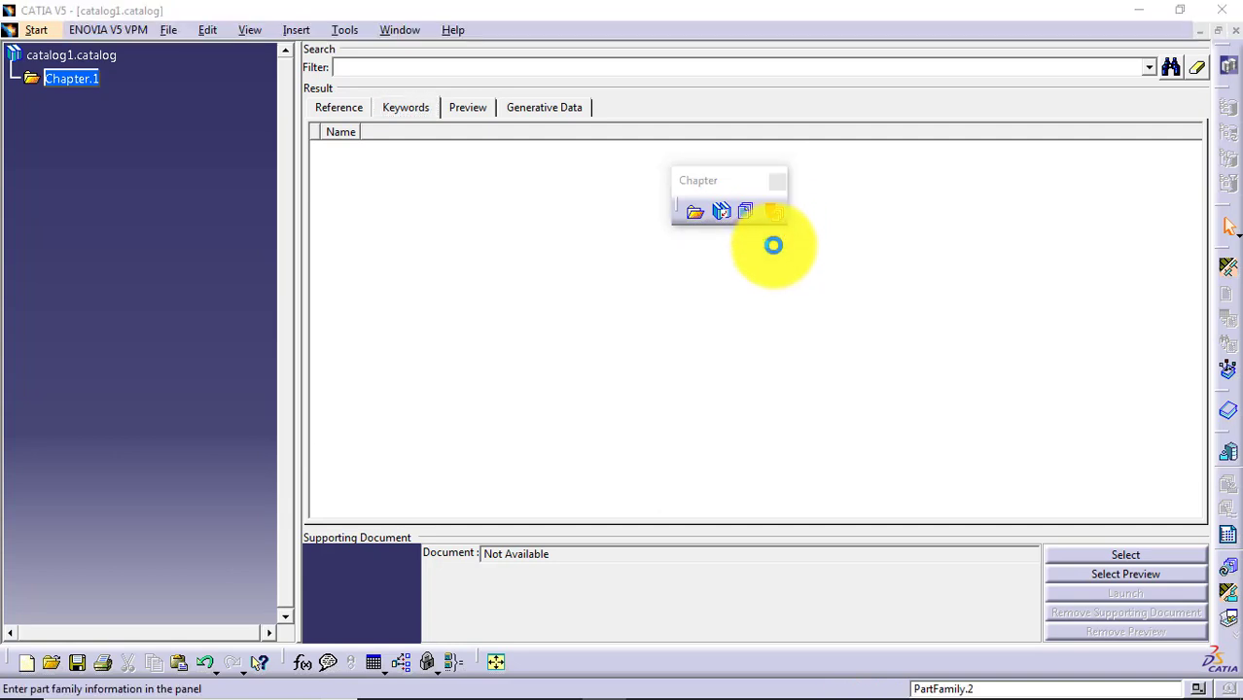
pyautogui.doubleClick(482, 194)
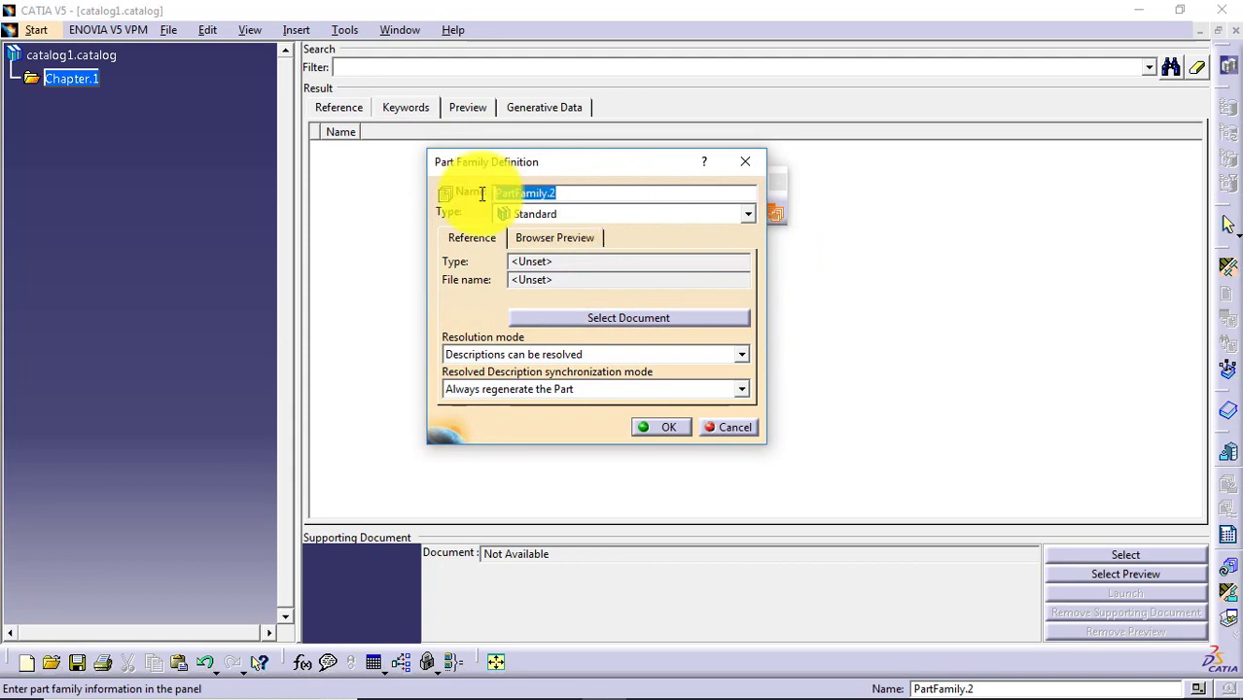
pyautogui.write('H')
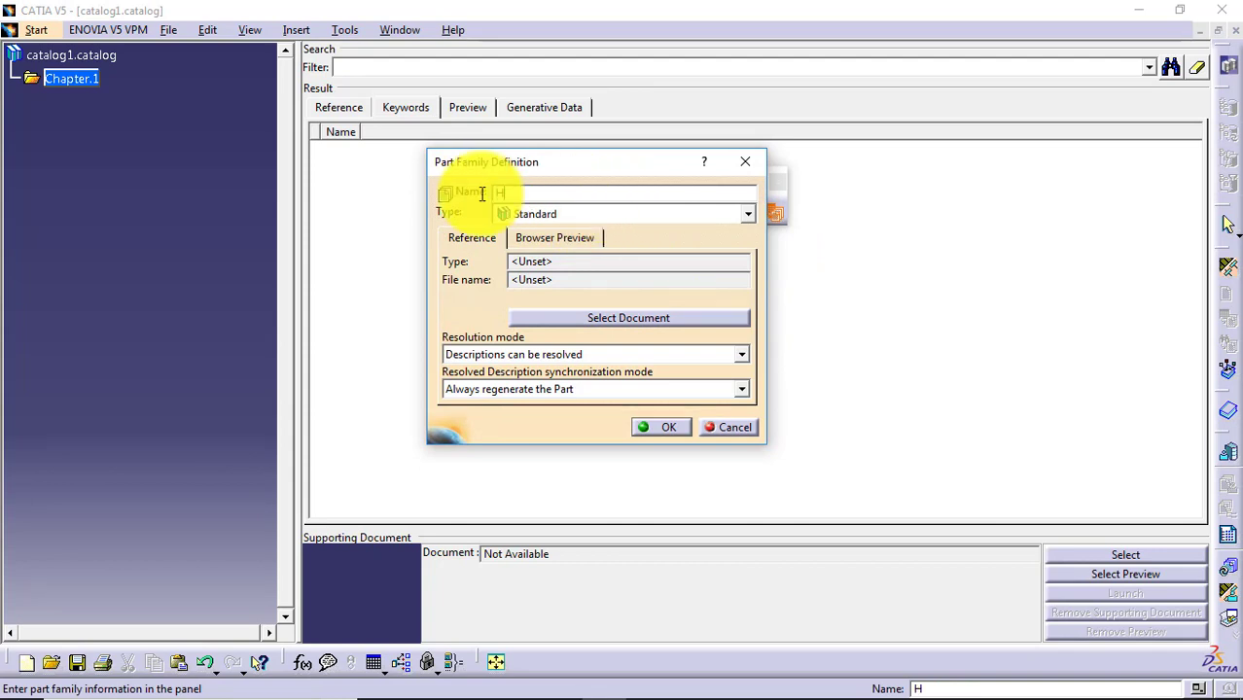
pyautogui.write('exagon Bolt')
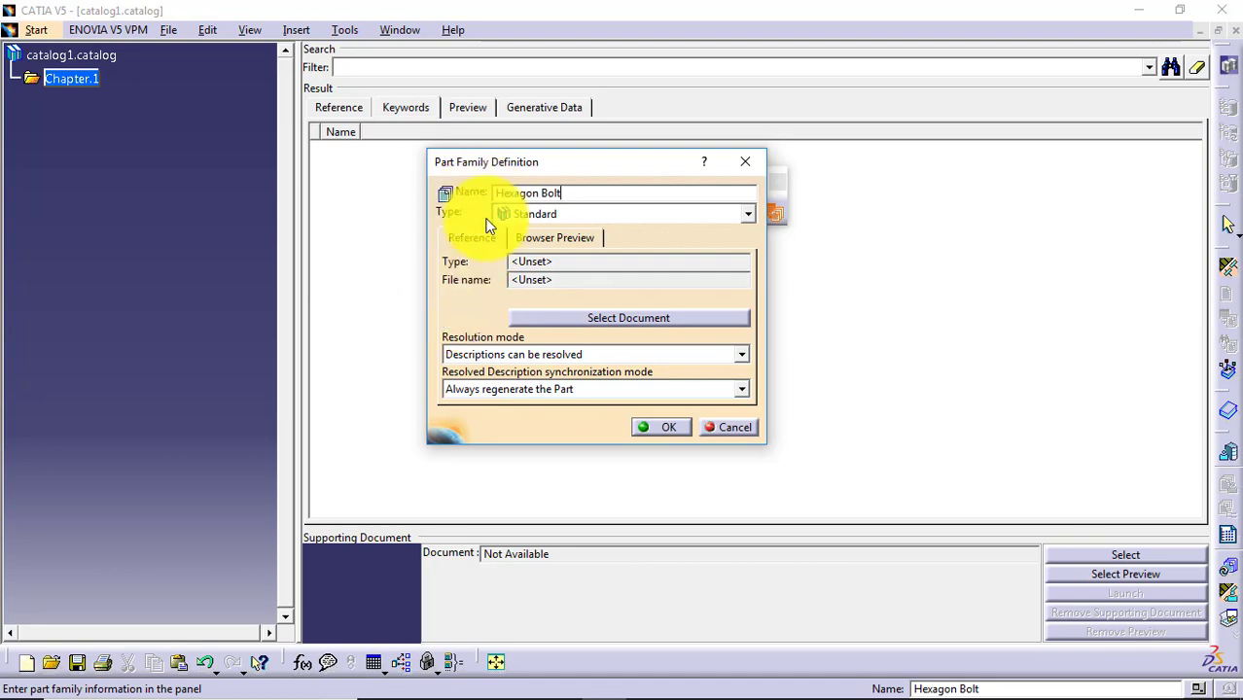
# Step: Assign the Hexagon Bolt part from the desktop's Advance Feature folder as the family's reference document and confirm the definition
pyautogui.click(612, 318)
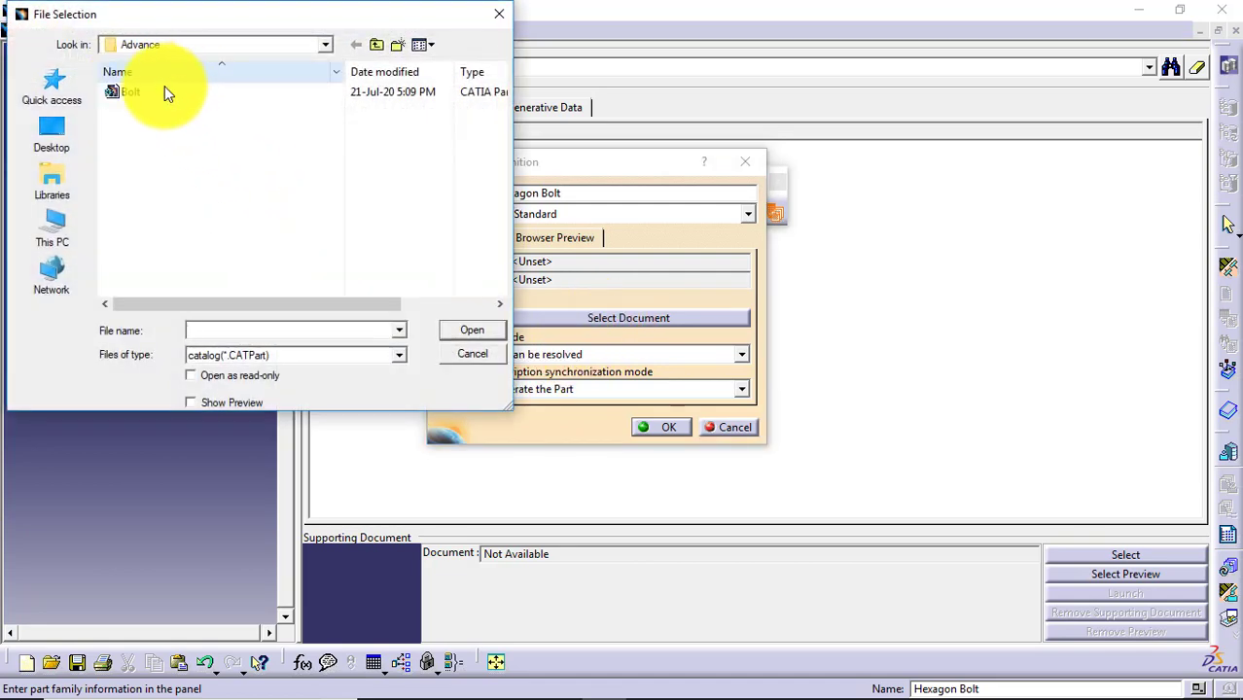
pyautogui.click(45, 151)
pyautogui.doubleClick(379, 207)
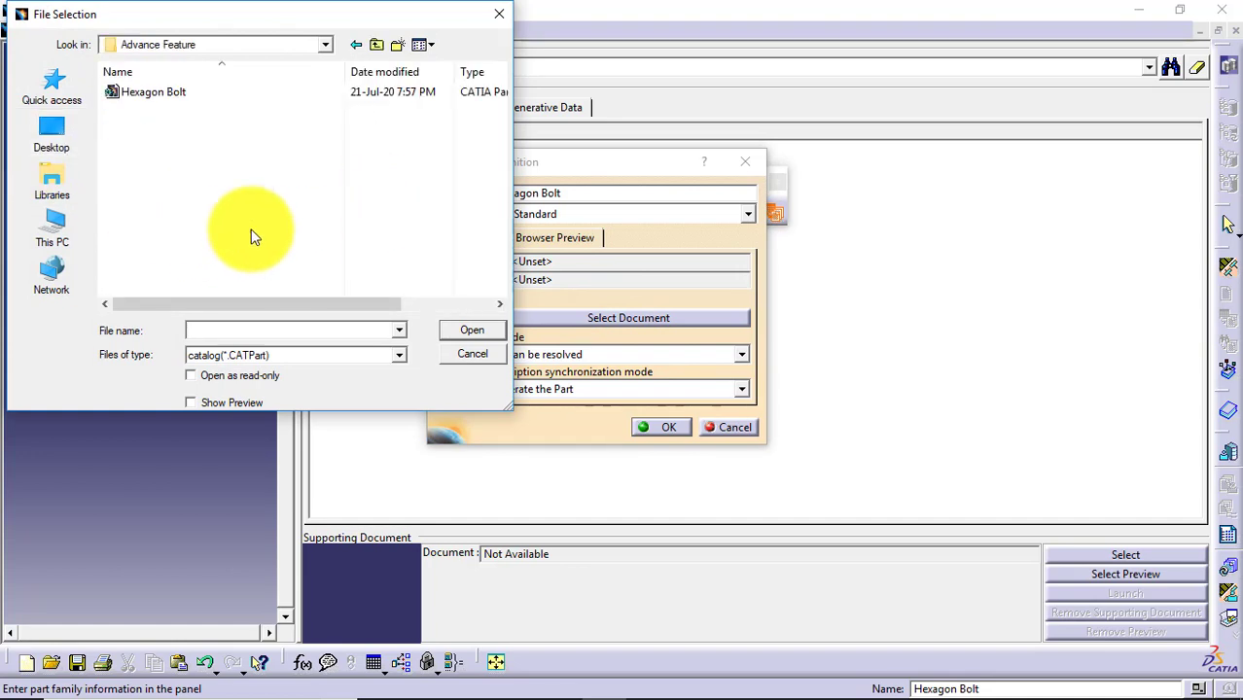
pyautogui.click(156, 93)
pyautogui.click(466, 332)
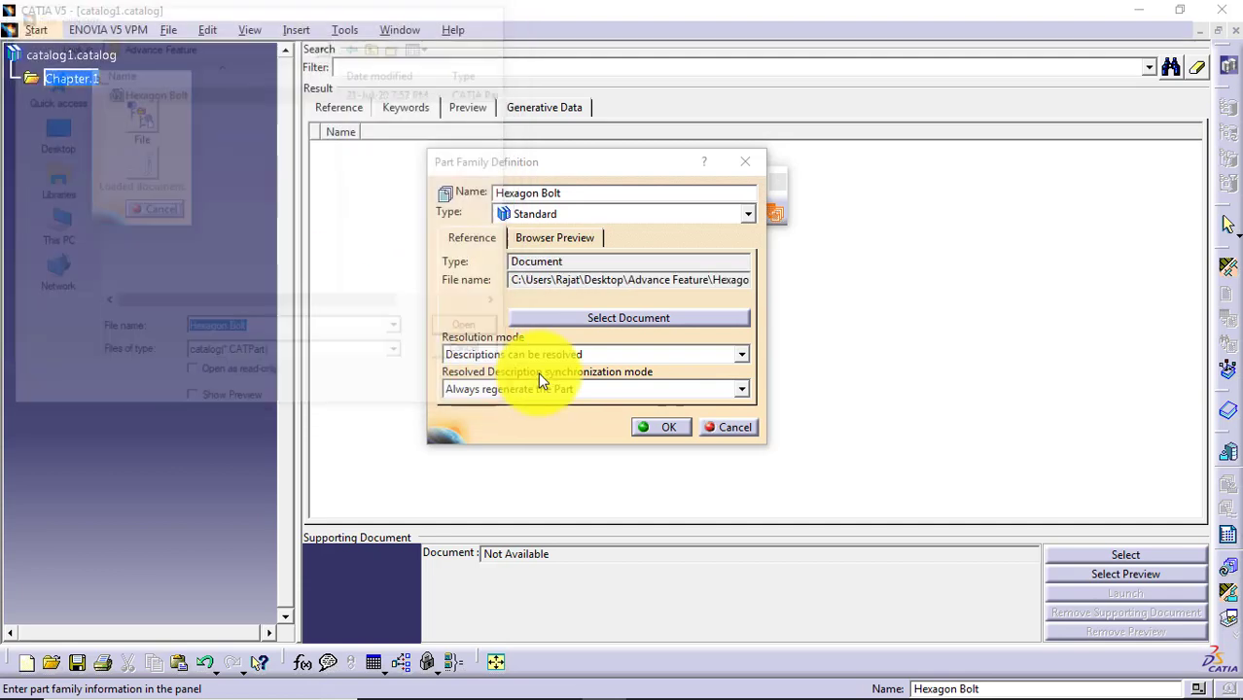
pyautogui.click(655, 427)
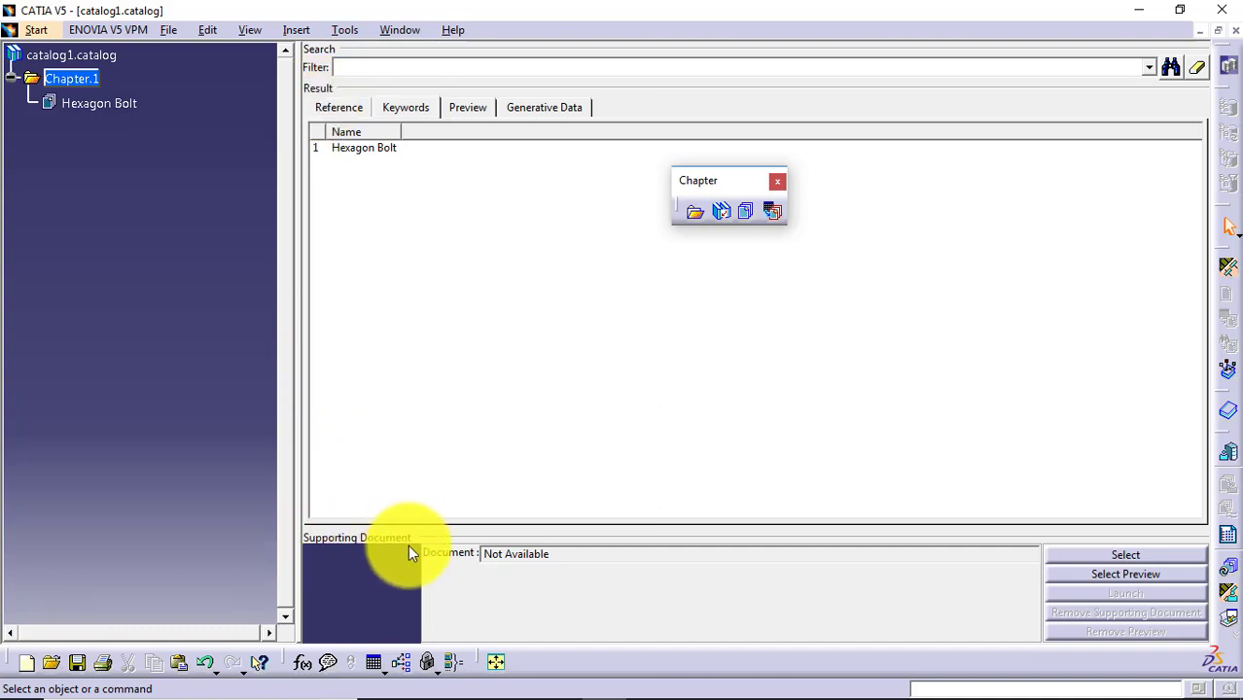
# Step: Attach BoltTable.xls from the desktop's Advance Feature folder as the supporting document of Chapter.1
pyautogui.click(1099, 551)
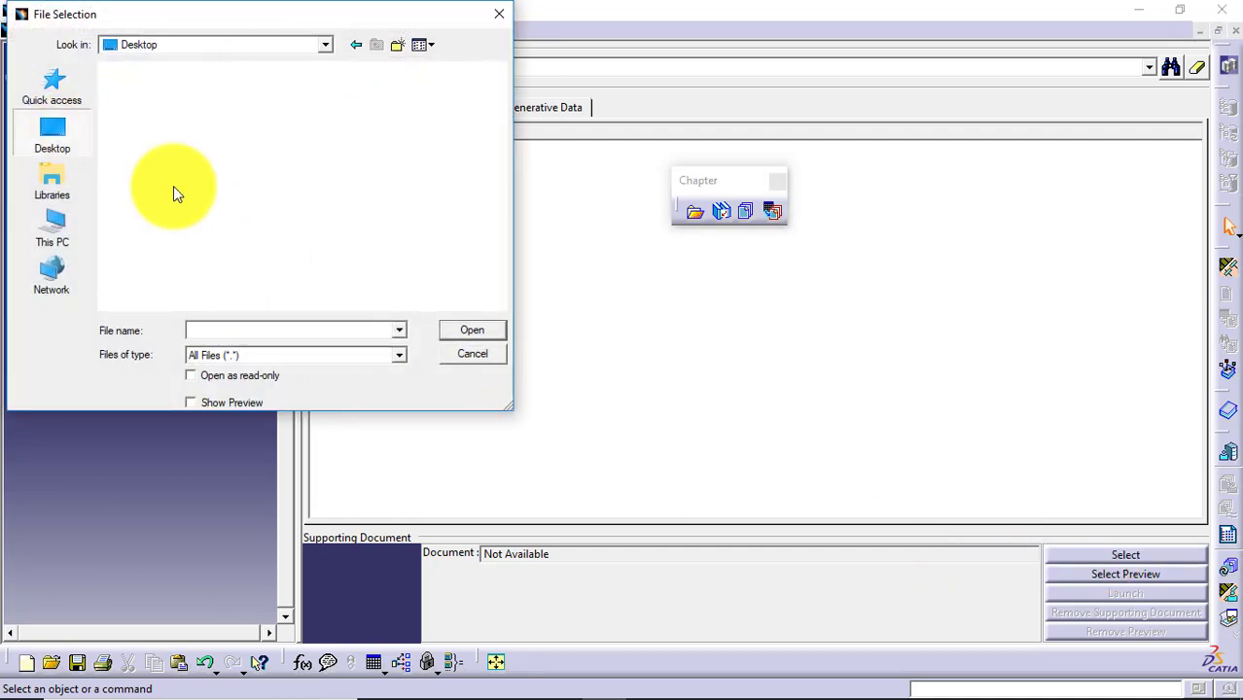
pyautogui.scroll(-8, 341, 219)
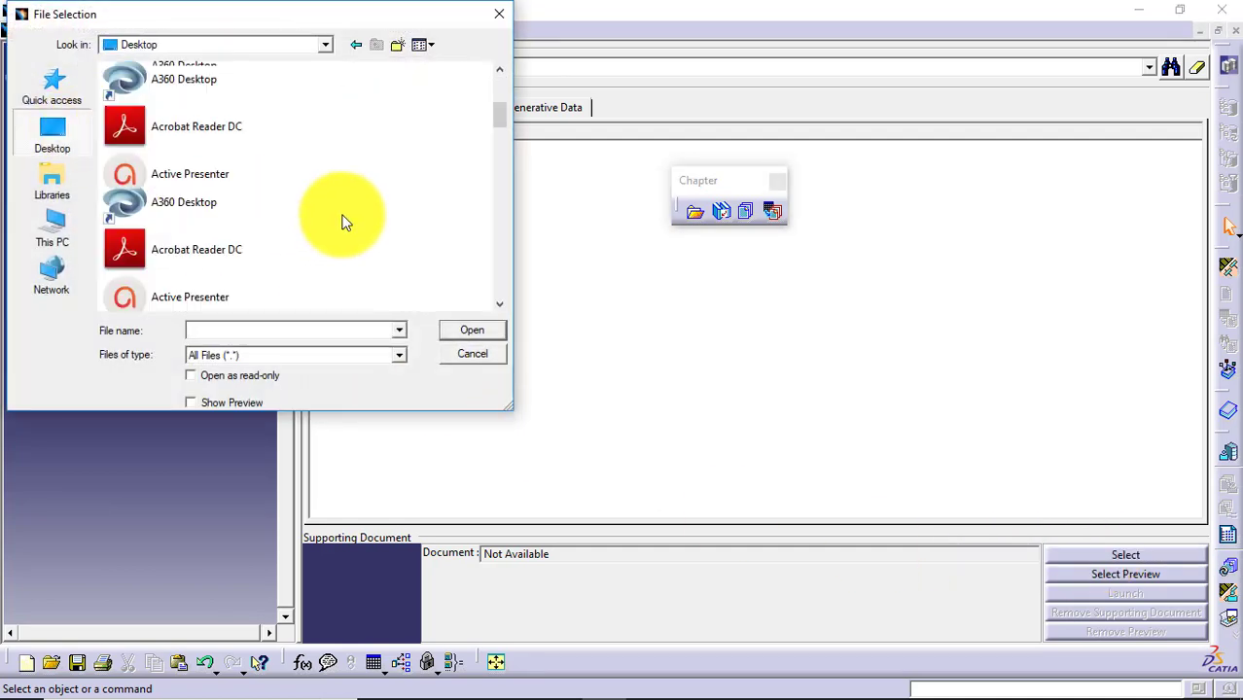
pyautogui.scroll(-12, 341, 222)
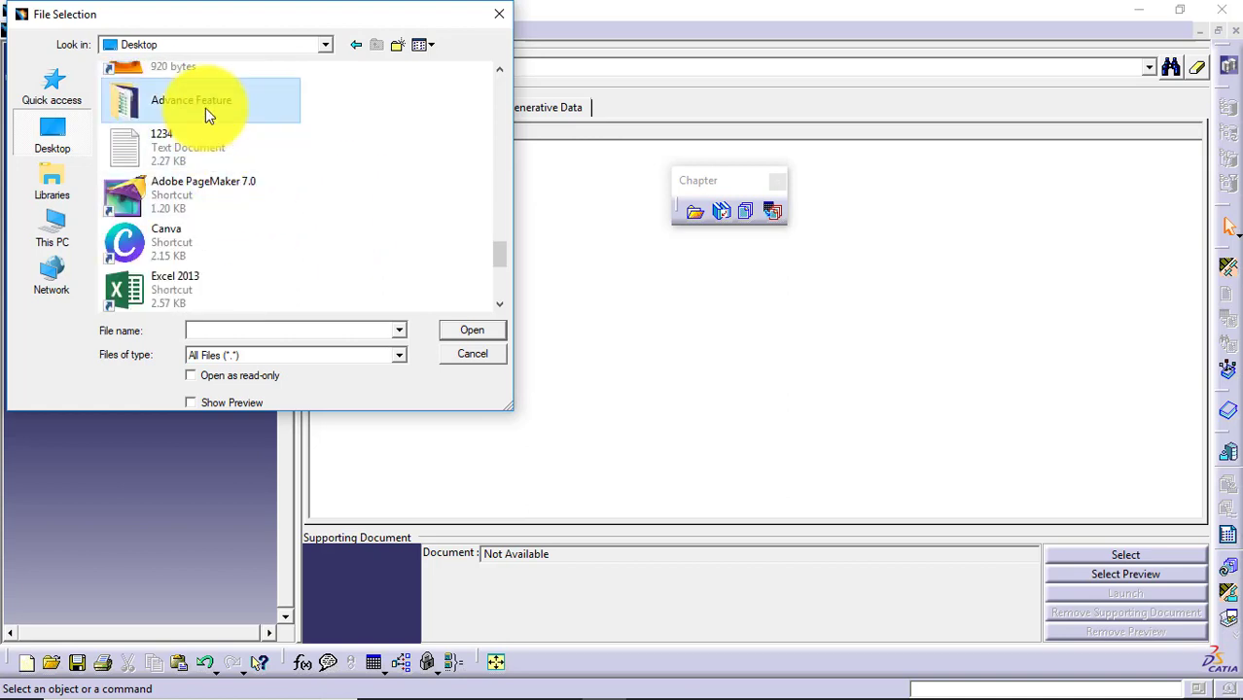
pyautogui.doubleClick(206, 108)
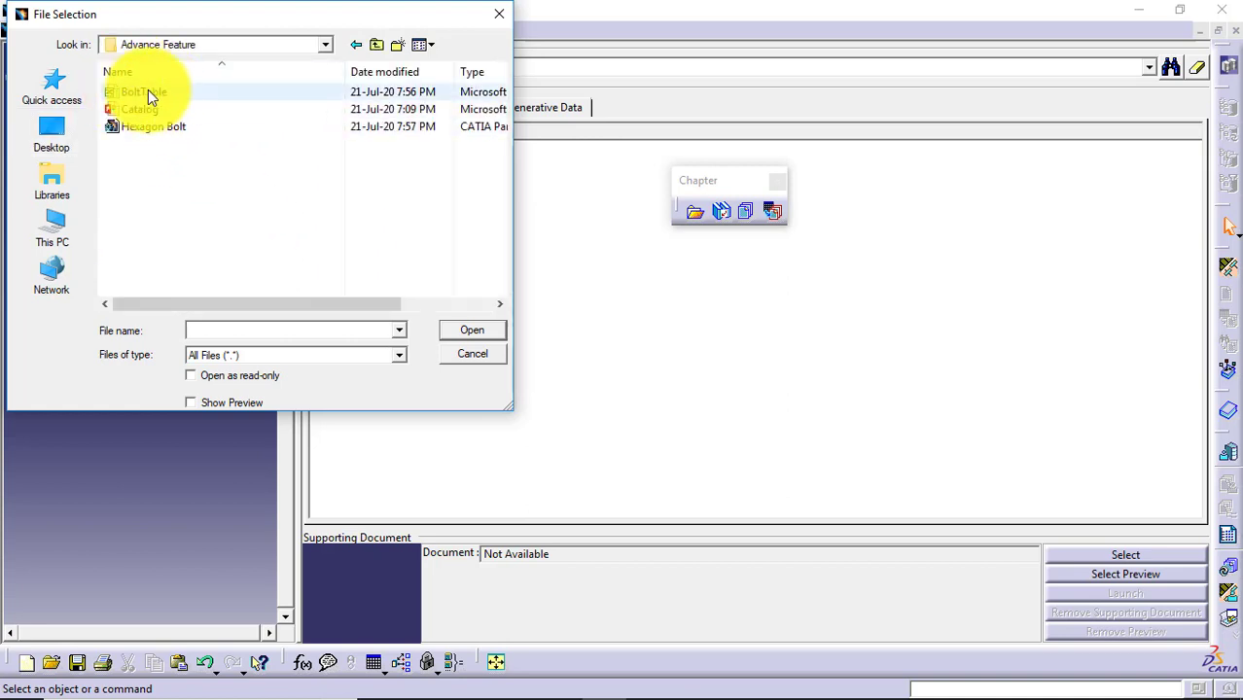
pyautogui.click(146, 92)
pyautogui.click(457, 329)
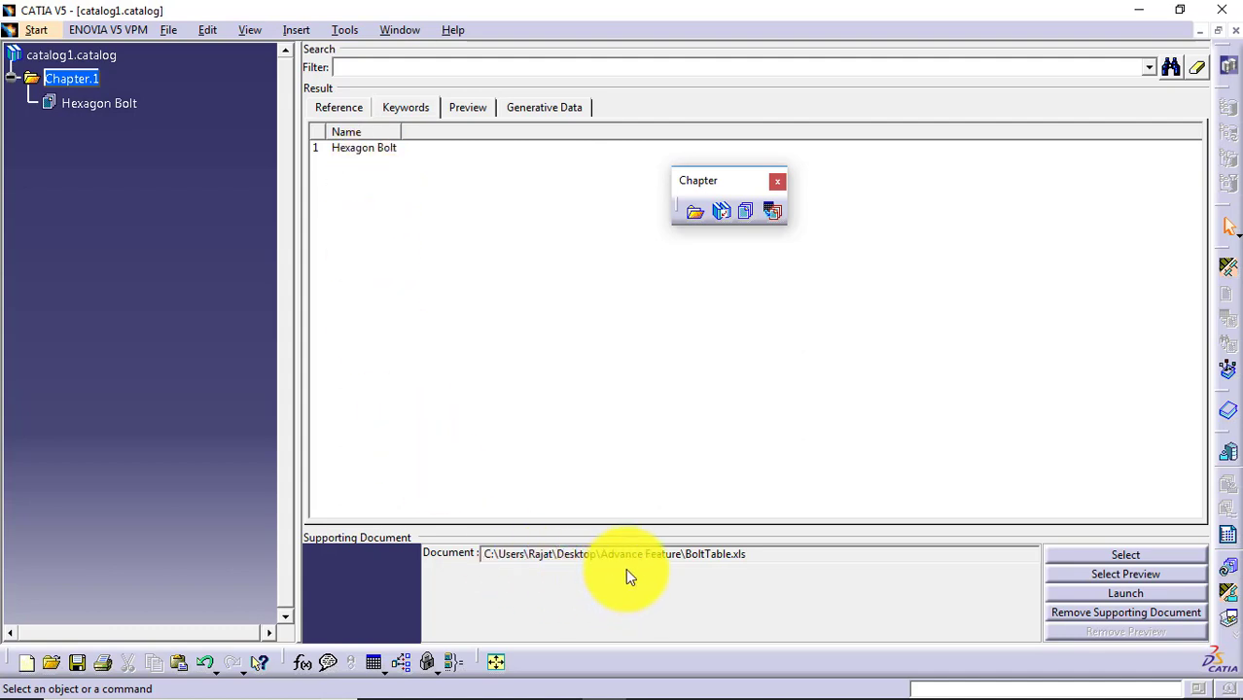
# Step: Save the catalog as Hexabolt in the desktop's Advance Feature folder
pyautogui.click(174, 29)
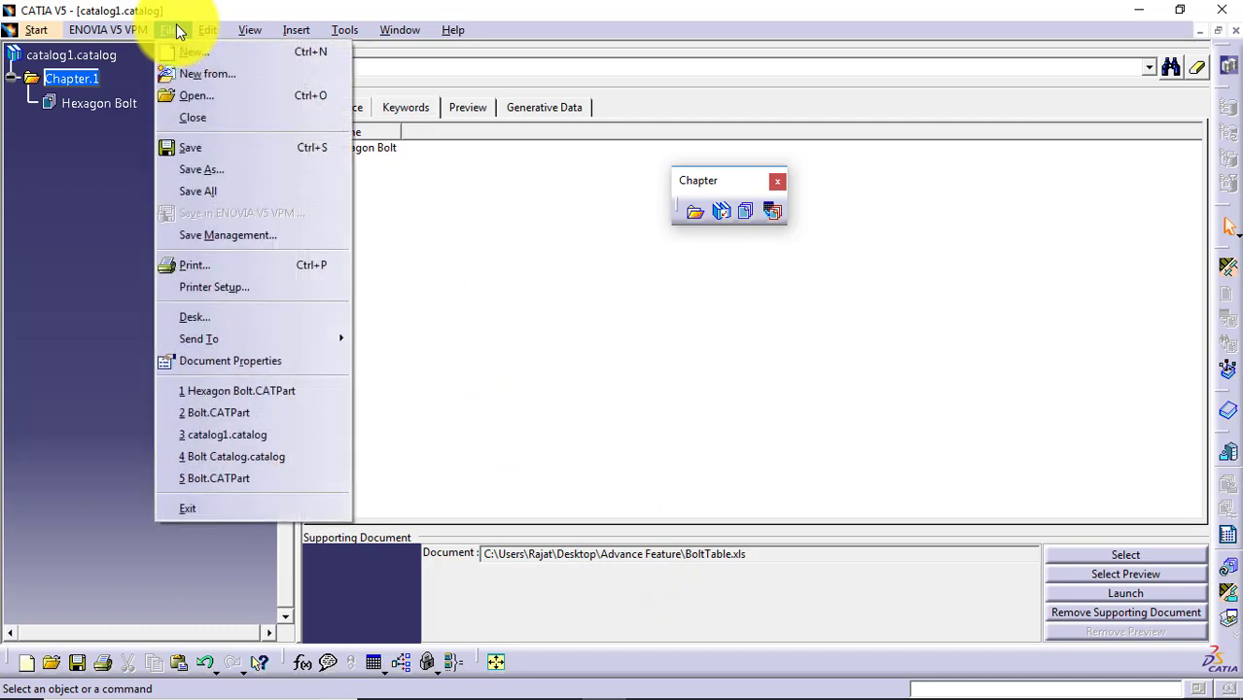
pyautogui.click(205, 154)
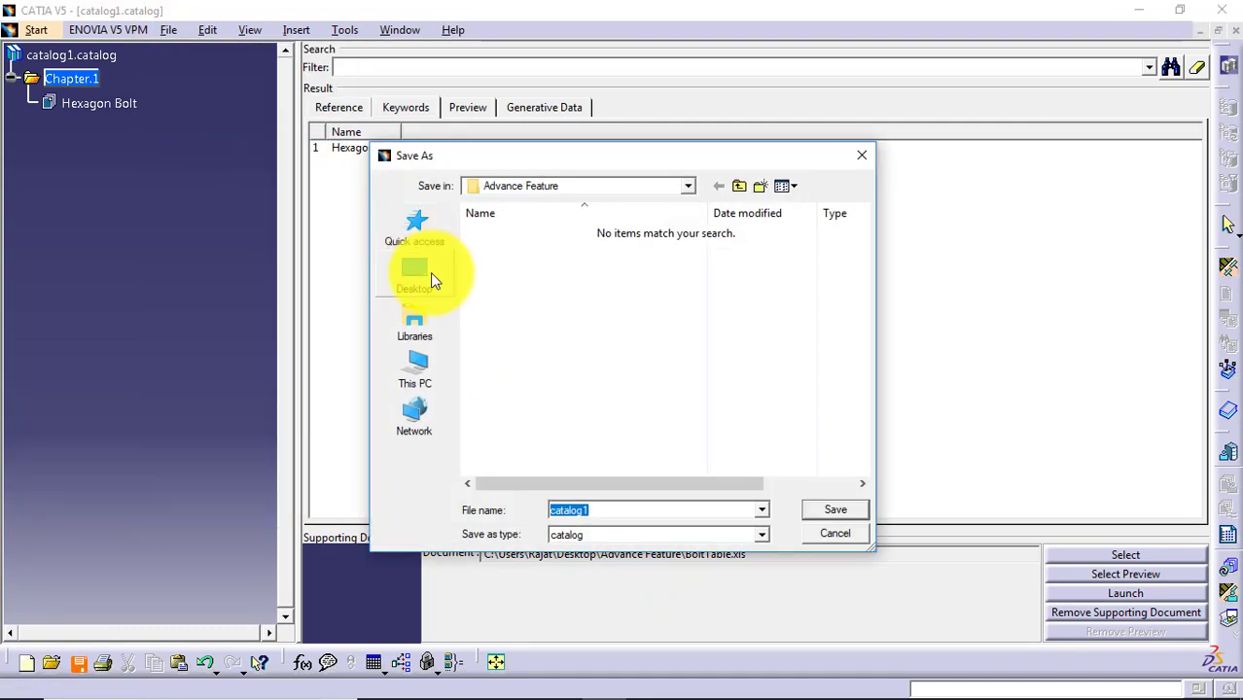
pyautogui.click(429, 274)
pyautogui.doubleClick(681, 348)
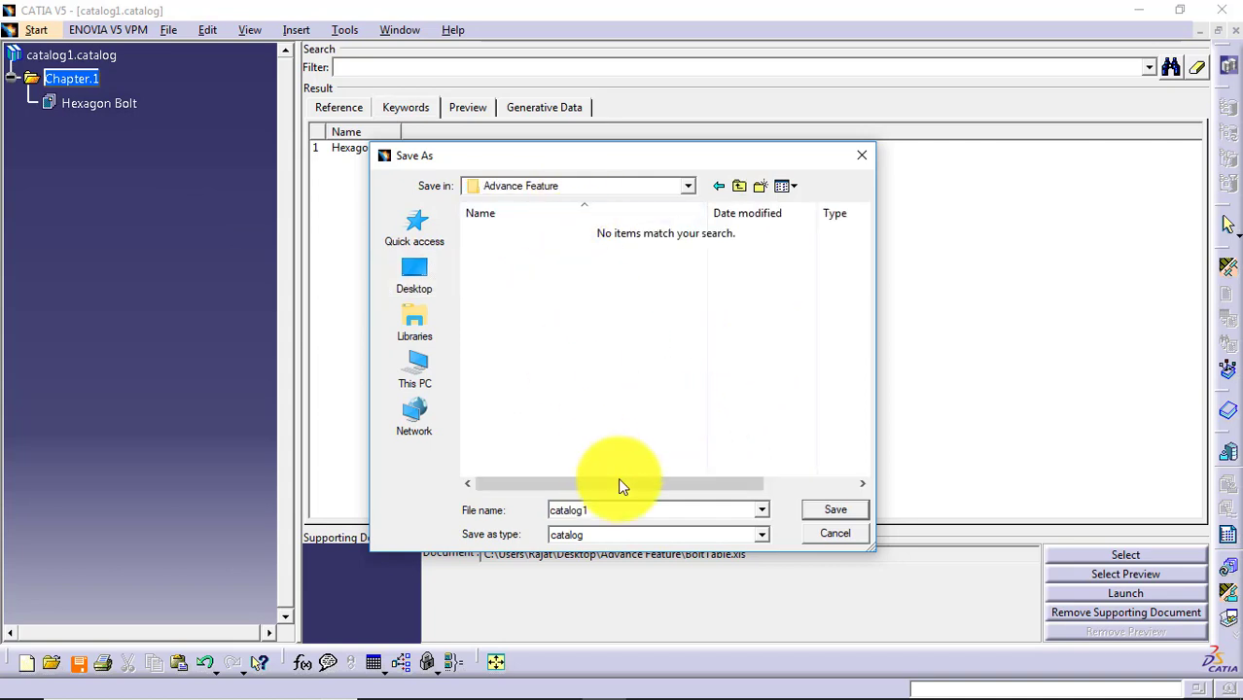
pyautogui.doubleClick(600, 508)
pyautogui.write('H')
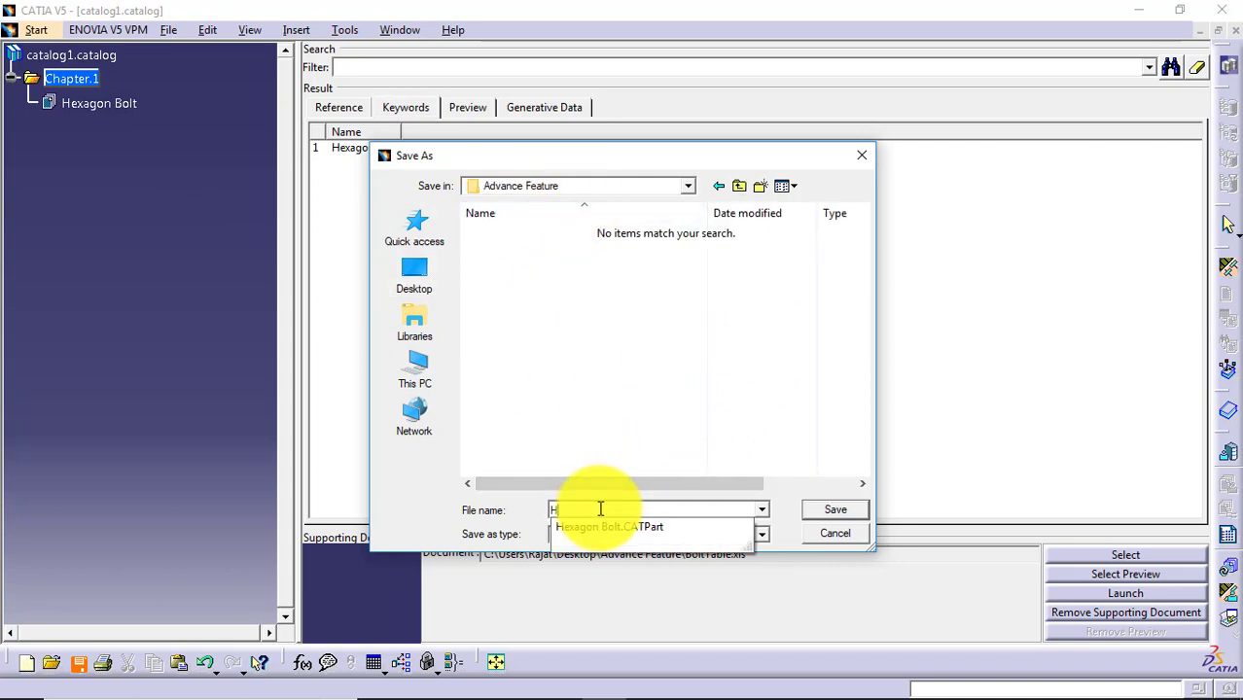
pyautogui.write('exabolt')
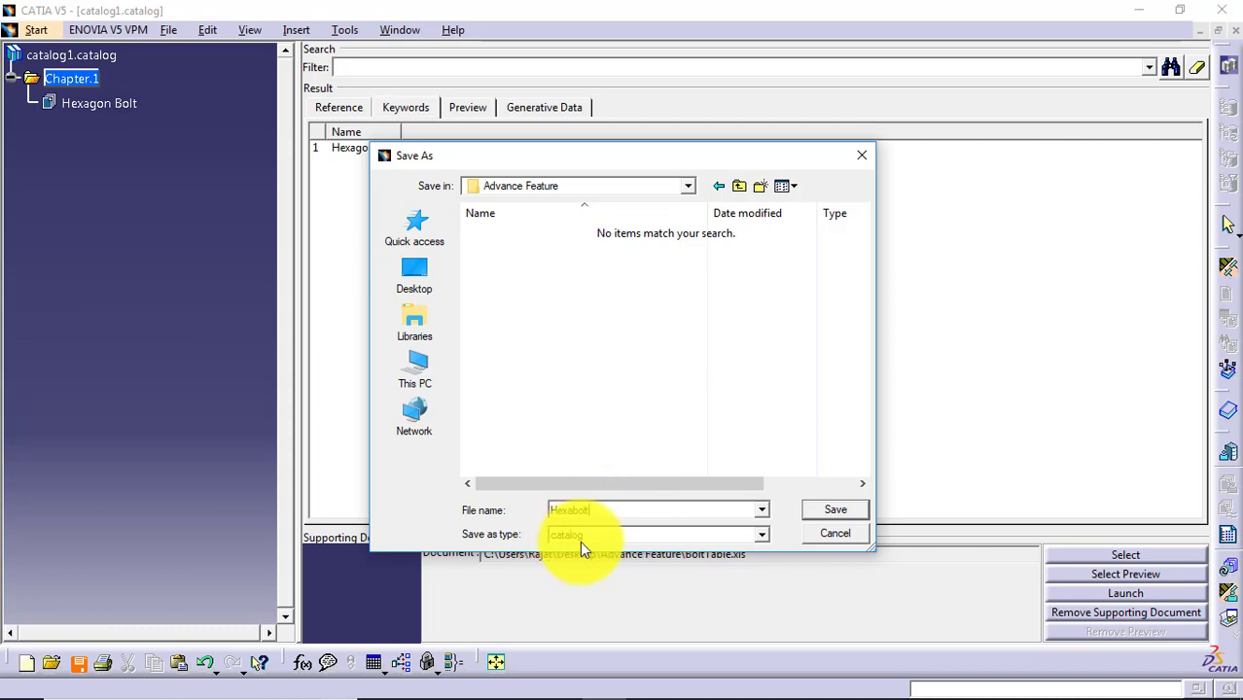
pyautogui.click(852, 510)
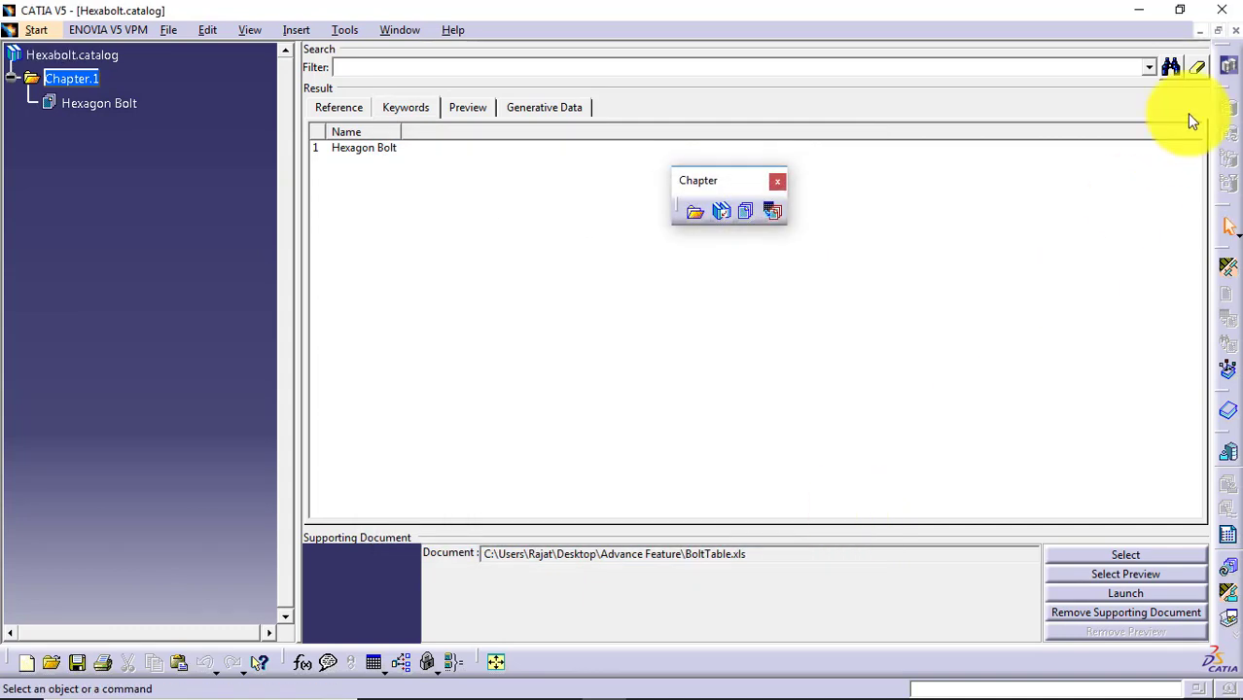
# Step: Close the Hexabolt catalog and start a new product in the Assembly Design workbench
pyautogui.click(1237, 31)
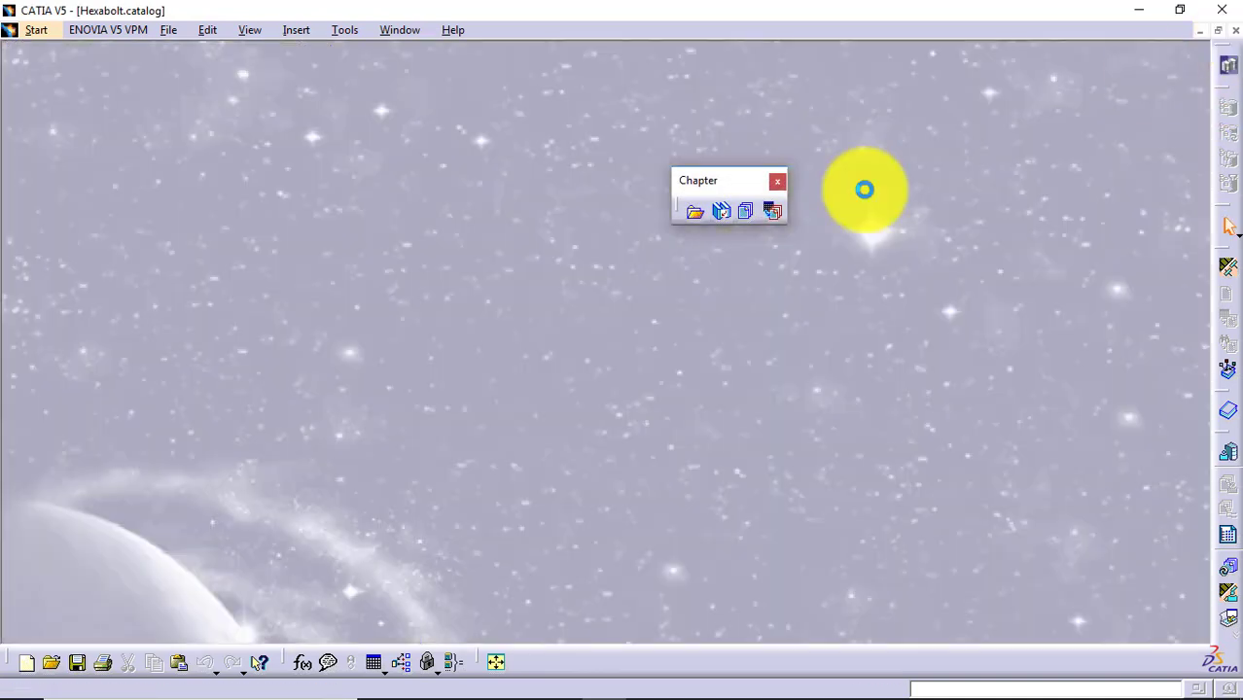
pyautogui.click(29, 33)
pyautogui.moveTo(51, 76)
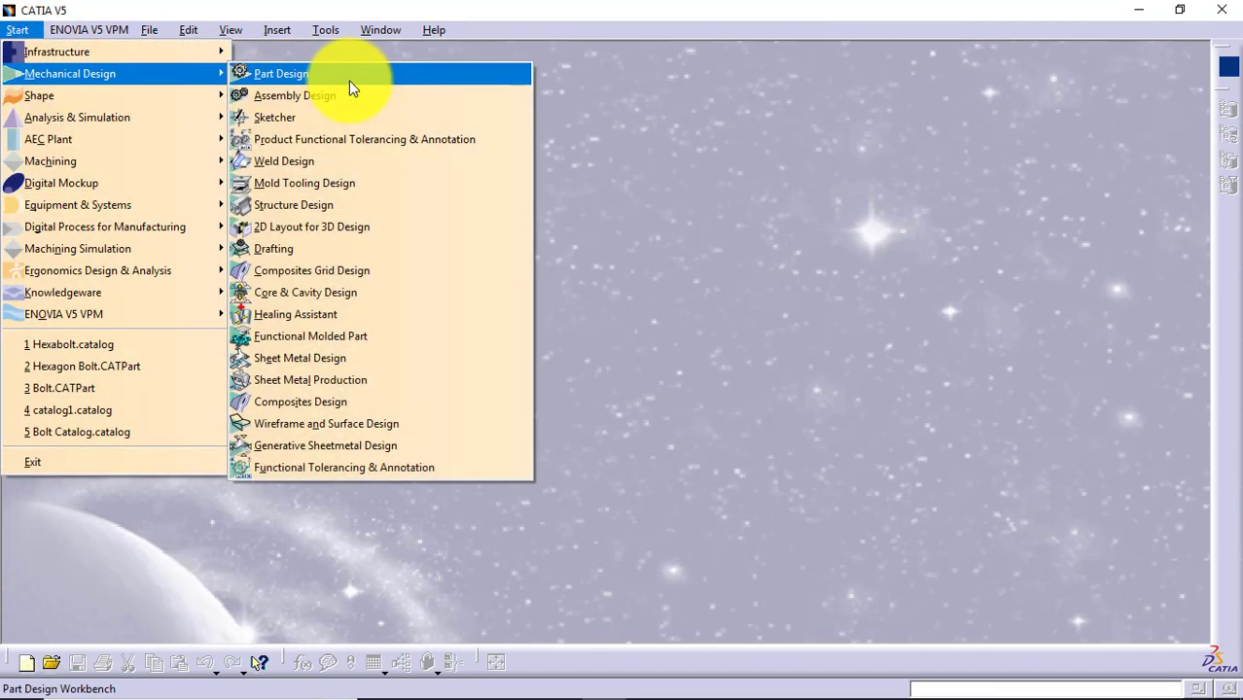
pyautogui.click(404, 98)
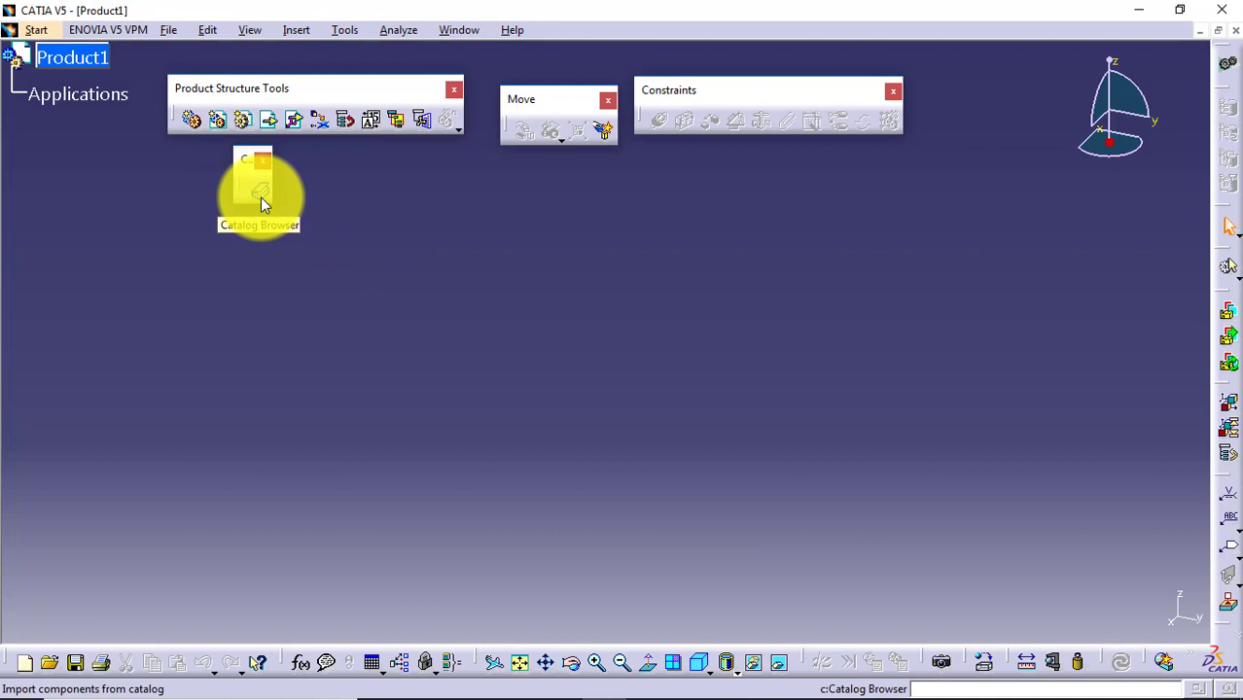
# Step: Open the Catalog Browser, switch to the ISO Standards catalog and look through its component categories
pyautogui.click(261, 197)
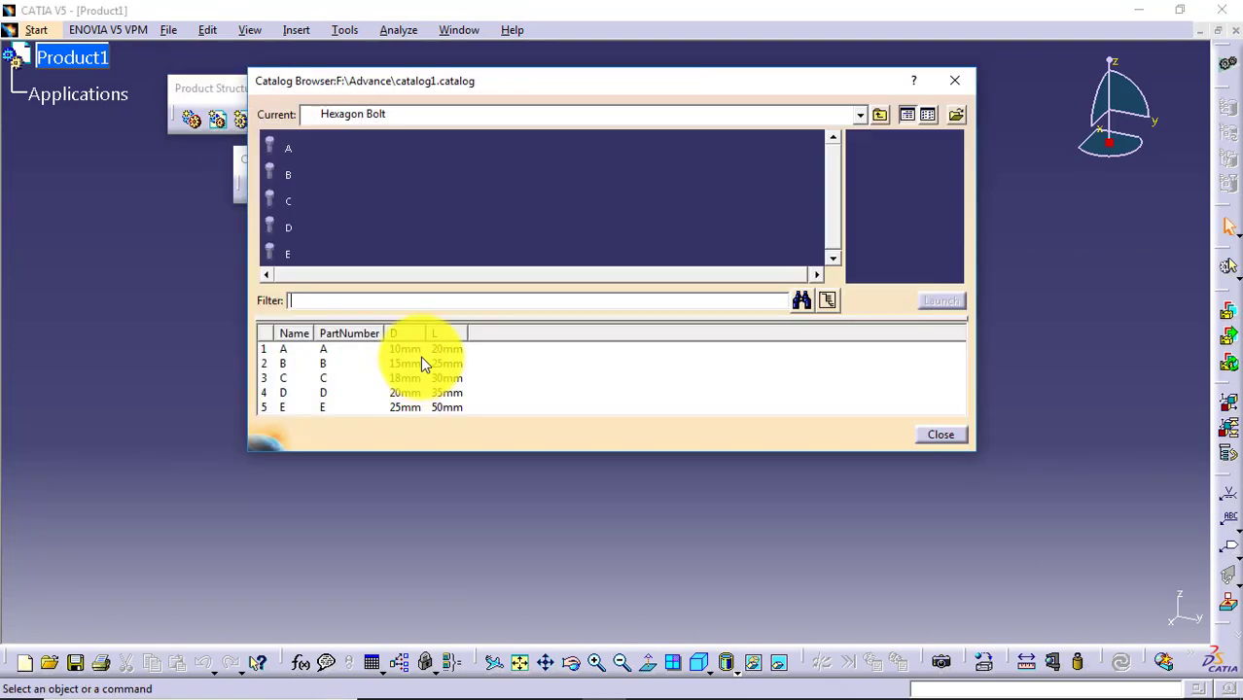
pyautogui.click(860, 114)
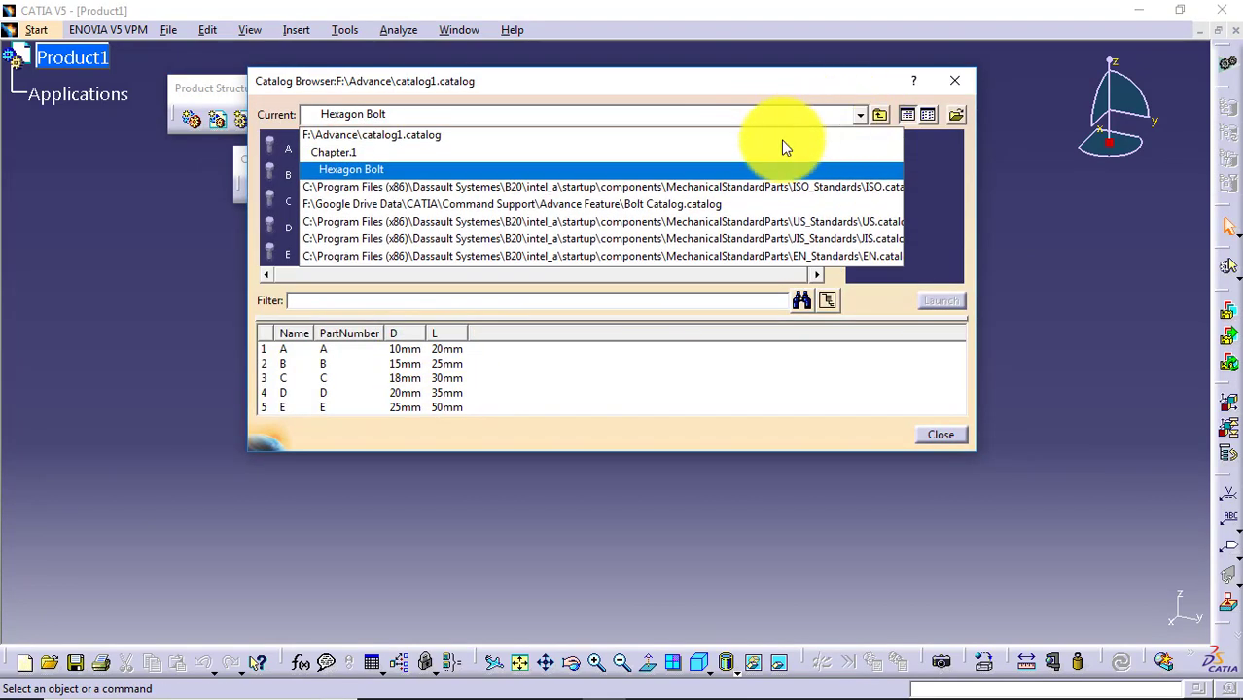
pyautogui.click(741, 192)
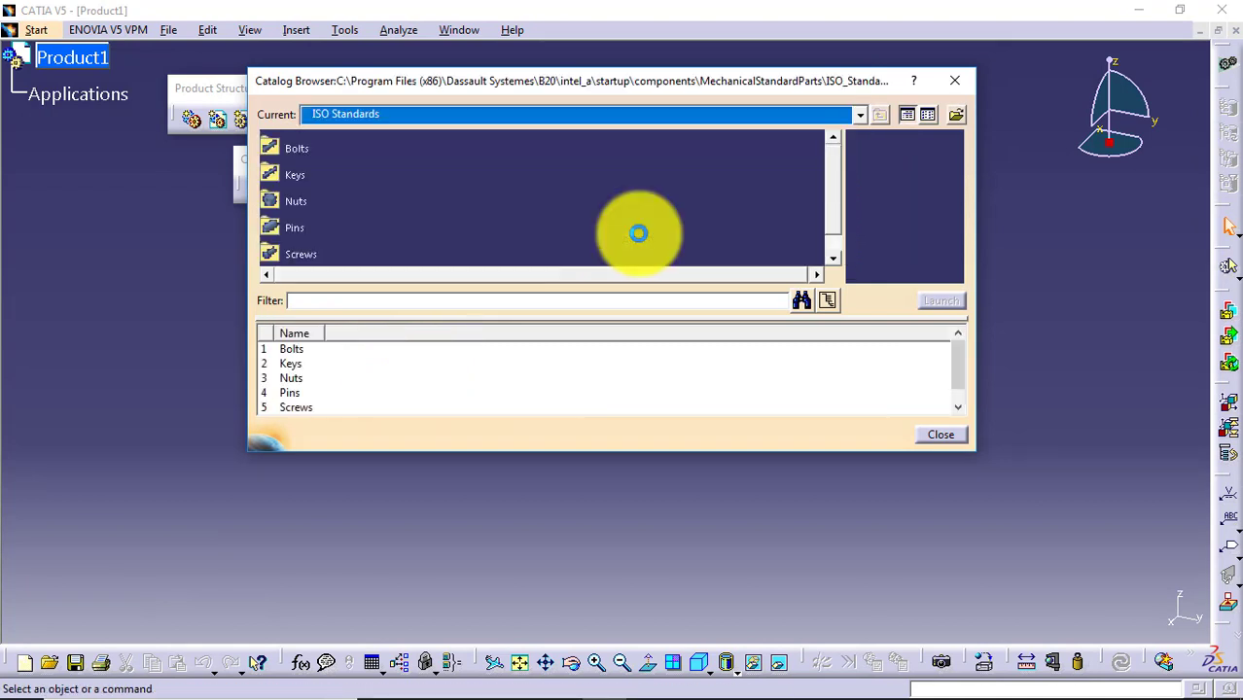
pyautogui.click(858, 114)
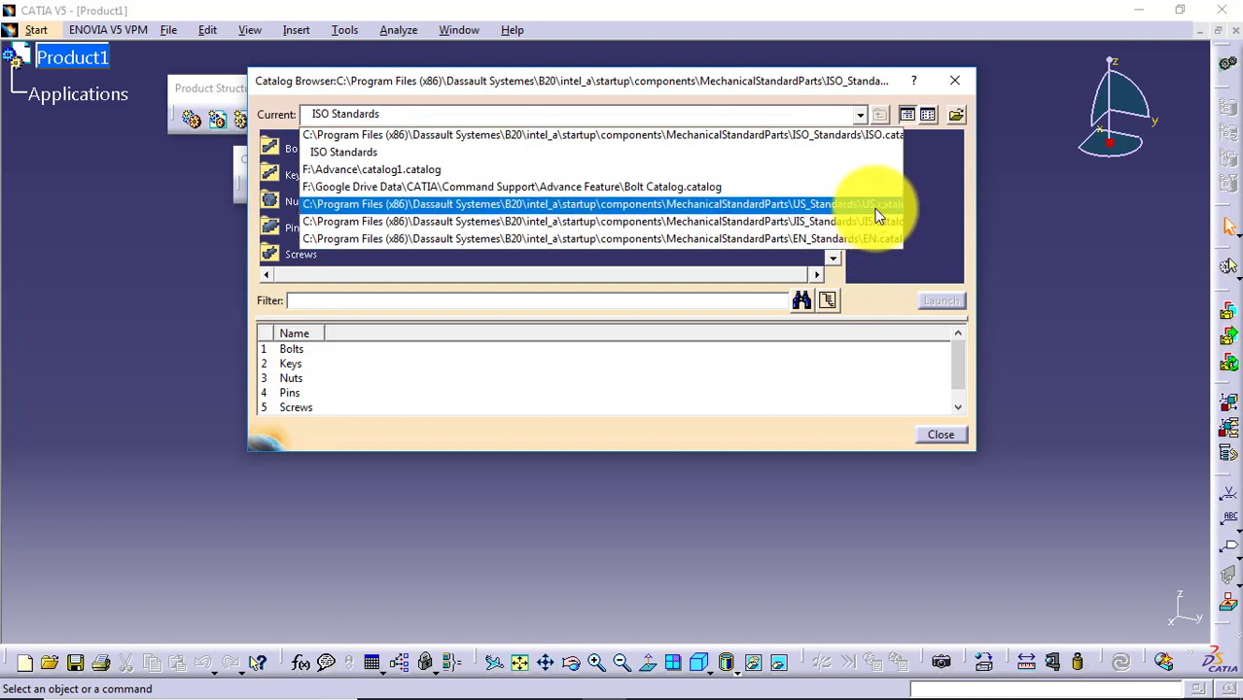
pyautogui.click(880, 141)
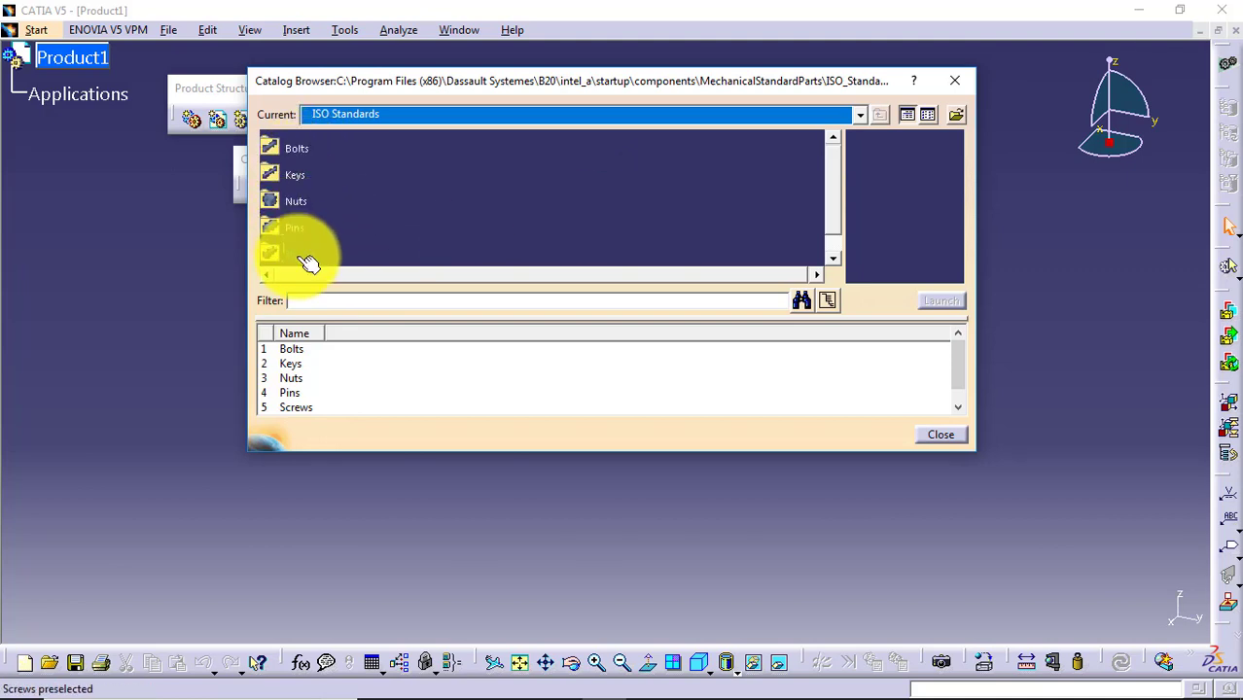
pyautogui.scroll(-2, 359, 229)
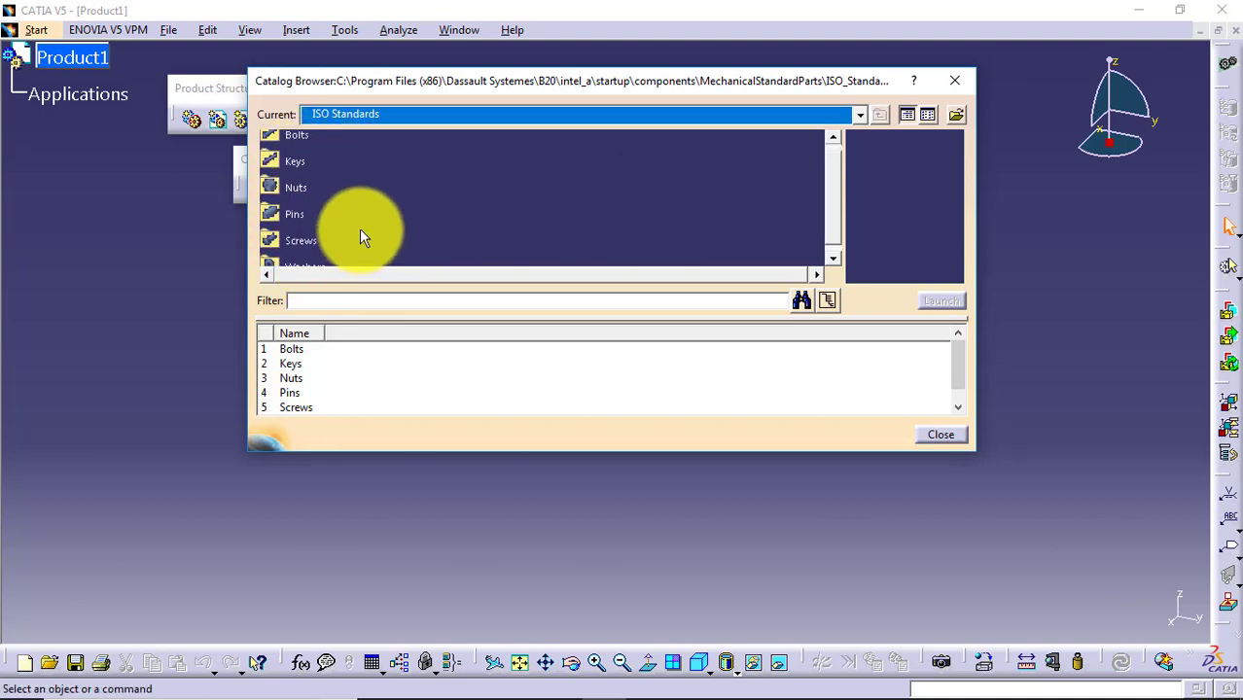
pyautogui.scroll(3, 359, 228)
pyautogui.scroll(-1, 359, 228)
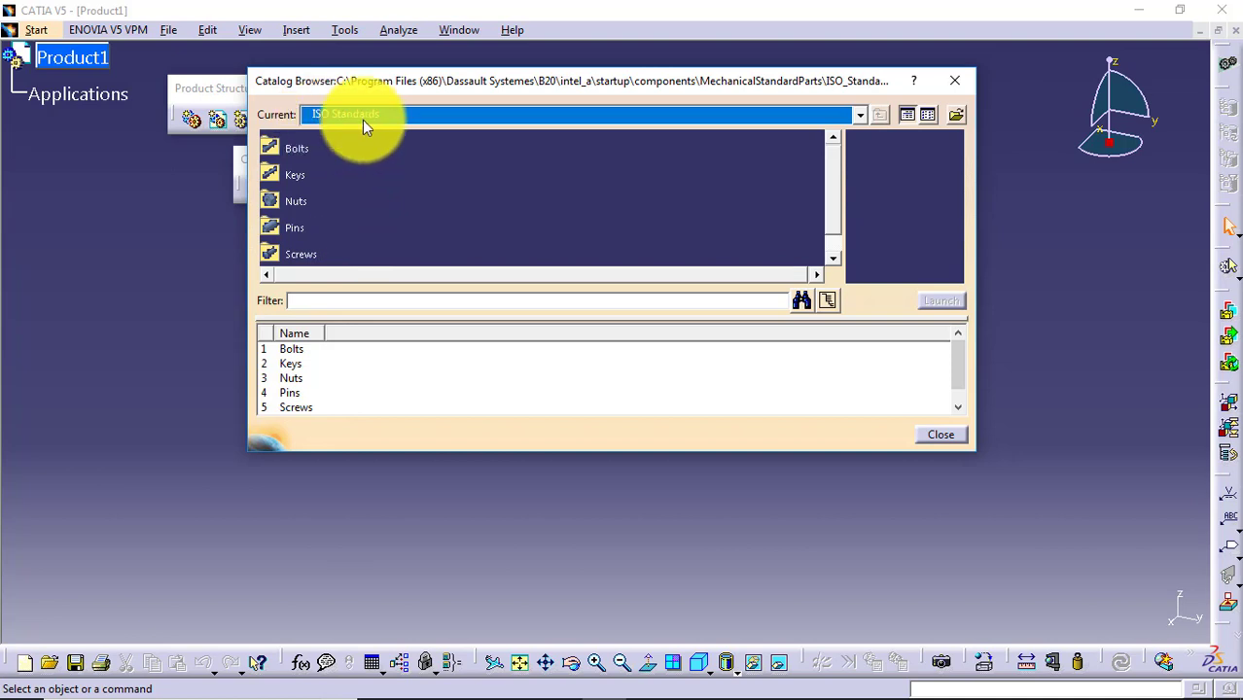
# Step: Browse the ISO nuts, open the ISO_4032_WASHER_FACED_HEXAGON_NUT_STYLE_1 family and enlarge the browser to examine its sizes
pyautogui.doubleClick(307, 212)
pyautogui.scroll(-1, 535, 212)
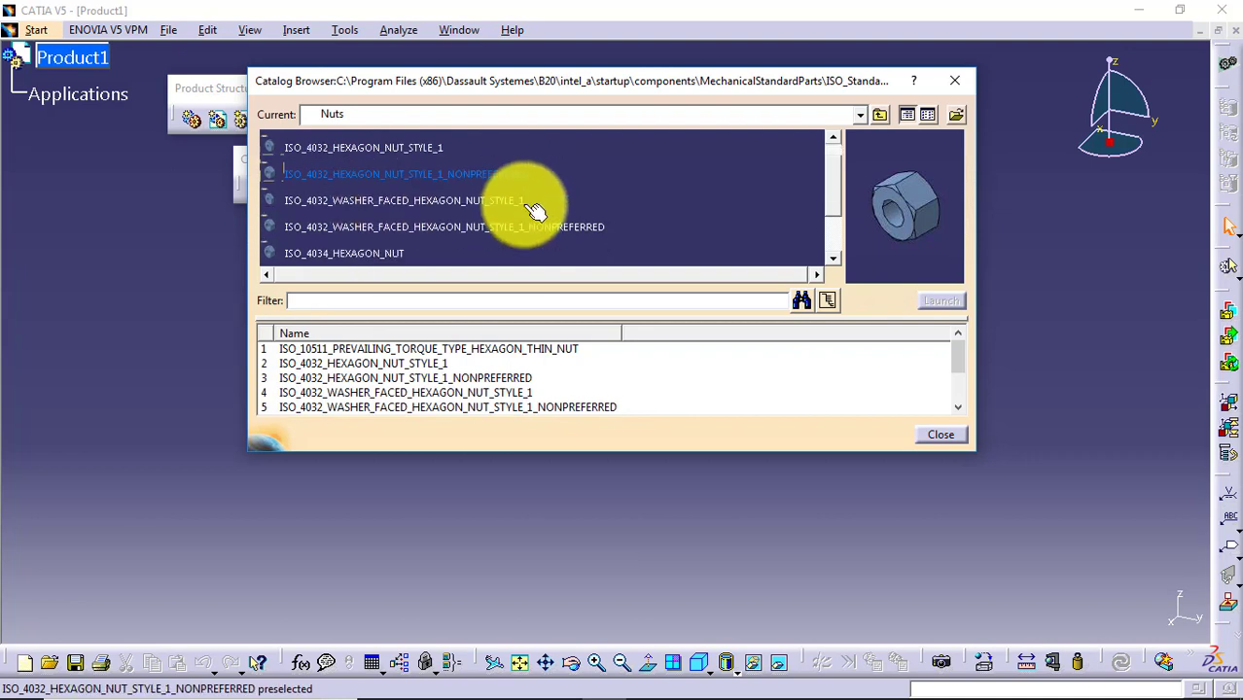
pyautogui.scroll(-6, 530, 212)
pyautogui.scroll(4, 431, 224)
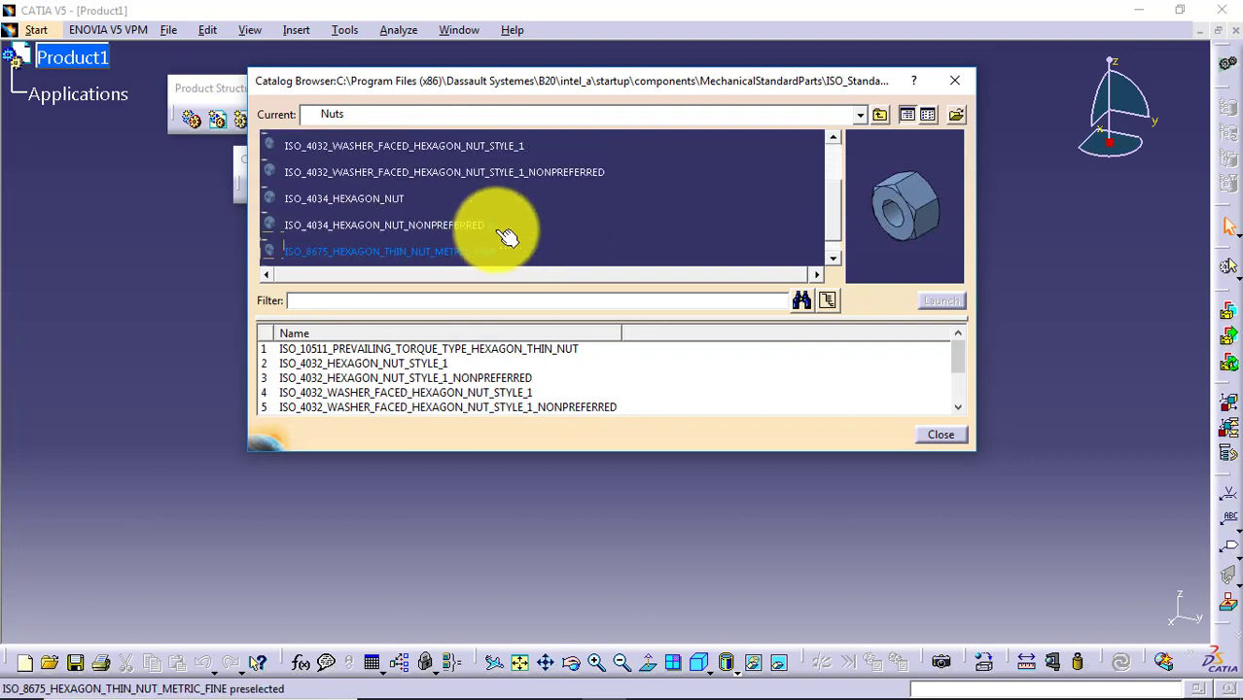
pyautogui.scroll(1, 506, 236)
pyautogui.click(421, 168)
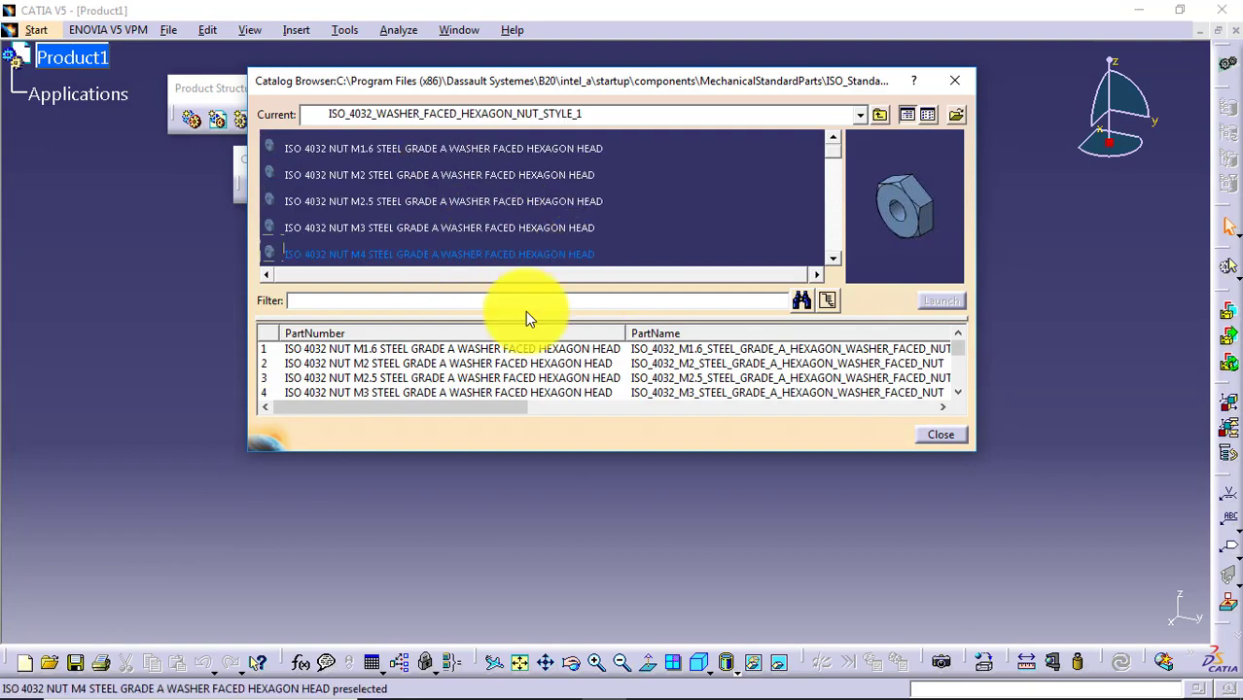
pyautogui.moveTo(628, 451); pyautogui.dragTo(623, 614)
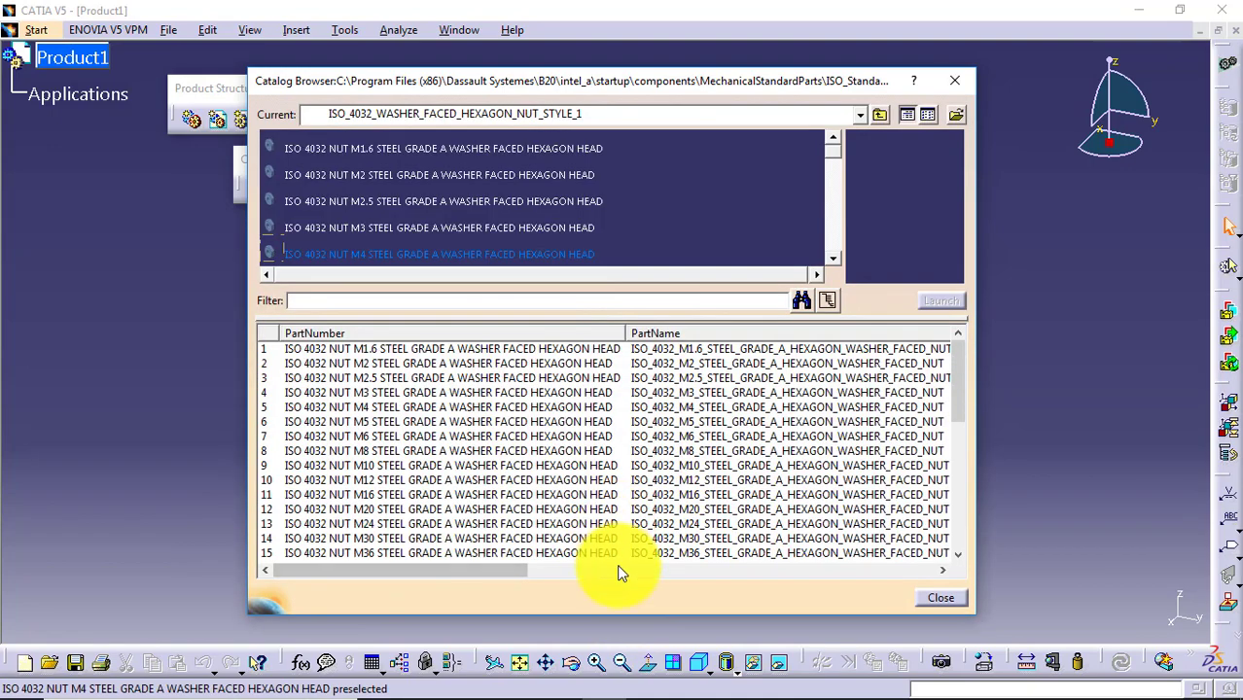
pyautogui.moveTo(617, 570); pyautogui.dragTo(292, 570)
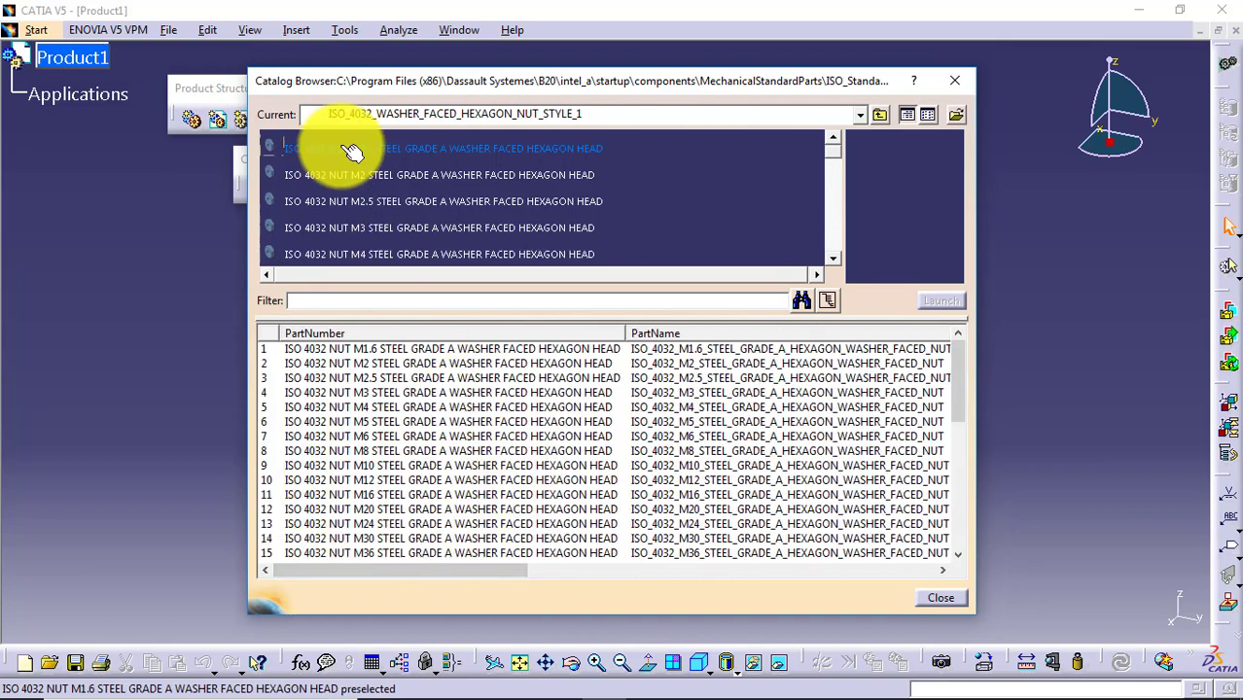
# Step: Insert the ISO 4032 M6 steel grade A washer-faced hexagon nut into the product and close the Catalog Browser
pyautogui.scroll(-3, 458, 244)
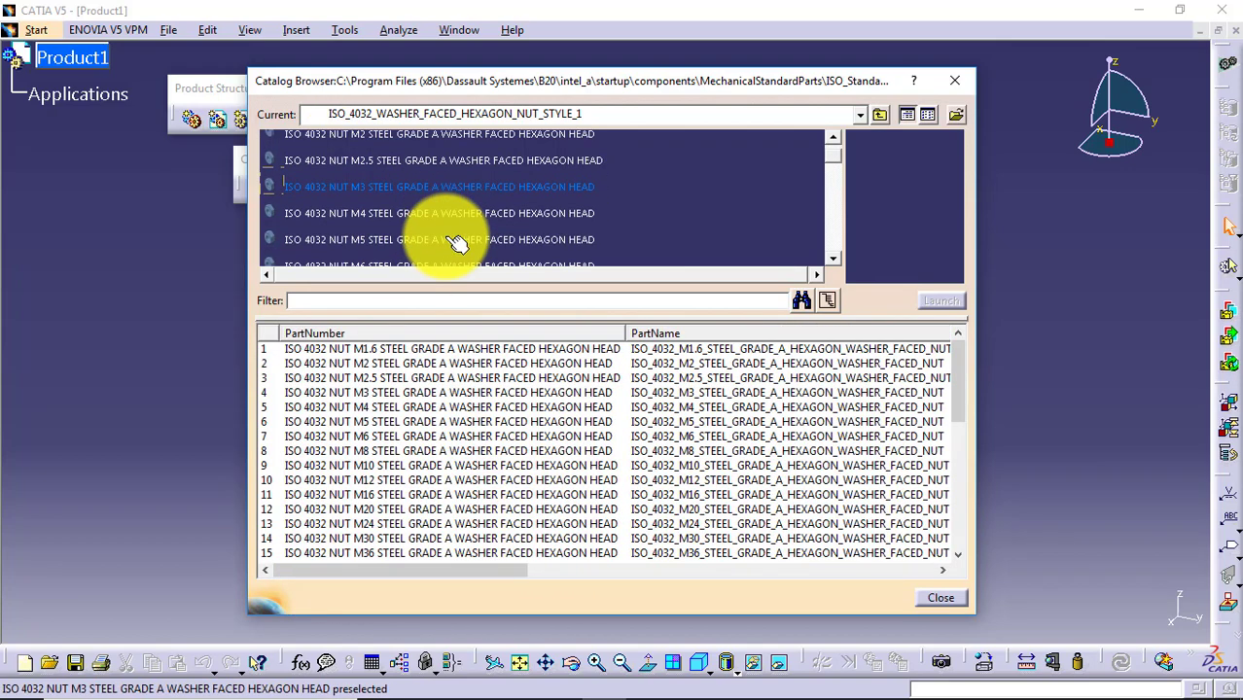
pyautogui.scroll(-1, 458, 244)
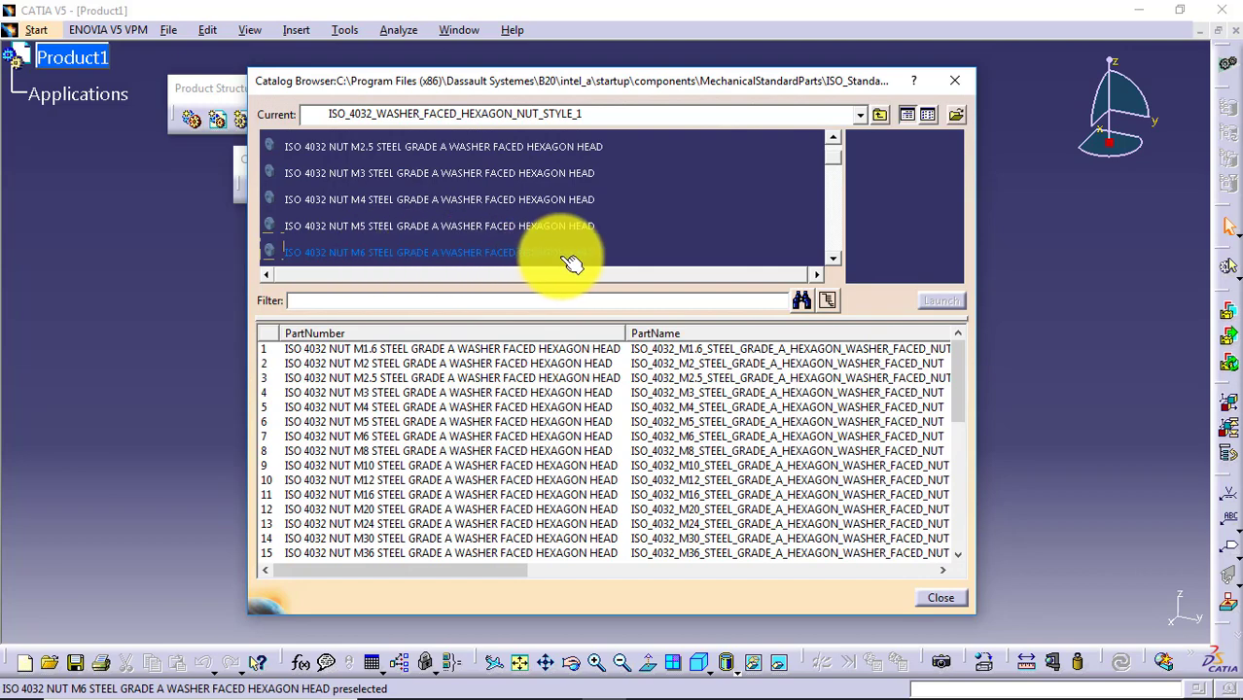
pyautogui.doubleClick(558, 260)
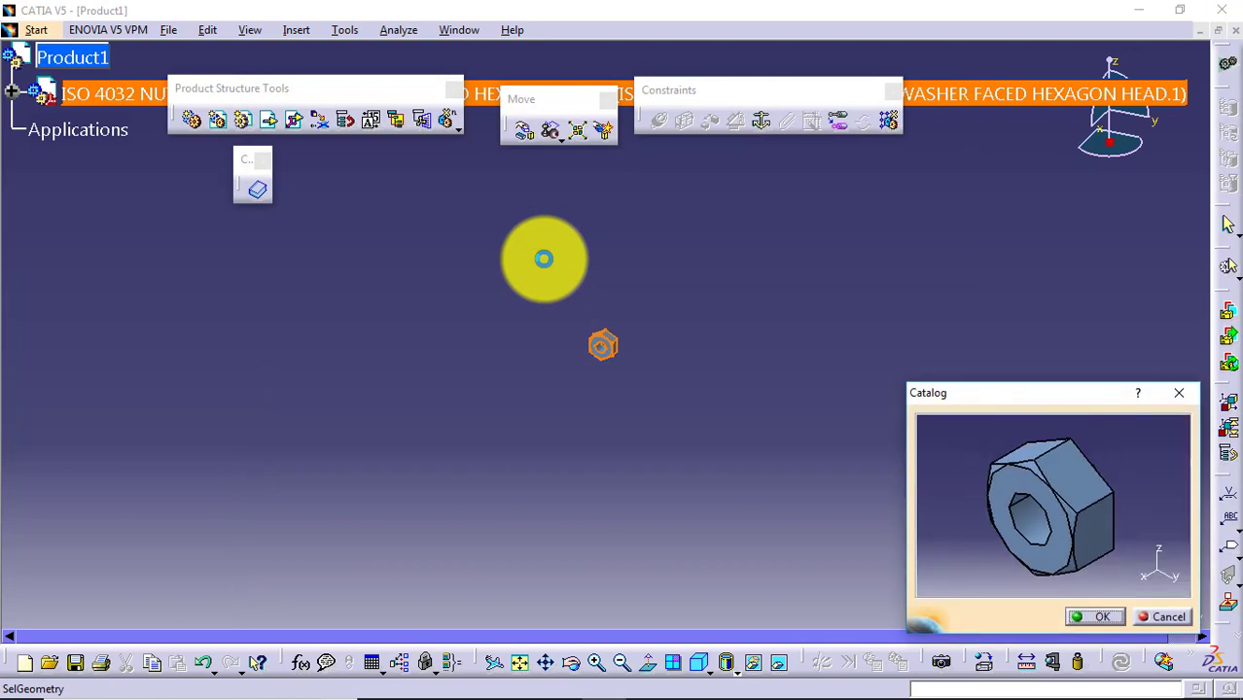
pyautogui.click(1090, 616)
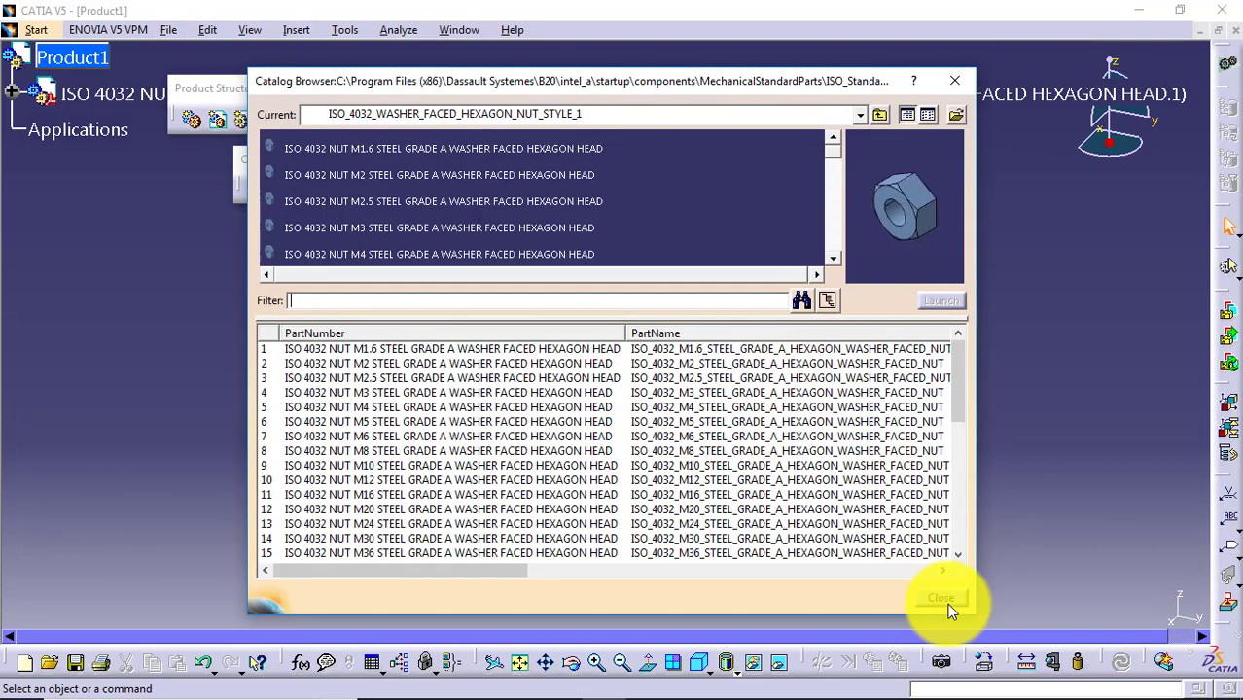
pyautogui.click(942, 599)
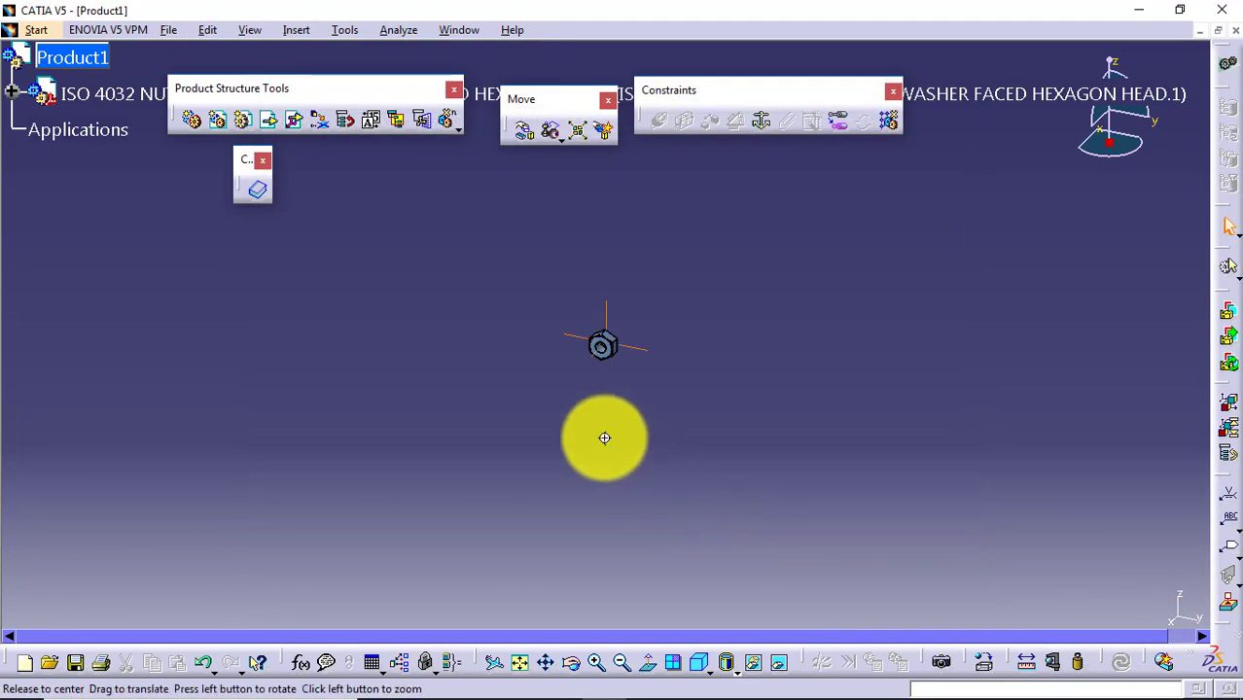
# Step: Inspect the inserted M6 nut's part structure in the tree, including its PartBody features and Parameters
pyautogui.moveTo(602, 436); pyautogui.dragTo(687, 214, button='middle')
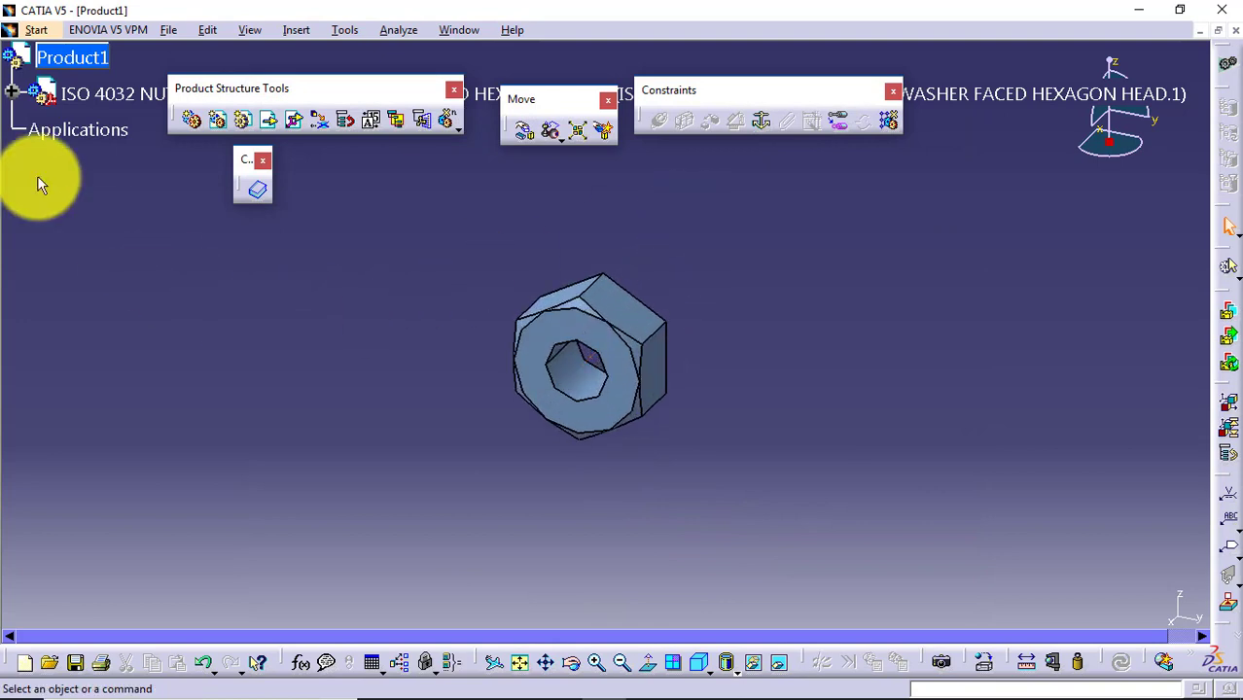
pyautogui.click(14, 93)
pyautogui.click(37, 130)
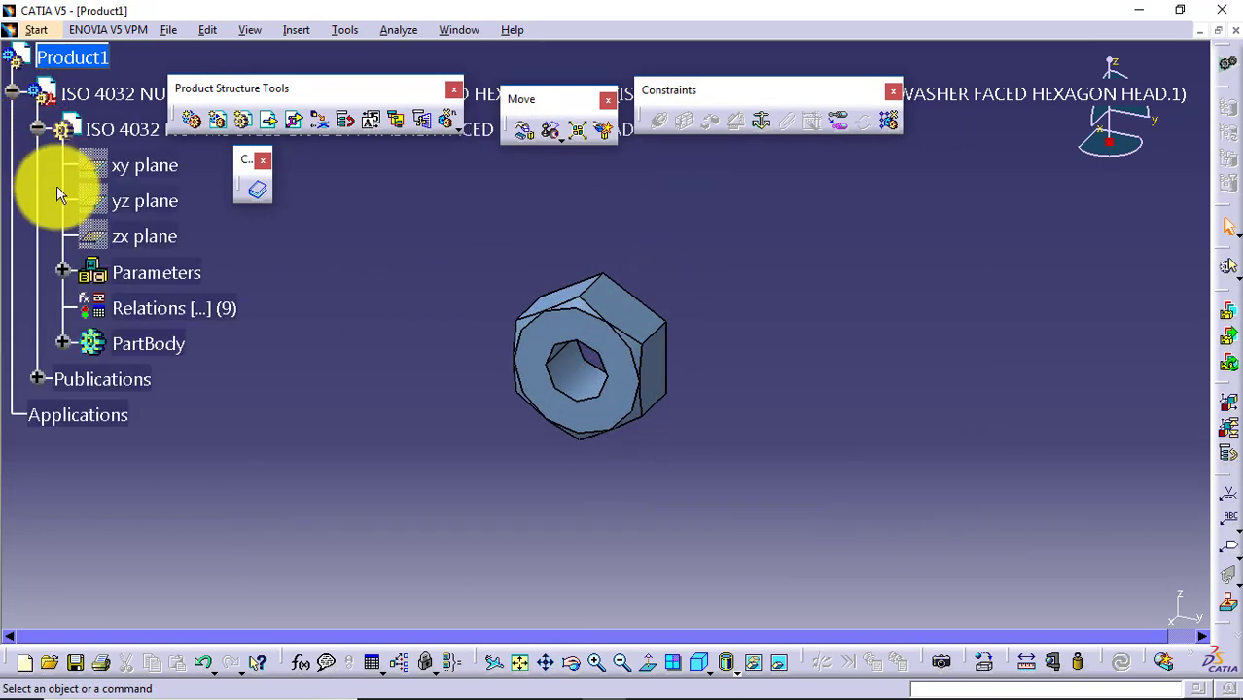
pyautogui.click(62, 344)
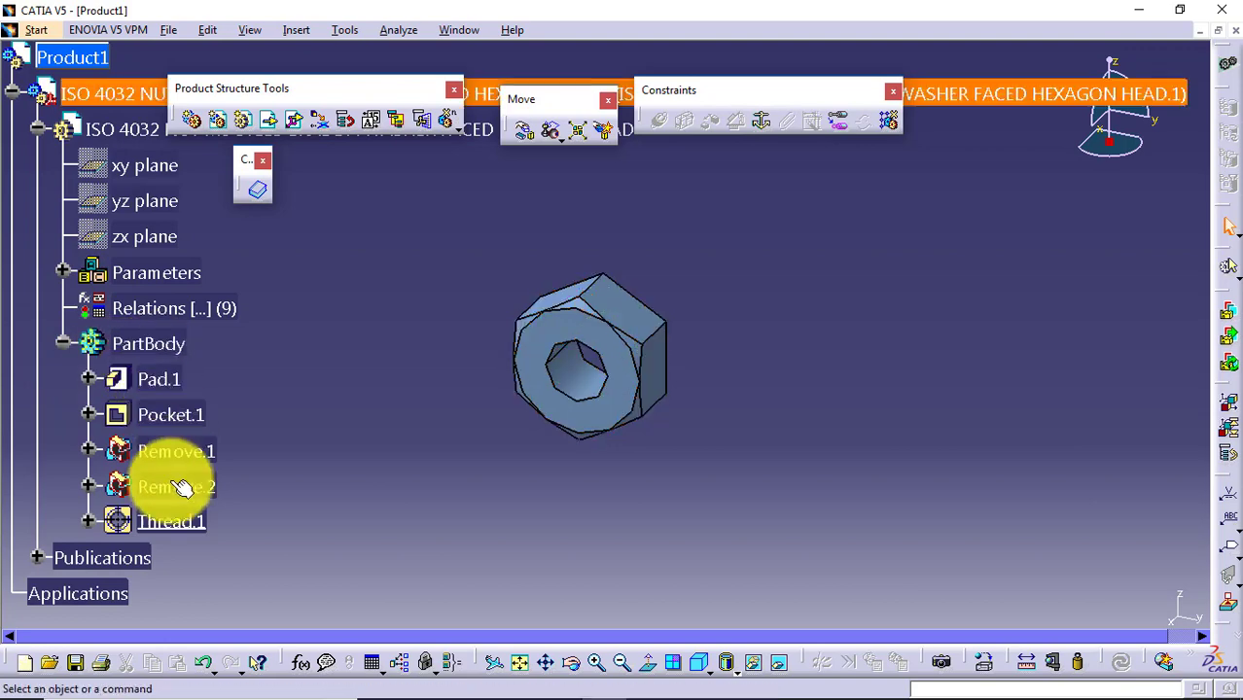
pyautogui.click(62, 272)
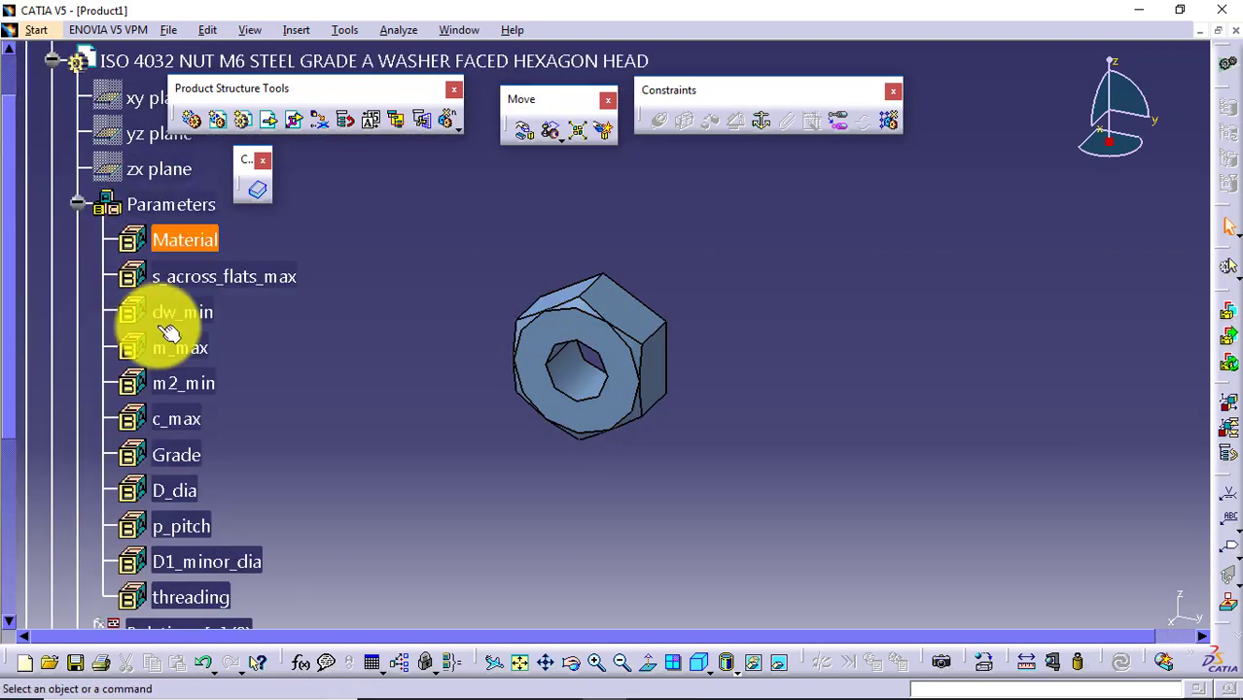
pyautogui.click(78, 207)
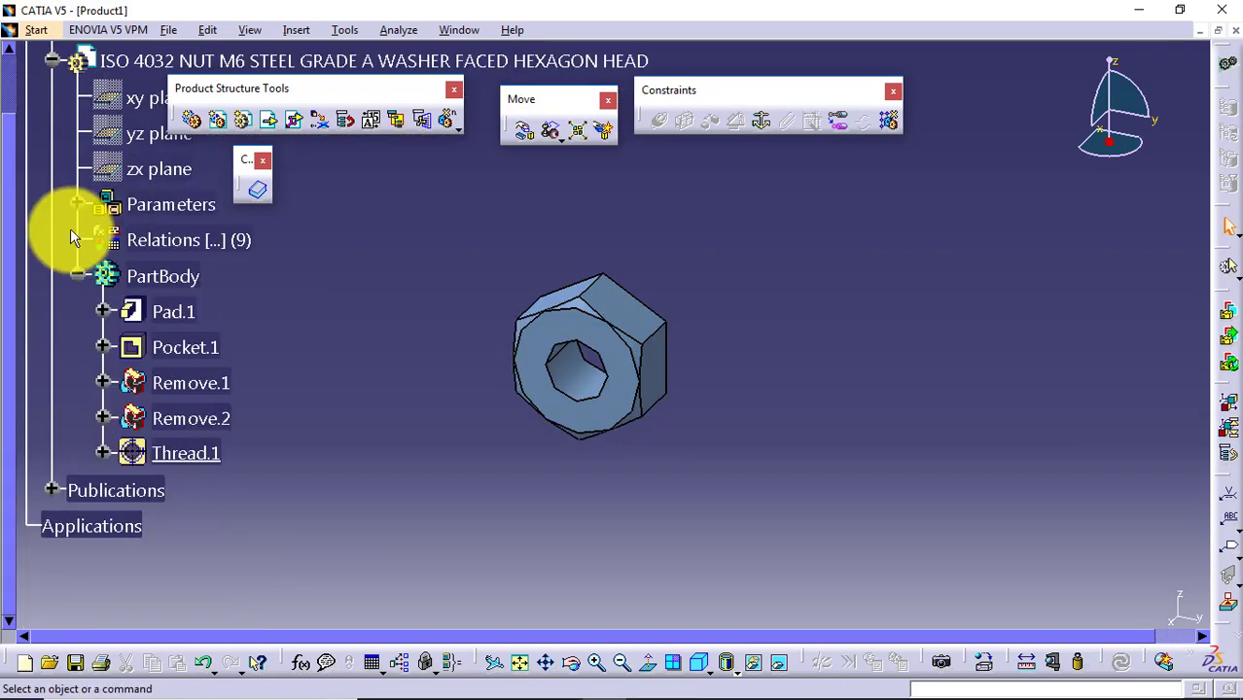
pyautogui.click(78, 280)
pyautogui.click(37, 242)
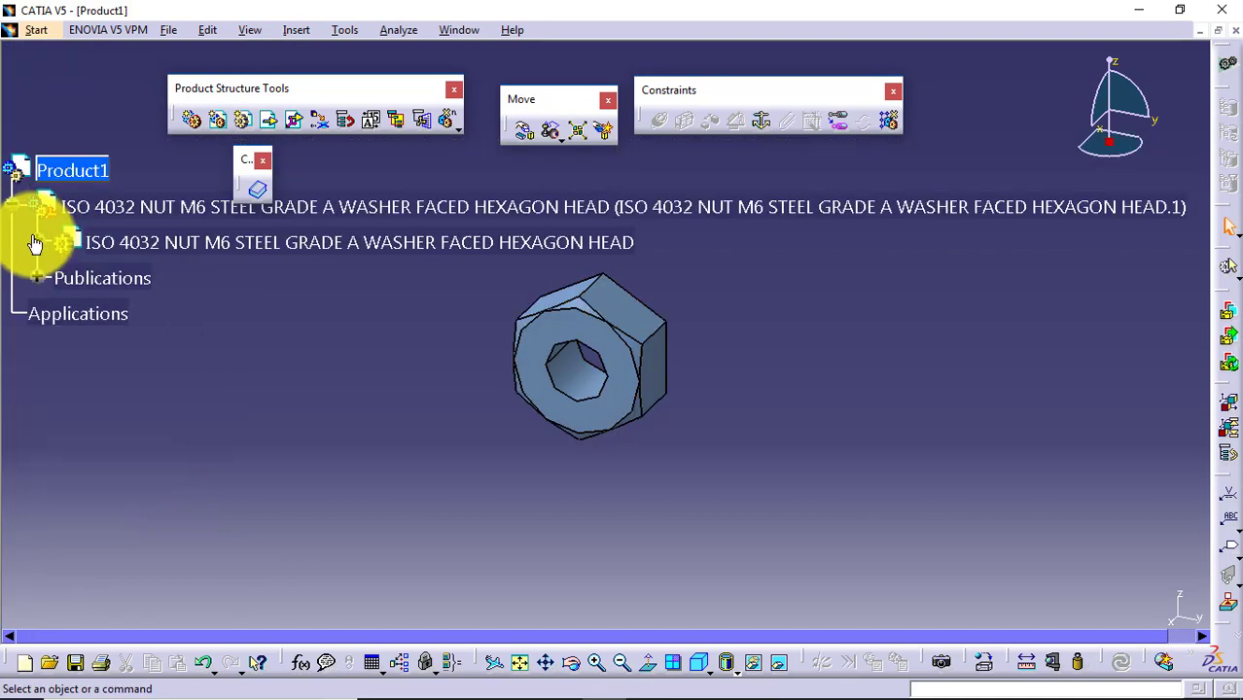
pyautogui.click(13, 207)
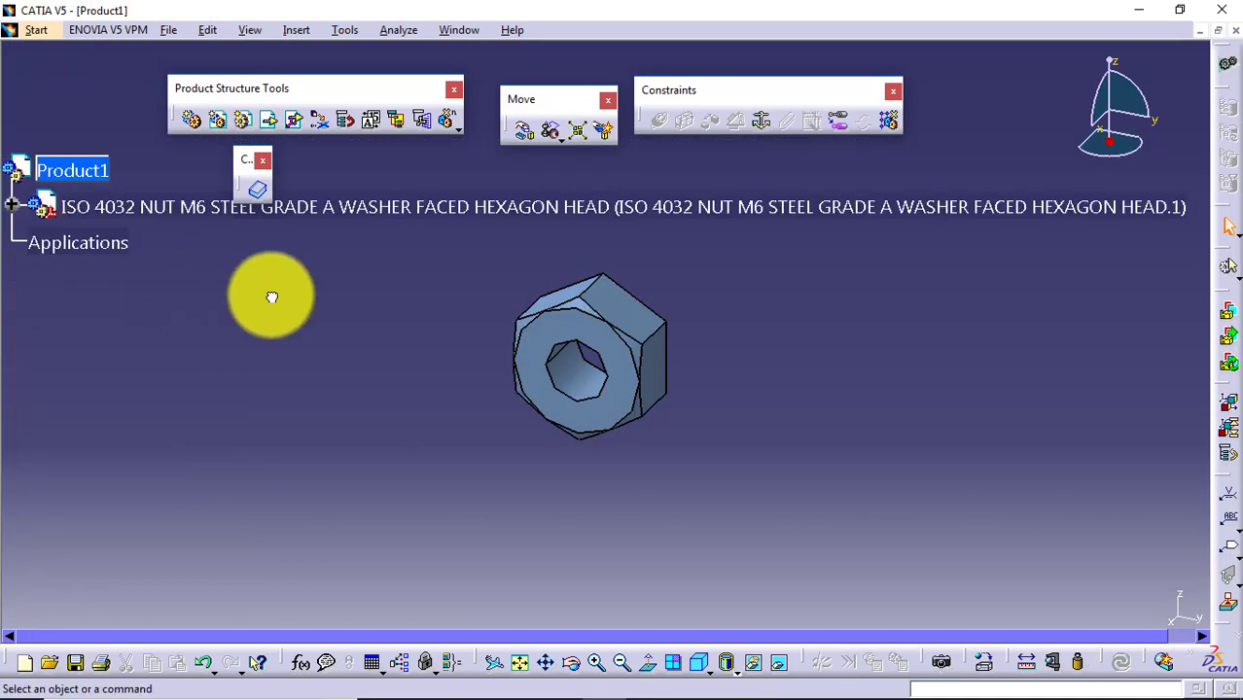
# Step: Delete the ISO 4032 M6 nut from the product without keeping its unsaved part document open for editing
pyautogui.rightClick(180, 207)
pyautogui.click(280, 424)
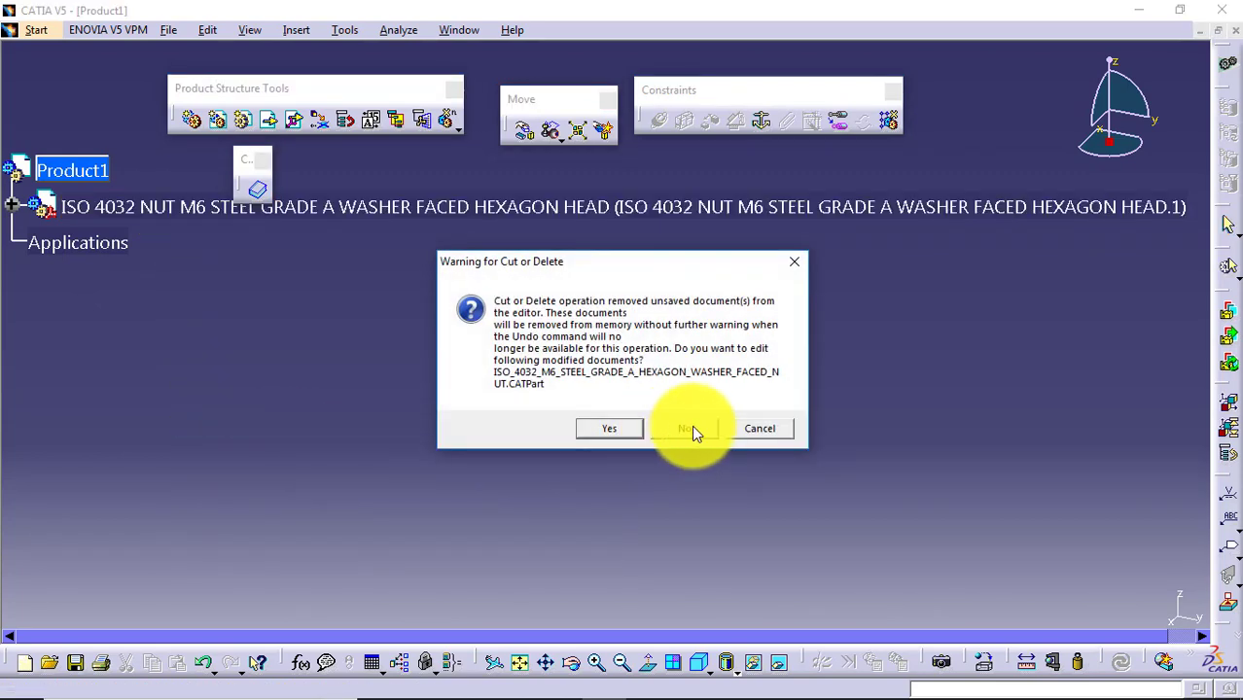
pyautogui.click(691, 428)
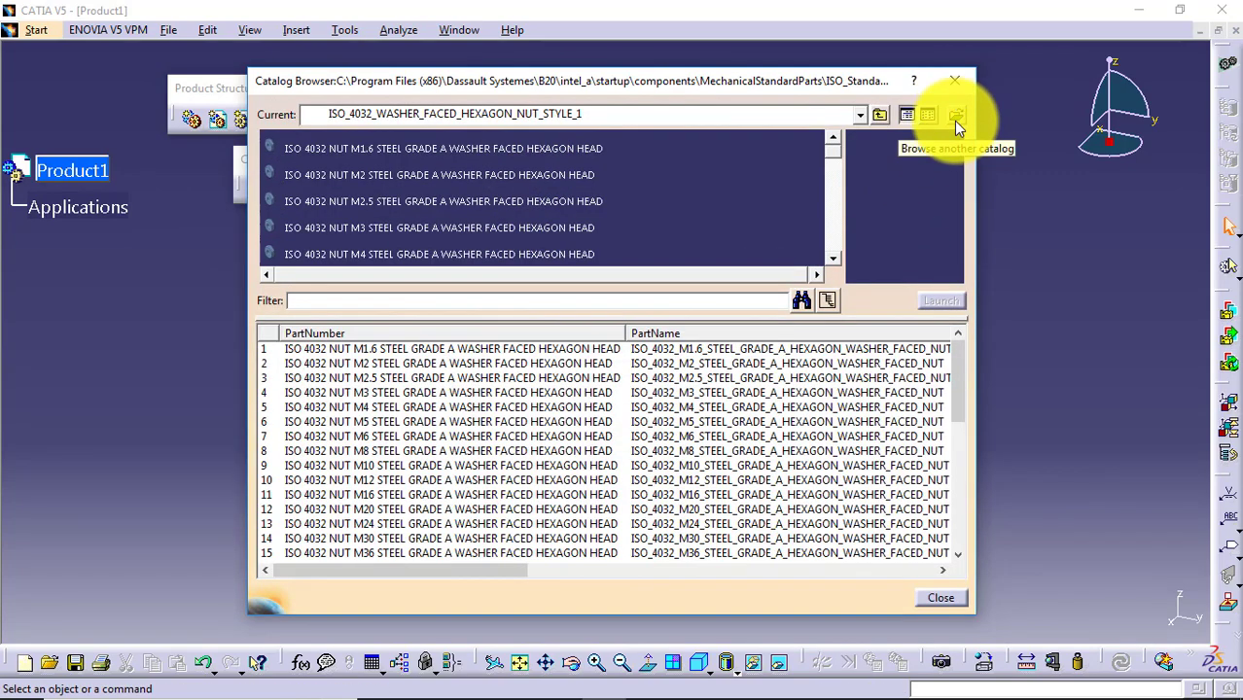
# Step: Load the Hexabolt catalog from the desktop's Advance Feature folder in the Catalog Browser and open its Hexagon Bolt family
pyautogui.click(958, 115)
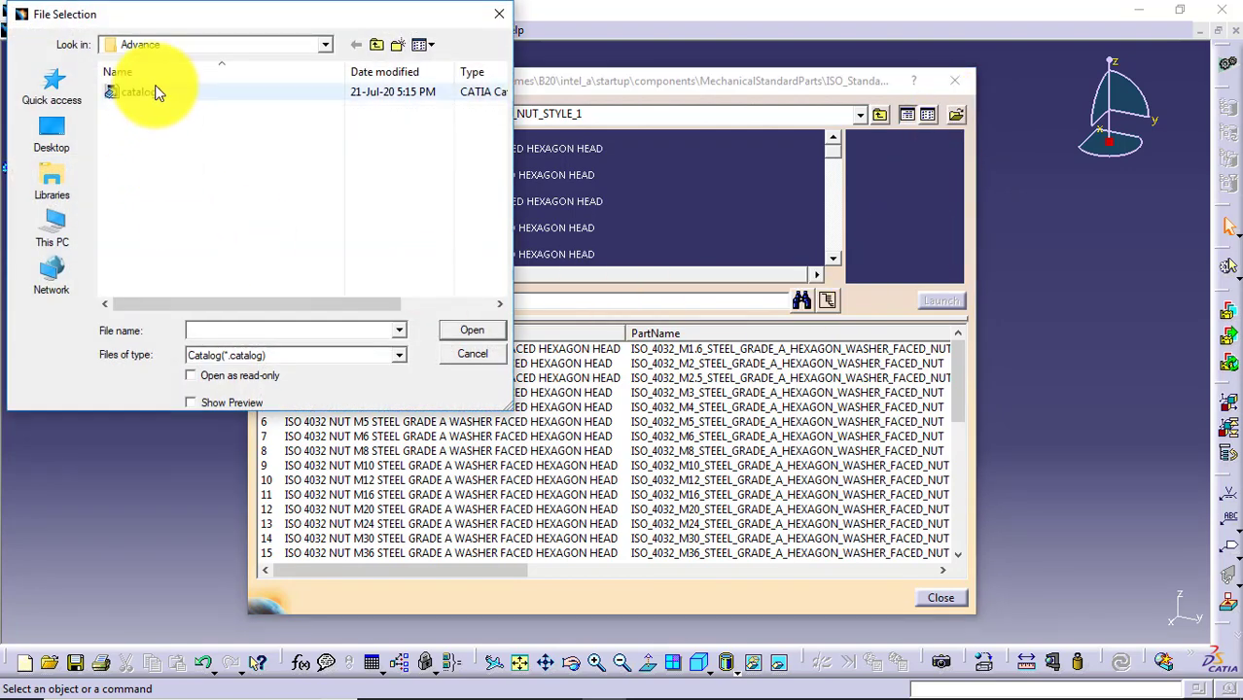
pyautogui.click(55, 143)
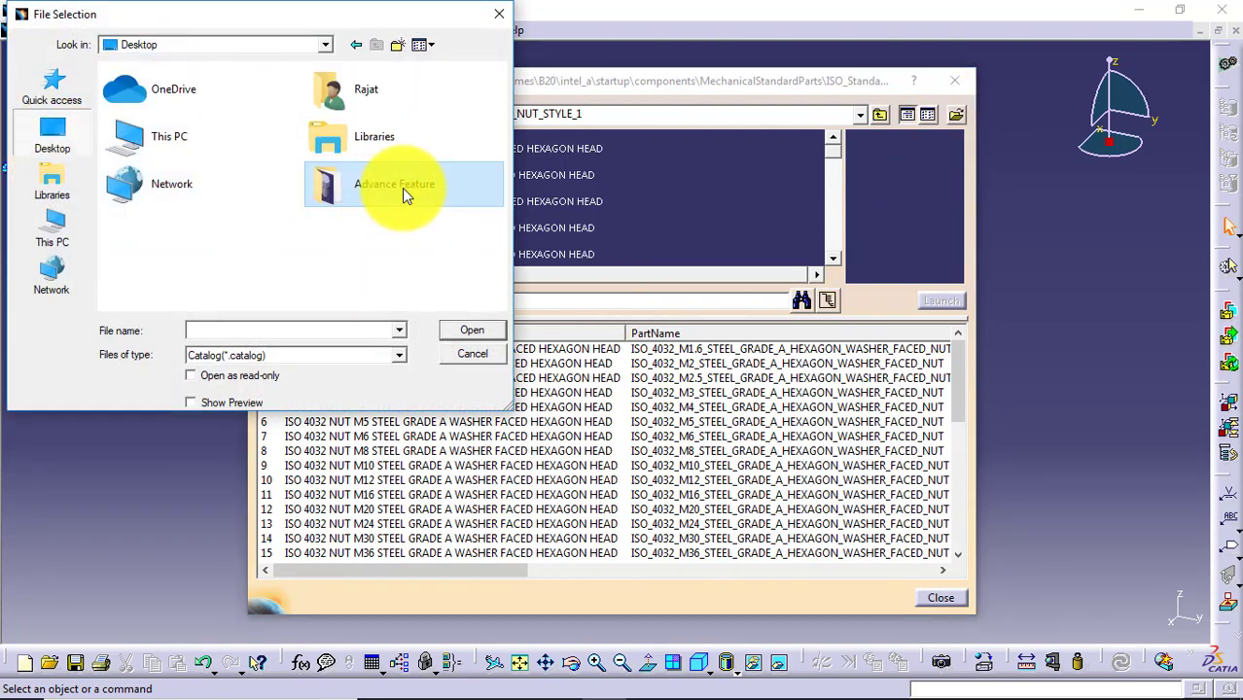
pyautogui.doubleClick(402, 187)
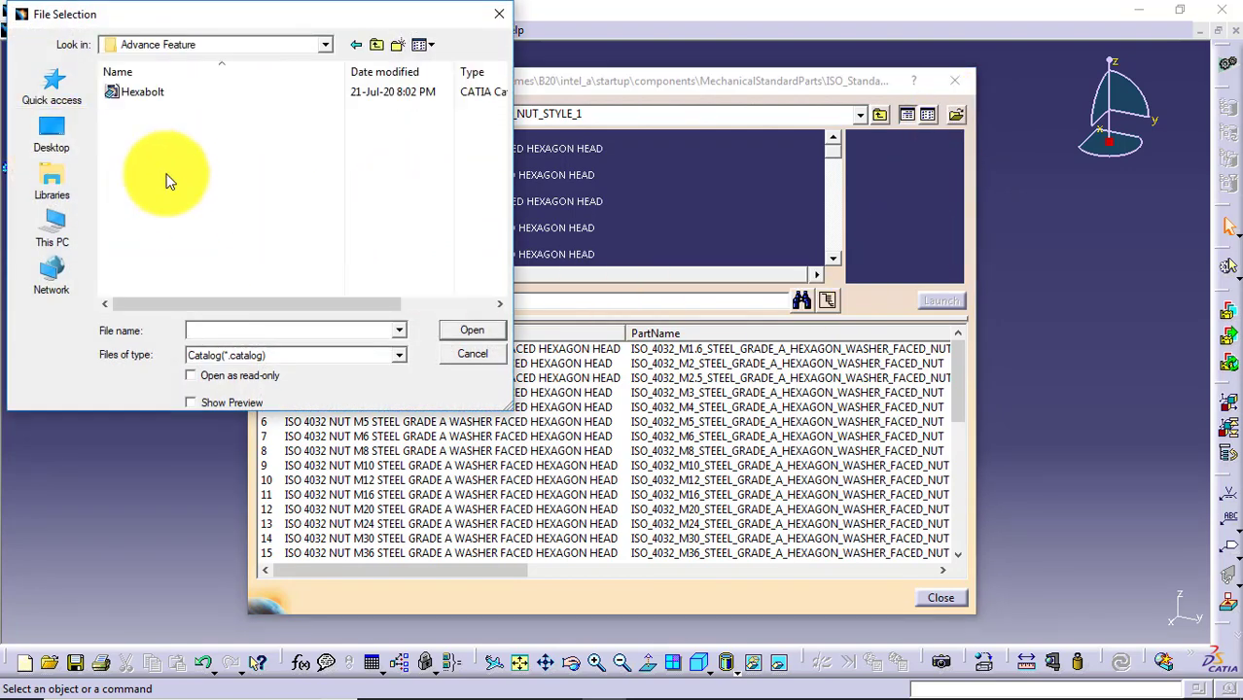
pyautogui.click(149, 95)
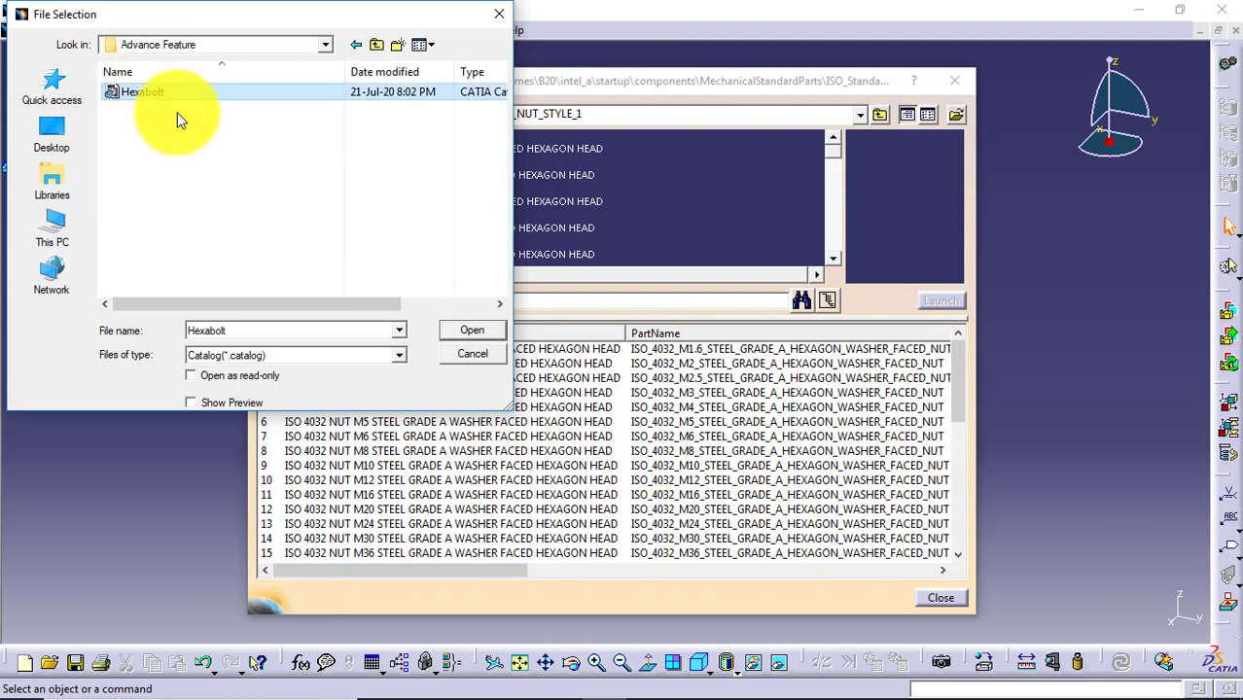
pyautogui.click(462, 330)
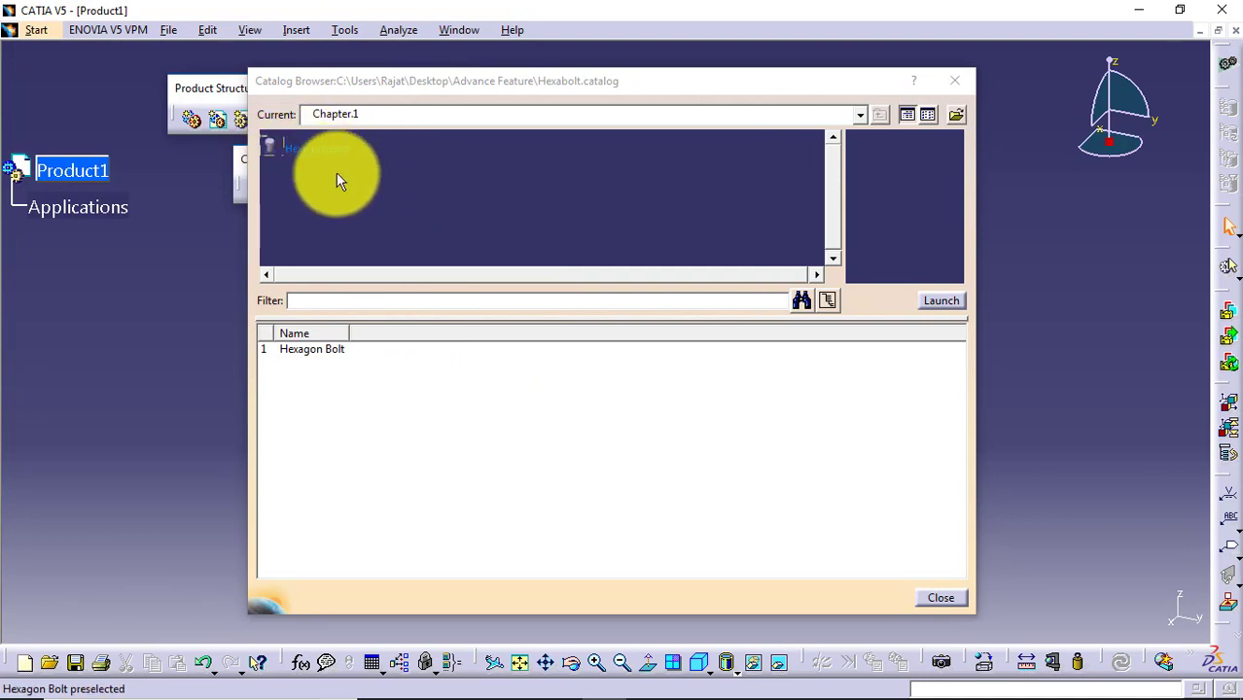
pyautogui.doubleClick(325, 148)
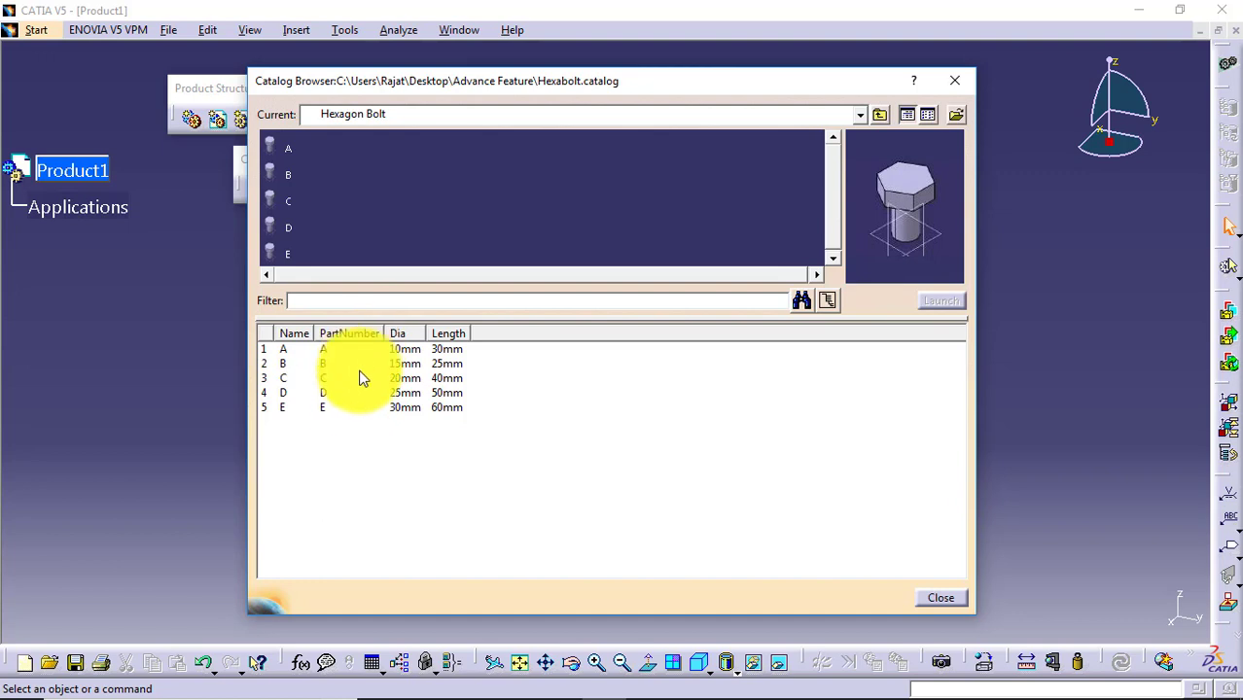
# Step: Insert Hexagon Bolt variants C (20 mm diameter, 40 mm length) and E (30 mm diameter, 60 mm length) into the product
pyautogui.moveTo(393, 87); pyautogui.dragTo(608, 74)
pyautogui.click(500, 185)
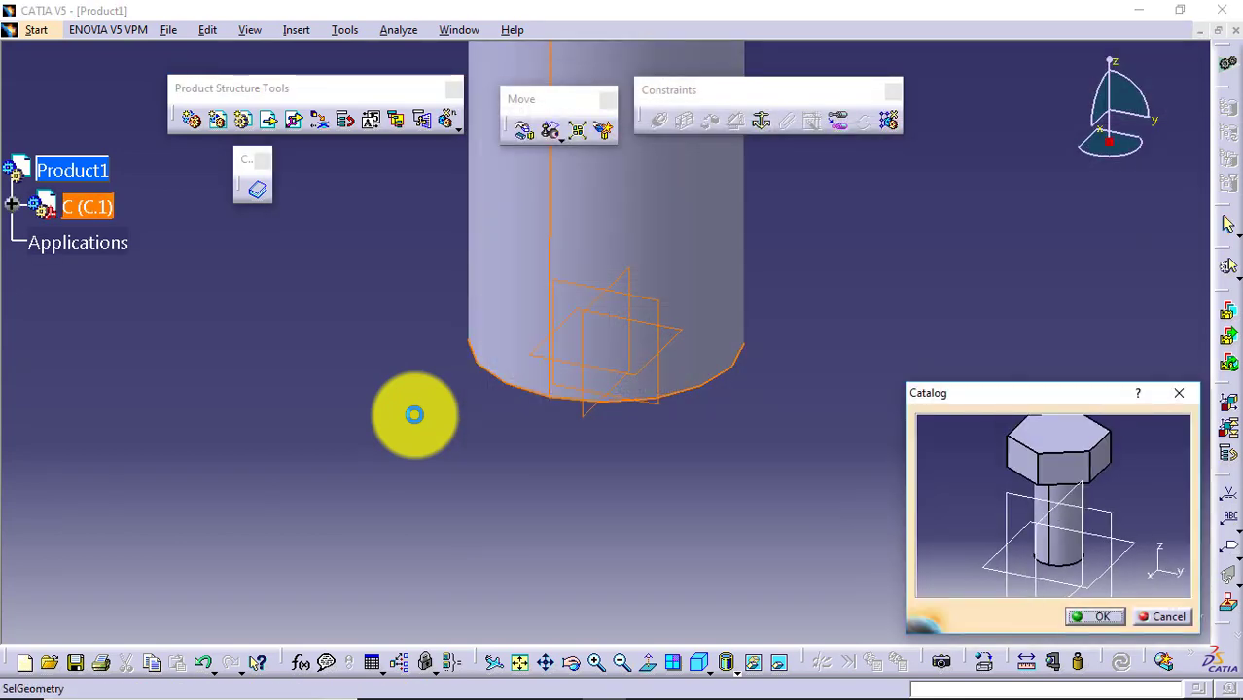
pyautogui.moveTo(435, 309)
pyautogui.keyDown('ctrl'); pyautogui.mouseDown(button='middle')
pyautogui.moveTo(433, 432)
pyautogui.moveTo(450, 326)
pyautogui.mouseUp(button='middle'); pyautogui.keyUp('ctrl')
pyautogui.moveTo(450, 326); pyautogui.dragTo(405, 525, button='middle')
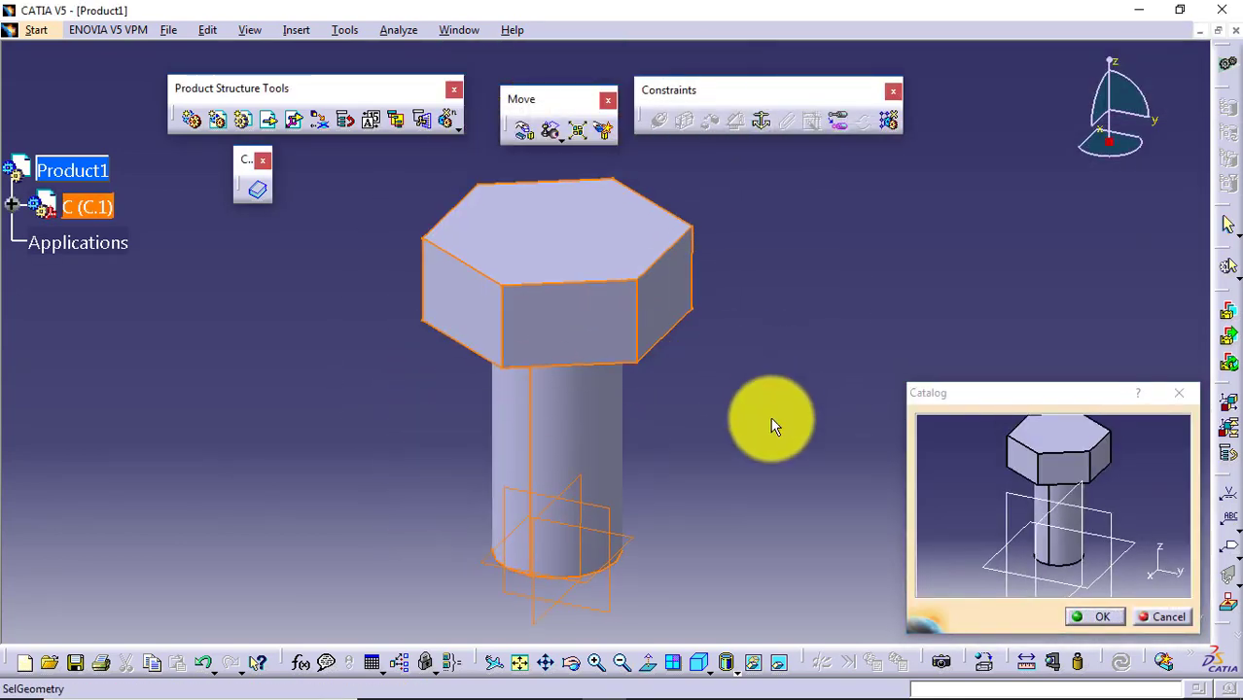
pyautogui.click(1102, 617)
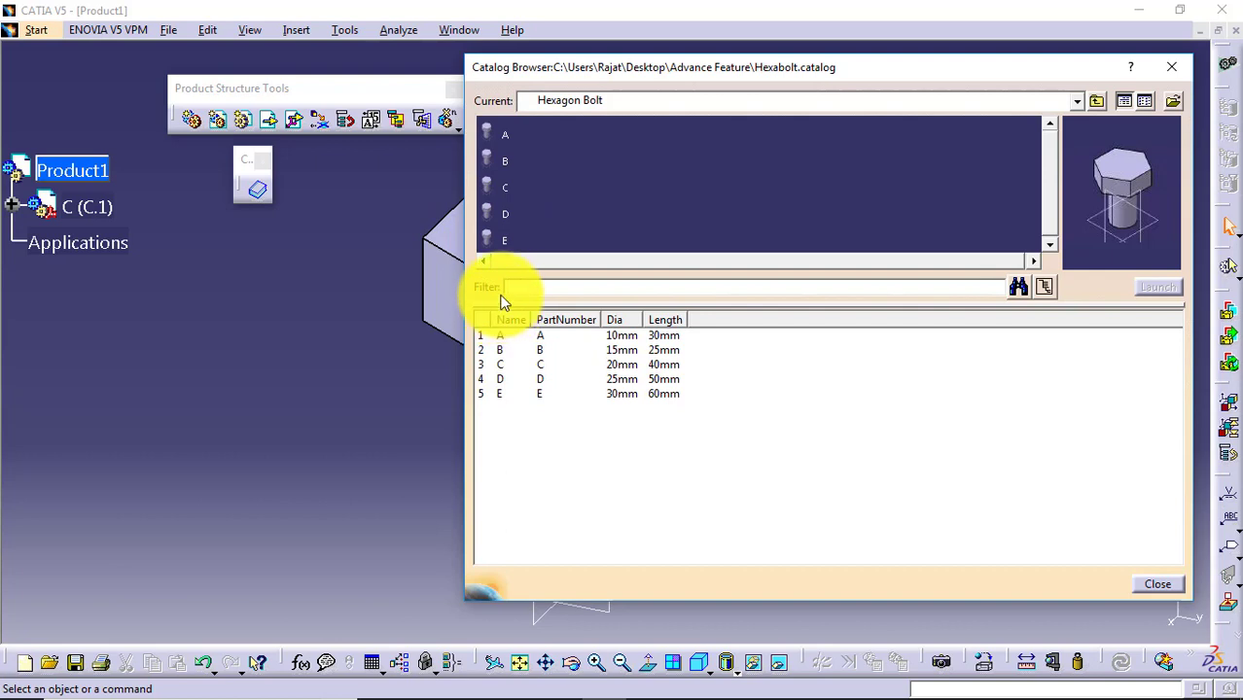
pyautogui.doubleClick(503, 240)
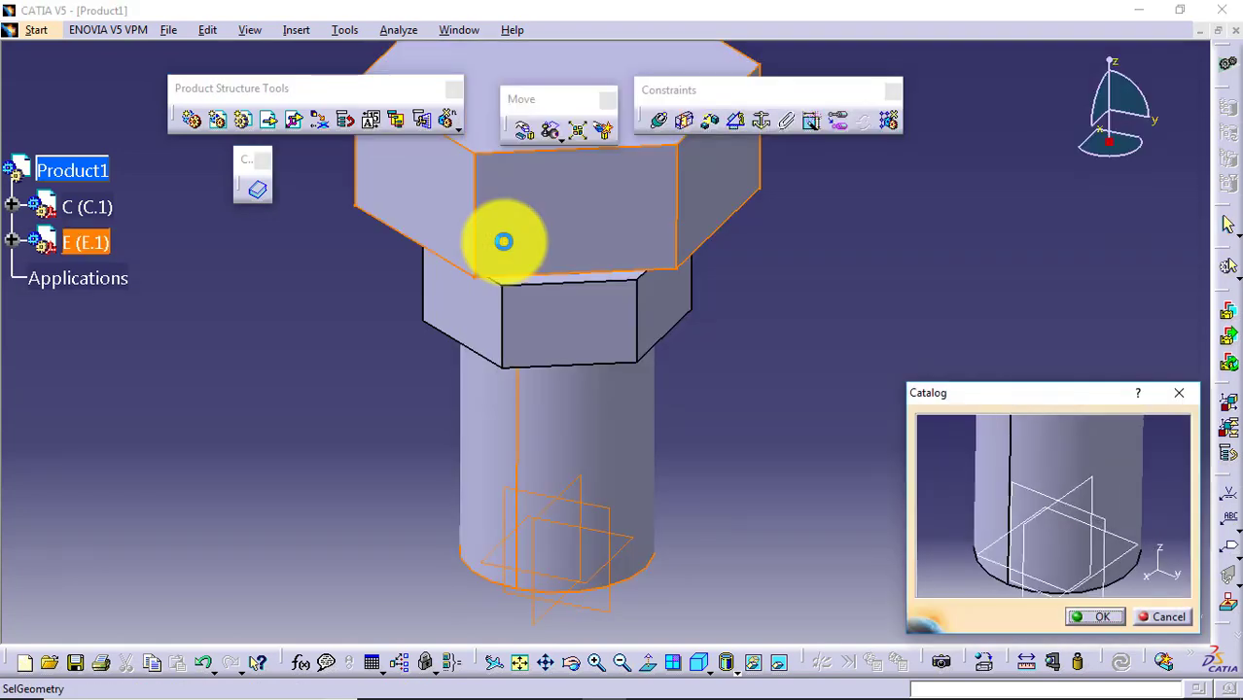
pyautogui.click(1116, 619)
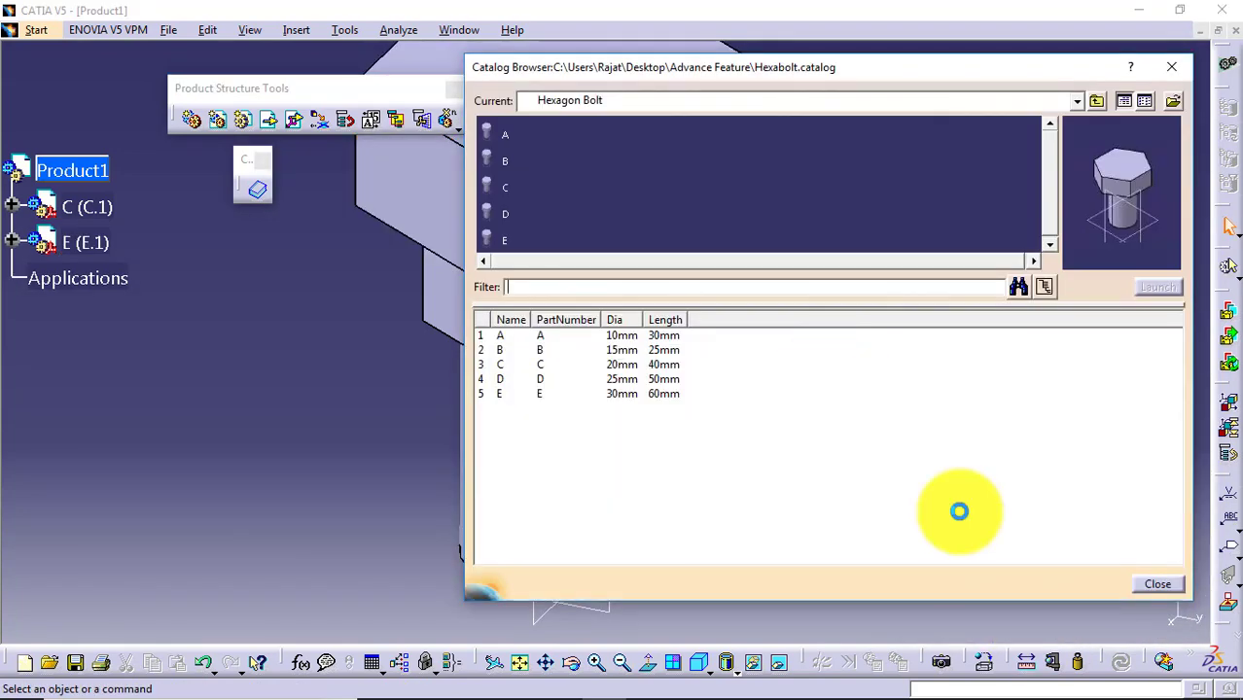
# Step: Separate the overlapping bolts by moving variant E freely away from variant C with the Manipulation command
pyautogui.moveTo(855, 345); pyautogui.dragTo(855, 447, button='middle')
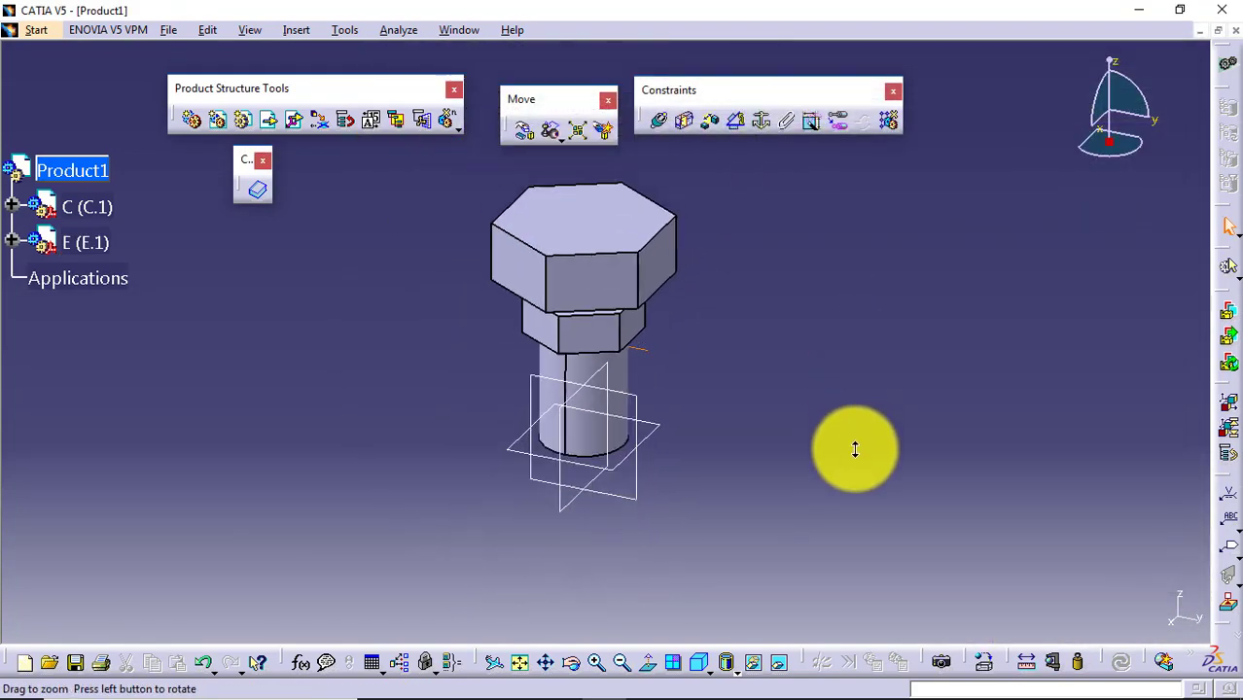
pyautogui.moveTo(794, 374); pyautogui.dragTo(866, 360, button='middle')
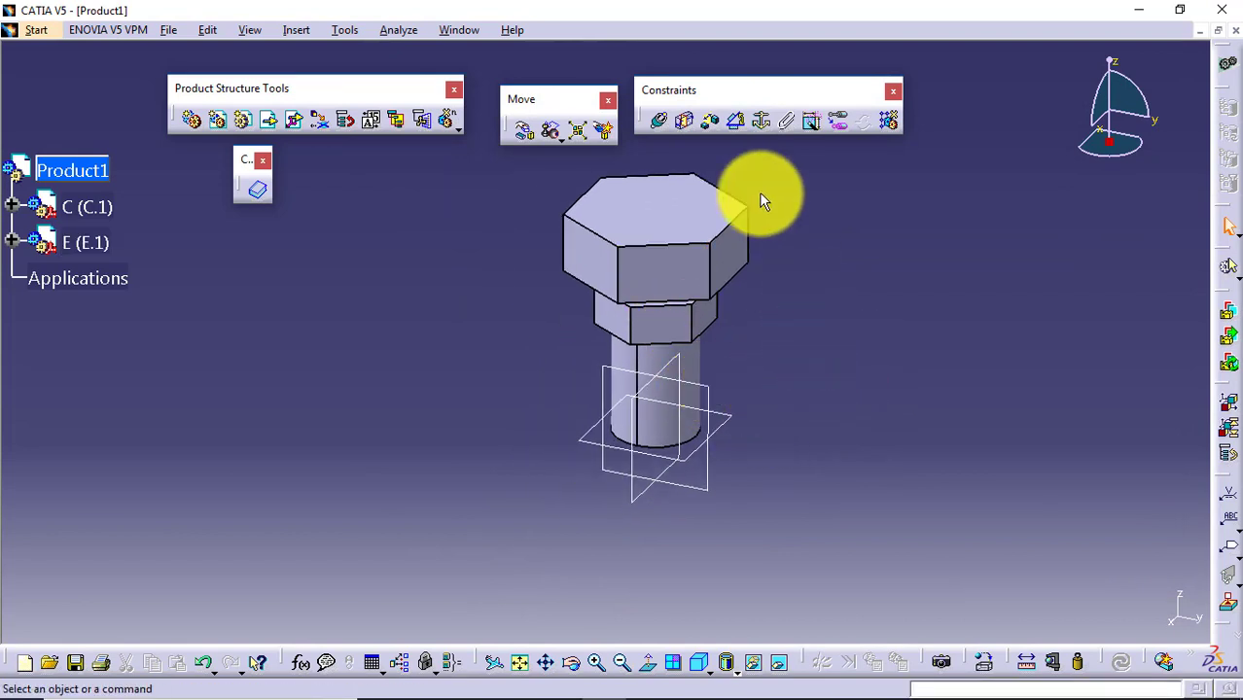
pyautogui.click(523, 132)
pyautogui.moveTo(665, 218); pyautogui.dragTo(457, 350)
pyautogui.click(1092, 617)
pyautogui.moveTo(822, 442)
pyautogui.mouseDown(button='middle')
pyautogui.moveTo(913, 403)
pyautogui.moveTo(749, 406)
pyautogui.moveTo(935, 345)
pyautogui.moveTo(883, 360)
pyautogui.mouseUp(button='middle')
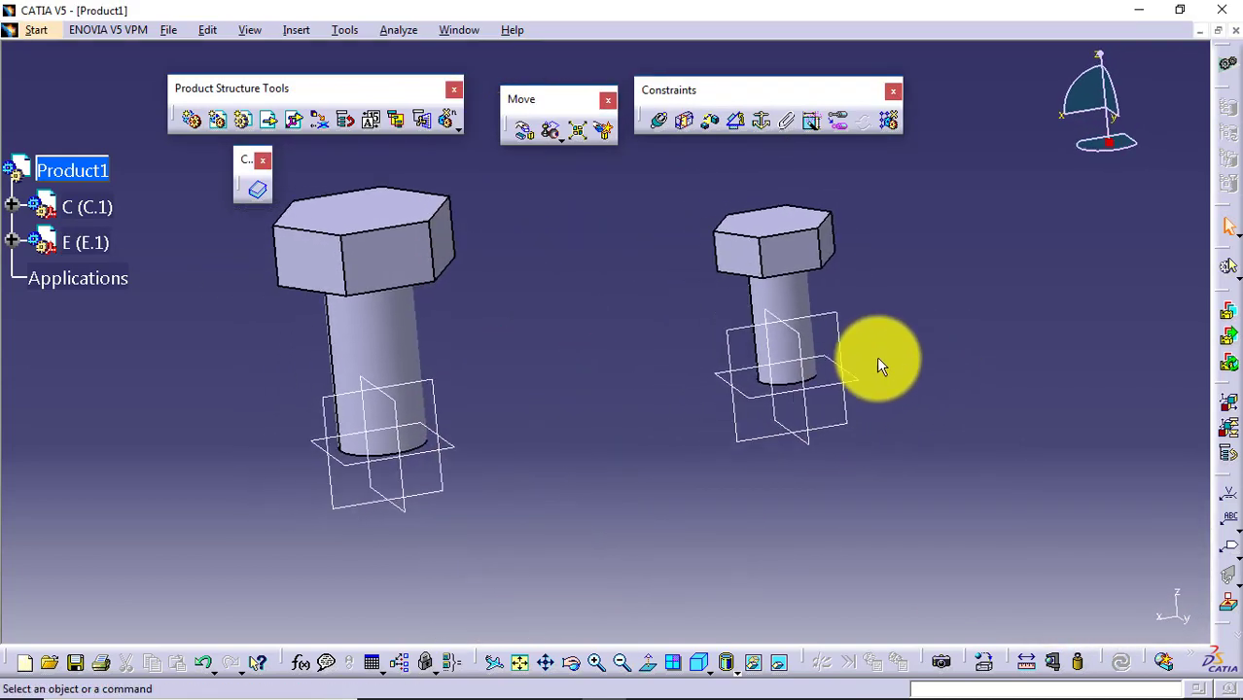
# Step: Expand both bolt components C and E in the tree to examine their Parameters, Relations and PartBody
pyautogui.click(11, 206)
pyautogui.click(12, 279)
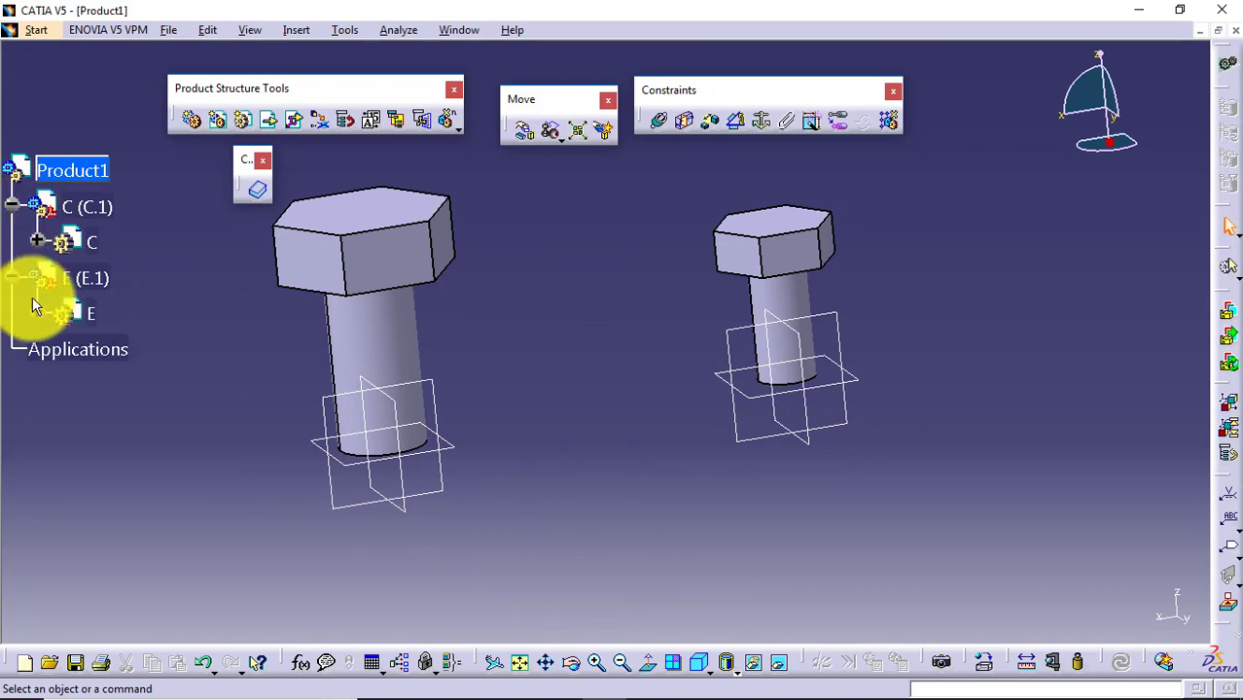
pyautogui.click(37, 241)
pyautogui.click(41, 527)
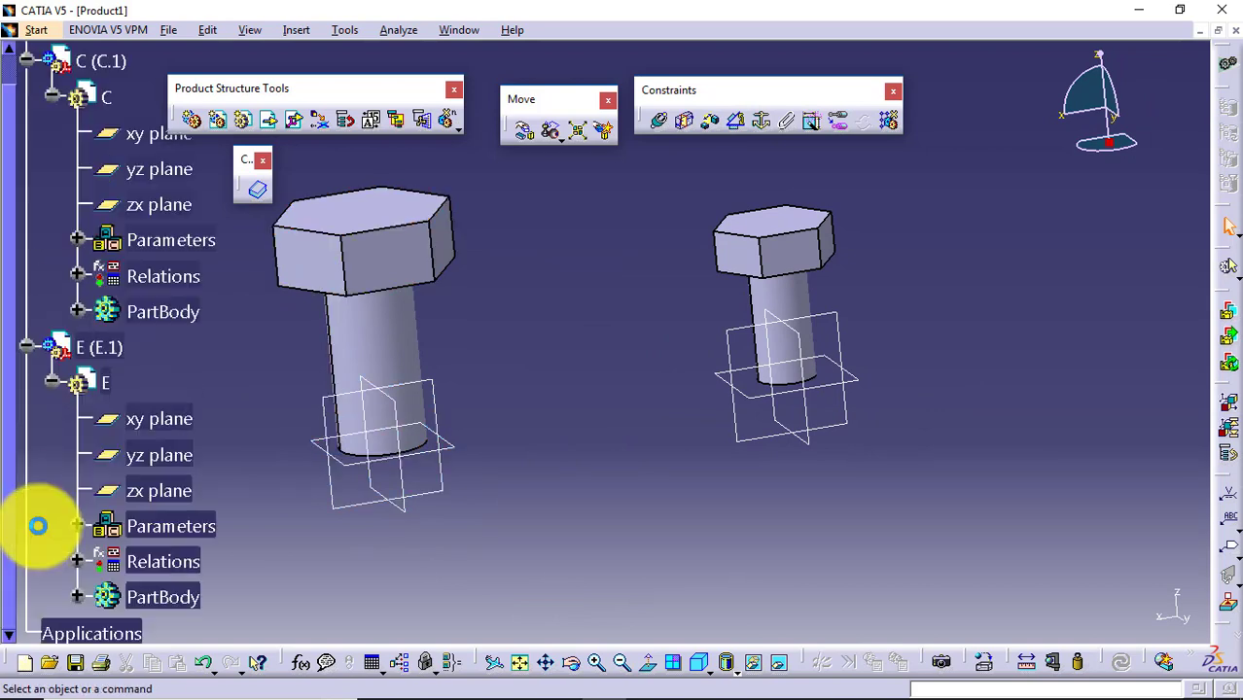